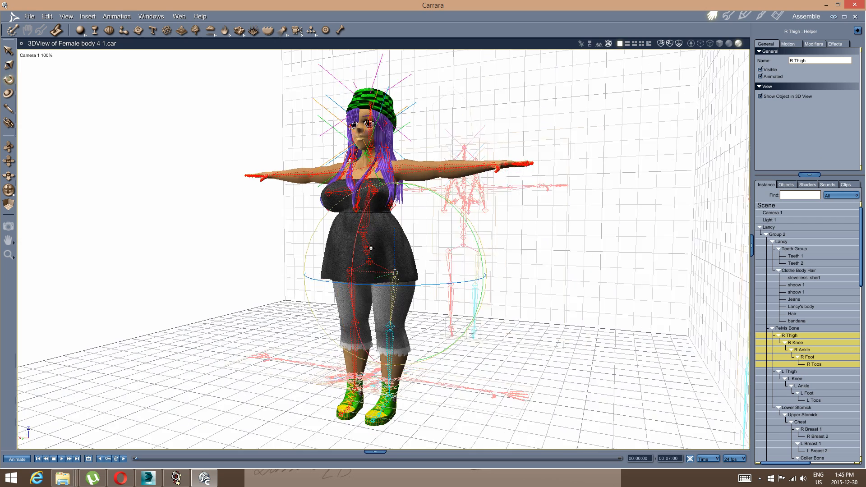
# Examine the clothed character's torso, skirt and legs from several angles.
pyautogui.moveTo(371, 248); pyautogui.dragTo(440, 205, button='middle')
pyautogui.scroll(3, 451, 290)
pyautogui.scroll(-2, 406, 180)
pyautogui.click(440, 151)
pyautogui.scroll(3, 441, 205)
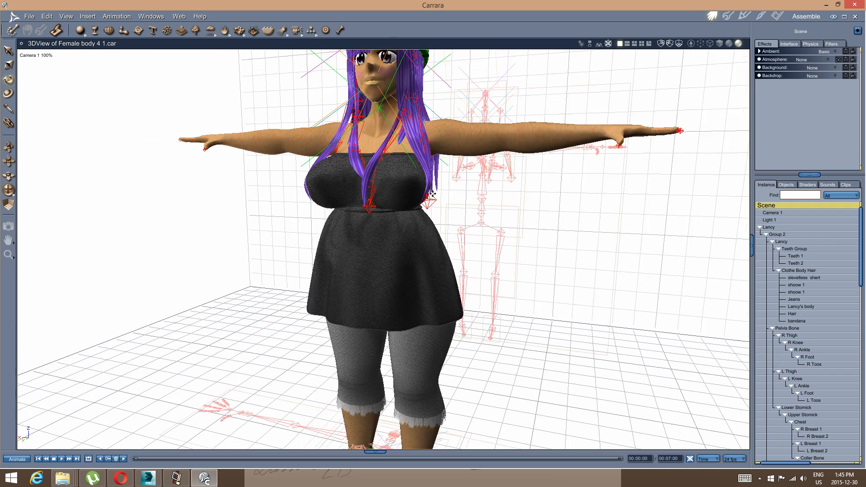
pyautogui.click(407, 258)
pyautogui.moveTo(347, 275); pyautogui.dragTo(399, 249, button='middle')
pyautogui.moveTo(385, 219); pyautogui.dragTo(431, 270, button='middle')
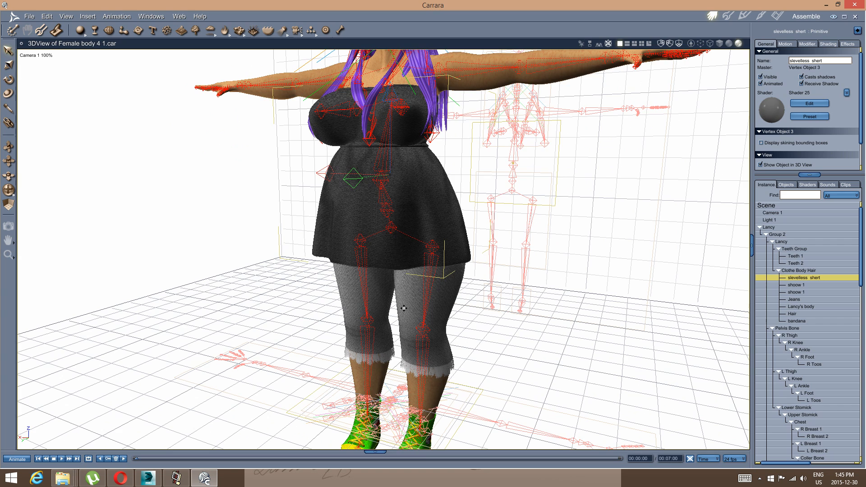
pyautogui.moveTo(431, 304)
pyautogui.mouseDown(button='middle')
pyautogui.moveTo(392, 290)
pyautogui.moveTo(218, 280)
pyautogui.moveTo(272, 277)
pyautogui.moveTo(395, 200)
pyautogui.moveTo(396, 266)
pyautogui.moveTo(386, 275)
pyautogui.moveTo(425, 274)
pyautogui.moveTo(399, 226)
pyautogui.moveTo(419, 315)
pyautogui.mouseUp(button='middle')
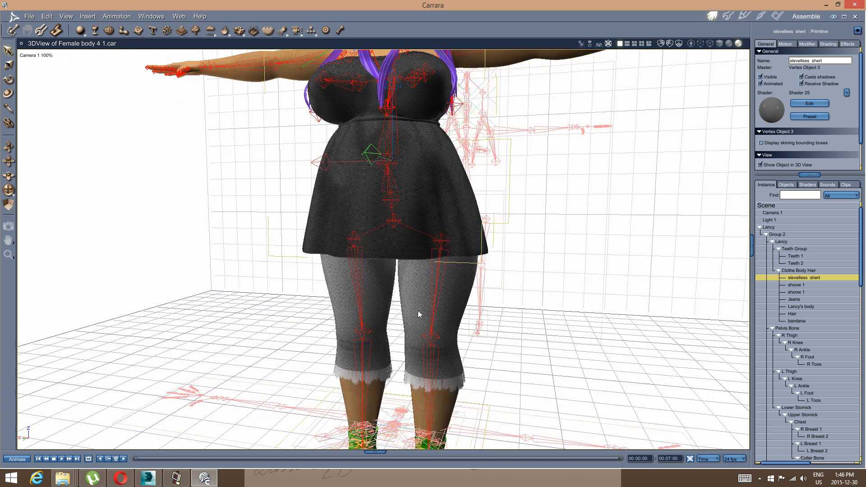
# Inspect the jeans' leg mesh from the front in the vertex modeler, and return to the scene assembly.
pyautogui.click(432, 286)
pyautogui.click(728, 15)
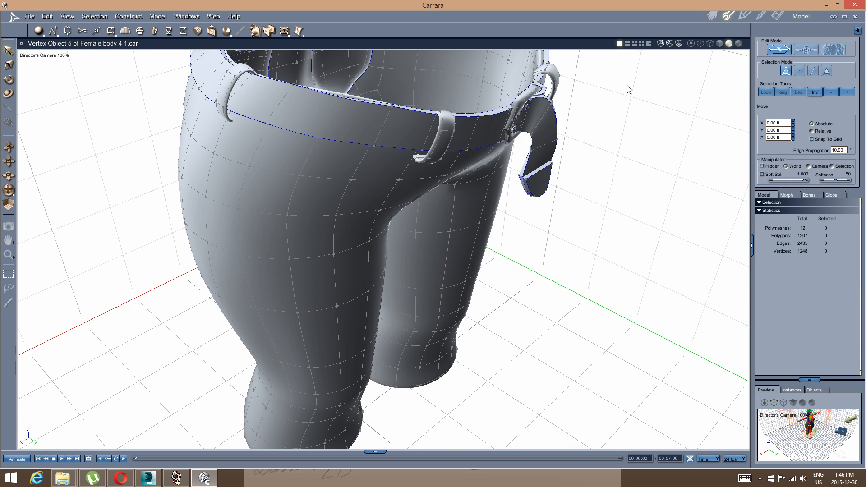
pyautogui.moveTo(414, 215); pyautogui.dragTo(608, 62, button='middle')
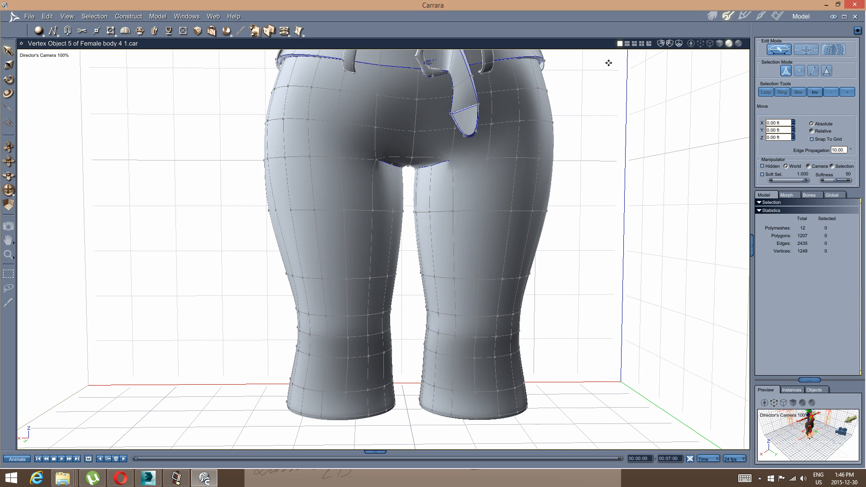
pyautogui.click(713, 16)
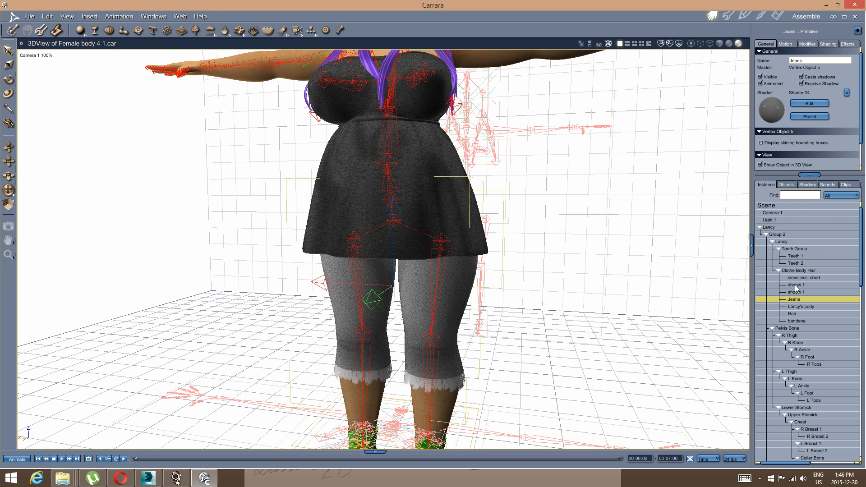
# Hide the slevelless shert object to expose the jeans underneath.
pyautogui.click(794, 277)
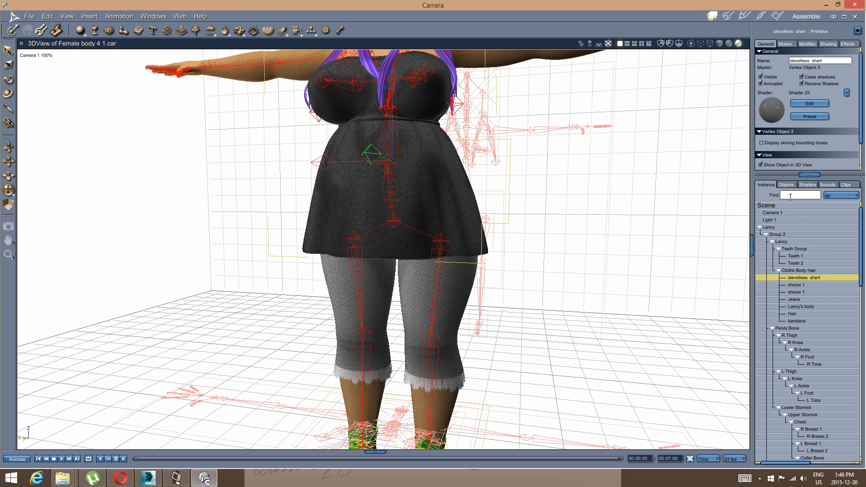
pyautogui.click(760, 77)
pyautogui.moveTo(487, 285); pyautogui.dragTo(522, 290, button='middle')
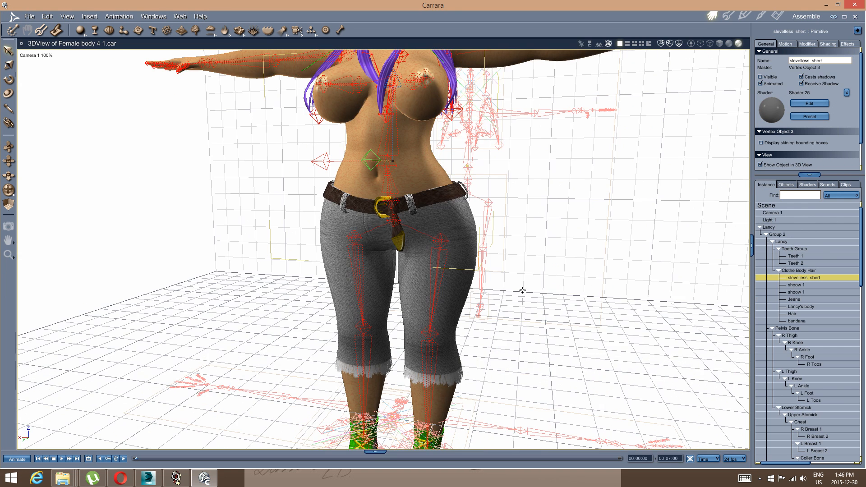
pyautogui.moveTo(443, 246)
pyautogui.mouseDown(button='middle')
pyautogui.moveTo(532, 241)
pyautogui.moveTo(406, 244)
pyautogui.moveTo(431, 243)
pyautogui.mouseUp(button='middle')
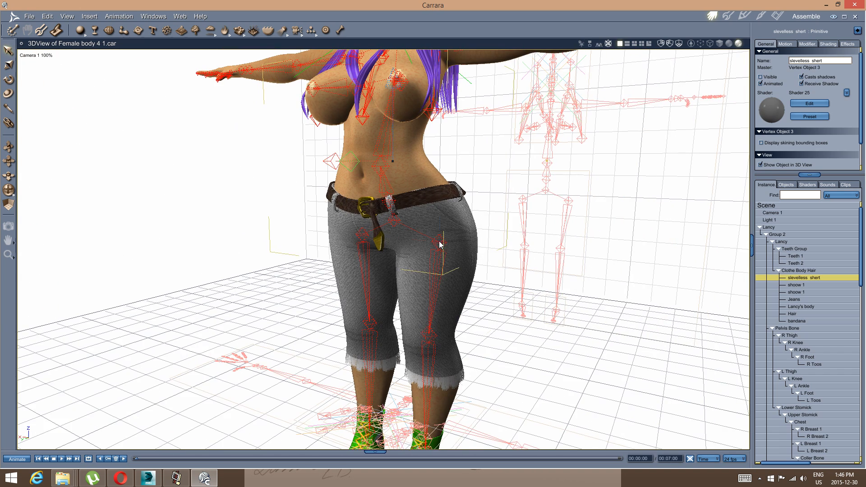
# Select the L Thigh and R Thigh bones together and rotate them so both legs swing forward.
pyautogui.click(439, 241)
pyautogui.moveTo(439, 273); pyautogui.dragTo(367, 207, button='middle')
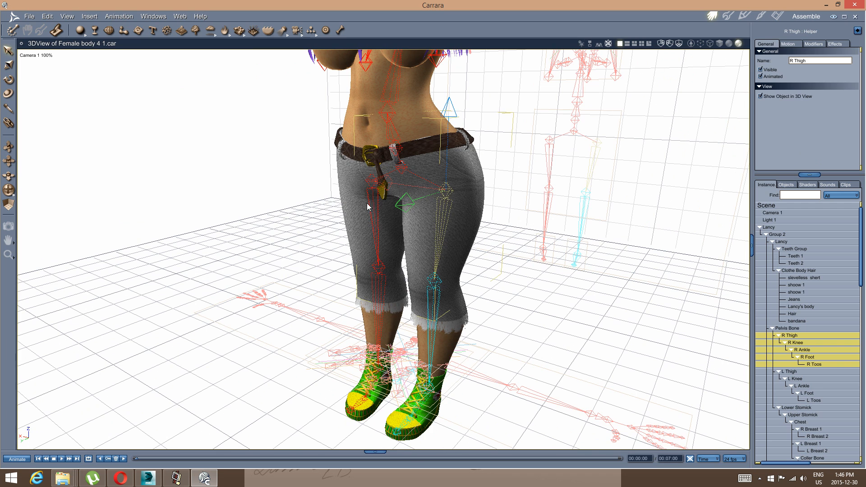
pyautogui.click(373, 183)
pyautogui.click(369, 180)
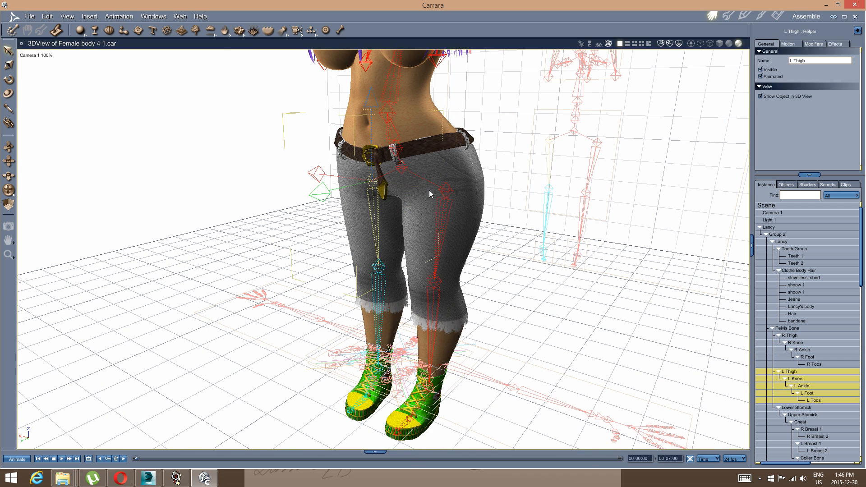
pyautogui.keyDown('shift'); pyautogui.click(444, 190); pyautogui.keyUp('shift')
pyautogui.moveTo(446, 217); pyautogui.dragTo(410, 229, button='middle')
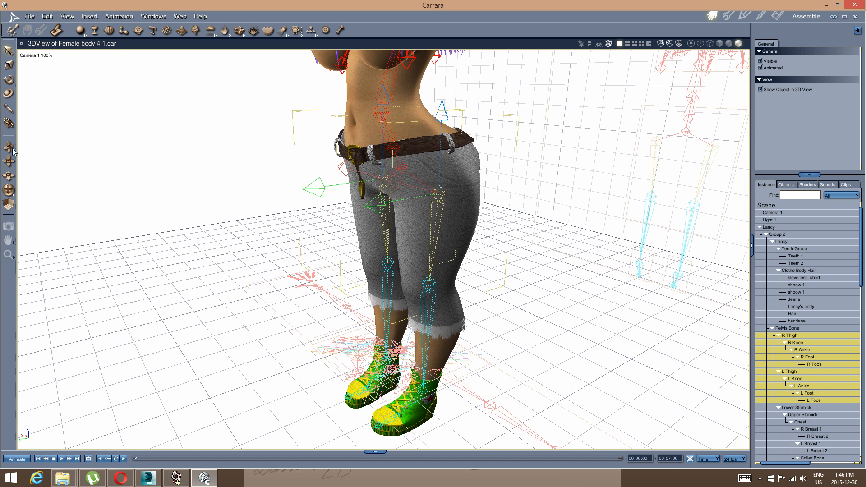
pyautogui.click(9, 80)
pyautogui.moveTo(225, 194); pyautogui.dragTo(369, 169, button='middle')
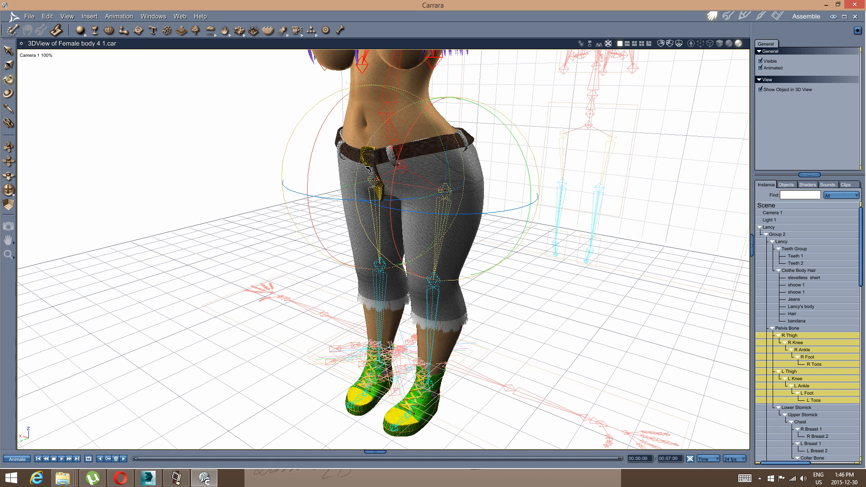
pyautogui.moveTo(412, 125); pyautogui.dragTo(300, 198)
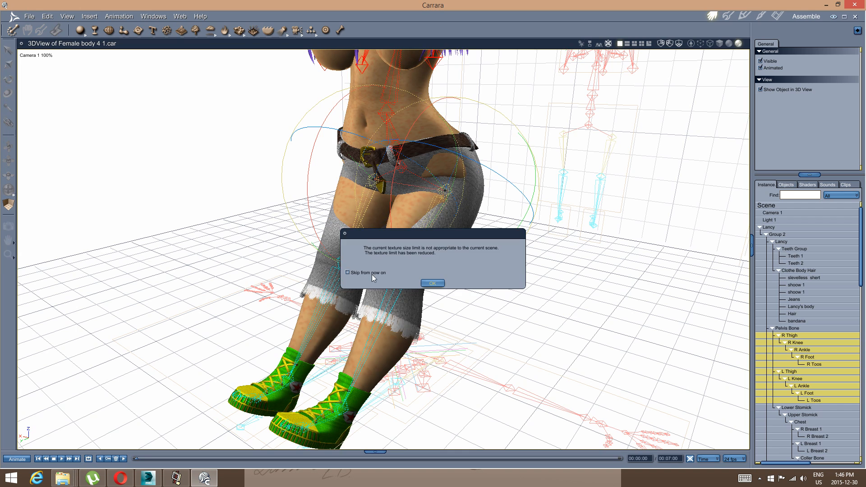
pyautogui.click(431, 283)
# Open the jeans mesh in the vertex modeler and switch its edit mode to animation so it shows the posed legs.
pyautogui.moveTo(339, 265); pyautogui.dragTo(359, 262, button='middle')
pyautogui.click(729, 14)
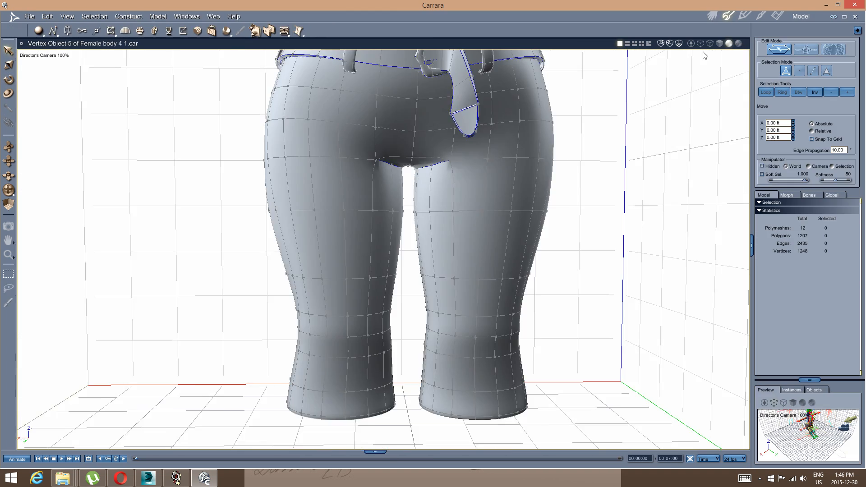
pyautogui.click(812, 48)
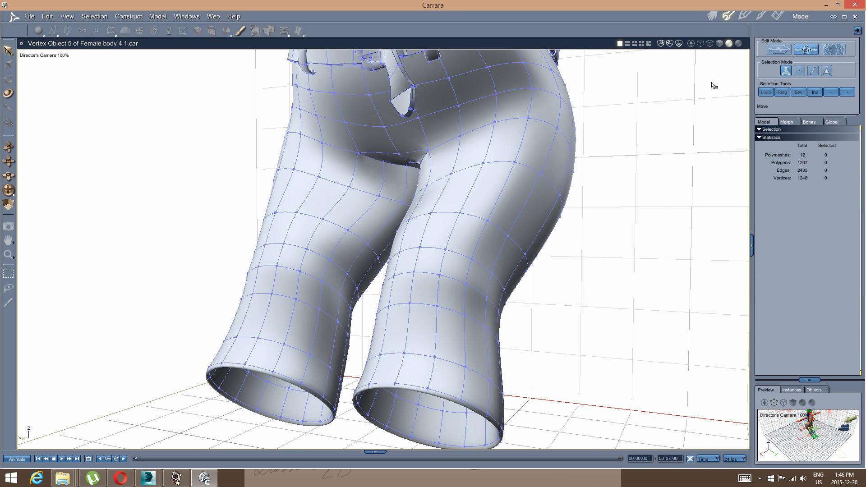
pyautogui.scroll(-3, 339, 137)
pyautogui.moveTo(339, 137); pyautogui.dragTo(355, 171, button='middle')
pyautogui.scroll(3, 355, 171)
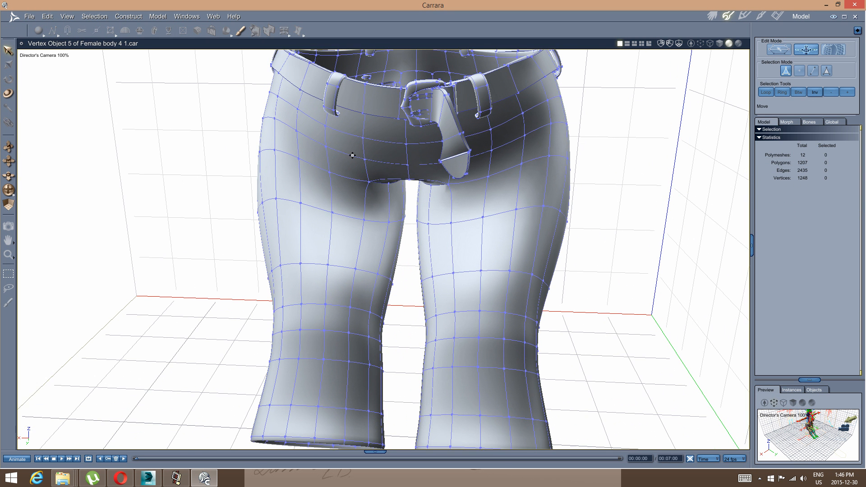
# Select edge loops around both upper thighs of the jeans and view their bone influences and the bones available to add.
pyautogui.click(339, 217)
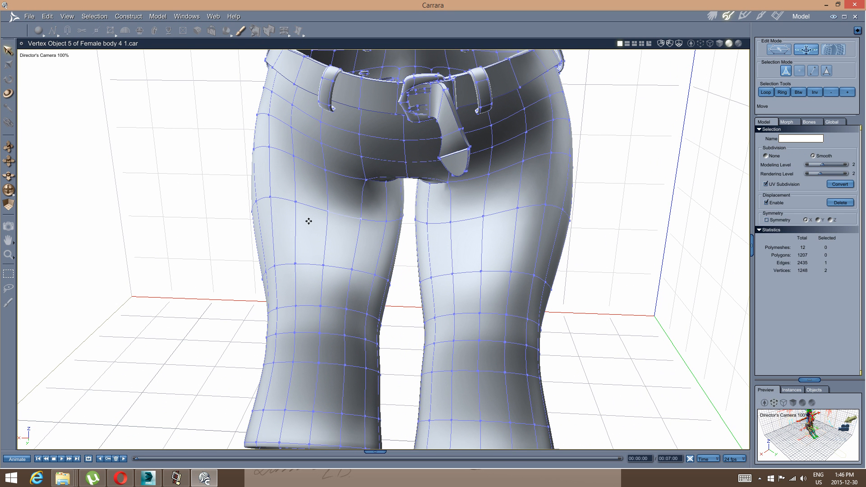
pyautogui.moveTo(307, 218); pyautogui.dragTo(311, 218, button='middle')
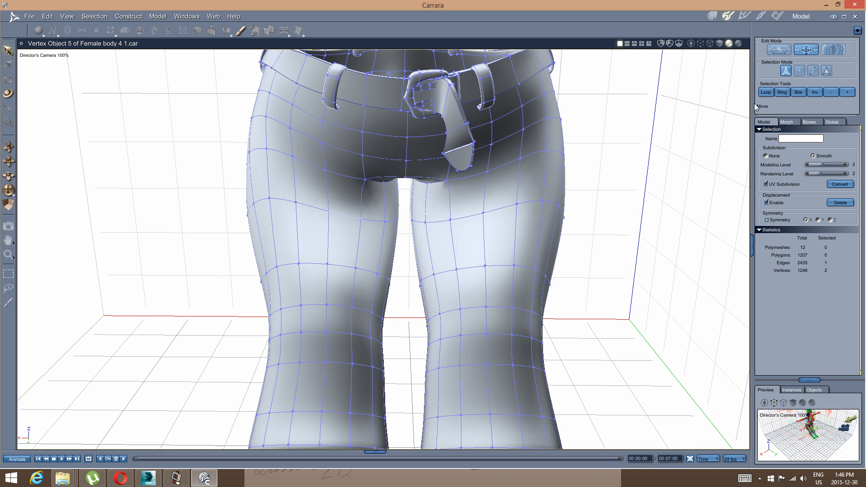
pyautogui.click(765, 92)
pyautogui.moveTo(664, 161); pyautogui.dragTo(366, 215, button='middle')
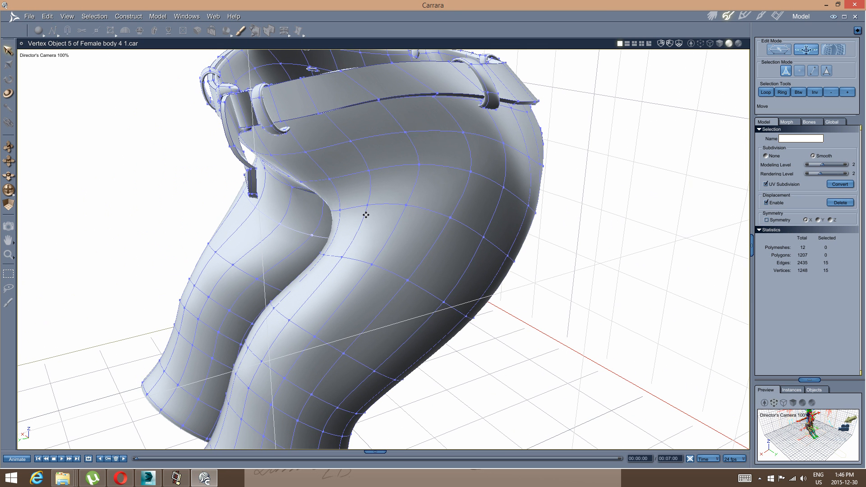
pyautogui.keyDown('shift'); pyautogui.click(381, 269); pyautogui.keyUp('shift')
pyautogui.click(766, 92)
pyautogui.click(807, 120)
pyautogui.moveTo(731, 171); pyautogui.dragTo(710, 190, button='middle')
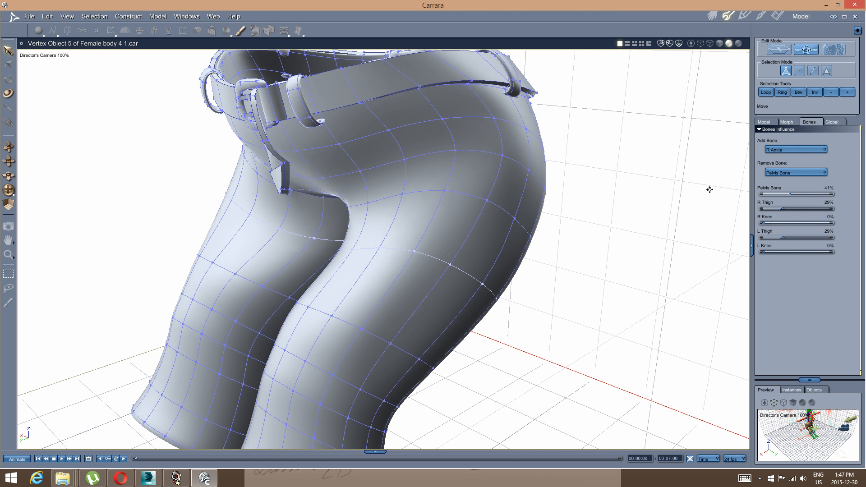
pyautogui.click(810, 150)
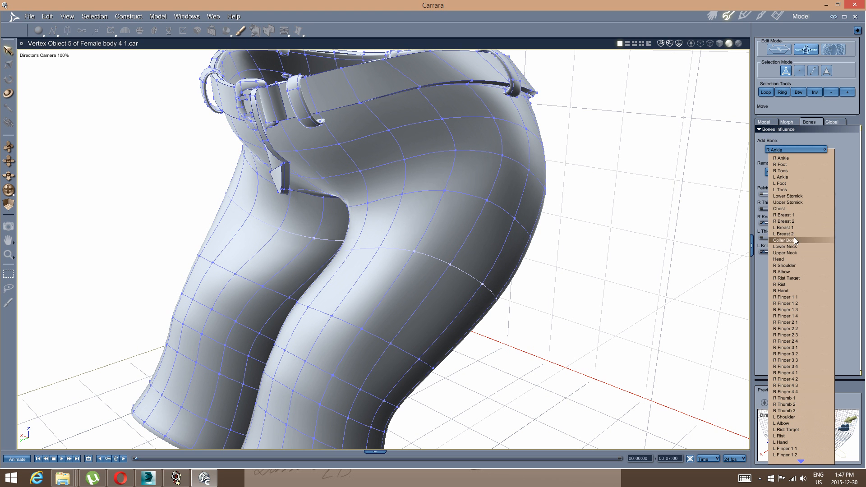
pyautogui.click(545, 287)
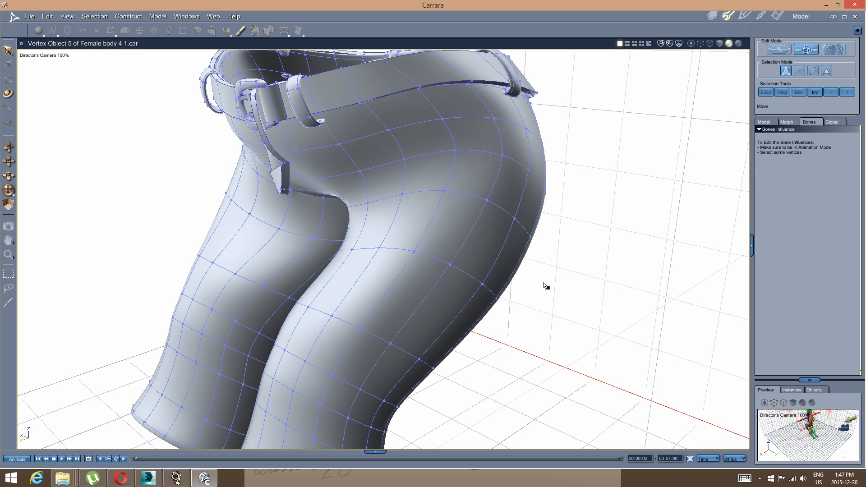
pyautogui.click(439, 264)
pyautogui.click(445, 259)
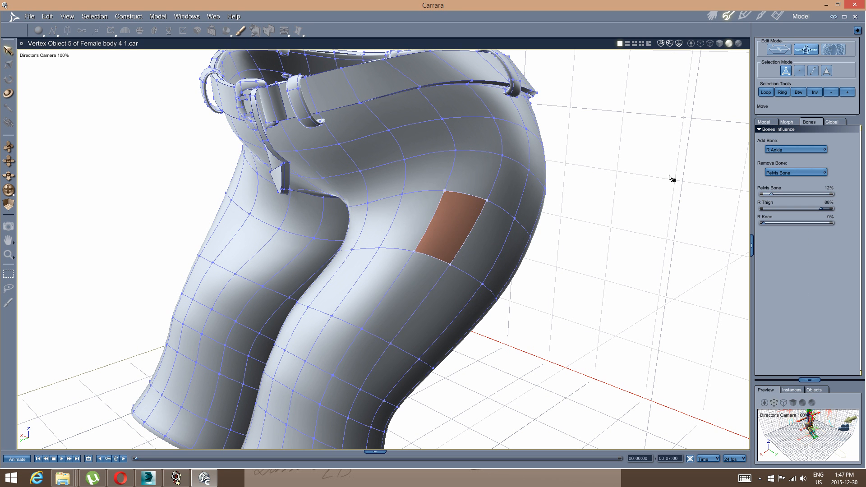
pyautogui.click(700, 238)
# Using edge-only selection, select the loop around the right upper thigh, remove its R Thigh influence and set R Knee to 100%.
pyautogui.click(814, 72)
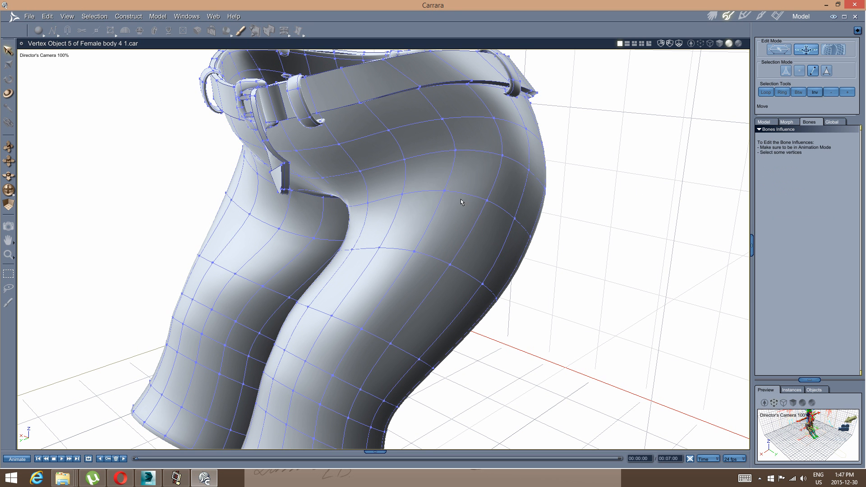
pyautogui.click(435, 258)
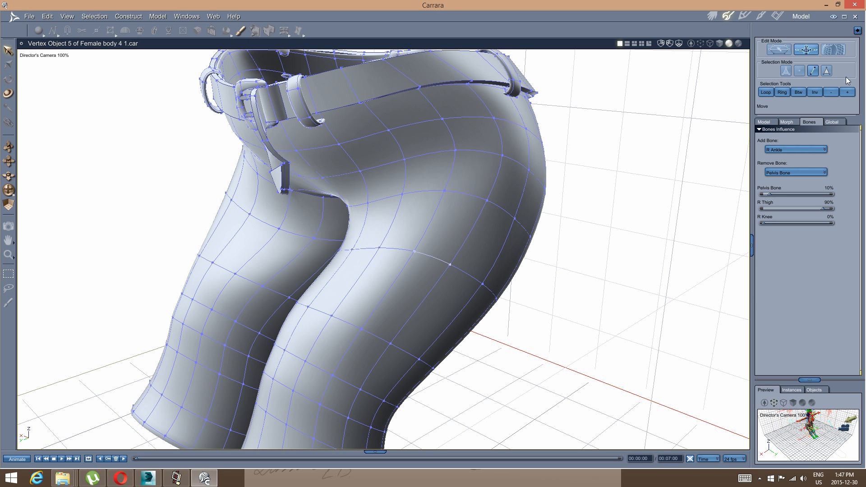
pyautogui.click(773, 92)
pyautogui.click(823, 149)
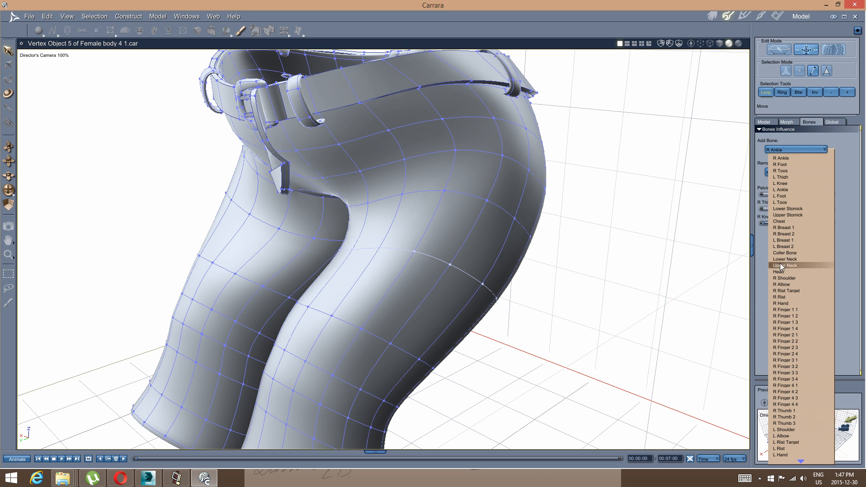
pyautogui.click(854, 310)
pyautogui.click(798, 172)
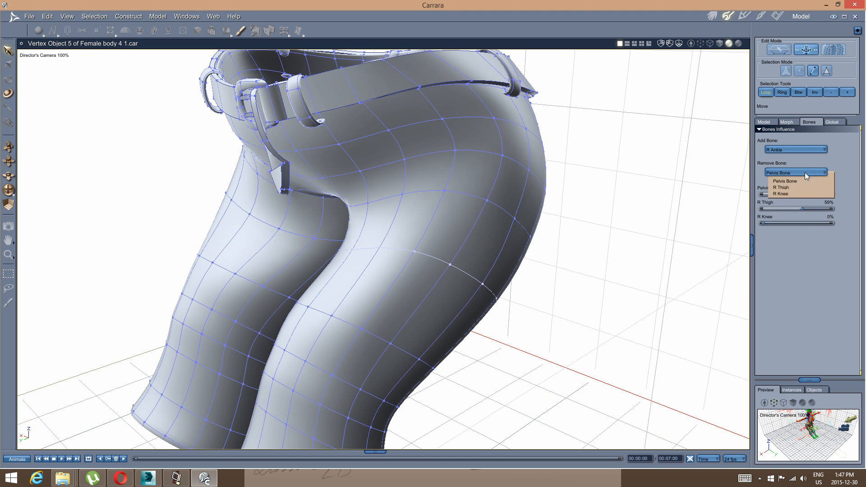
pyautogui.click(799, 185)
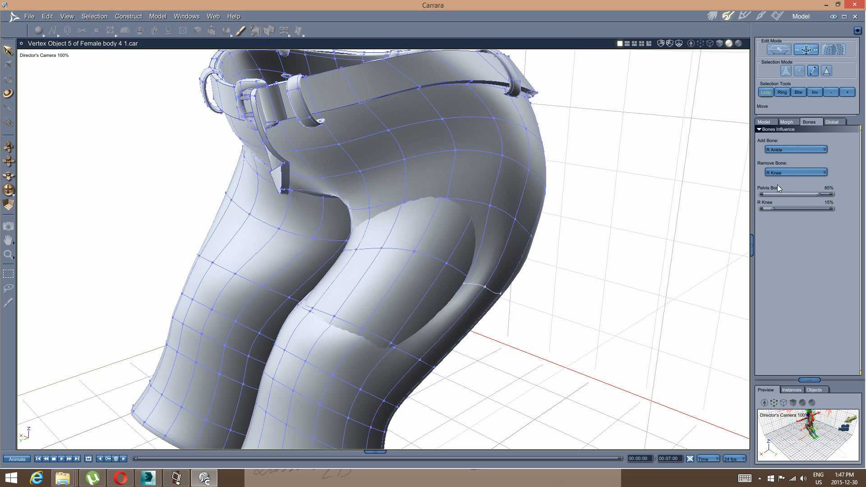
pyautogui.moveTo(833, 198); pyautogui.dragTo(865, 196)
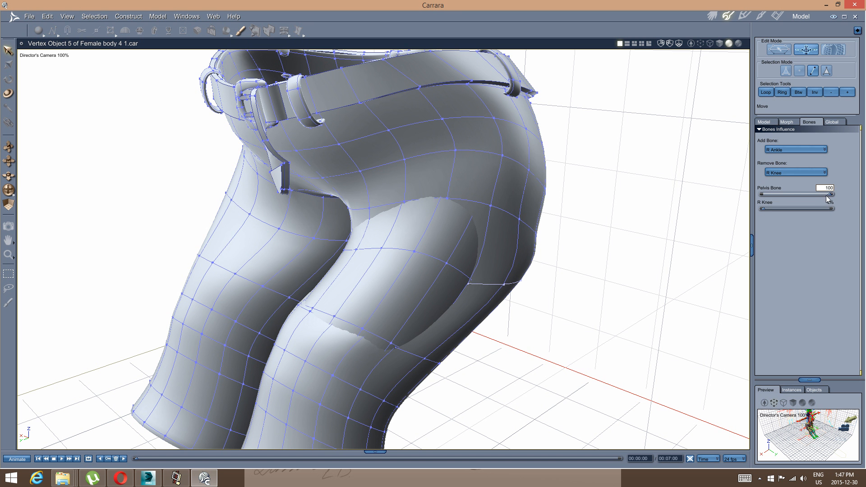
pyautogui.moveTo(764, 208); pyautogui.dragTo(865, 211)
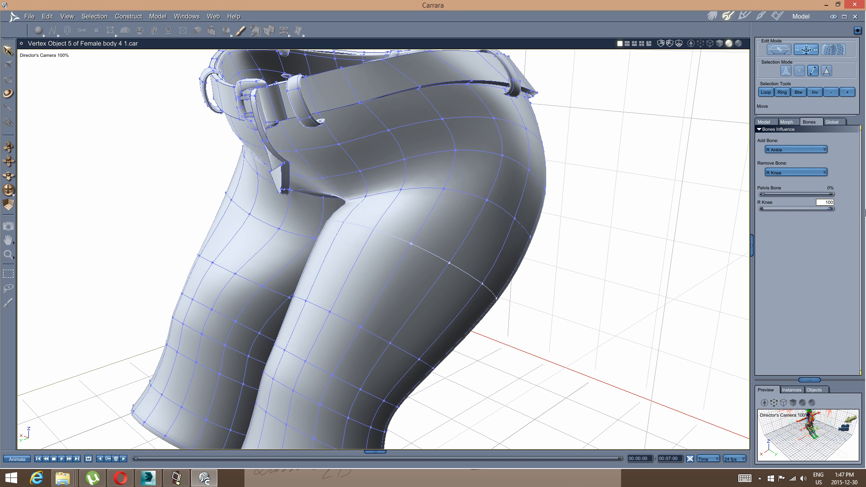
# Select the next edge loop down the right thigh and raise its R Knee influence to the maximum.
pyautogui.moveTo(479, 258); pyautogui.dragTo(311, 302, button='middle')
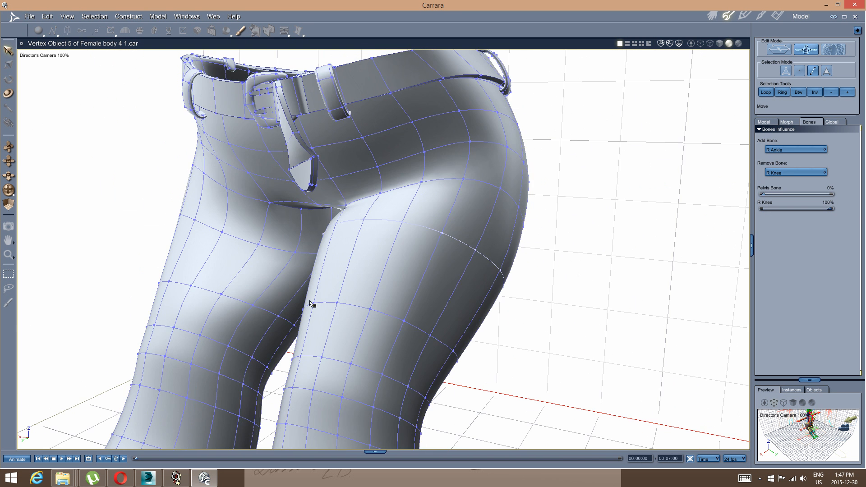
pyautogui.click(403, 289)
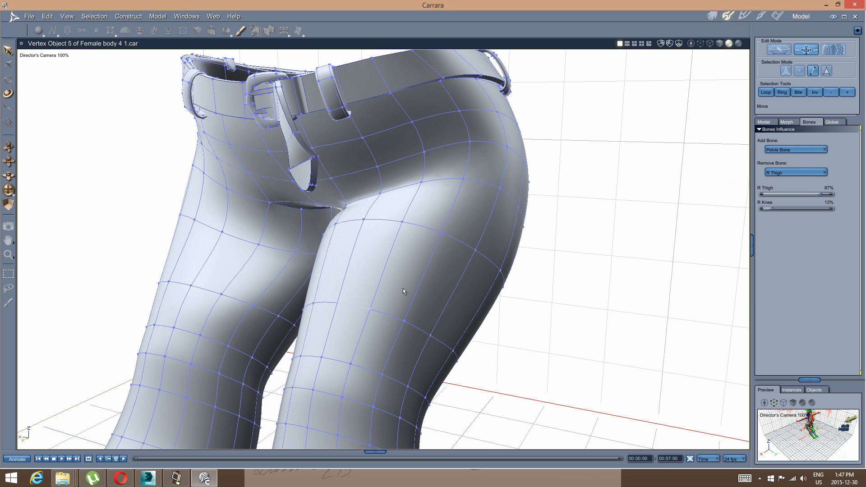
pyautogui.click(765, 92)
pyautogui.moveTo(773, 208); pyautogui.dragTo(865, 209)
# Try removing the L Thigh influence from an edge on the left upper thigh and raising its L Knee influence to the maximum.
pyautogui.moveTo(574, 252); pyautogui.dragTo(246, 248, button='middle')
pyautogui.click(232, 265)
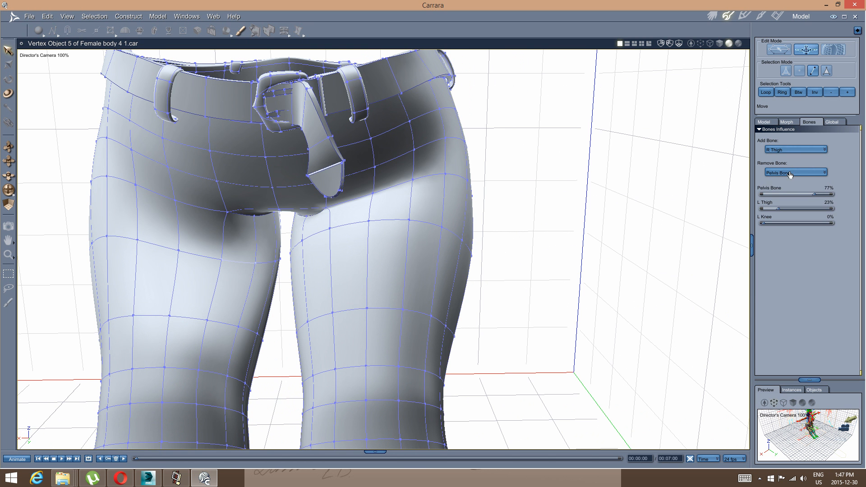
pyautogui.click(812, 172)
pyautogui.click(804, 188)
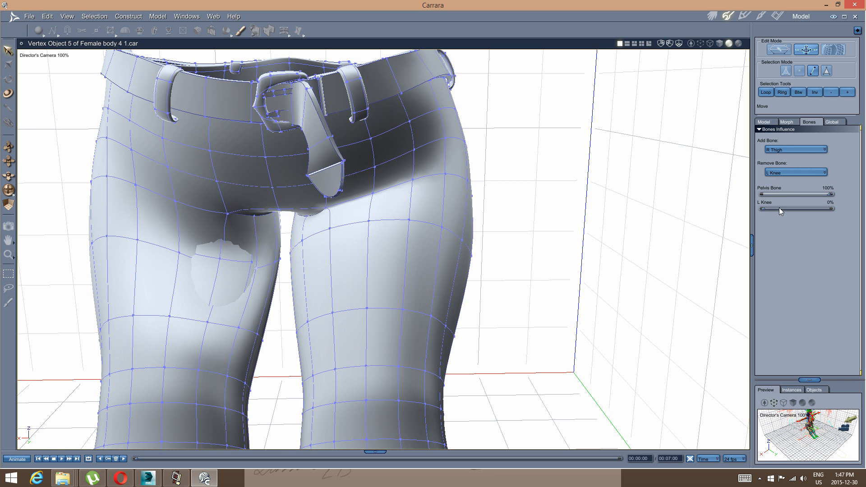
pyautogui.moveTo(765, 208); pyautogui.dragTo(833, 209)
# Extend the selection to the whole edge loop around the left upper thigh and set its L Thigh influence to 100%.
pyautogui.moveTo(309, 276); pyautogui.dragTo(356, 268, button='middle')
pyautogui.click(767, 92)
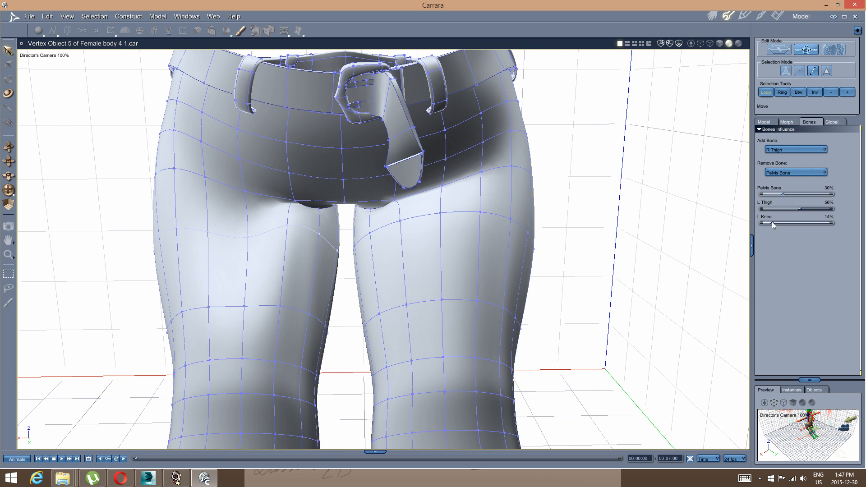
pyautogui.moveTo(772, 222); pyautogui.dragTo(852, 222)
pyautogui.moveTo(784, 228)
pyautogui.mouseDown()
pyautogui.moveTo(760, 225)
pyautogui.moveTo(865, 199)
pyautogui.mouseUp()
# Set the next edge loop down the left thigh to 100% L Thigh influence and check the jeans on the posed character in the scene.
pyautogui.moveTo(446, 209); pyautogui.dragTo(307, 247, button='middle')
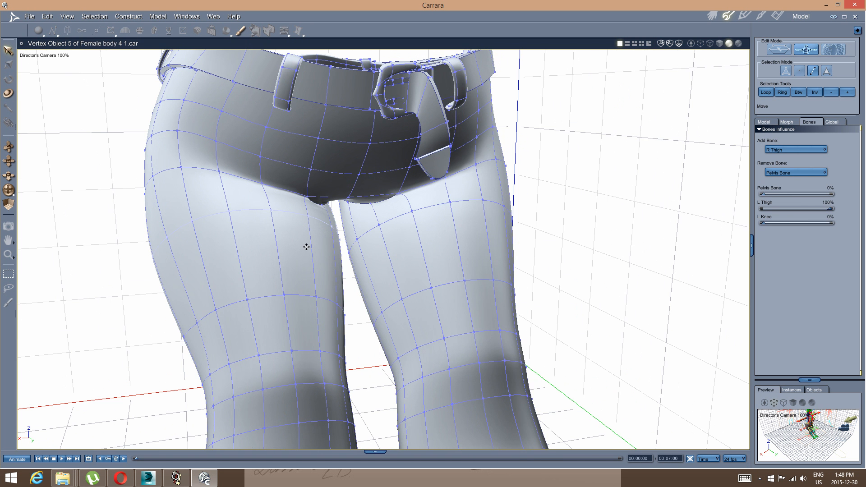
pyautogui.click(274, 299)
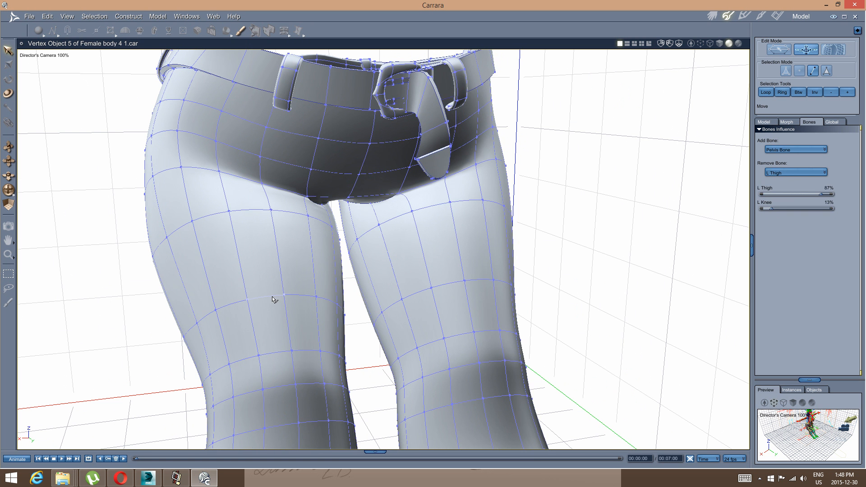
pyautogui.click(765, 92)
pyautogui.moveTo(820, 193); pyautogui.dragTo(833, 194)
pyautogui.moveTo(626, 231); pyautogui.dragTo(307, 300, button='middle')
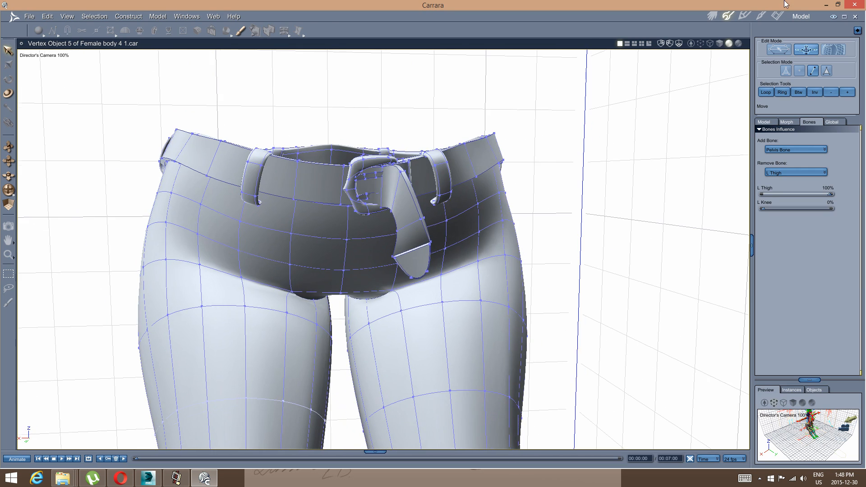
pyautogui.click(713, 18)
pyautogui.moveTo(365, 216)
pyautogui.mouseDown(button='middle')
pyautogui.moveTo(490, 208)
pyautogui.moveTo(358, 215)
pyautogui.mouseUp(button='middle')
pyautogui.click(727, 17)
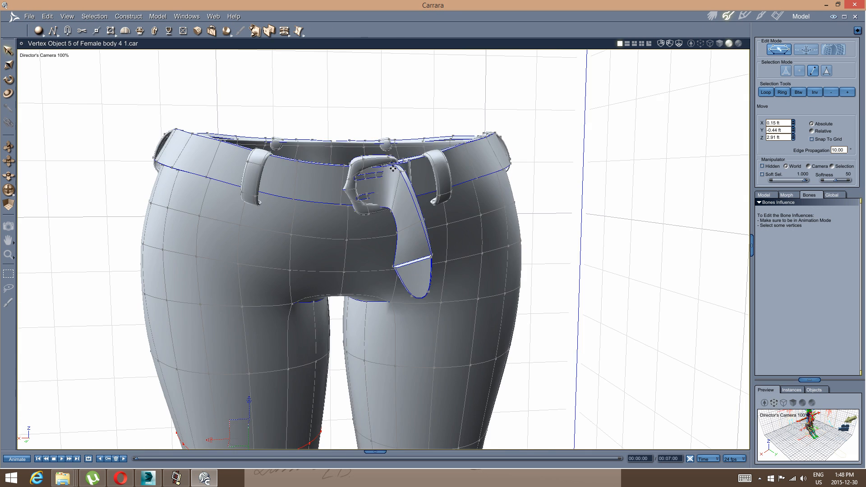
# Select the edges running across the front of both upper thighs at crotch level and show them in animation mode.
pyautogui.click(374, 276)
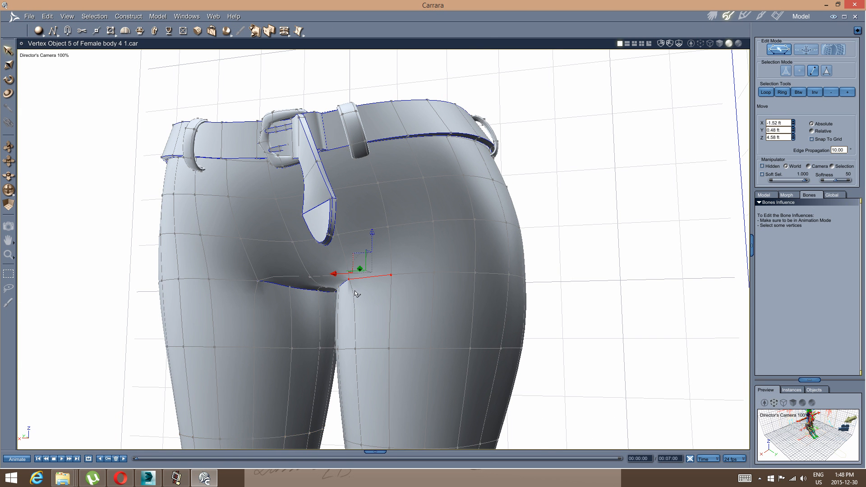
pyautogui.moveTo(354, 291); pyautogui.dragTo(373, 271, button='middle')
pyautogui.keyDown('shift'); pyautogui.click(332, 289); pyautogui.keyUp('shift')
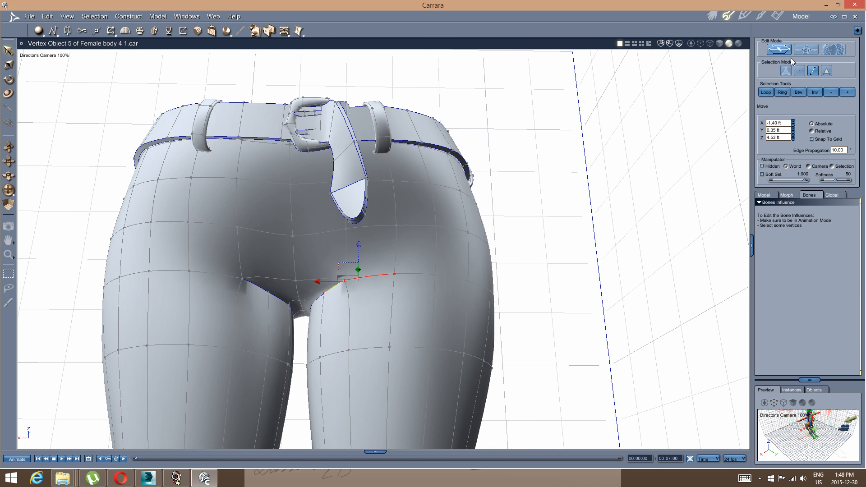
pyautogui.click(806, 50)
pyautogui.moveTo(432, 232); pyautogui.dragTo(408, 248, button='middle')
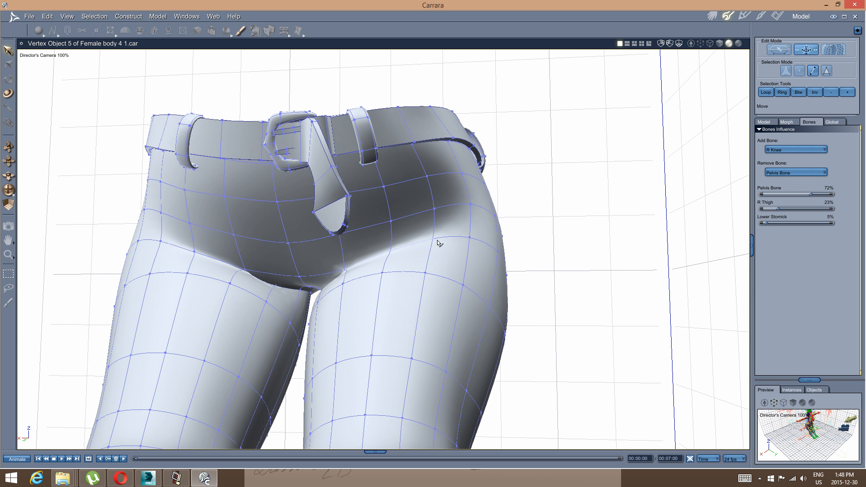
pyautogui.keyDown('shift'); pyautogui.click(263, 281); pyautogui.keyUp('shift')
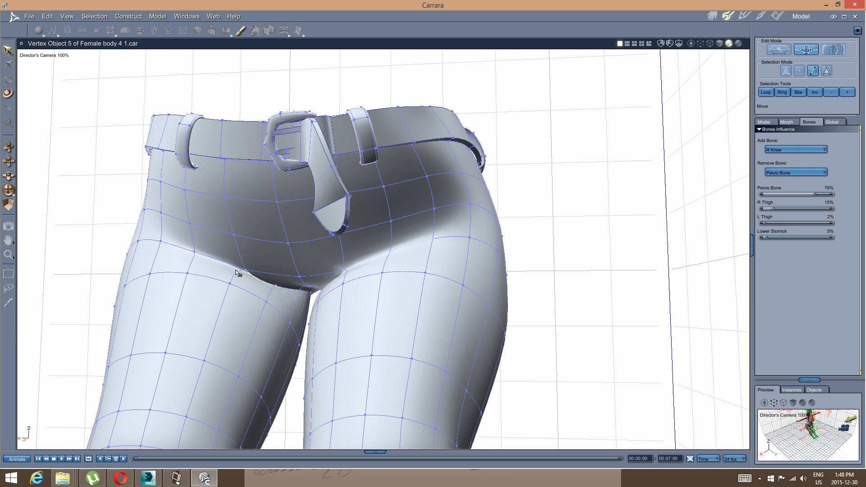
pyautogui.keyDown('shift'); pyautogui.click(194, 251); pyautogui.keyUp('shift')
pyautogui.keyDown('shift'); pyautogui.click(182, 249); pyautogui.keyUp('shift')
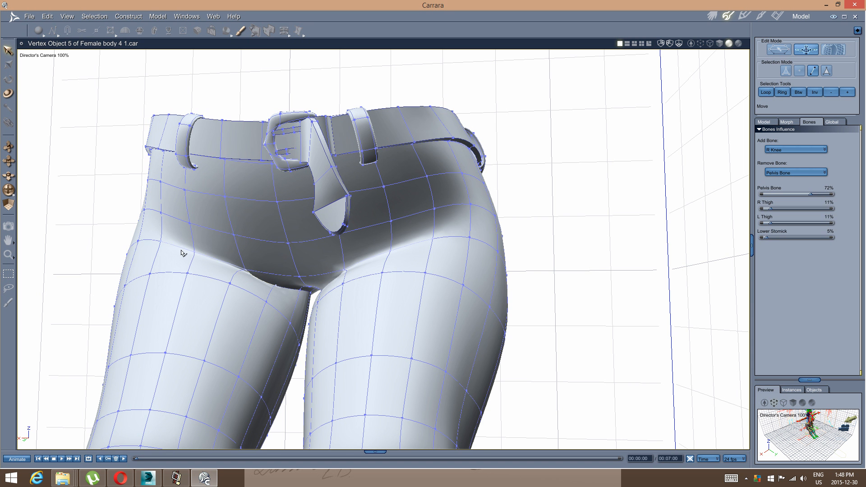
# Try raising the Pelvis Bone and R Thigh influences of the selected crotch-level edges, undoing the attempts.
pyautogui.moveTo(215, 249); pyautogui.dragTo(574, 209, button='middle')
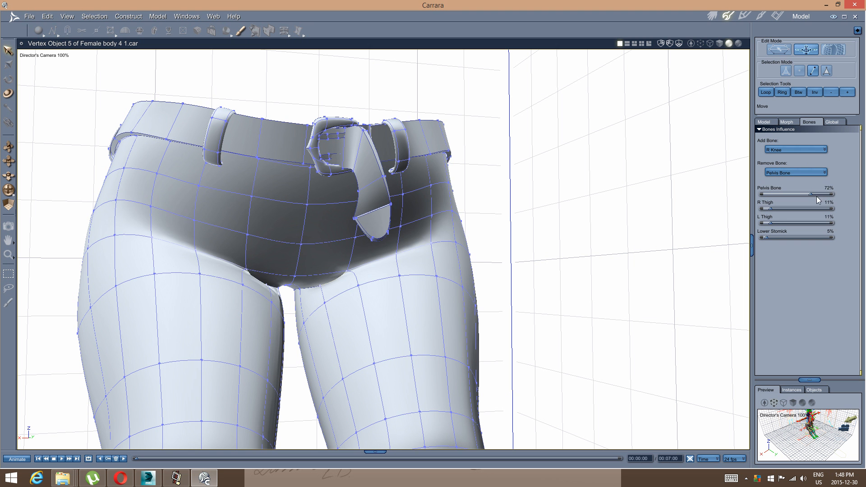
pyautogui.moveTo(840, 190); pyautogui.dragTo(865, 178)
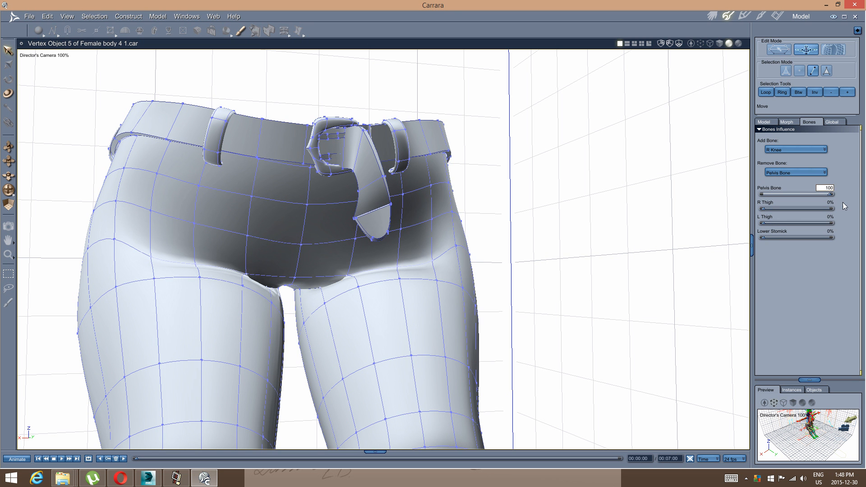
pyautogui.hotkey('ctrl', 'z')
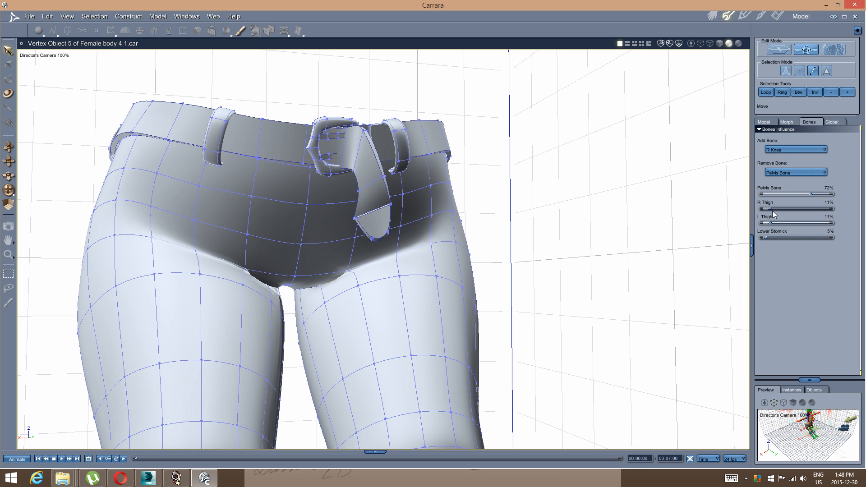
pyautogui.moveTo(770, 209); pyautogui.dragTo(865, 193)
pyautogui.hotkey('ctrl', 'z')
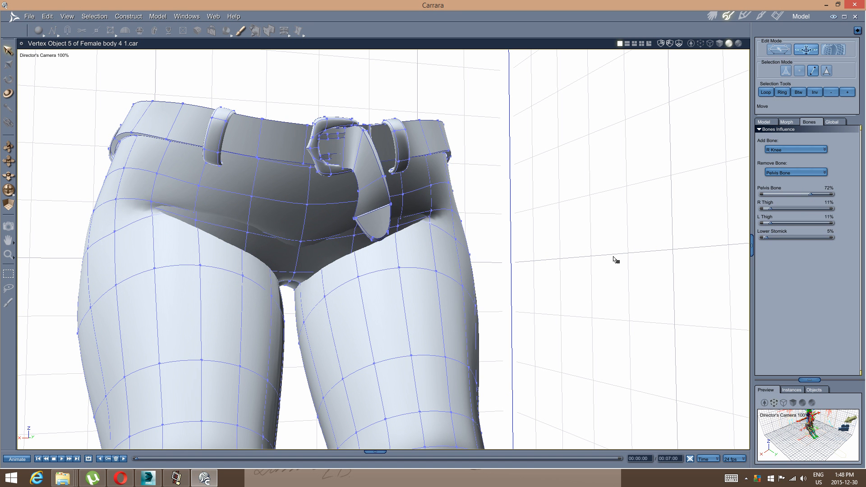
pyautogui.moveTo(592, 259); pyautogui.dragTo(515, 283, button='middle')
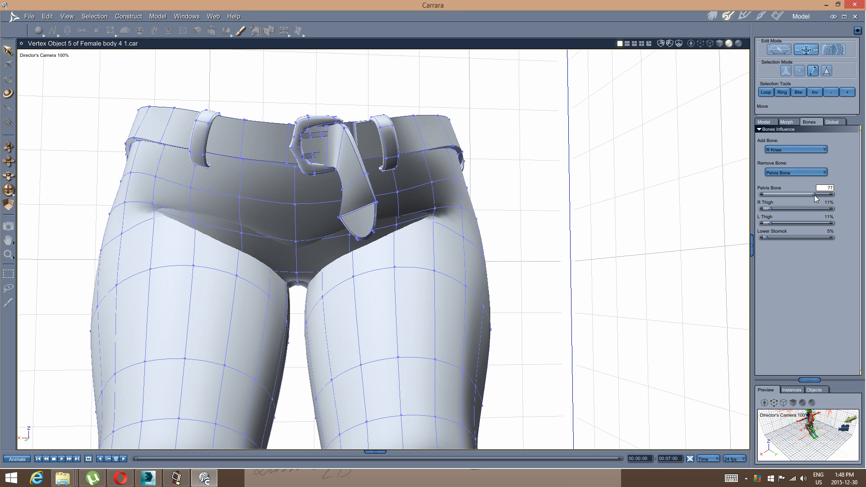
pyautogui.moveTo(814, 194); pyautogui.dragTo(831, 194)
pyautogui.moveTo(545, 268); pyautogui.dragTo(515, 274, button='middle')
pyautogui.hotkey('ctrl', 'z')
pyautogui.hotkey('ctrl', 'z')
pyautogui.hotkey('ctrl', 'z')
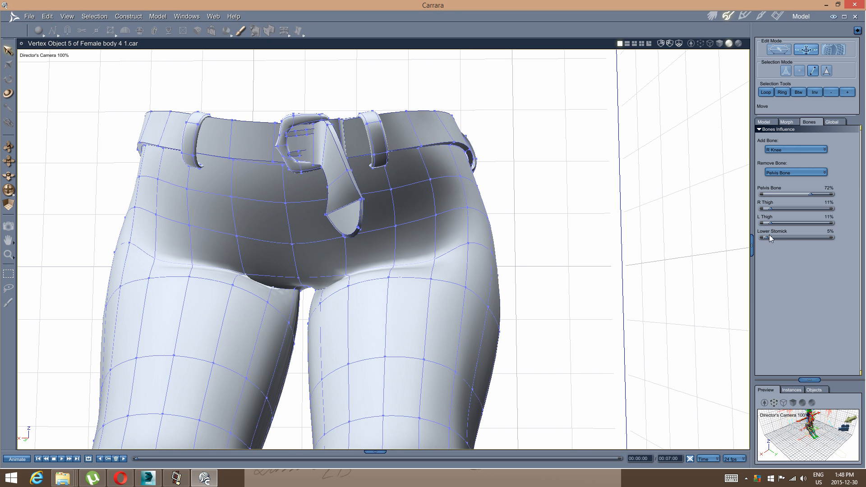
# Try a 100% Lower Stomick influence on the selected crotch-level edges and check the jeans on the posed character in the scene.
pyautogui.moveTo(770, 237); pyautogui.dragTo(838, 235)
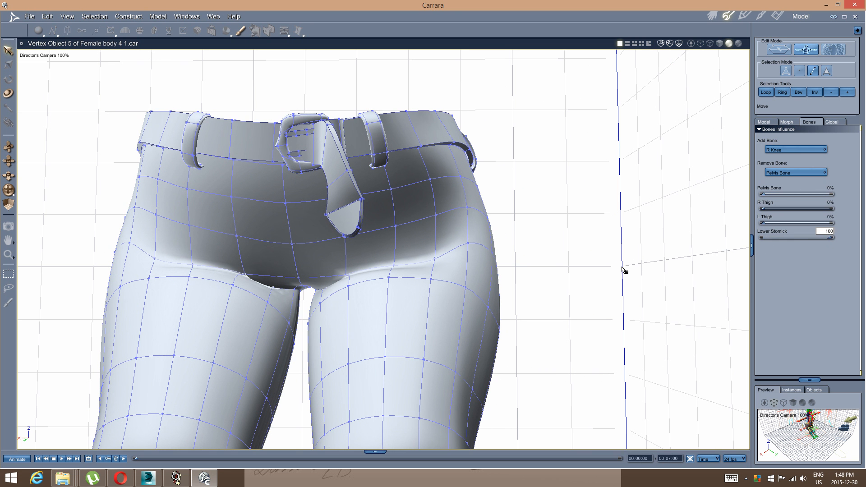
pyautogui.moveTo(610, 248); pyautogui.dragTo(658, 318, button='middle')
pyautogui.moveTo(624, 287); pyautogui.dragTo(594, 240, button='middle')
pyautogui.click(711, 17)
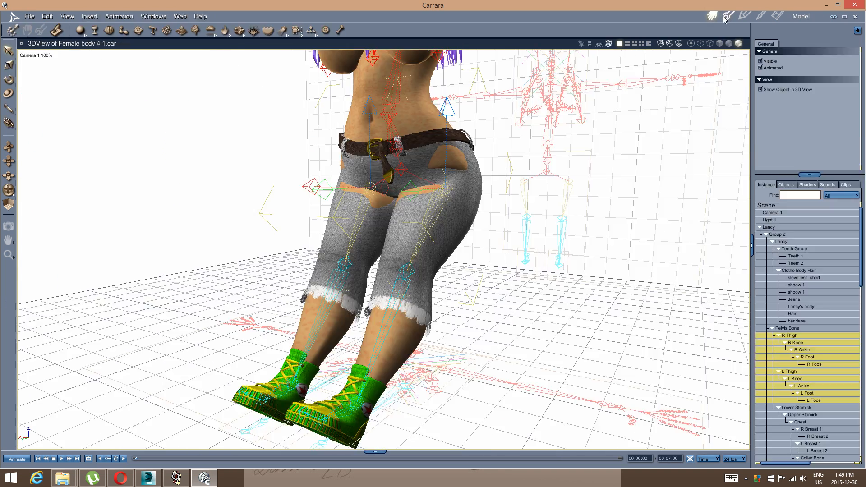
pyautogui.click(728, 16)
pyautogui.moveTo(491, 177); pyautogui.dragTo(533, 181, button='middle')
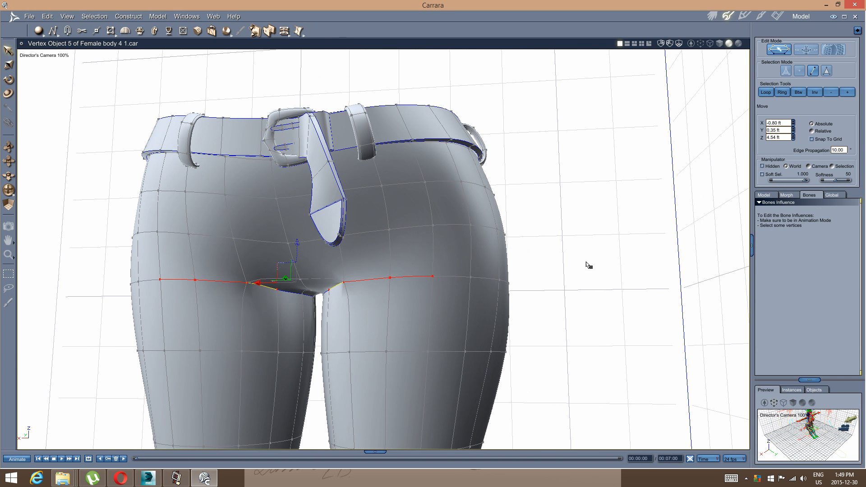
# Clear the edge selection, switch to polygon selection and select three polygons across the front of the right upper thigh.
pyautogui.click(589, 263)
pyautogui.click(826, 70)
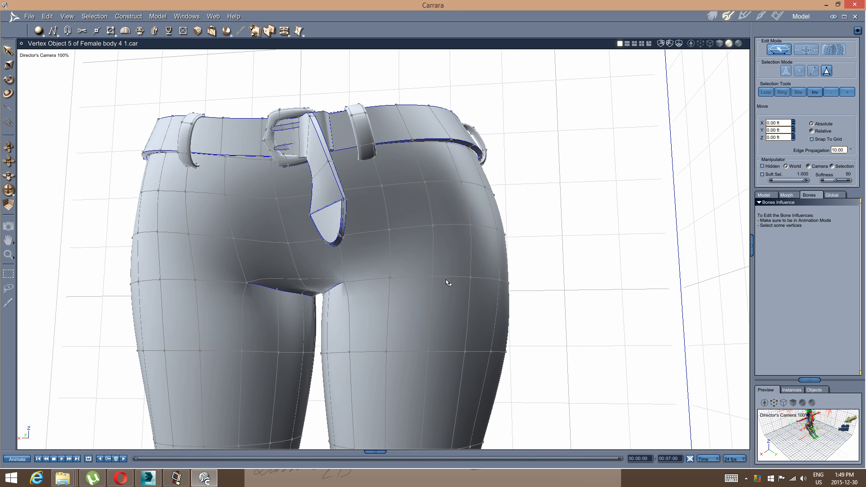
pyautogui.click(402, 309)
pyautogui.keyDown('shift'); pyautogui.click(366, 317); pyautogui.keyUp('shift')
pyautogui.keyDown('shift'); pyautogui.click(337, 322); pyautogui.keyUp('shift')
# Add four polygons across the left upper thigh and the inner polygon of the right upper thigh to the selection.
pyautogui.moveTo(306, 324); pyautogui.dragTo(332, 325, button='middle')
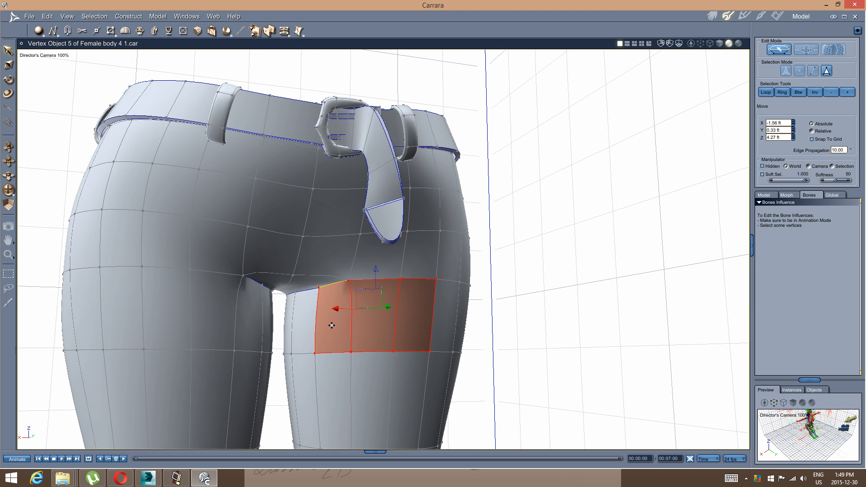
pyautogui.keyDown('shift'); pyautogui.click(223, 320); pyautogui.keyUp('shift')
pyautogui.keyDown('shift'); pyautogui.click(176, 317); pyautogui.keyUp('shift')
pyautogui.keyDown('shift'); pyautogui.click(121, 311); pyautogui.keyUp('shift')
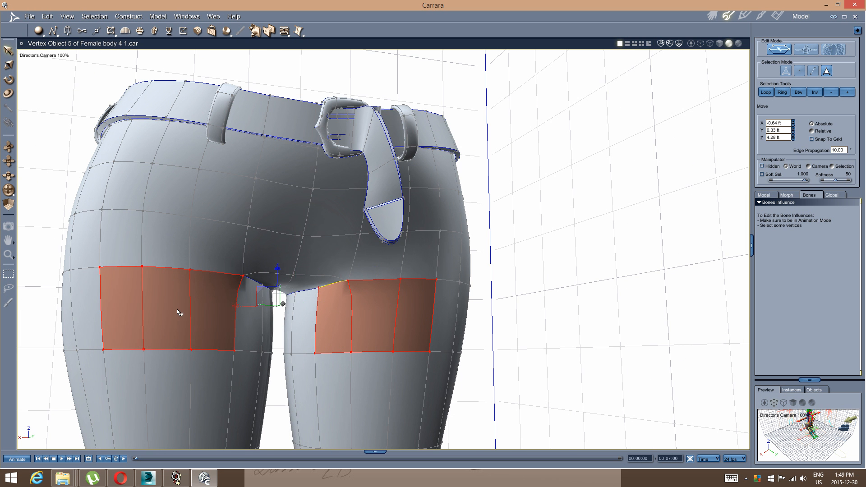
pyautogui.moveTo(176, 310); pyautogui.dragTo(247, 328, button='middle')
pyautogui.keyDown('shift'); pyautogui.click(248, 329); pyautogui.keyUp('shift')
pyautogui.moveTo(319, 328); pyautogui.dragTo(315, 346, button='middle')
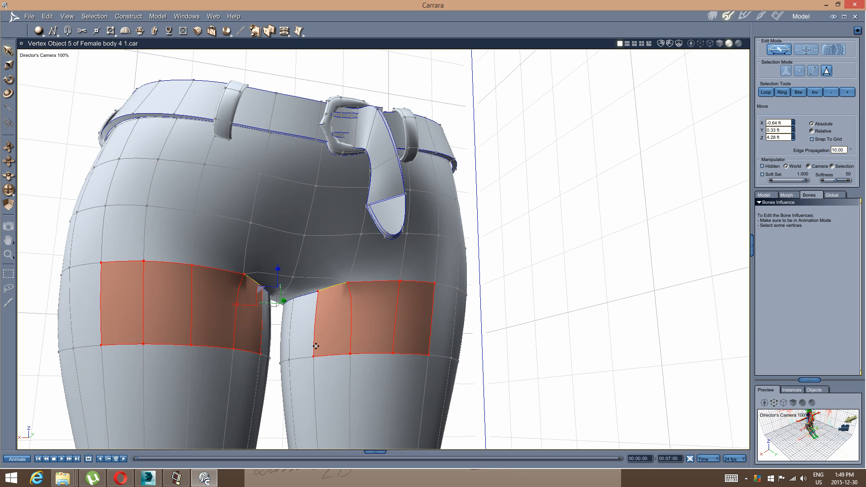
pyautogui.keyDown('shift'); pyautogui.click(308, 336); pyautogui.keyUp('shift')
# Switch to animation mode, inspect the bone influences of the selected thigh polygons and clear the selection.
pyautogui.click(806, 50)
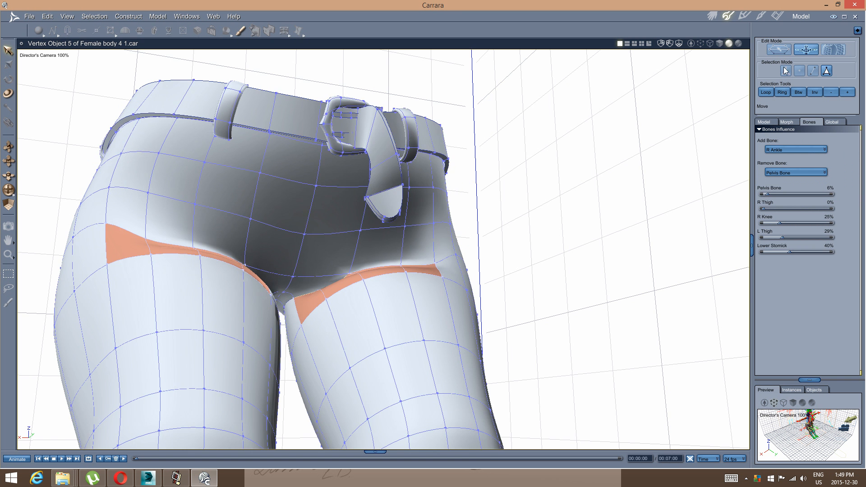
pyautogui.moveTo(497, 354); pyautogui.dragTo(469, 367, button='middle')
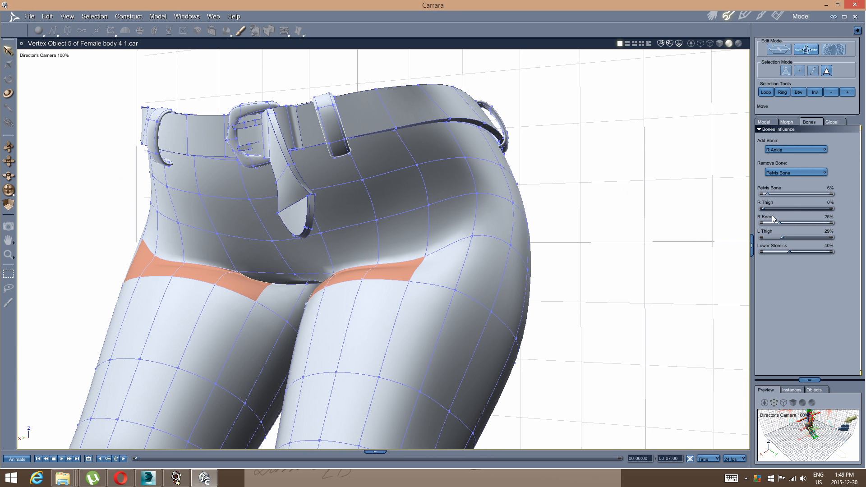
pyautogui.click(666, 297)
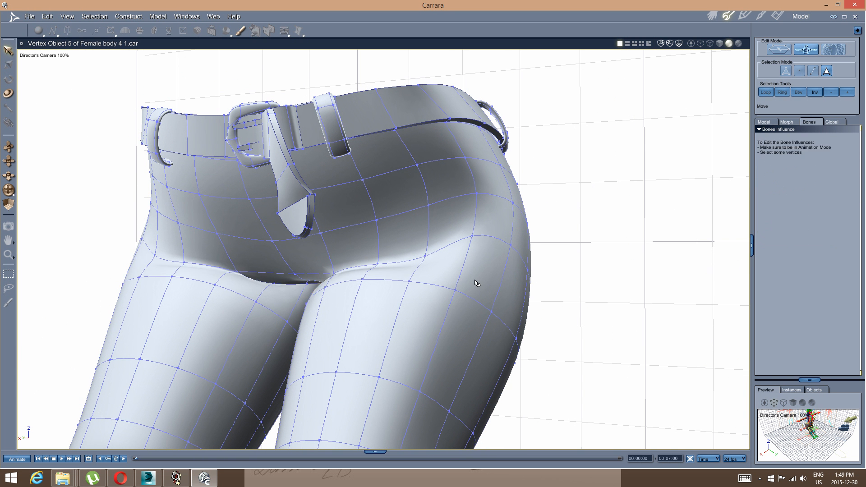
# Select the four polygons across the front of the right upper thigh and set their R Thigh influence to 100%.
pyautogui.click(415, 272)
pyautogui.keyDown('shift'); pyautogui.click(393, 273); pyautogui.keyUp('shift')
pyautogui.moveTo(344, 287); pyautogui.dragTo(346, 307, button='middle')
pyautogui.keyDown('shift'); pyautogui.click(345, 291); pyautogui.keyUp('shift')
pyautogui.keyDown('shift'); pyautogui.click(326, 295); pyautogui.keyUp('shift')
pyautogui.moveTo(493, 270); pyautogui.dragTo(456, 263, button='middle')
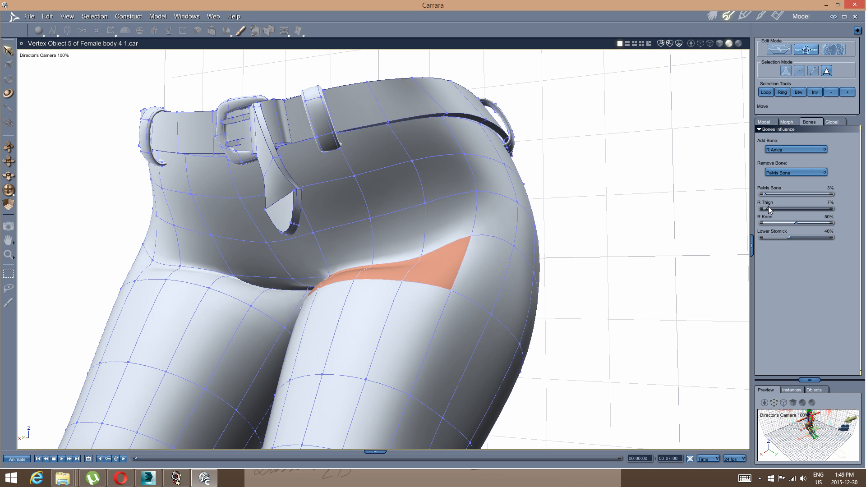
pyautogui.moveTo(770, 209); pyautogui.dragTo(831, 208)
# Select the four polygons across the front of the left upper thigh and raise their L Thigh influence to the maximum.
pyautogui.moveTo(399, 294); pyautogui.dragTo(381, 295, button='middle')
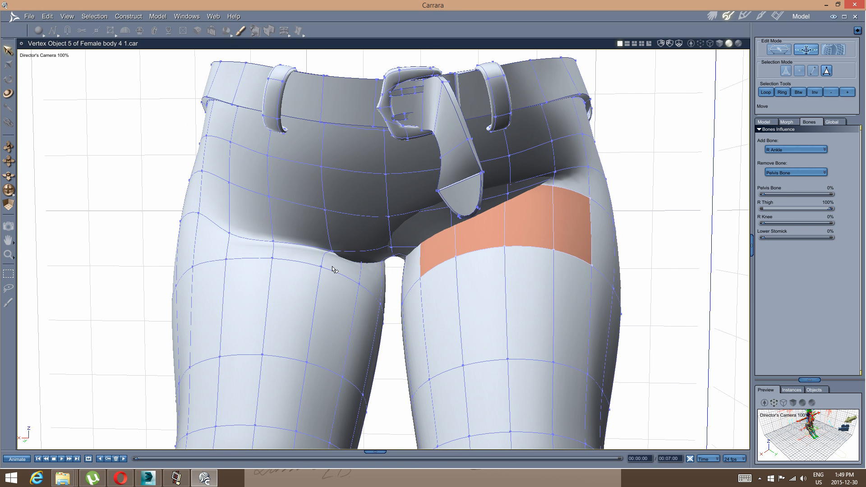
pyautogui.click(334, 268)
pyautogui.click(303, 258)
pyautogui.keyDown('shift'); pyautogui.click(267, 255); pyautogui.keyUp('shift')
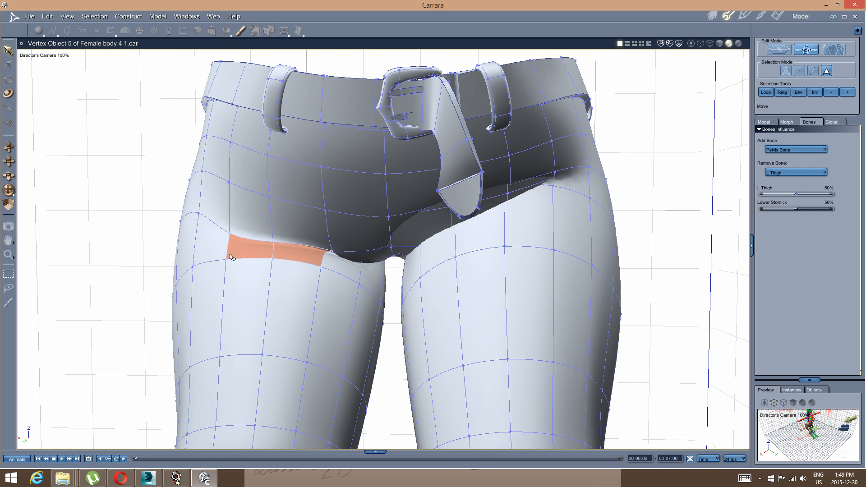
pyautogui.keyDown('shift'); pyautogui.click(217, 255); pyautogui.keyUp('shift')
pyautogui.keyDown('shift'); pyautogui.click(344, 264); pyautogui.keyUp('shift')
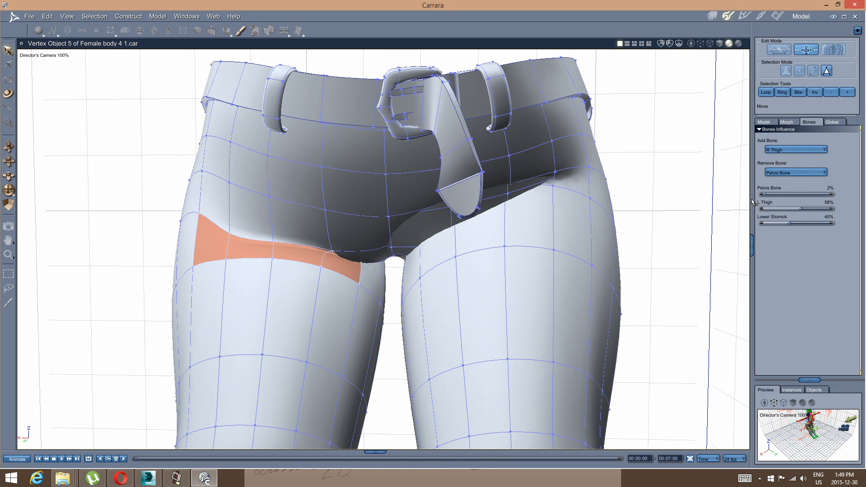
pyautogui.click(821, 173)
pyautogui.click(807, 194)
pyautogui.moveTo(803, 208); pyautogui.dragTo(835, 209)
# Select the two front polygons at the centre of the crotch and set their Pelvis Bone influence to 100%.
pyautogui.moveTo(373, 283); pyautogui.dragTo(365, 273, button='middle')
pyautogui.click(378, 212)
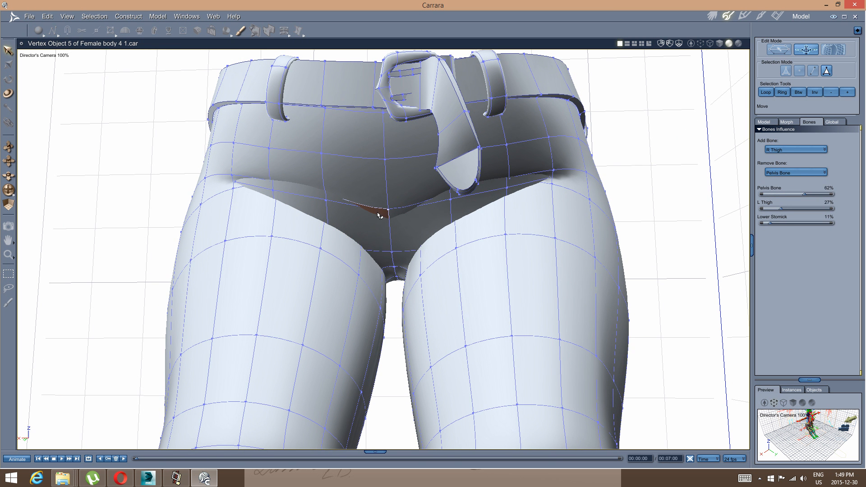
pyautogui.keyDown('shift'); pyautogui.click(393, 217); pyautogui.keyUp('shift')
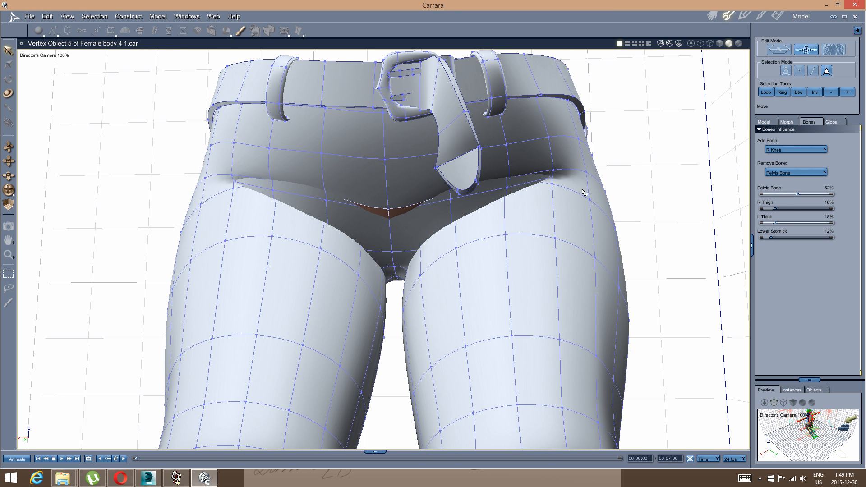
pyautogui.moveTo(803, 196); pyautogui.dragTo(849, 188)
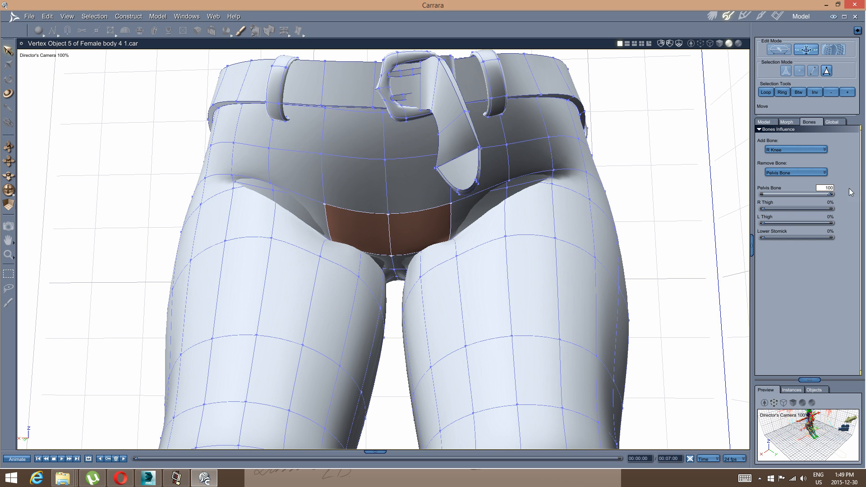
# Try to set the Pelvis Bone influence of the two front polygons flanking the crotch centre to 100%.
pyautogui.click(291, 205)
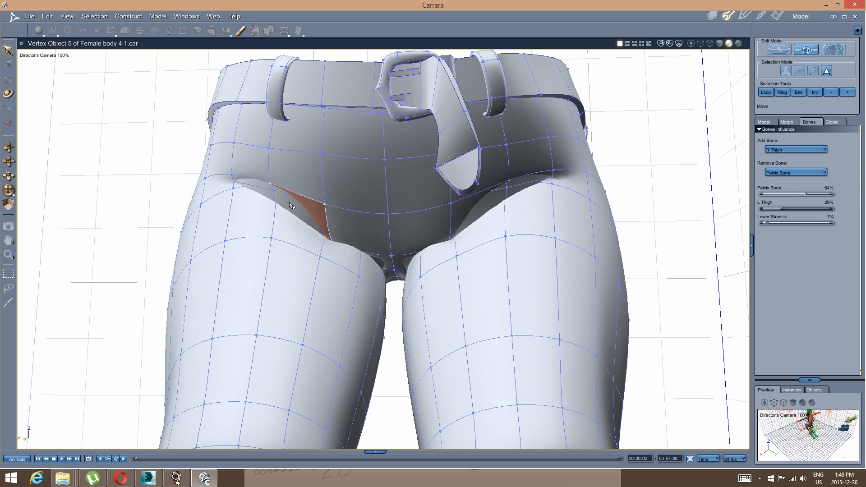
pyautogui.keyDown('shift'); pyautogui.click(459, 212); pyautogui.keyUp('shift')
pyautogui.moveTo(808, 194); pyautogui.dragTo(838, 194)
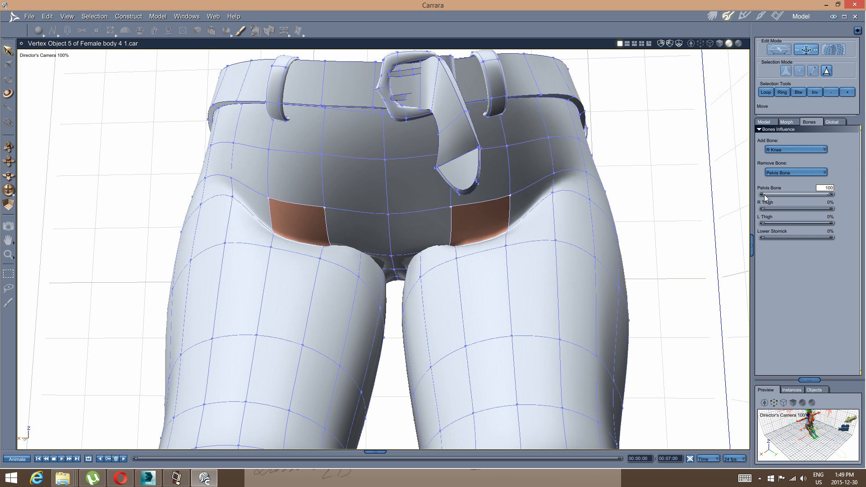
pyautogui.moveTo(423, 213); pyautogui.dragTo(419, 220, button='middle')
pyautogui.hotkey('ctrl', 'z')
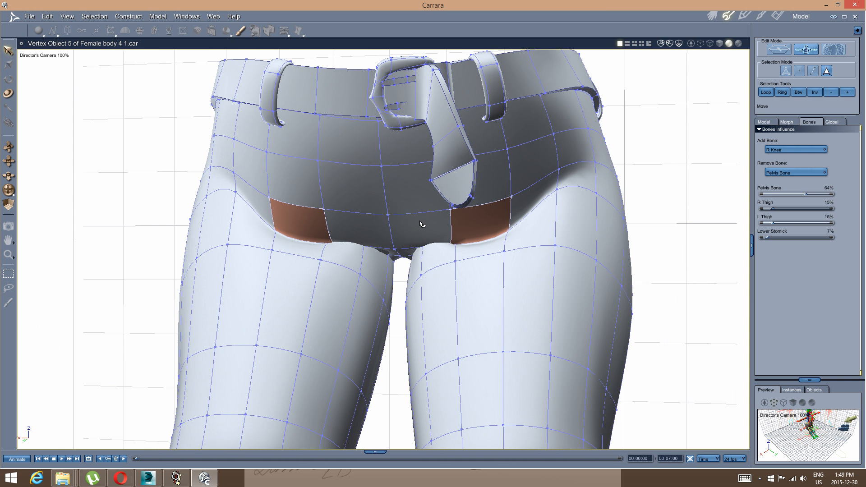
# Select the inner front polygon at the top of each thigh, set their R Thigh influence to 100% and clear the selection.
pyautogui.moveTo(367, 248)
pyautogui.mouseDown(button='middle')
pyautogui.moveTo(358, 243)
pyautogui.moveTo(364, 255)
pyautogui.mouseUp(button='middle')
pyautogui.click(470, 251)
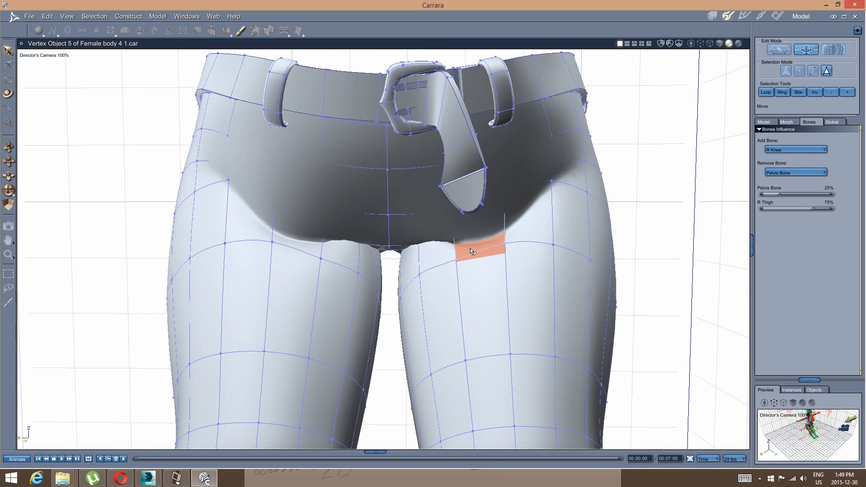
pyautogui.keyDown('shift'); pyautogui.click(298, 248); pyautogui.keyUp('shift')
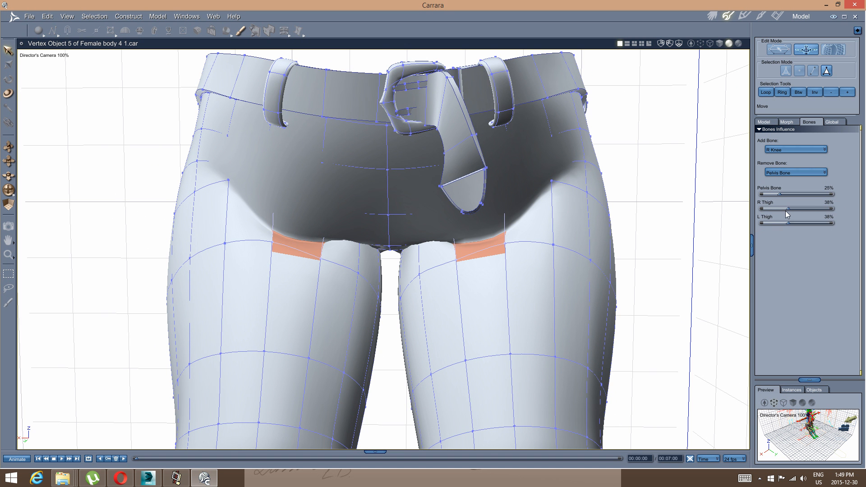
pyautogui.moveTo(789, 210); pyautogui.dragTo(832, 210)
pyautogui.moveTo(472, 234); pyautogui.dragTo(469, 224, button='middle')
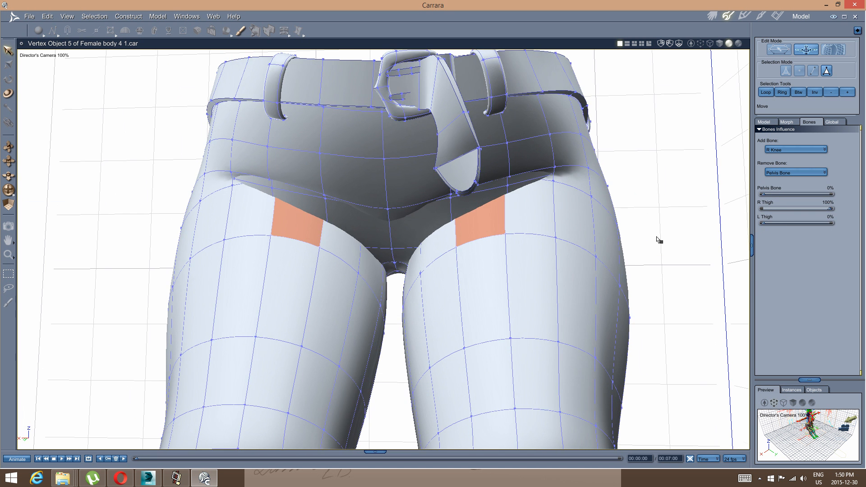
pyautogui.click(661, 236)
# Switch to edge selection and set the Pelvis Bone influence of the horizontal front edge above the left thigh to 100%.
pyautogui.click(813, 70)
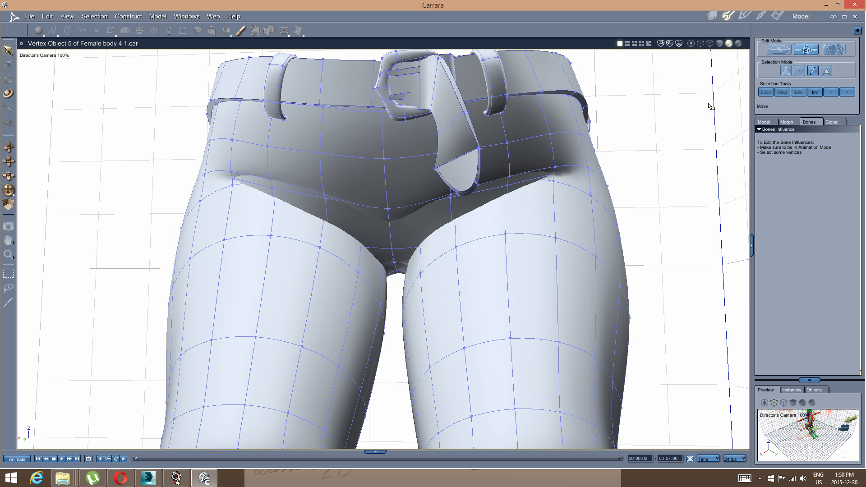
pyautogui.click(491, 184)
pyautogui.moveTo(480, 199); pyautogui.dragTo(340, 195, button='middle')
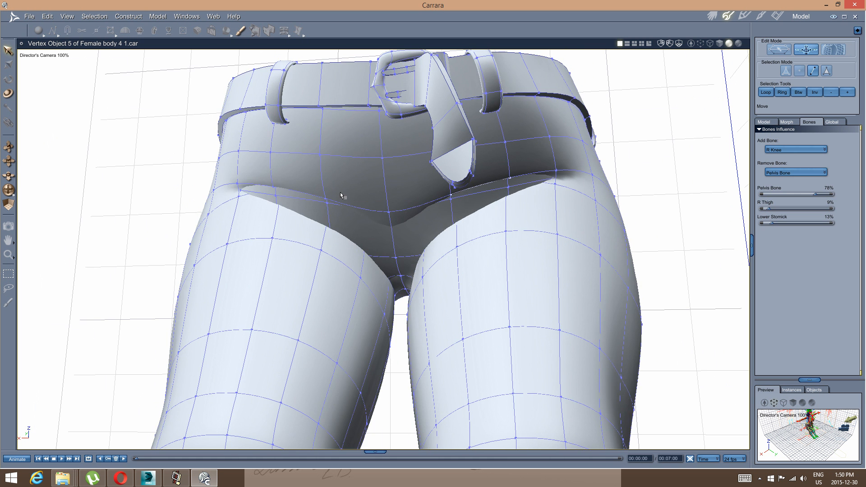
pyautogui.click(323, 200)
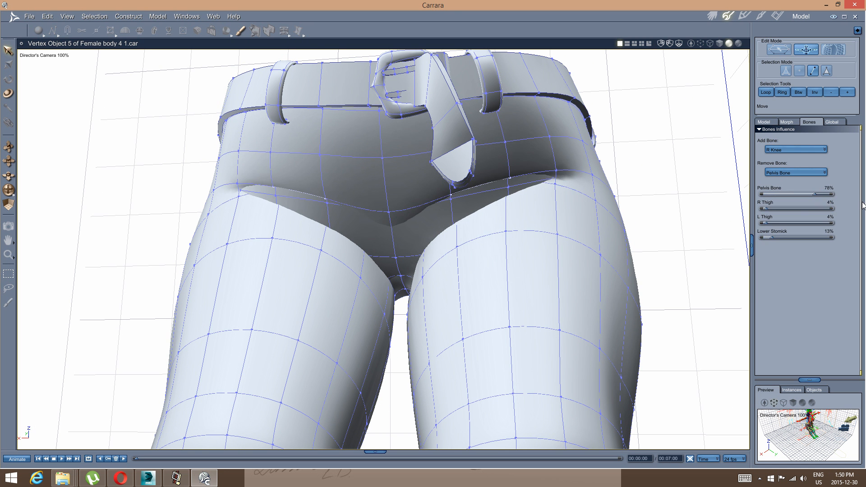
pyautogui.click(499, 184)
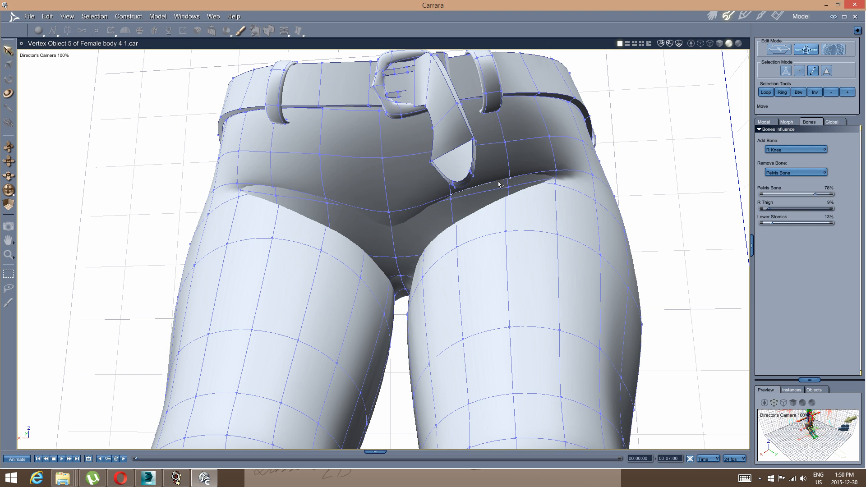
pyautogui.click(824, 202)
pyautogui.write('0')
pyautogui.press('Return')
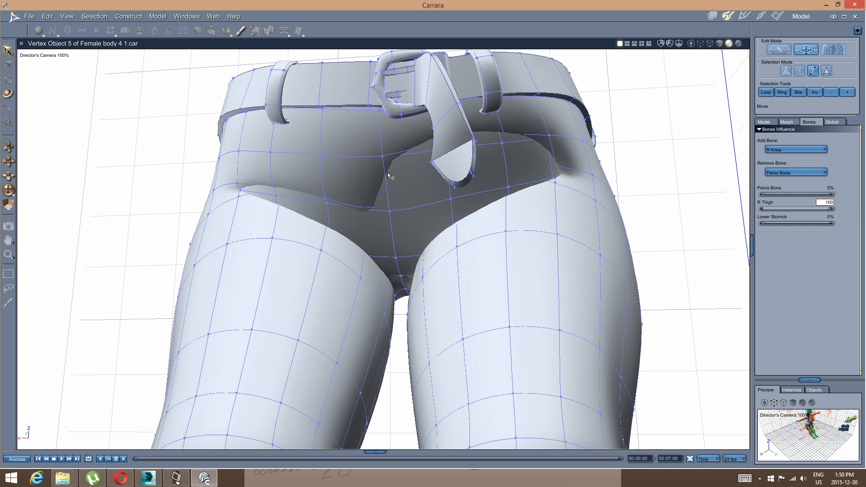
pyautogui.hotkey('ctrl', 'z')
pyautogui.click(831, 194)
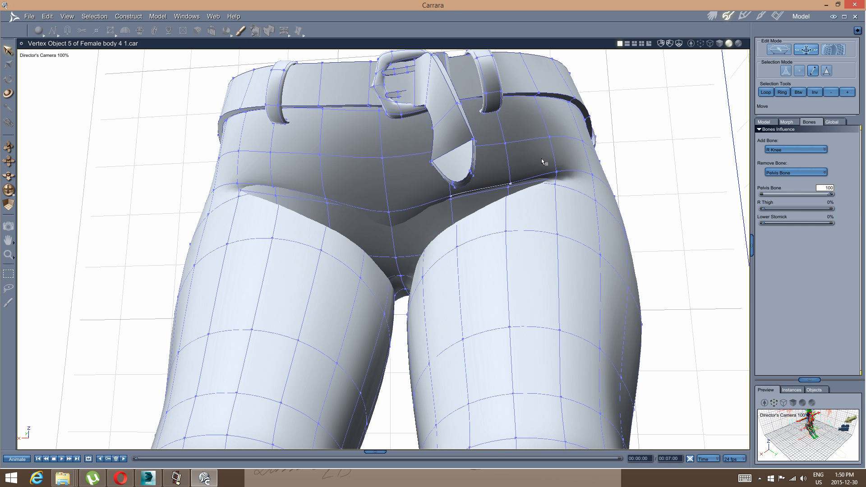
# Select the edges across the tops of both thighs beside the crotch and lower their R Thigh influence to 35%.
pyautogui.click(297, 191)
pyautogui.moveTo(306, 223); pyautogui.dragTo(192, 251, button='middle')
pyautogui.click(285, 233)
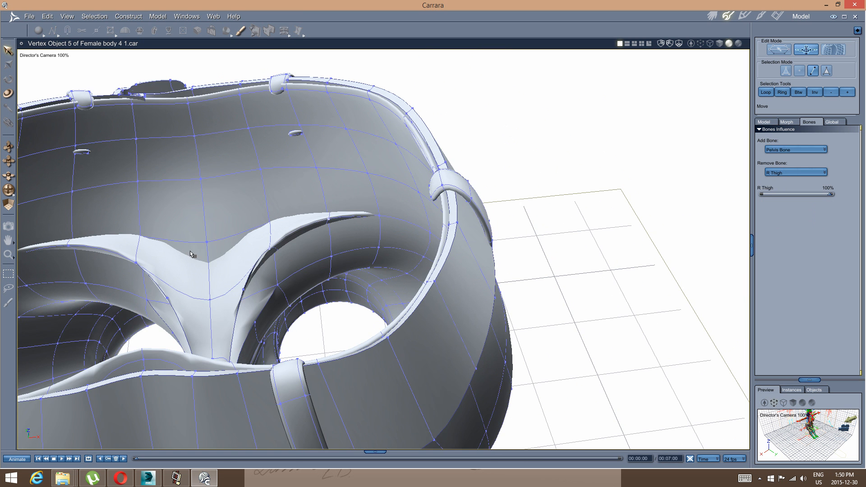
pyautogui.moveTo(95, 265); pyautogui.dragTo(156, 276, button='middle')
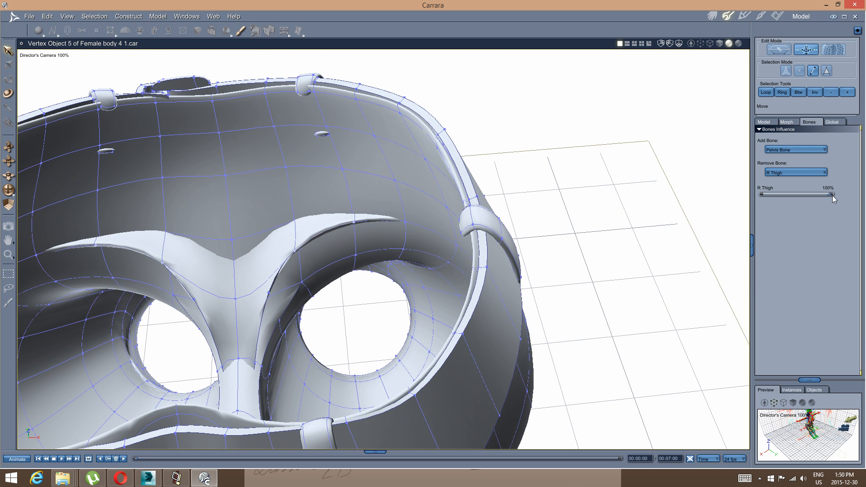
pyautogui.moveTo(822, 196); pyautogui.dragTo(793, 198)
pyautogui.moveTo(250, 291); pyautogui.dragTo(414, 240, button='middle')
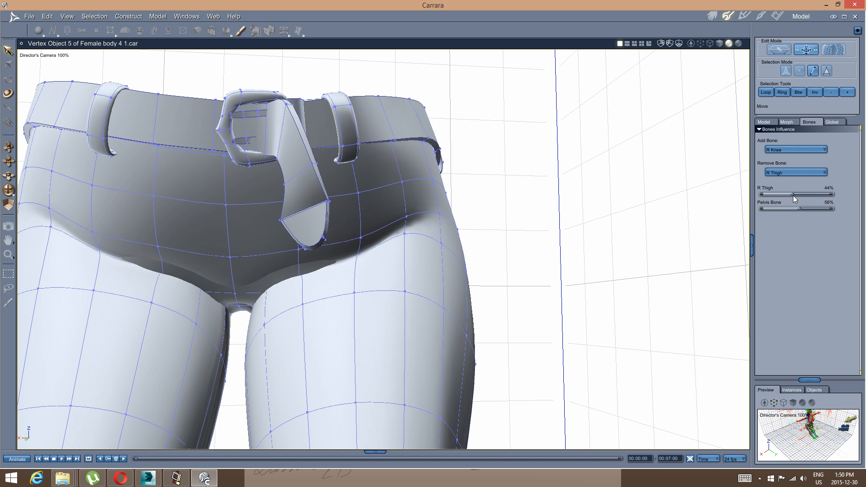
pyautogui.moveTo(797, 194); pyautogui.dragTo(787, 194)
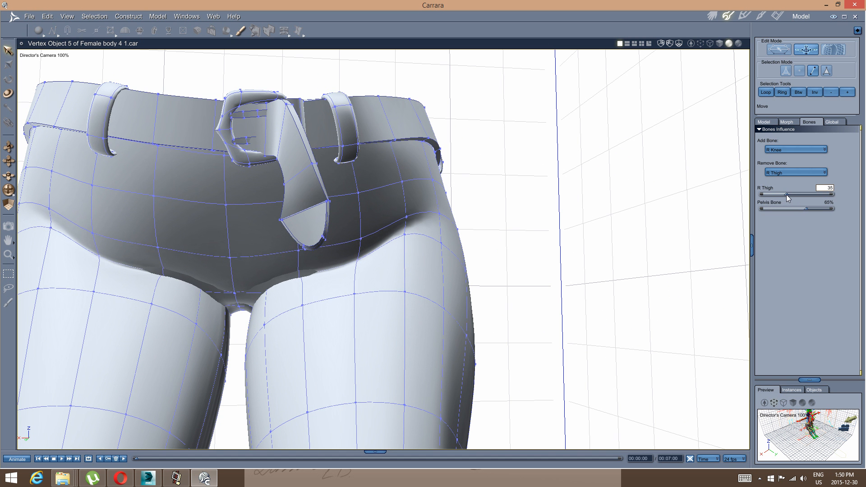
pyautogui.moveTo(473, 278); pyautogui.dragTo(641, 23, button='middle')
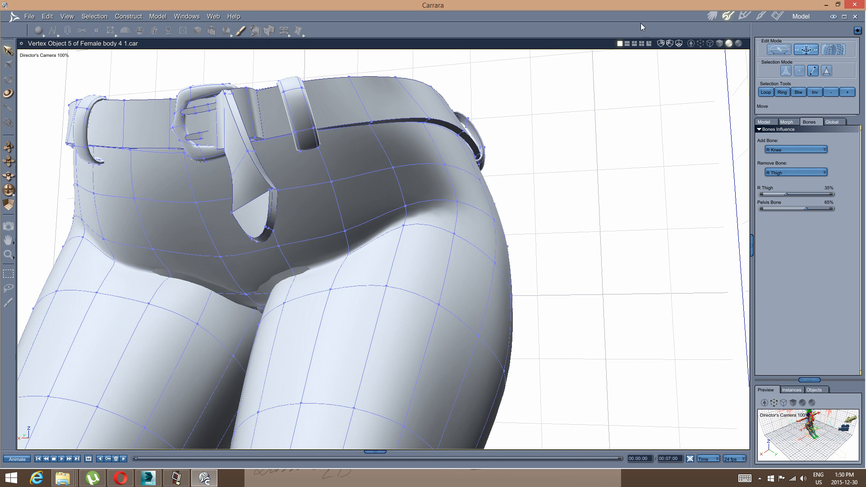
# Check the jeans on the posed figure in the Assemble room, and return to the vertex model in animation mode.
pyautogui.click(712, 16)
pyautogui.moveTo(355, 203)
pyautogui.mouseDown(button='middle')
pyautogui.moveTo(412, 203)
pyautogui.moveTo(361, 204)
pyautogui.mouseUp(button='middle')
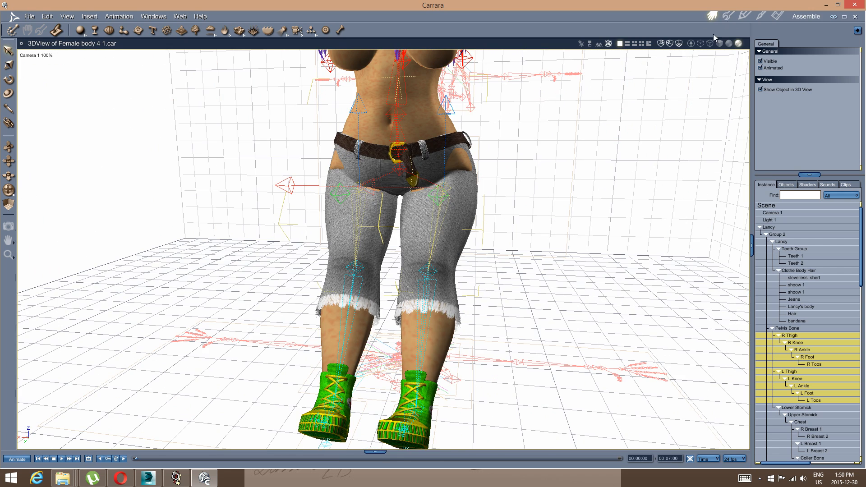
pyautogui.click(728, 16)
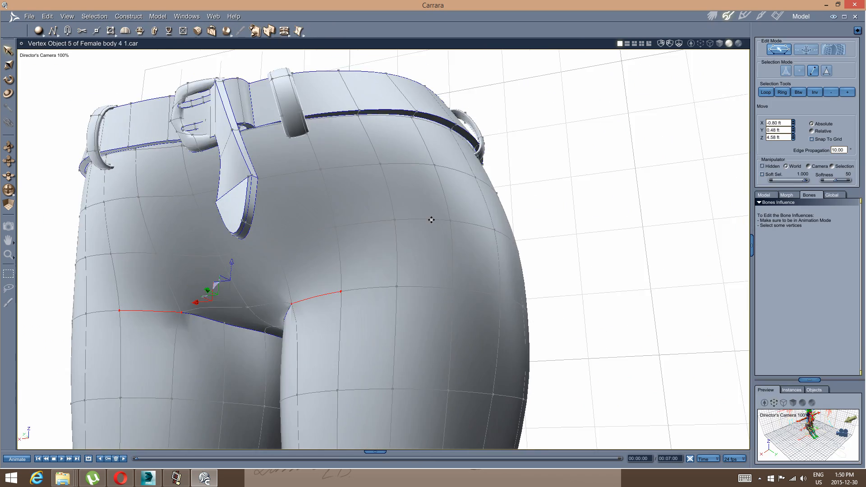
pyautogui.click(816, 51)
pyautogui.moveTo(334, 233)
pyautogui.mouseDown(button='middle')
pyautogui.moveTo(354, 245)
pyautogui.moveTo(344, 246)
pyautogui.moveTo(348, 230)
pyautogui.mouseUp(button='middle')
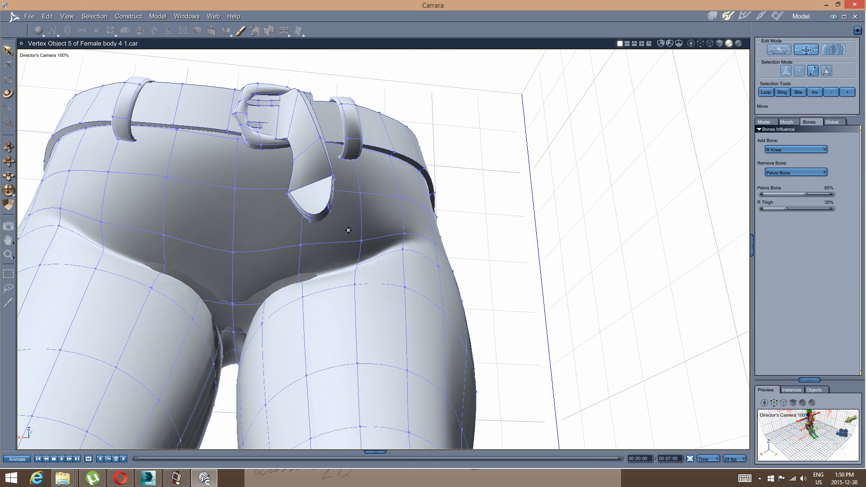
# Set the Pelvis Bone influence of the centre edge at the bottom of the crotch to 100%.
pyautogui.click(233, 333)
pyautogui.click(830, 194)
pyautogui.moveTo(768, 208); pyautogui.dragTo(865, 209)
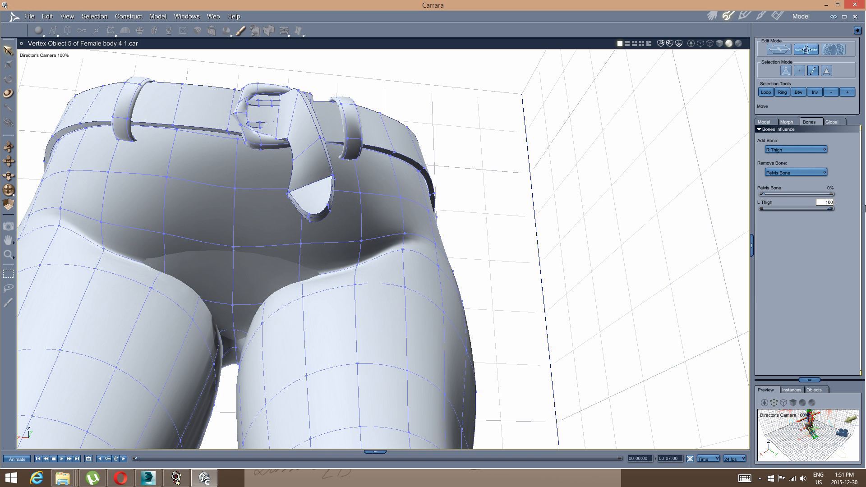
pyautogui.moveTo(793, 195); pyautogui.dragTo(865, 204)
pyautogui.moveTo(467, 240); pyautogui.dragTo(408, 257, button='middle')
pyautogui.moveTo(257, 305); pyautogui.dragTo(262, 277, button='middle')
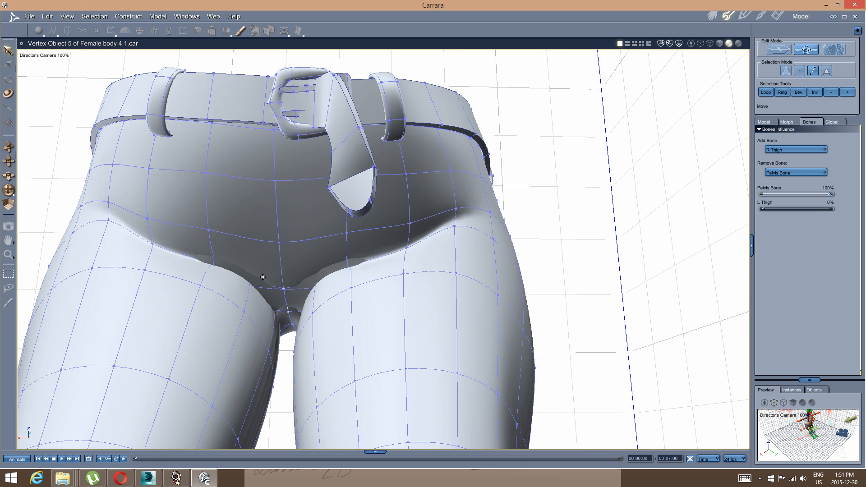
# Raise the Pelvis Bone influence to 100% on the vertical front edges at the centre and both sides of the crotch.
pyautogui.click(252, 261)
pyautogui.click(227, 244)
pyautogui.moveTo(825, 193); pyautogui.dragTo(865, 196)
pyautogui.moveTo(383, 256); pyautogui.dragTo(283, 247, button='middle')
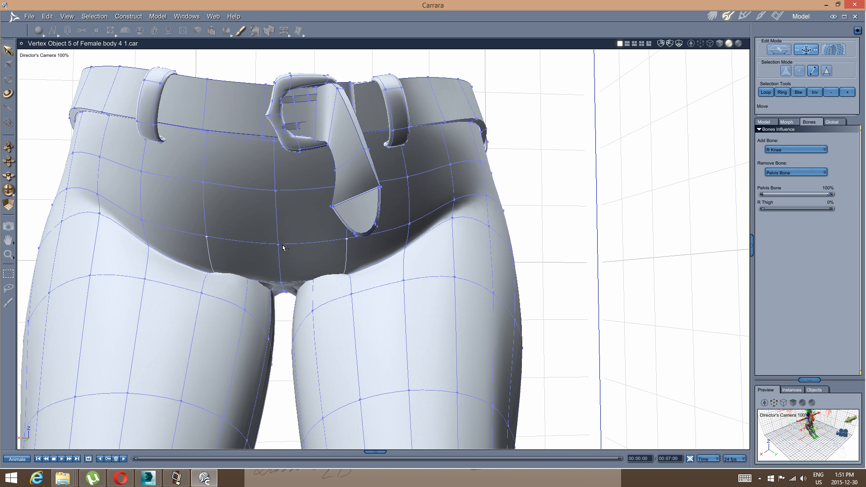
pyautogui.click(279, 258)
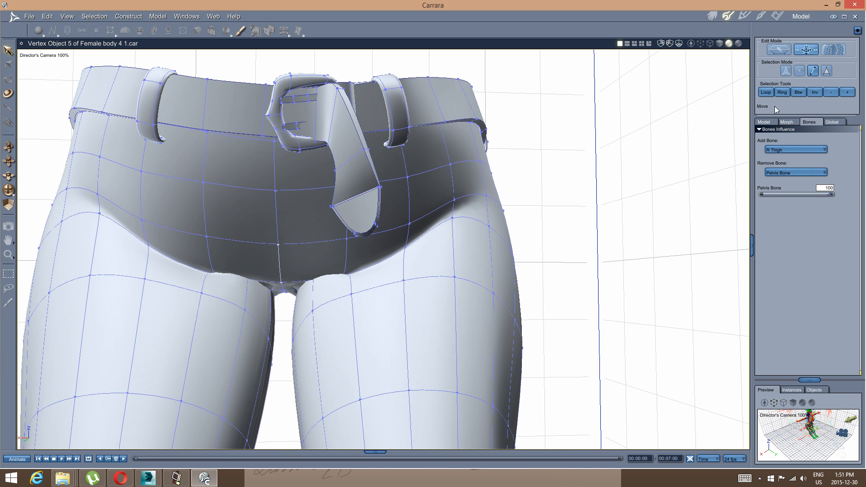
# Inspect the crotch of the jeans on the assembled figure, and reopen the mesh for bone editing in animation mode.
pyautogui.click(712, 16)
pyautogui.moveTo(499, 240); pyautogui.dragTo(470, 251, button='middle')
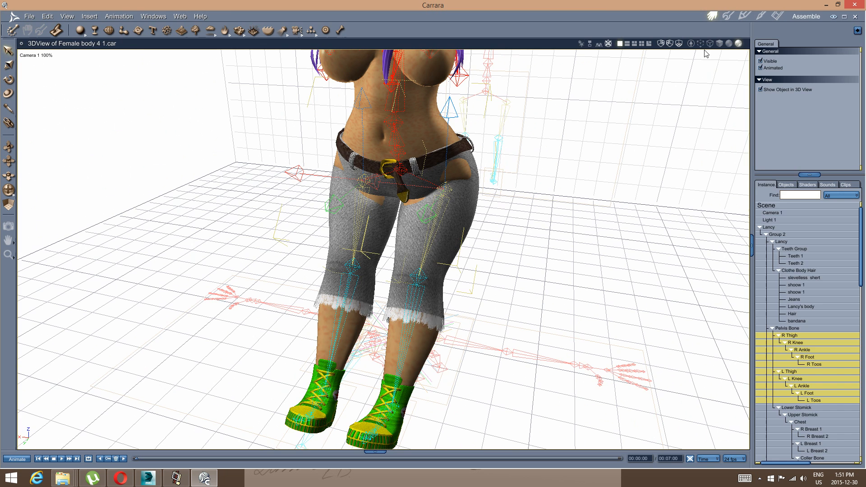
pyautogui.click(728, 18)
pyautogui.moveTo(462, 212); pyautogui.dragTo(580, 130, button='middle')
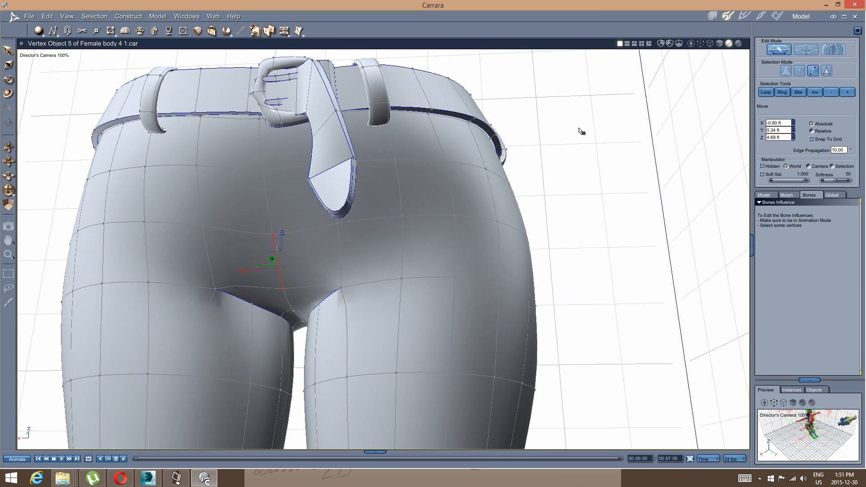
pyautogui.click(802, 47)
pyautogui.moveTo(455, 230); pyautogui.dragTo(253, 316, button='middle')
# Compare full R Thigh and full Pelvis Bone influence on the inner vertical edges atop both thighs, and keep Pelvis Bone at 100%.
pyautogui.click(352, 296)
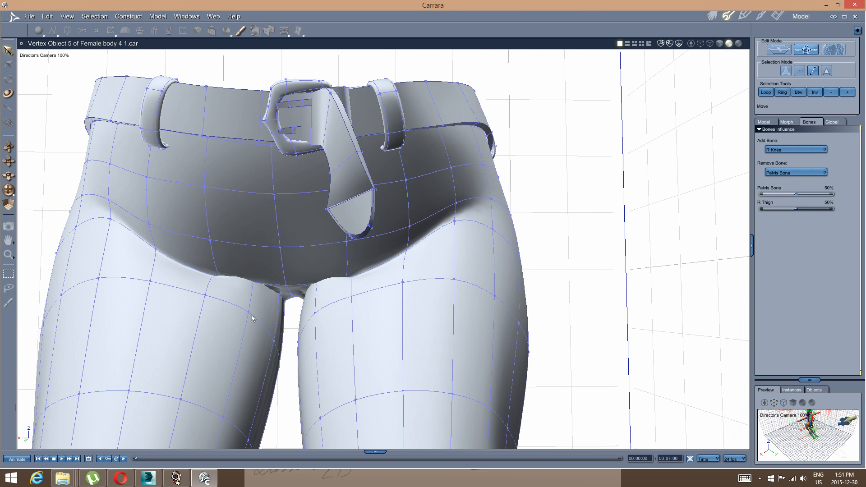
pyautogui.moveTo(209, 288); pyautogui.dragTo(251, 280, button='middle')
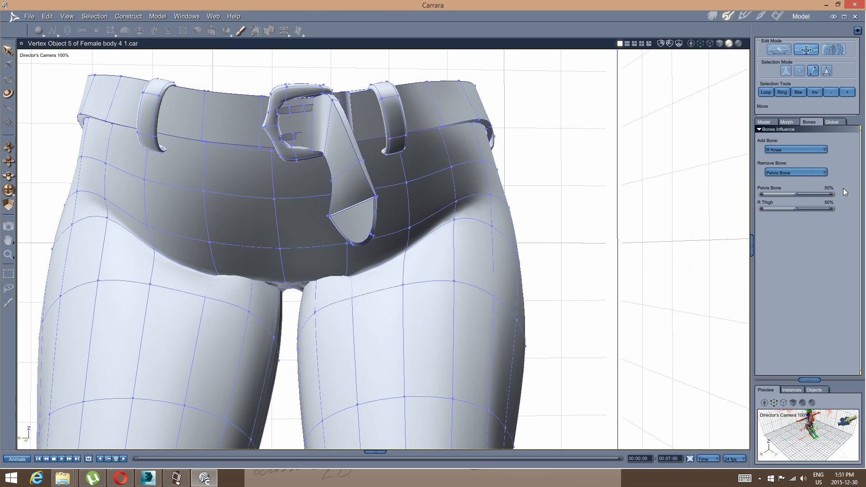
pyautogui.moveTo(811, 193); pyautogui.dragTo(861, 196)
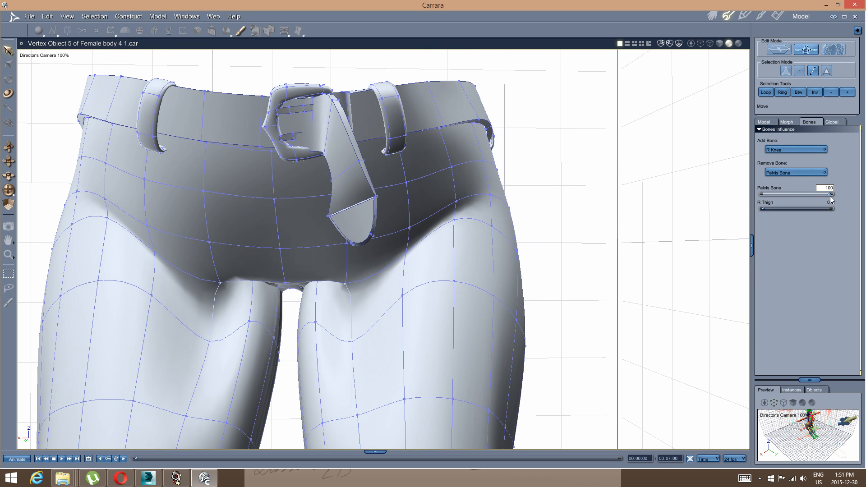
pyautogui.moveTo(762, 208); pyautogui.dragTo(855, 209)
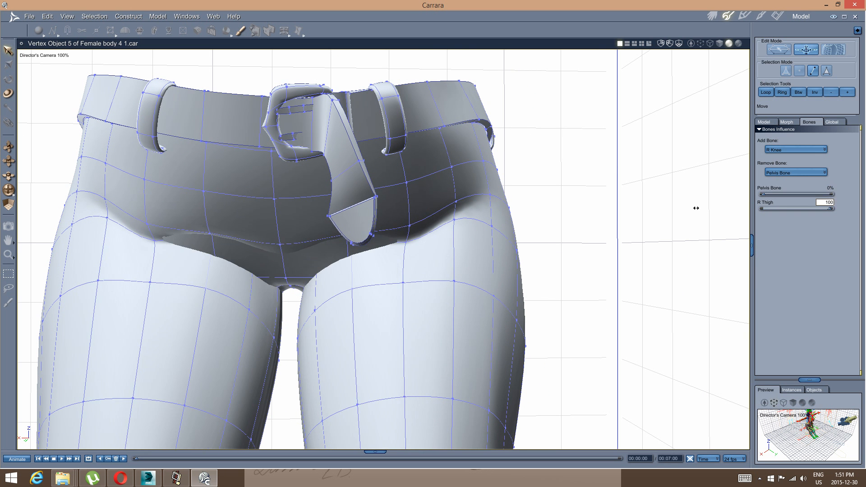
pyautogui.moveTo(336, 282)
pyautogui.mouseDown(button='middle')
pyautogui.moveTo(315, 267)
pyautogui.moveTo(329, 261)
pyautogui.moveTo(344, 277)
pyautogui.mouseUp(button='middle')
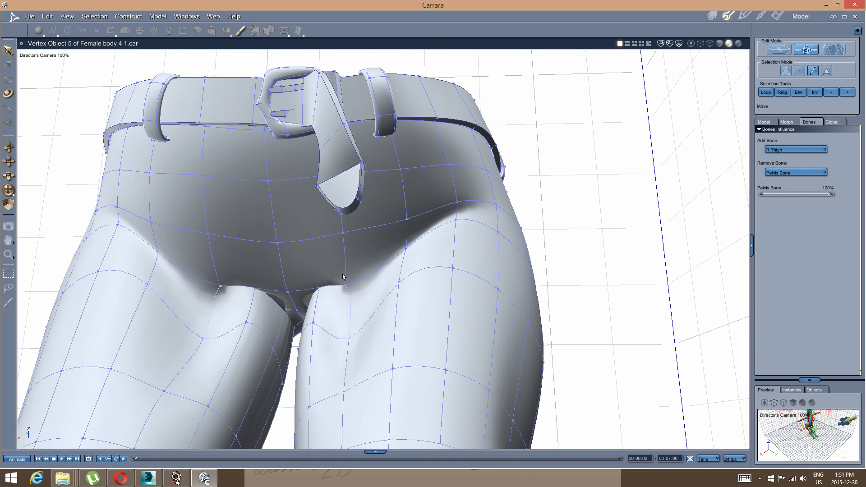
# Select the edges beside the crotch from inside the jeans, set their Pelvis Bone influence to 100% and check the assembled figure.
pyautogui.moveTo(343, 277); pyautogui.dragTo(274, 328, button='middle')
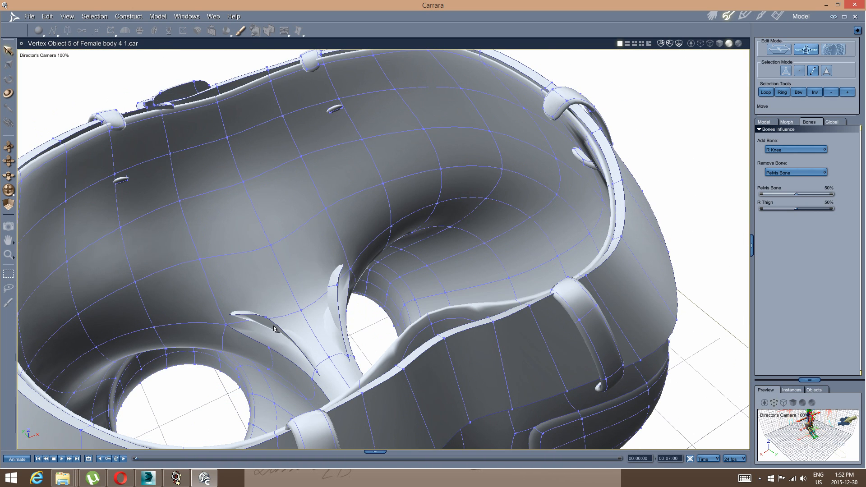
pyautogui.moveTo(279, 330); pyautogui.dragTo(337, 305)
pyautogui.keyDown('shift'); pyautogui.click(337, 306); pyautogui.keyUp('shift')
pyautogui.moveTo(186, 331); pyautogui.dragTo(231, 319, button='middle')
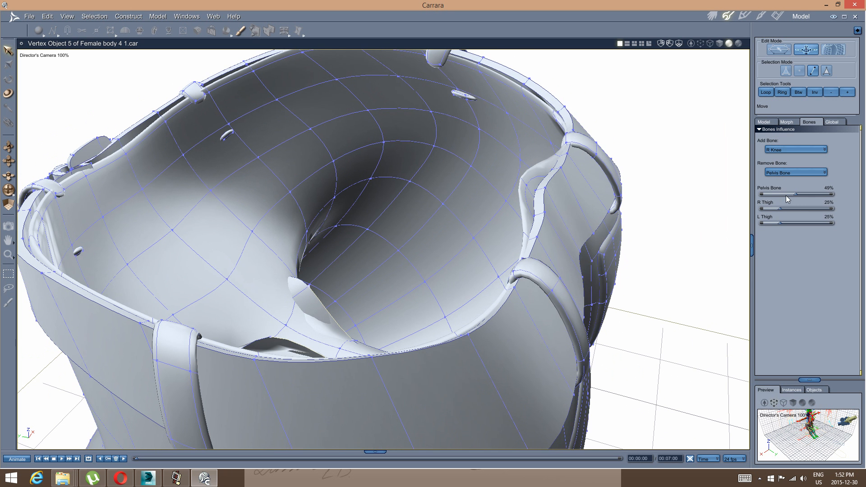
pyautogui.press('Return')
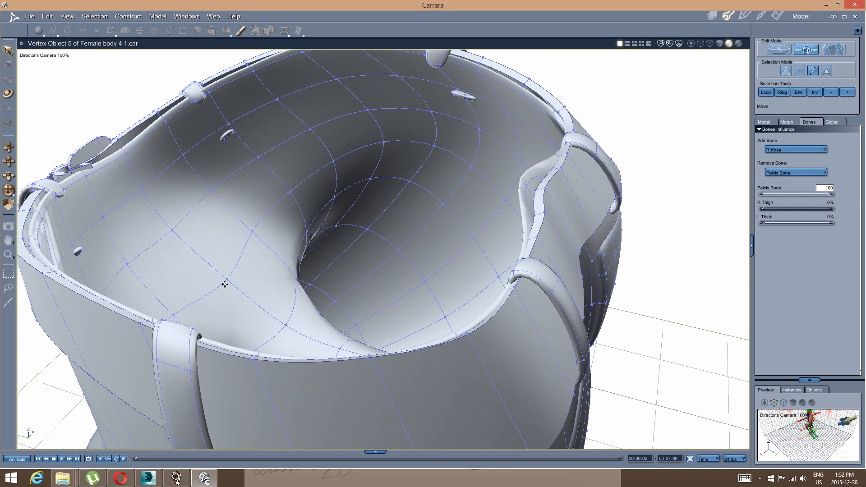
pyautogui.moveTo(224, 282)
pyautogui.mouseDown(button='middle')
pyautogui.moveTo(259, 249)
pyautogui.moveTo(212, 276)
pyautogui.mouseUp(button='middle')
pyautogui.scroll(-2, 258, 263)
pyautogui.click(714, 12)
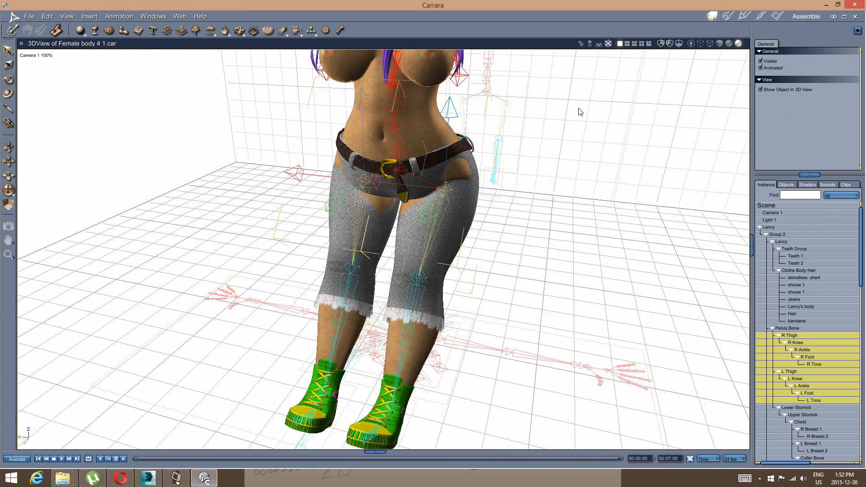
# Reopen the jeans mesh in animation mode and set R Thigh influence to 100% on the front edges where both thighs meet the pelvis.
pyautogui.moveTo(352, 214)
pyautogui.mouseDown(button='middle')
pyautogui.moveTo(334, 197)
pyautogui.moveTo(361, 203)
pyautogui.mouseUp(button='middle')
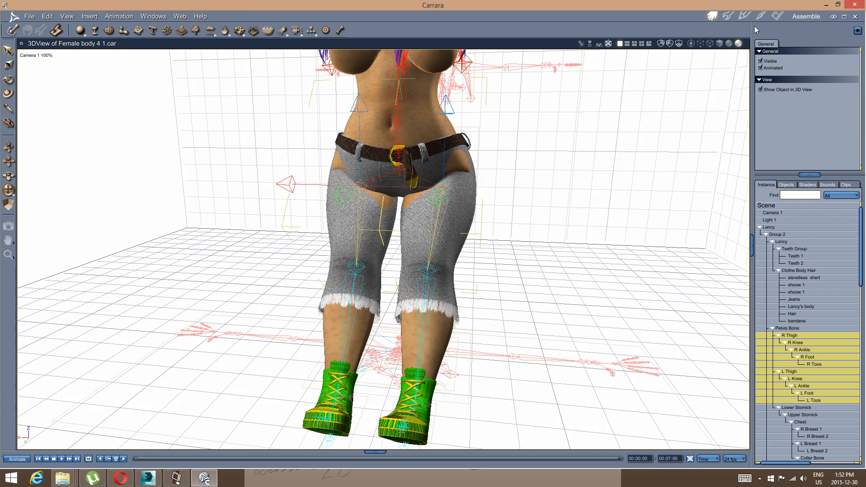
pyautogui.click(728, 17)
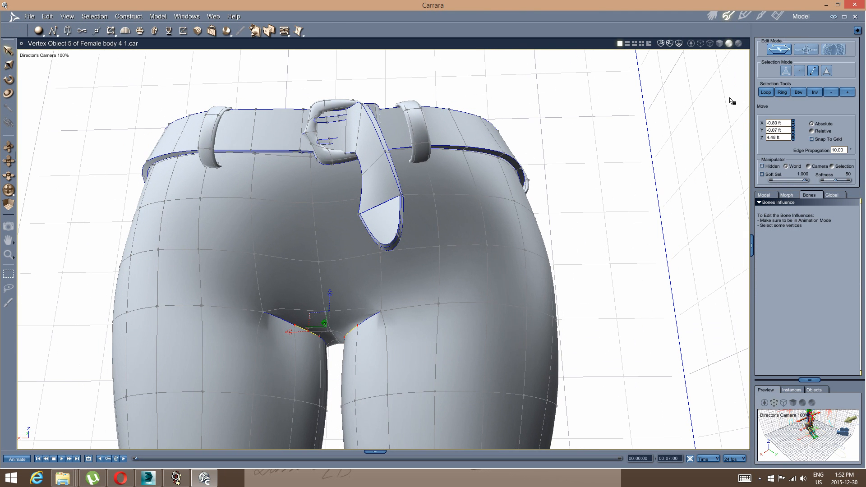
pyautogui.click(806, 49)
pyautogui.moveTo(393, 248); pyautogui.dragTo(396, 262, button='middle')
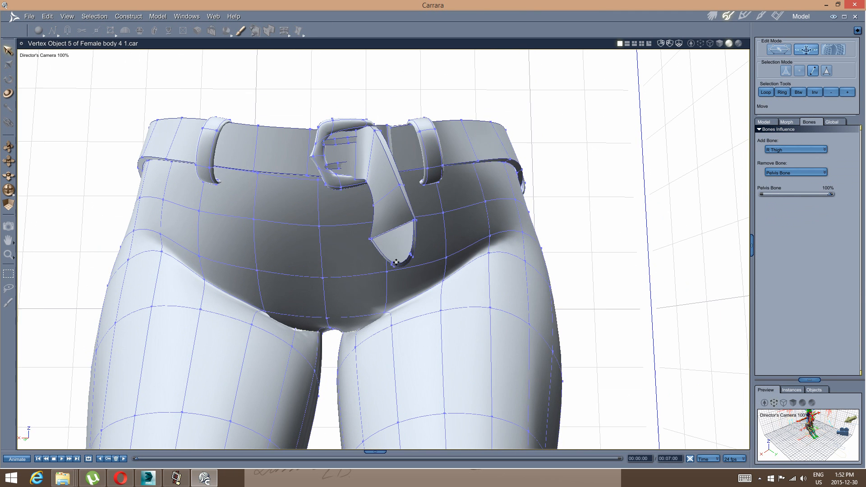
pyautogui.click(415, 311)
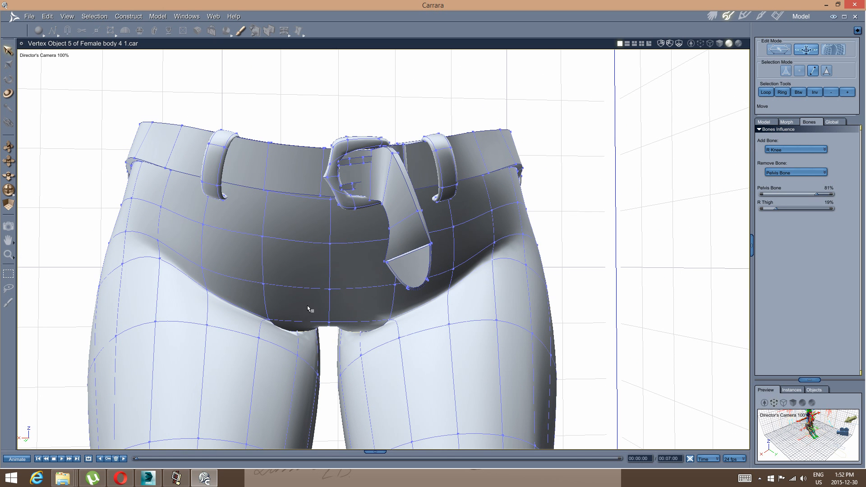
pyautogui.click(180, 273)
pyautogui.moveTo(229, 305); pyautogui.dragTo(272, 309, button='middle')
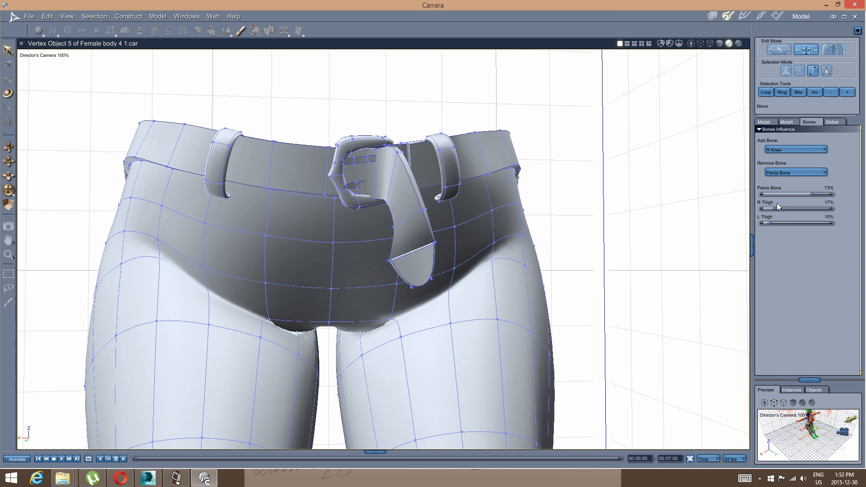
pyautogui.moveTo(775, 209); pyautogui.dragTo(865, 210)
pyautogui.moveTo(593, 268); pyautogui.dragTo(417, 310, button='middle')
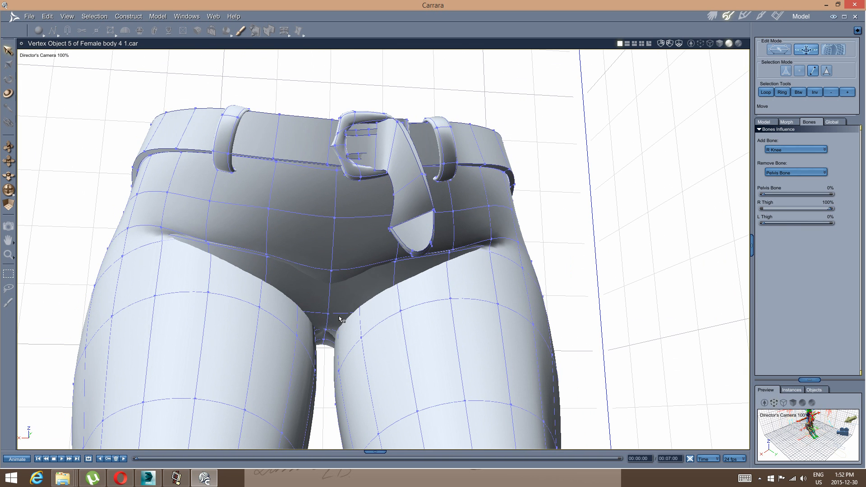
# Select the horizontal edges above both leg openings from inside the jeans and set their R Thigh influence to 100%.
pyautogui.moveTo(342, 316); pyautogui.dragTo(175, 360, button='middle')
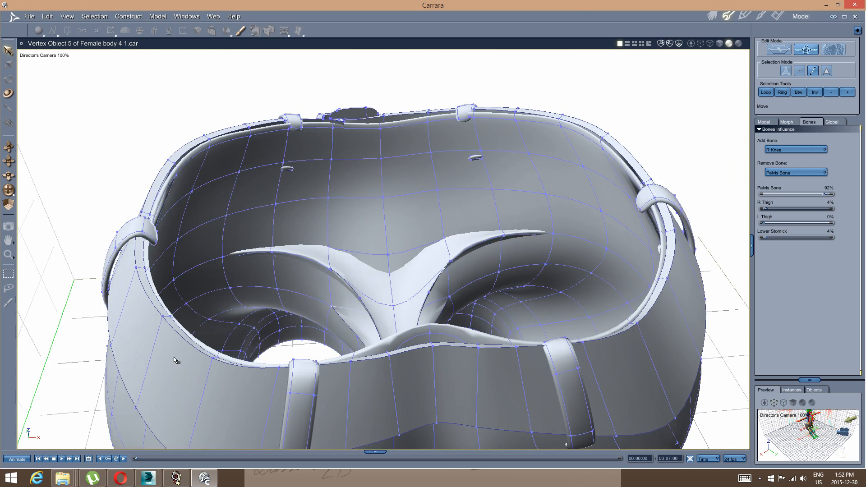
pyautogui.click(496, 277)
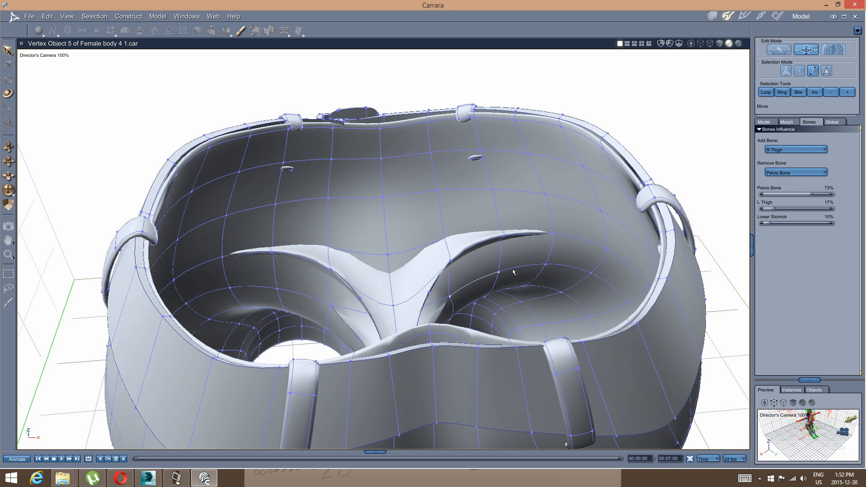
pyautogui.click(513, 272)
pyautogui.moveTo(511, 278); pyautogui.dragTo(362, 286, button='middle')
pyautogui.click(280, 331)
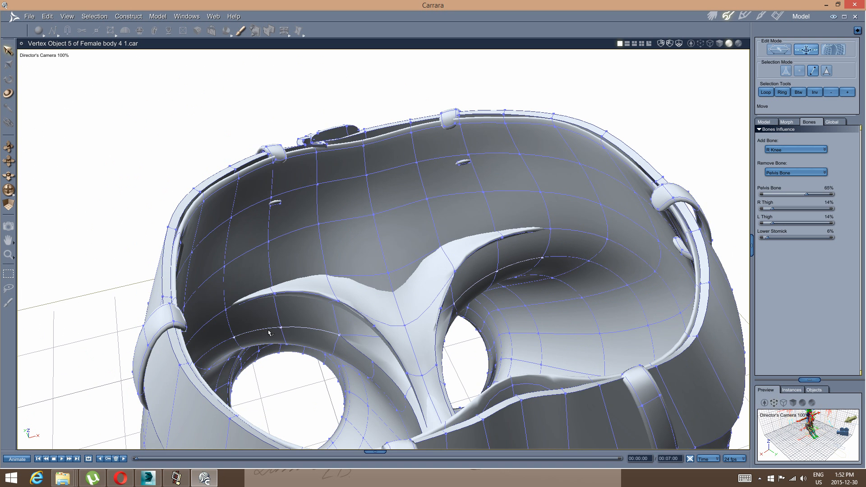
pyautogui.moveTo(367, 319); pyautogui.dragTo(414, 311, button='middle')
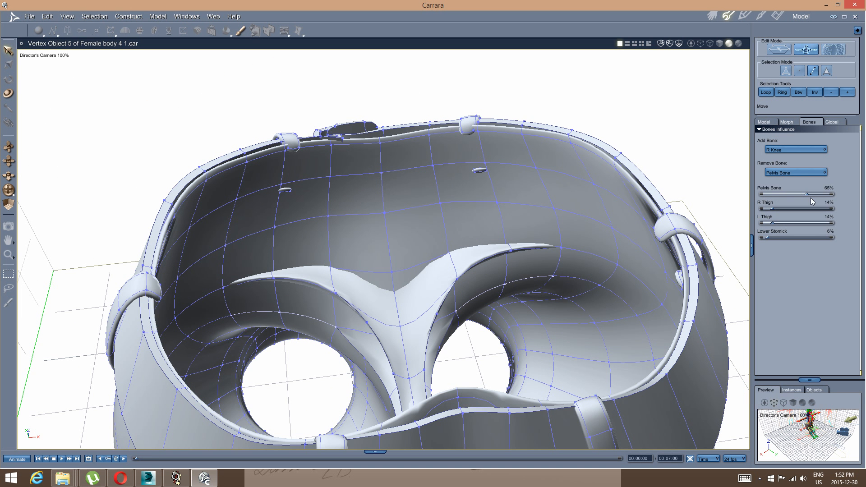
pyautogui.moveTo(779, 211); pyautogui.dragTo(833, 209)
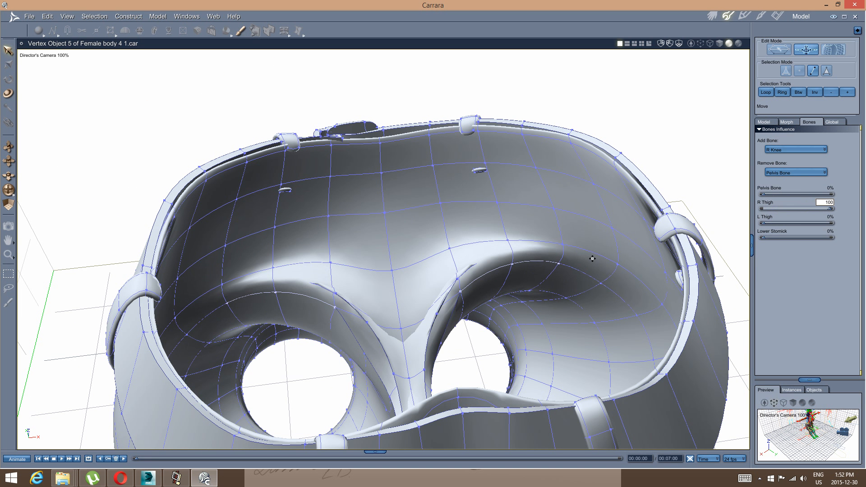
# Select the edges on both sides of the crotch from inside the jeans and set their R Thigh influence to 100%.
pyautogui.moveTo(250, 318); pyautogui.dragTo(326, 311, button='middle')
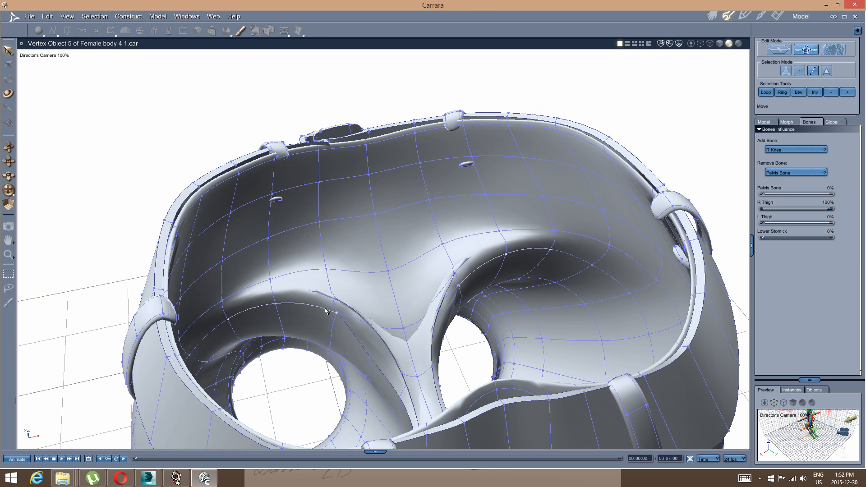
pyautogui.click(385, 335)
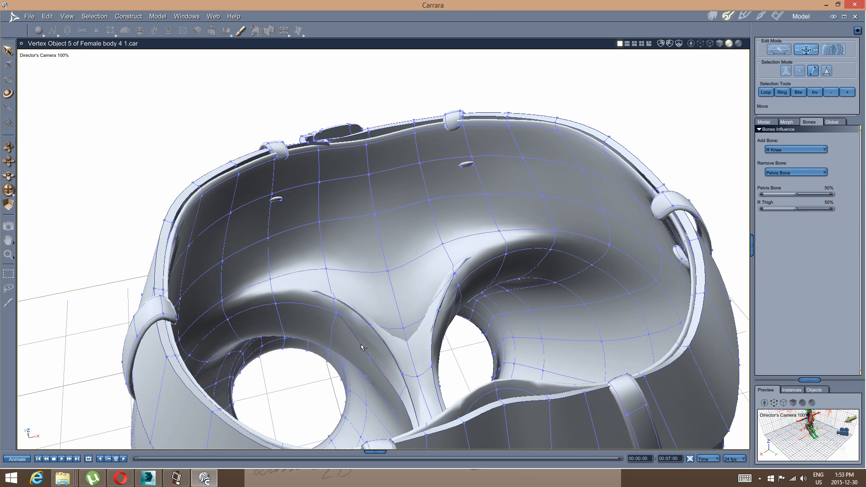
pyautogui.moveTo(477, 333); pyautogui.dragTo(446, 326, button='middle')
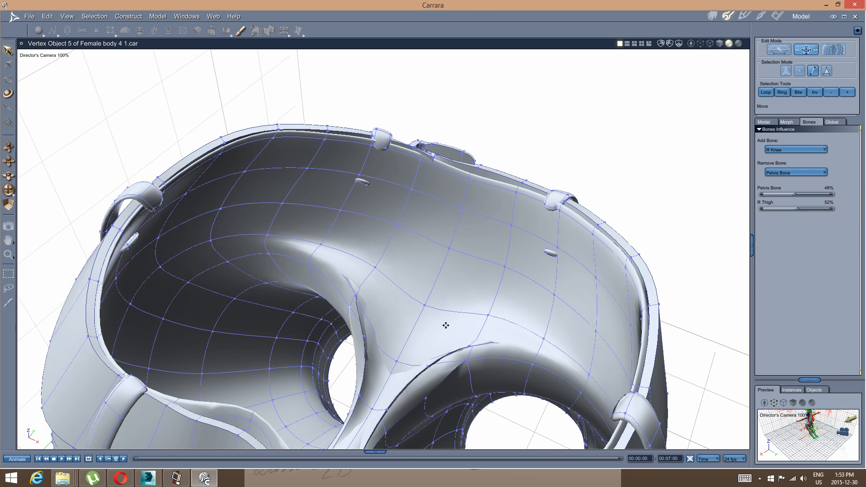
pyautogui.click(445, 385)
pyautogui.moveTo(445, 385); pyautogui.dragTo(735, 256, button='middle')
pyautogui.moveTo(798, 208); pyautogui.dragTo(853, 214)
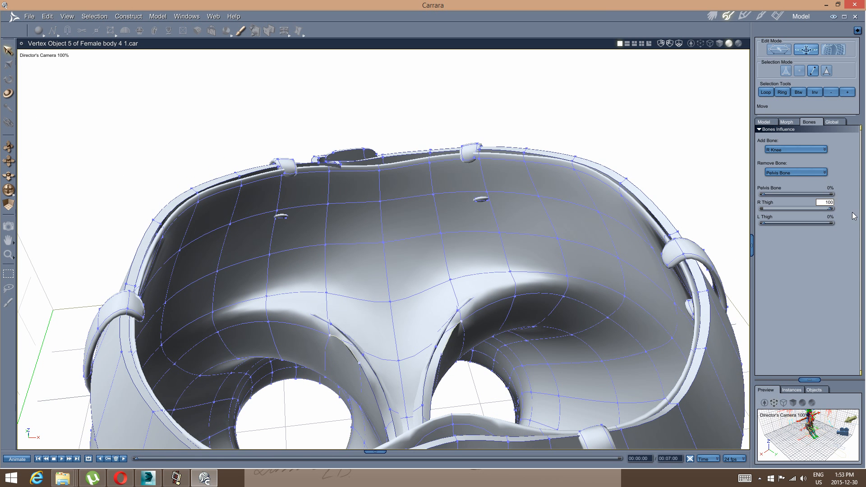
# Compare the crotch and hip areas of the jeans on the assembled figure and in the mesh's animation mode.
pyautogui.moveTo(467, 315); pyautogui.dragTo(345, 293, button='middle')
pyautogui.click(713, 16)
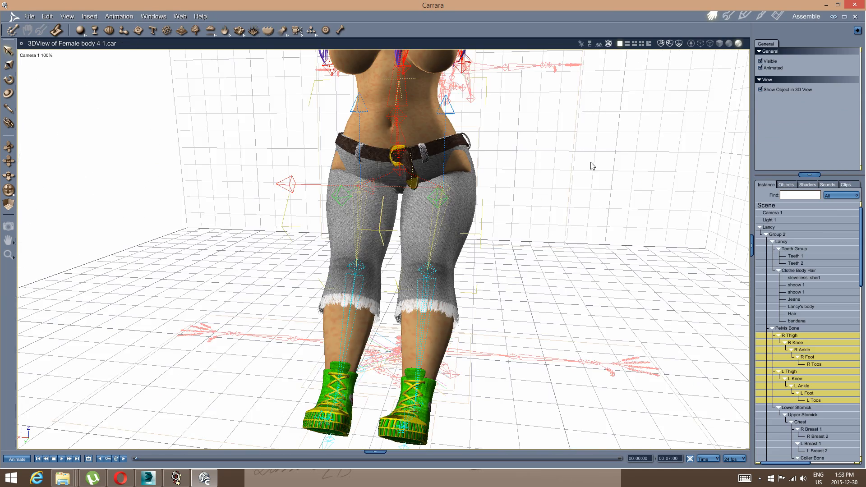
pyautogui.moveTo(458, 278); pyautogui.dragTo(398, 268, button='middle')
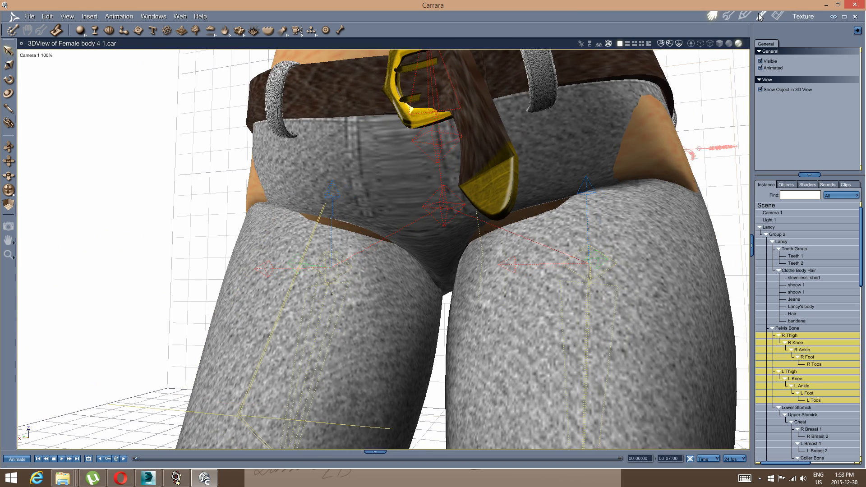
pyautogui.click(727, 17)
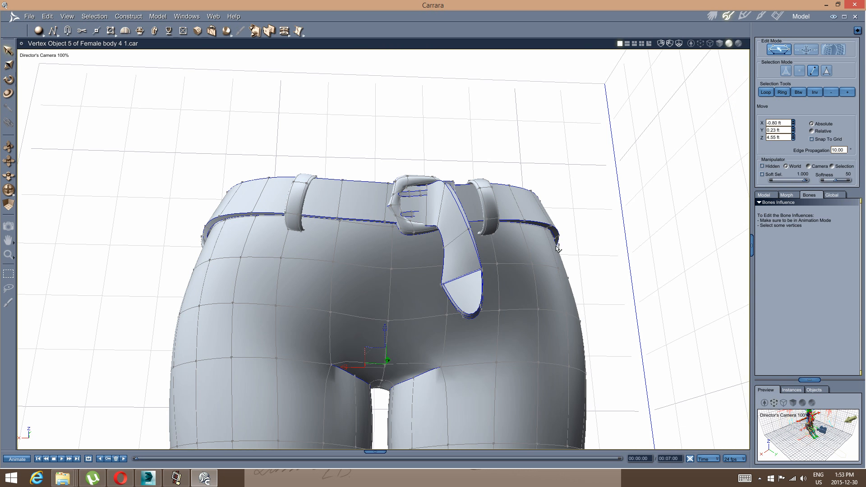
pyautogui.click(806, 50)
pyautogui.moveTo(479, 336); pyautogui.dragTo(415, 303, button='middle')
pyautogui.scroll(-3, 417, 265)
pyautogui.click(711, 17)
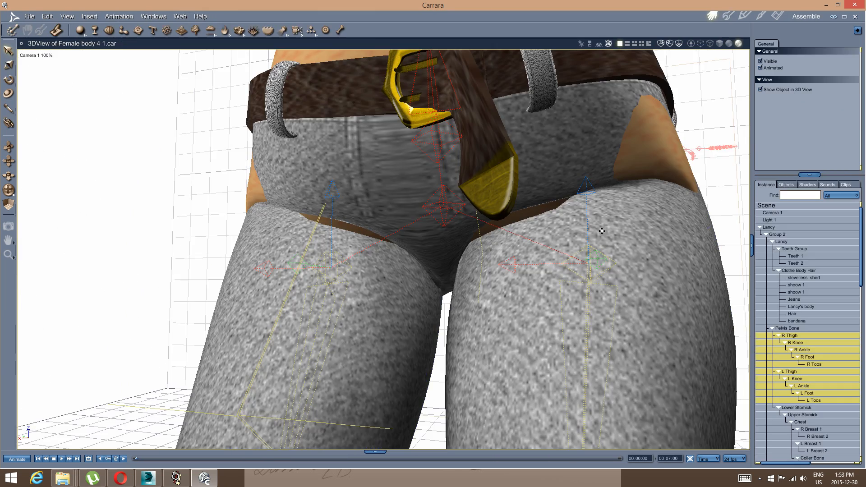
pyautogui.moveTo(602, 232); pyautogui.dragTo(519, 248, button='middle')
# Select two polygons on the R Thigh side's hip in animation mode, try full R Thigh influence, undo it and set Pelvis Bone to 100%.
pyautogui.click(728, 17)
pyautogui.moveTo(668, 103); pyautogui.dragTo(525, 165, button='middle')
pyautogui.click(806, 49)
pyautogui.moveTo(704, 172); pyautogui.dragTo(663, 165, button='middle')
pyautogui.click(826, 70)
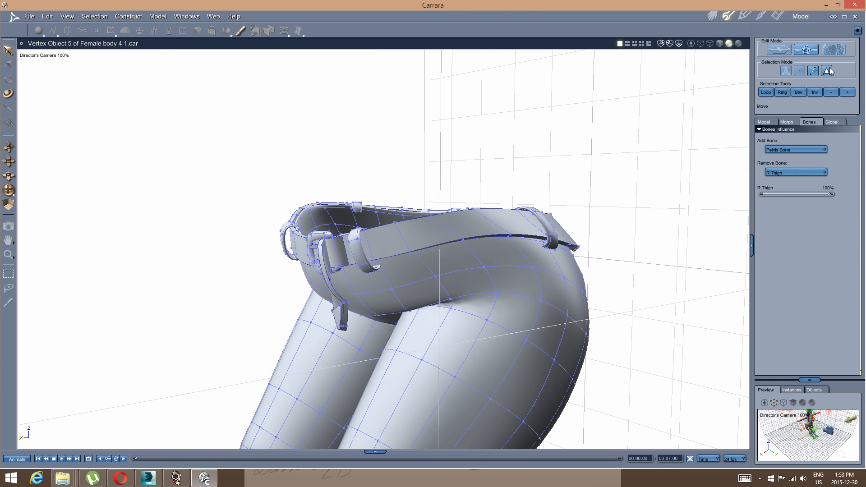
pyautogui.click(523, 278)
pyautogui.keyDown('shift'); pyautogui.click(466, 289); pyautogui.keyUp('shift')
pyautogui.moveTo(465, 289); pyautogui.dragTo(509, 242, button='middle')
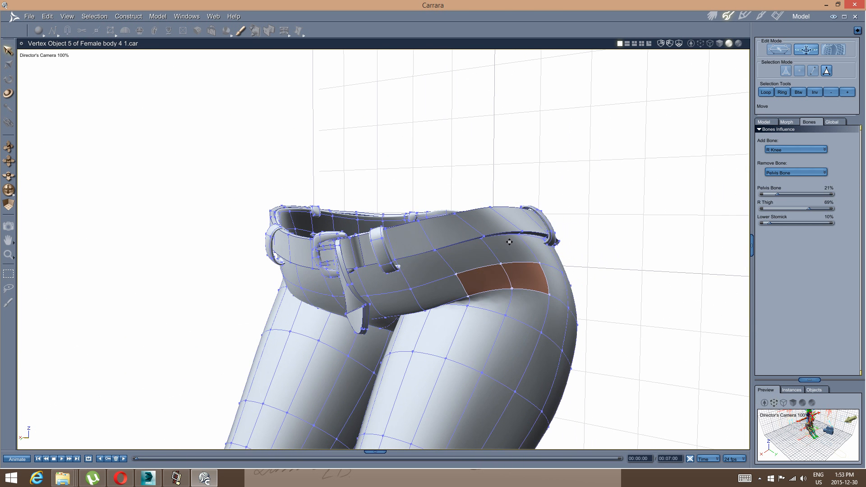
pyautogui.moveTo(808, 209); pyautogui.dragTo(865, 209)
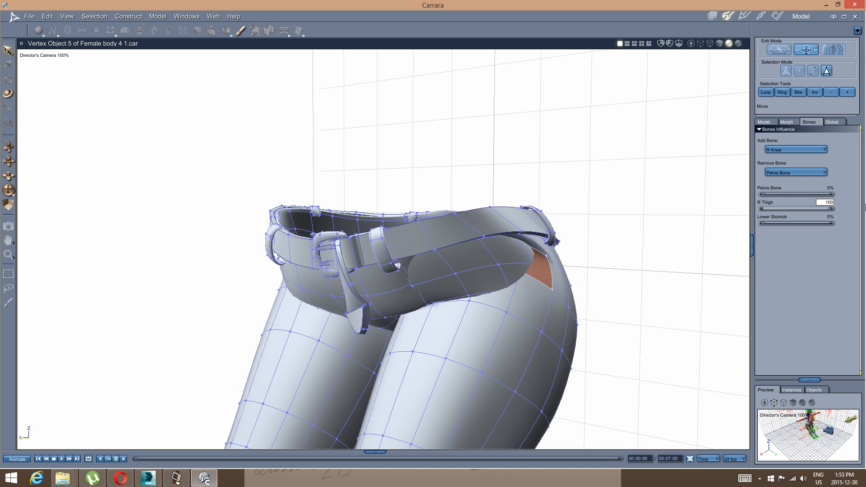
pyautogui.hotkey('ctrl', 'z')
pyautogui.moveTo(778, 194); pyautogui.dragTo(863, 197)
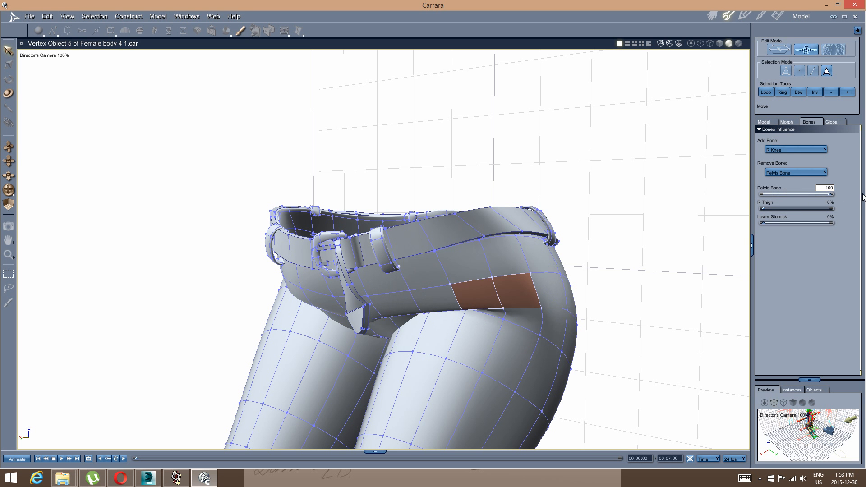
# Select the two matching hip polygons on the L Thigh side and set their Pelvis Bone influence to 100%.
pyautogui.moveTo(378, 322); pyautogui.dragTo(323, 289, button='middle')
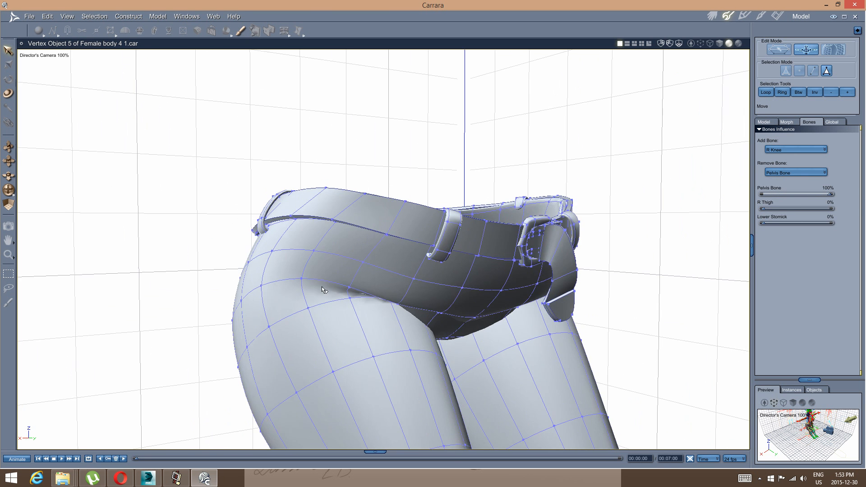
pyautogui.click(328, 270)
pyautogui.keyDown('shift'); pyautogui.click(294, 270); pyautogui.keyUp('shift')
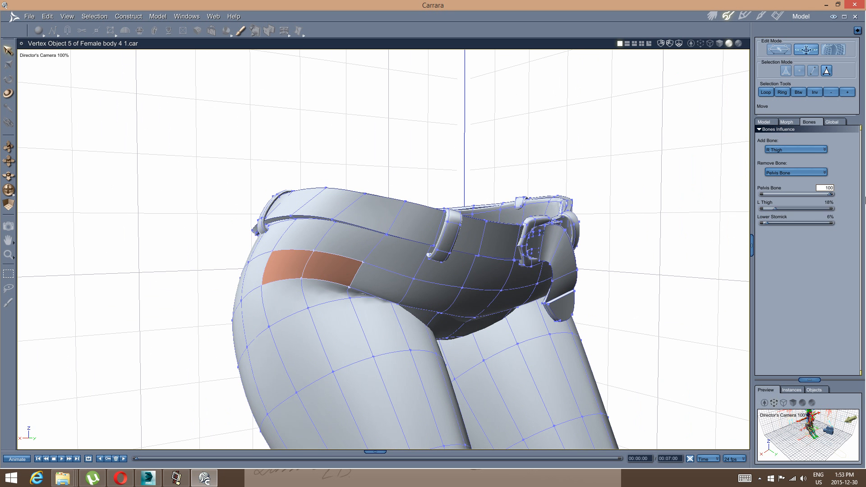
pyautogui.press('Return')
# Select the two centre front polygons above the crotch and set their Pelvis Bone influence to 100%.
pyautogui.moveTo(603, 272); pyautogui.dragTo(404, 298, button='middle')
pyautogui.click(383, 272)
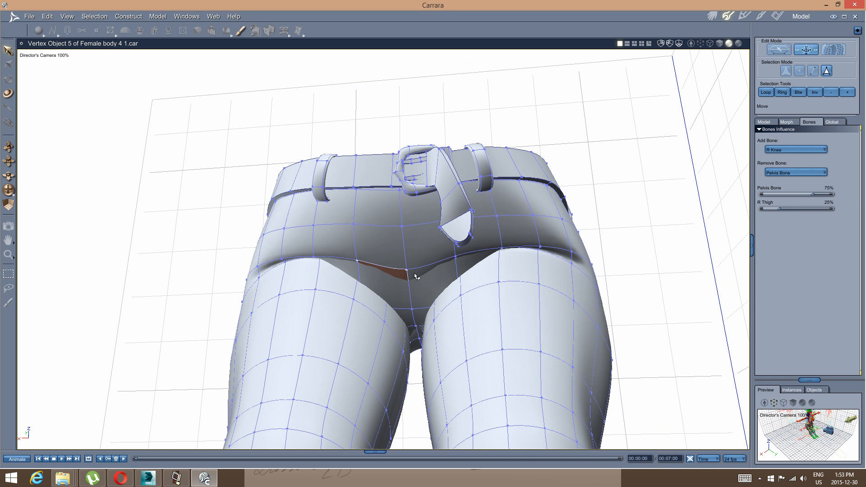
pyautogui.moveTo(813, 194); pyautogui.dragTo(833, 194)
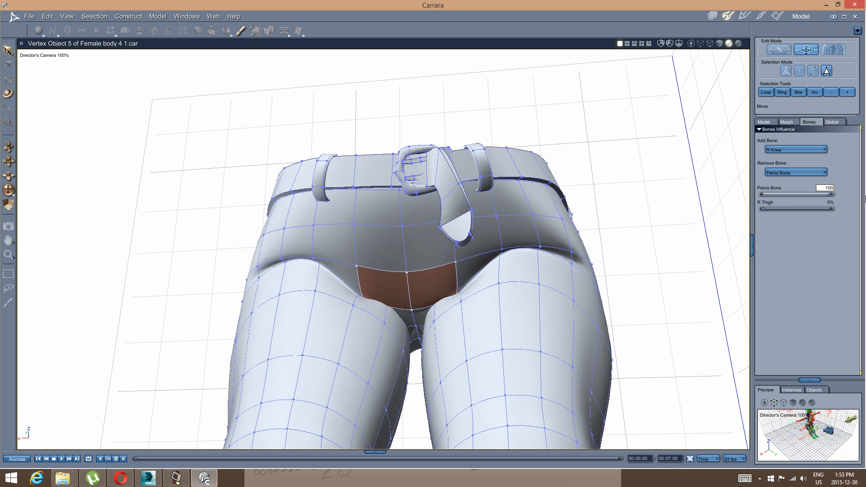
# Extend the selection by two front polygons on each side above the thighs and set Pelvis Bone influence to 100% for the row.
pyautogui.moveTo(520, 274); pyautogui.dragTo(479, 279, button='middle')
pyautogui.keyDown('shift'); pyautogui.click(462, 271); pyautogui.keyUp('shift')
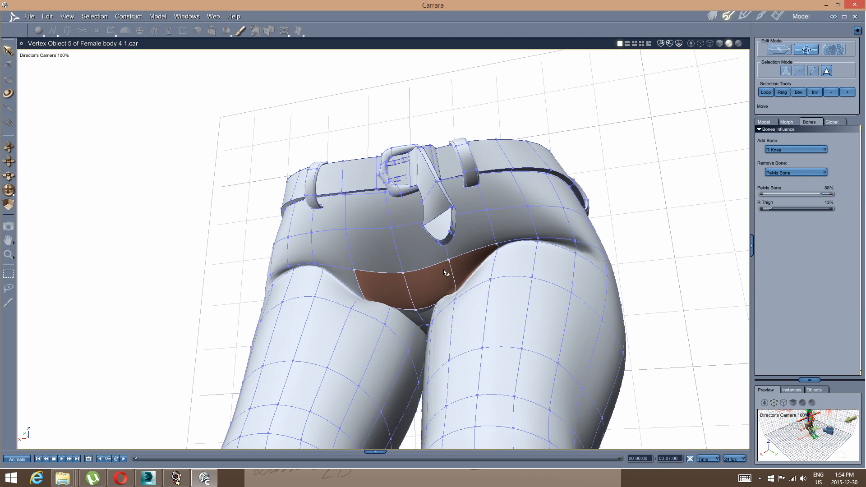
pyautogui.keyDown('shift'); pyautogui.click(341, 272); pyautogui.keyUp('shift')
pyautogui.moveTo(319, 272); pyautogui.dragTo(334, 262, button='middle')
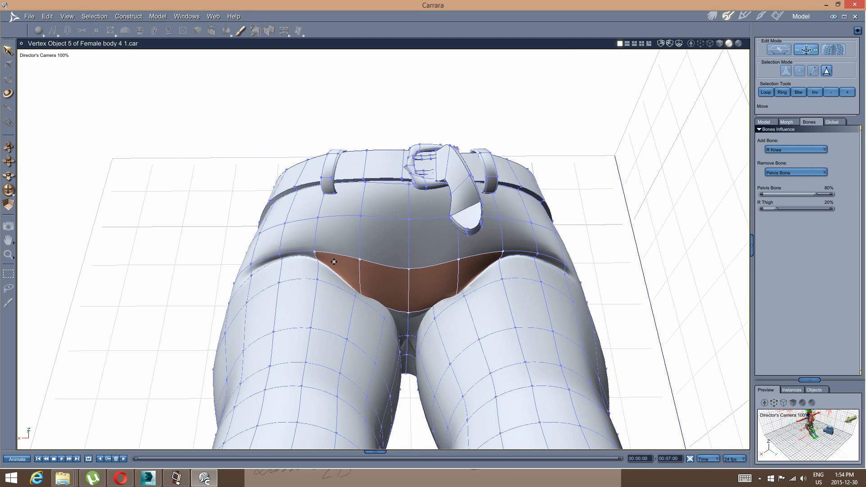
pyautogui.keyDown('shift'); pyautogui.click(310, 257); pyautogui.keyUp('shift')
pyautogui.keyDown('shift'); pyautogui.click(516, 257); pyautogui.keyUp('shift')
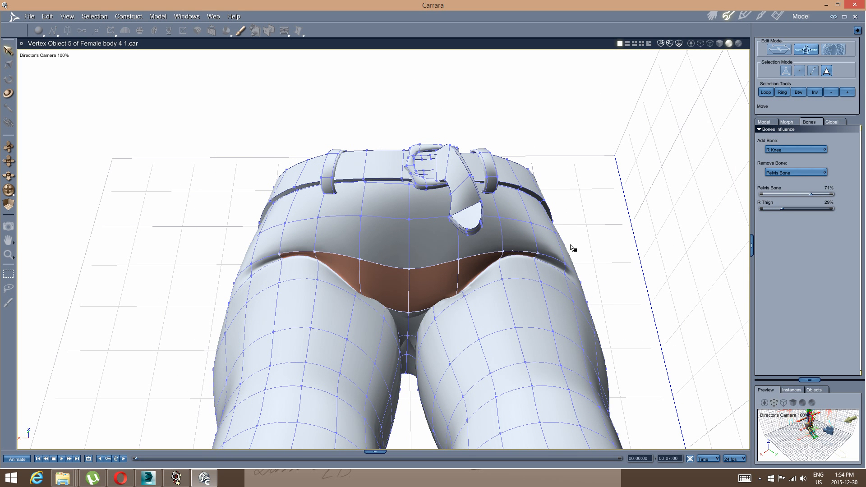
pyautogui.moveTo(814, 194); pyautogui.dragTo(831, 194)
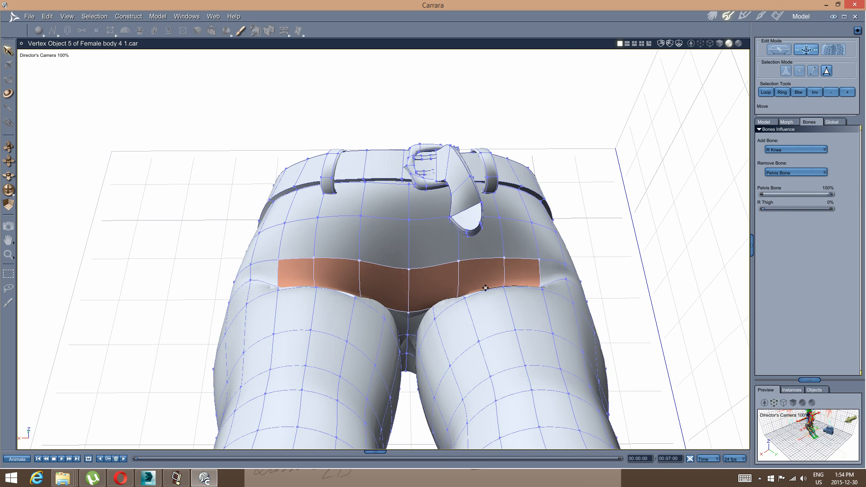
# Inspect the front of the jeans and the tops of the thighs on the assembled figure.
pyautogui.moveTo(622, 117); pyautogui.dragTo(665, 63, button='middle')
pyautogui.click(711, 17)
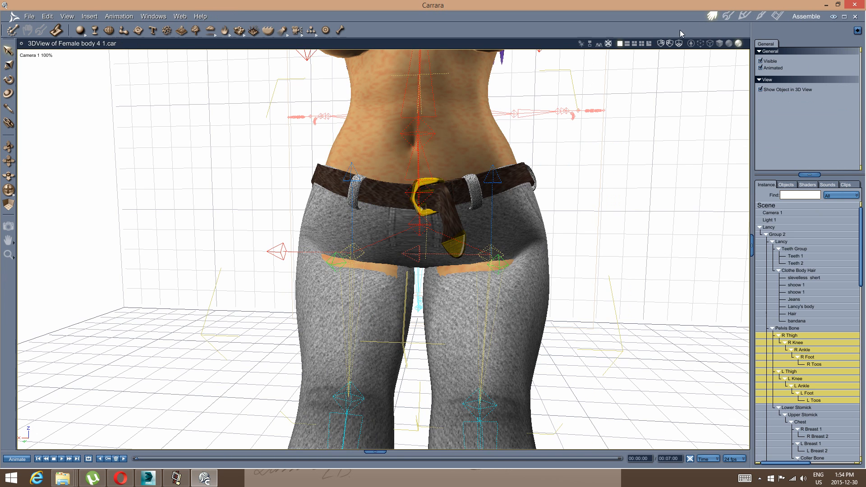
pyautogui.moveTo(515, 179); pyautogui.dragTo(537, 173, button='middle')
# In animation mode, clear the polygon selection and select the edges along the front crease where both thighs meet the pelvis.
pyautogui.click(723, 18)
pyautogui.click(806, 49)
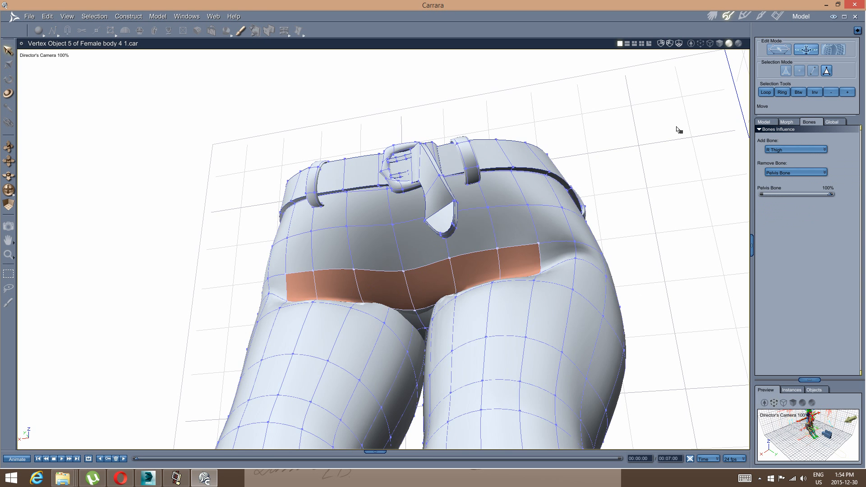
pyautogui.moveTo(368, 282); pyautogui.dragTo(403, 310, button='middle')
pyautogui.click(720, 313)
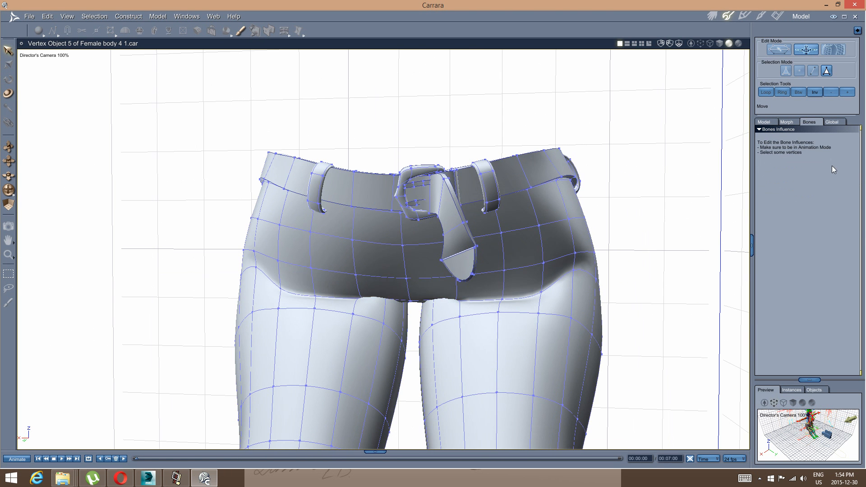
pyautogui.click(522, 301)
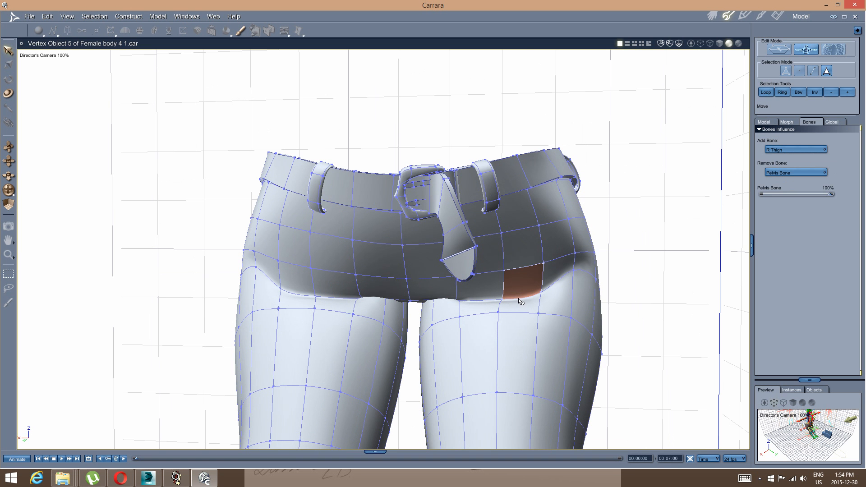
pyautogui.click(682, 263)
pyautogui.click(812, 71)
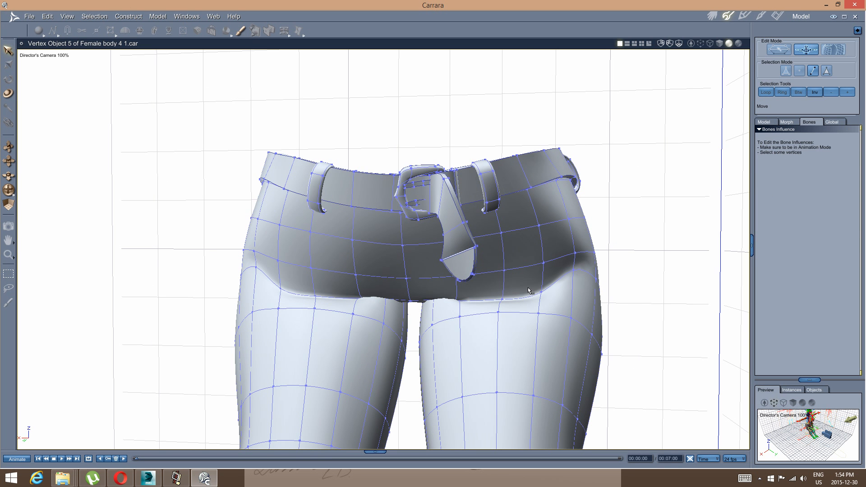
pyautogui.click(513, 301)
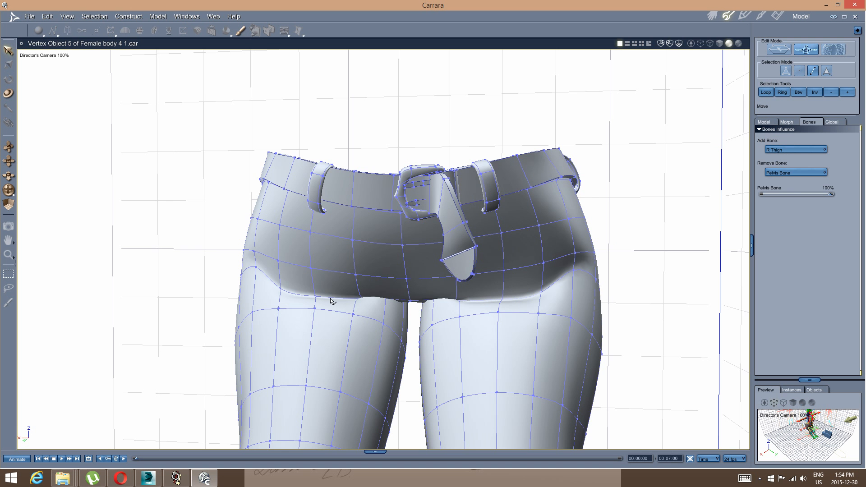
pyautogui.moveTo(322, 301); pyautogui.dragTo(357, 285, button='middle')
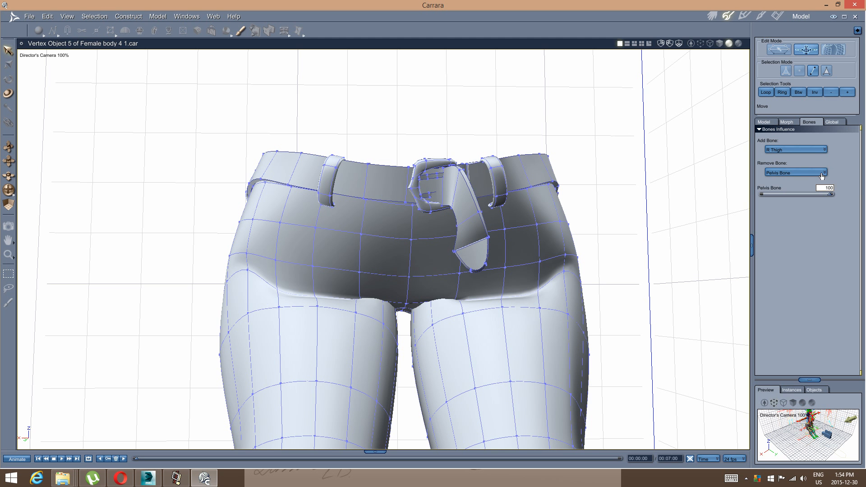
# Add the R Thigh bone to the selected front crease edges, set its influence to 19%, and check the assembled figure.
pyautogui.click(821, 174)
pyautogui.click(812, 180)
pyautogui.click(812, 151)
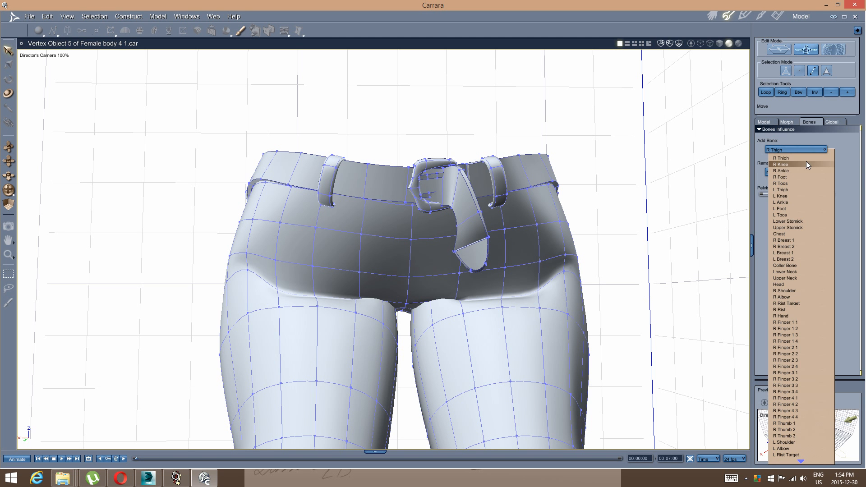
pyautogui.click(806, 165)
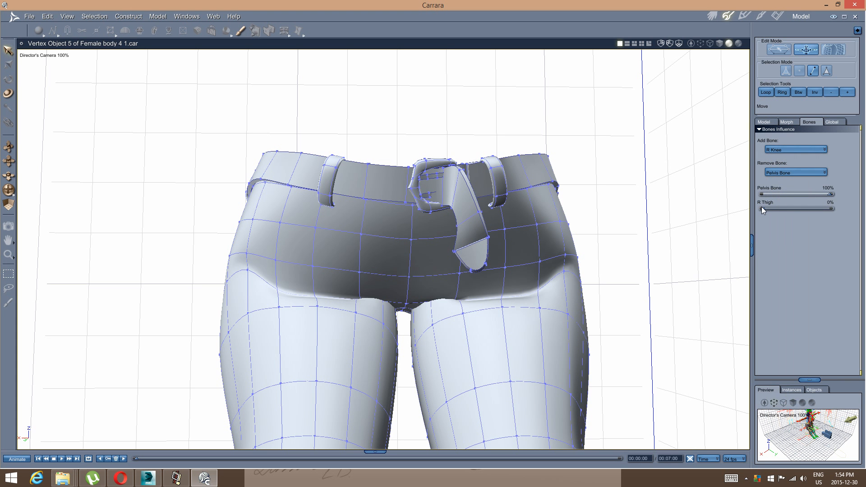
pyautogui.moveTo(762, 207); pyautogui.dragTo(776, 208)
pyautogui.click(712, 18)
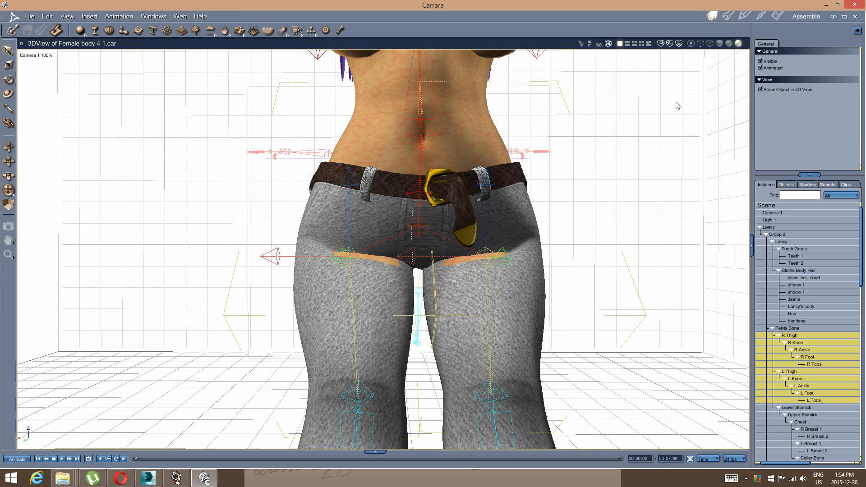
pyautogui.moveTo(551, 245)
pyautogui.mouseDown(button='middle')
pyautogui.moveTo(518, 245)
pyautogui.moveTo(543, 233)
pyautogui.mouseUp(button='middle')
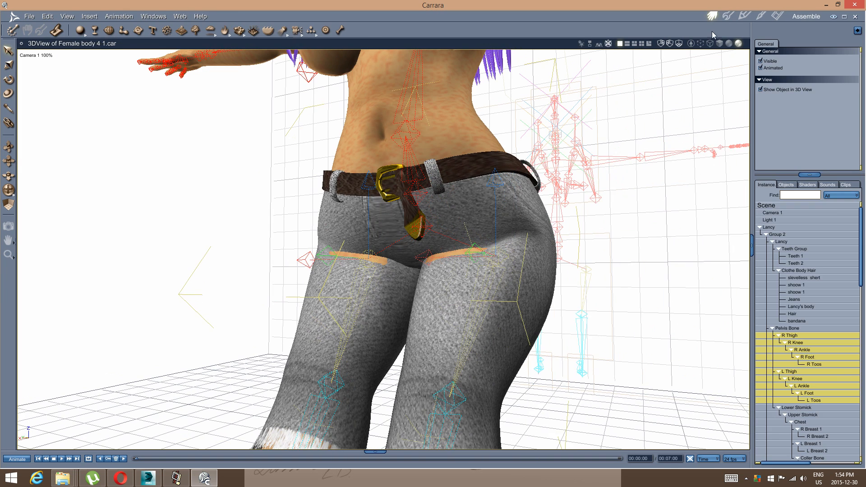
# Set the front crease edges' R Thigh influence to 30% and check the jeans on the assembled figure.
pyautogui.click(726, 17)
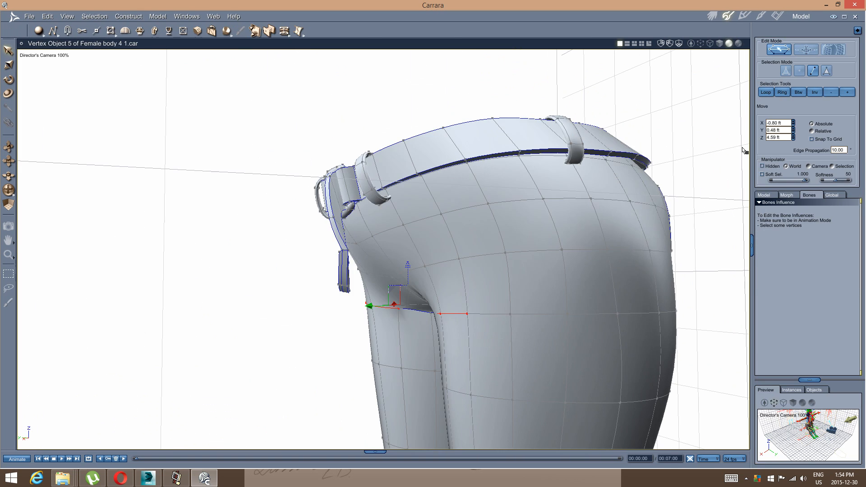
pyautogui.click(806, 49)
pyautogui.moveTo(601, 218); pyautogui.dragTo(502, 267, button='middle')
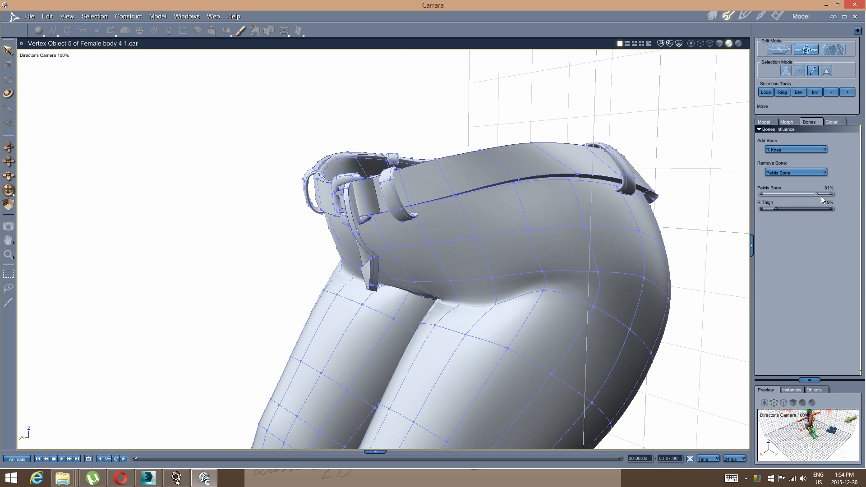
pyautogui.click(783, 209)
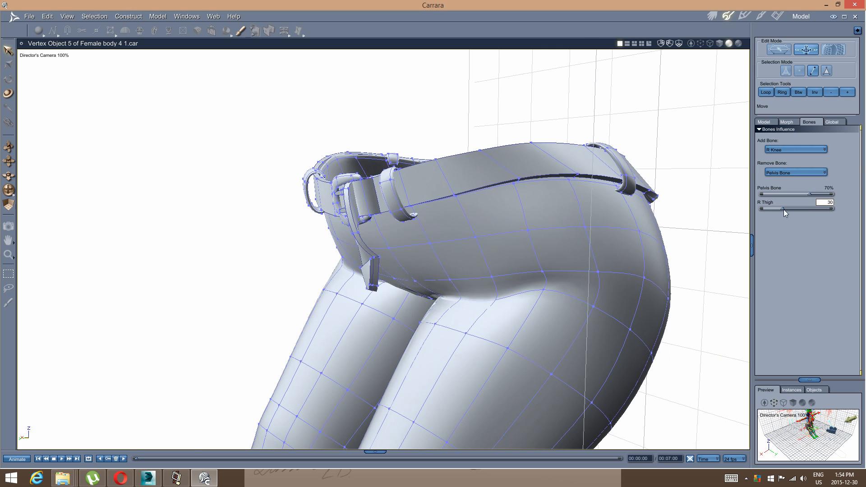
pyautogui.click(712, 17)
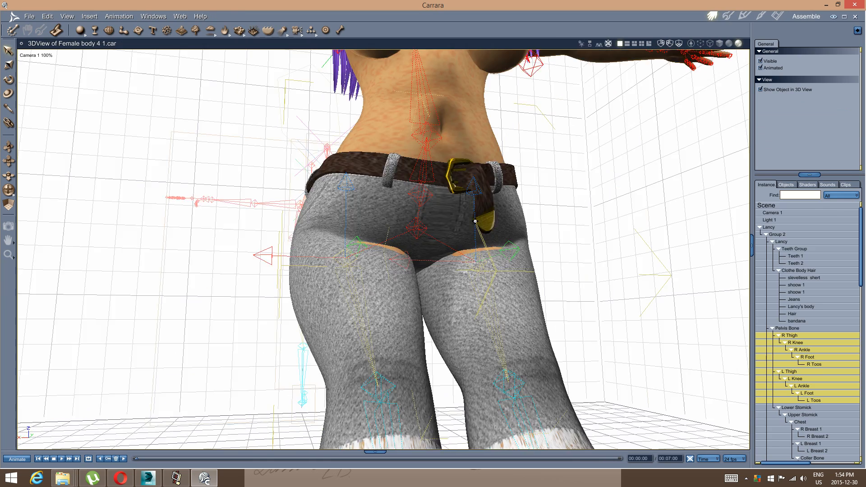
pyautogui.moveTo(503, 219); pyautogui.dragTo(401, 245, button='middle')
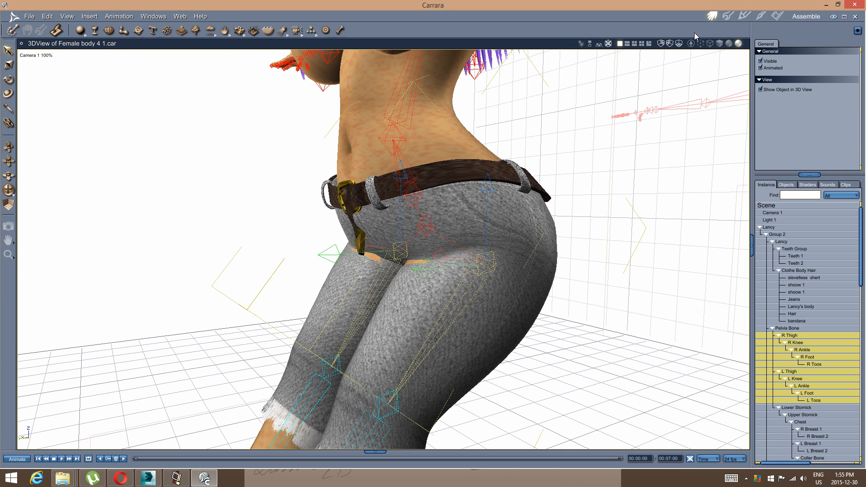
# Set the front crease edges' R Thigh influence to 39% in animation mode and return to the assembled figure.
pyautogui.click(727, 17)
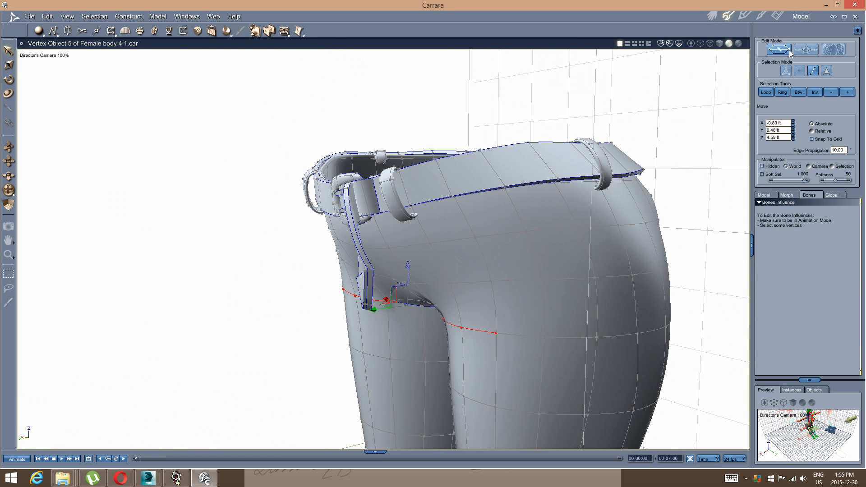
pyautogui.click(805, 49)
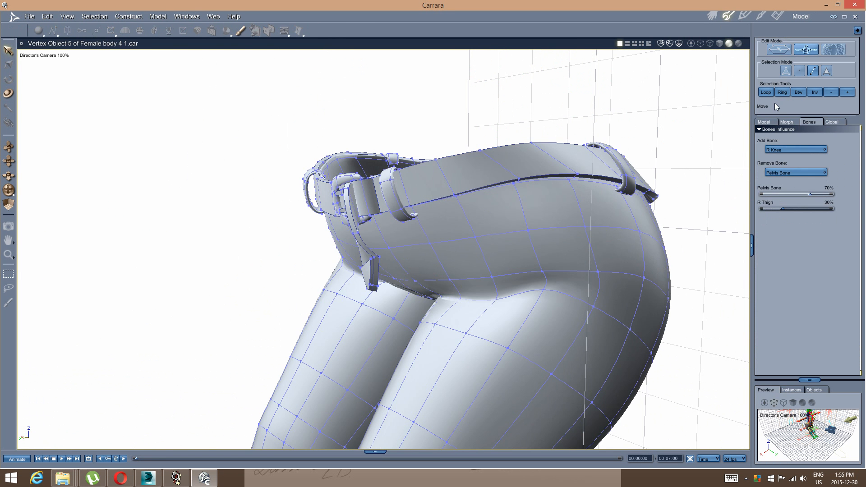
pyautogui.moveTo(783, 209); pyautogui.dragTo(789, 208)
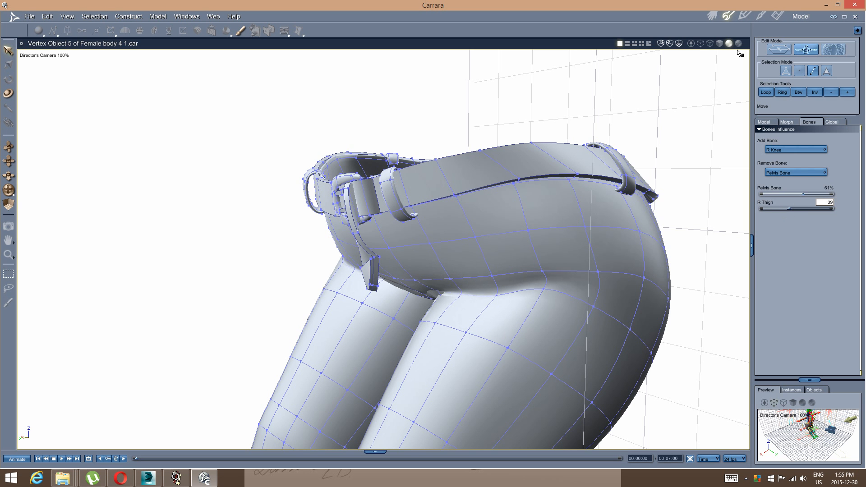
pyautogui.click(711, 17)
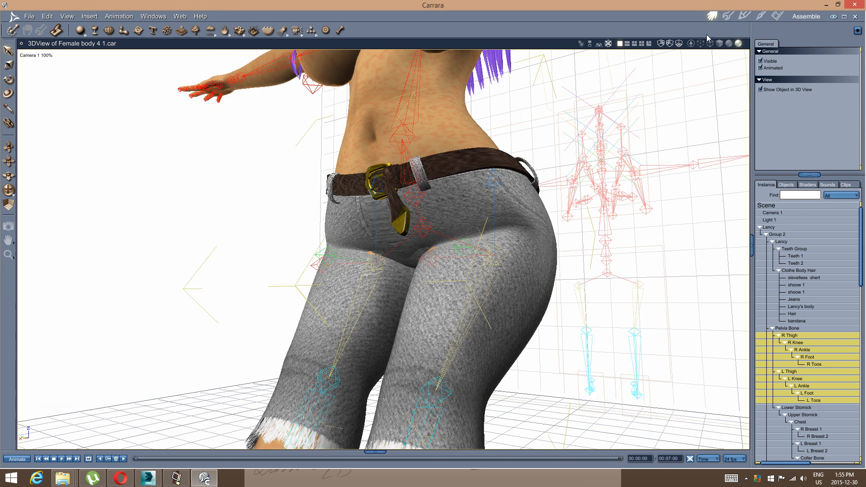
# Select the inner front crease edges beside the crotch, set their R Thigh influence to 50%, and inspect the assembled figure all around.
pyautogui.click(728, 17)
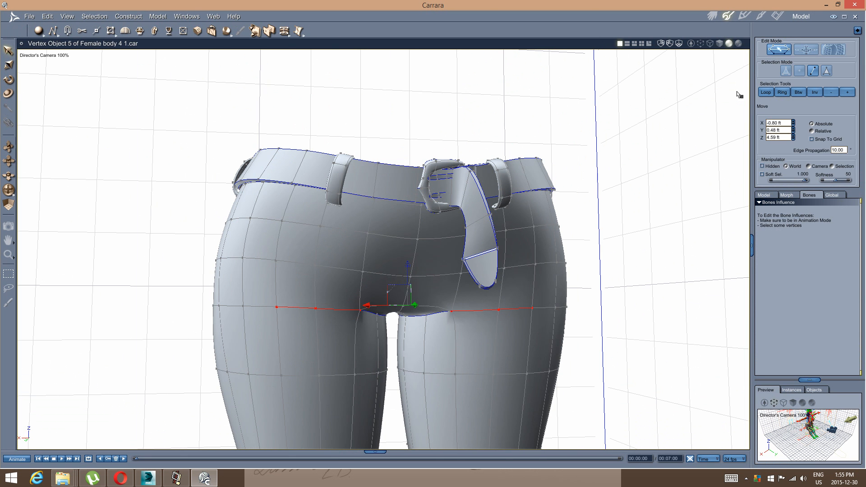
pyautogui.click(806, 49)
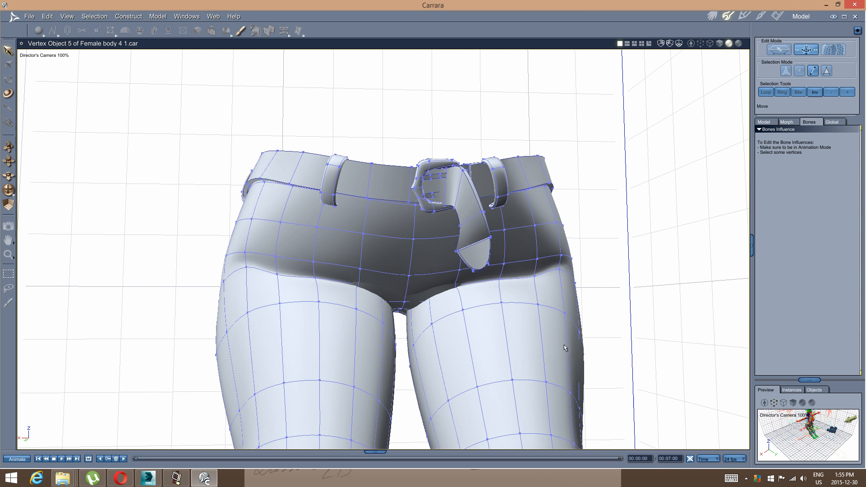
pyautogui.click(466, 286)
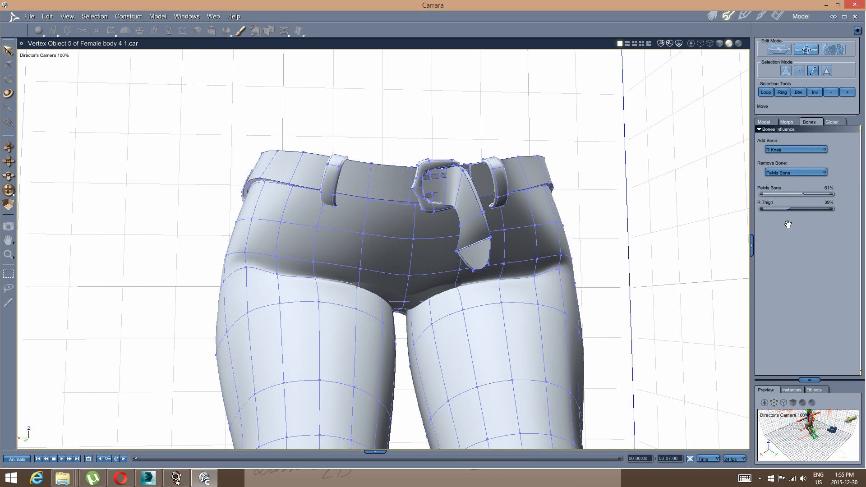
pyautogui.moveTo(792, 211); pyautogui.dragTo(794, 207)
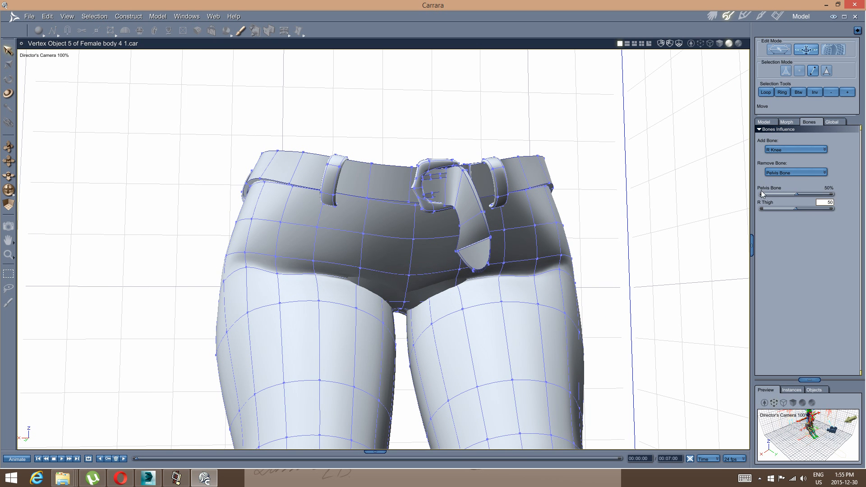
pyautogui.click(712, 15)
pyautogui.moveTo(577, 308); pyautogui.dragTo(482, 328)
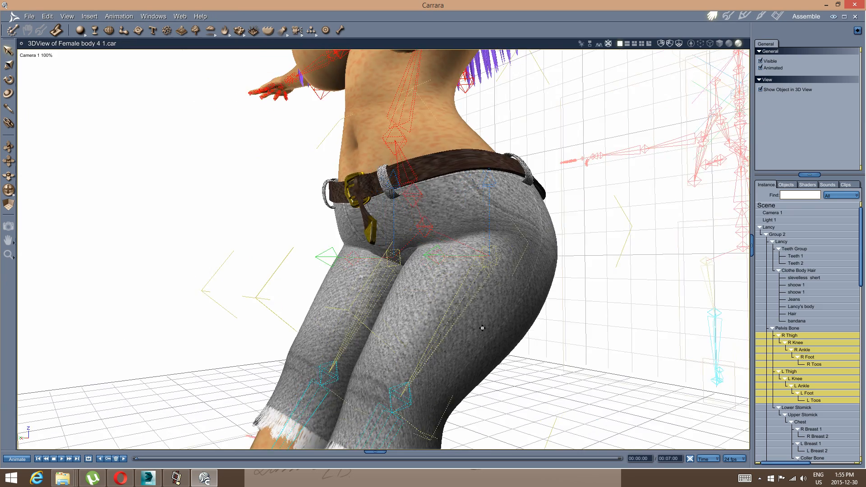
pyautogui.moveTo(355, 337); pyautogui.dragTo(585, 102)
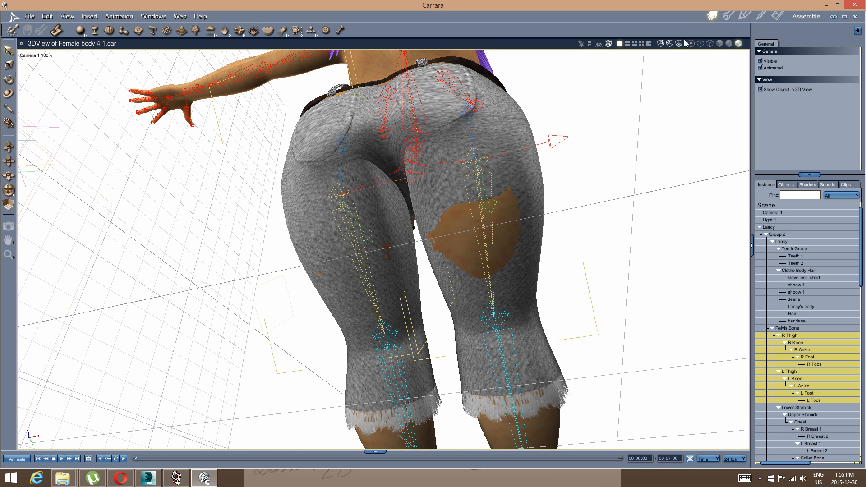
# Select the edge loop around the lower part of the thigh where skin pokes through and remove its L Thigh influence.
pyautogui.click(728, 16)
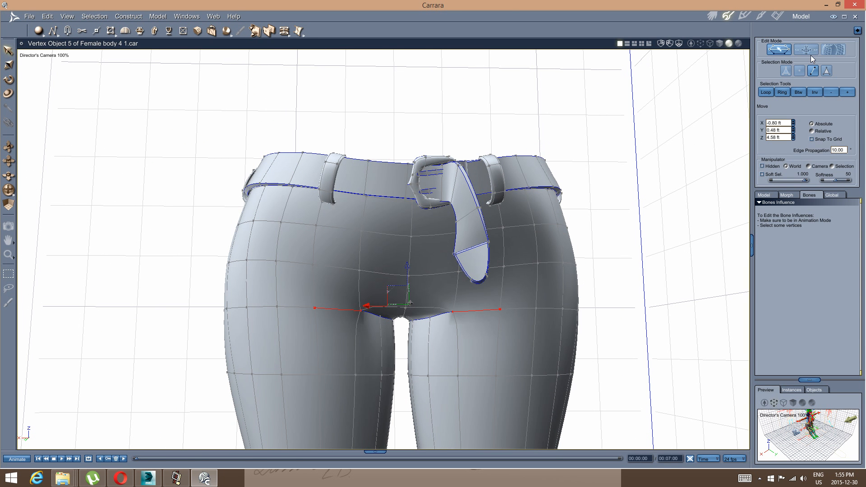
pyautogui.click(798, 50)
pyautogui.moveTo(361, 297); pyautogui.dragTo(386, 349)
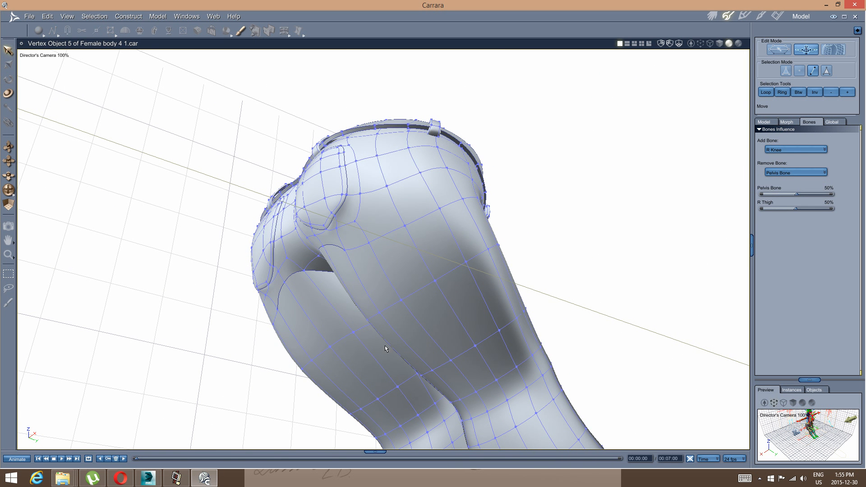
pyautogui.click(442, 368)
pyautogui.click(766, 92)
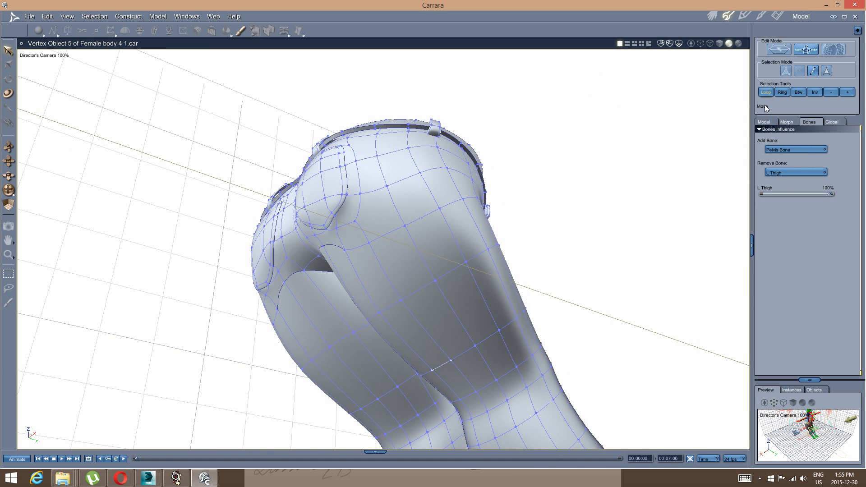
pyautogui.click(802, 172)
pyautogui.click(798, 181)
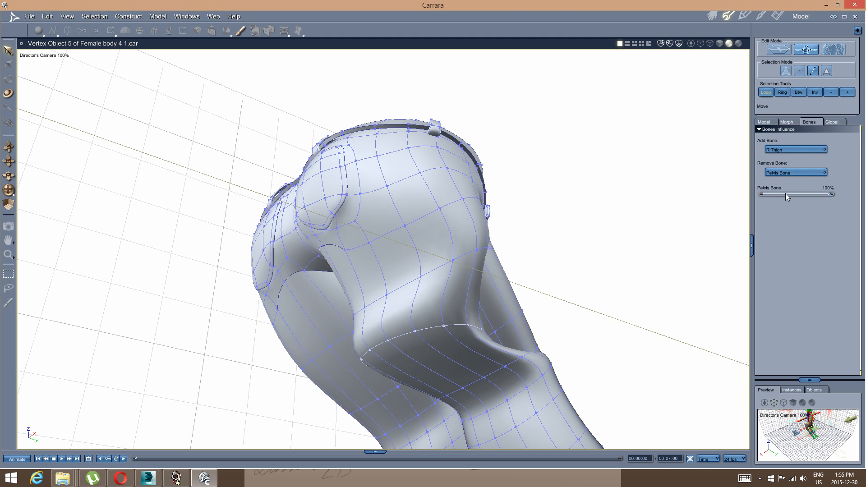
# Add the R Thigh bone to the lower thigh edge loop and set its influence to 100%.
pyautogui.click(799, 174)
pyautogui.click(794, 180)
pyautogui.click(812, 151)
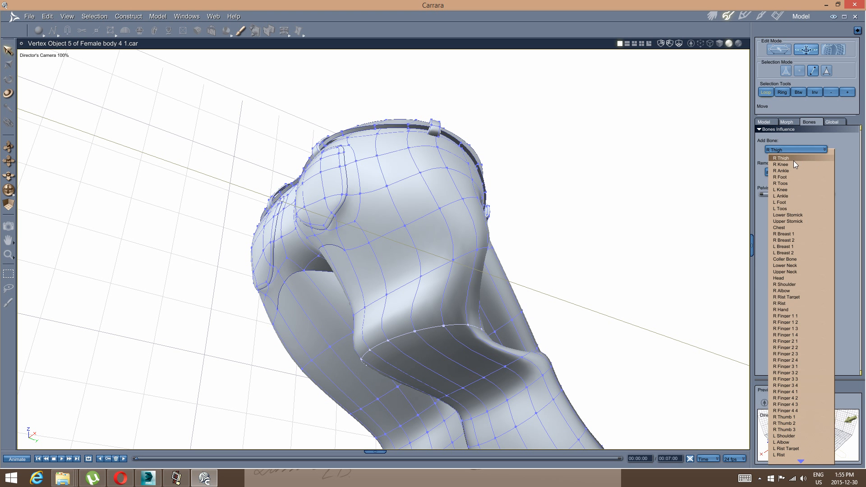
pyautogui.click(802, 157)
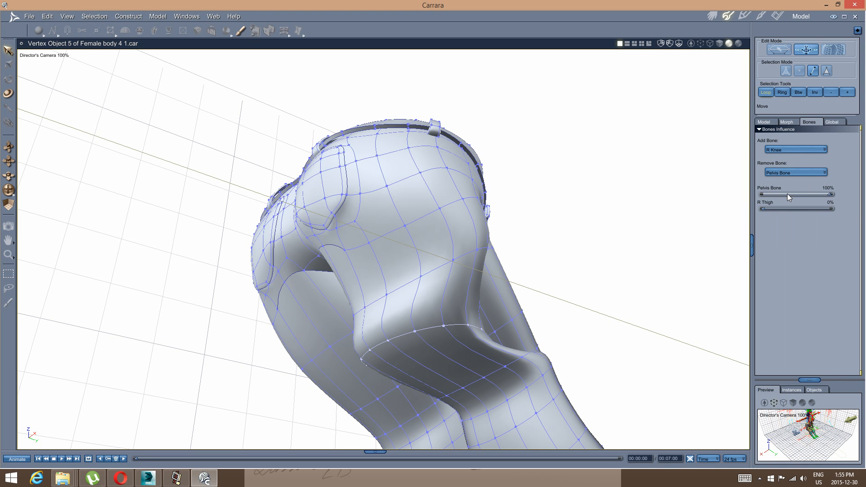
pyautogui.moveTo(762, 208); pyautogui.dragTo(830, 208)
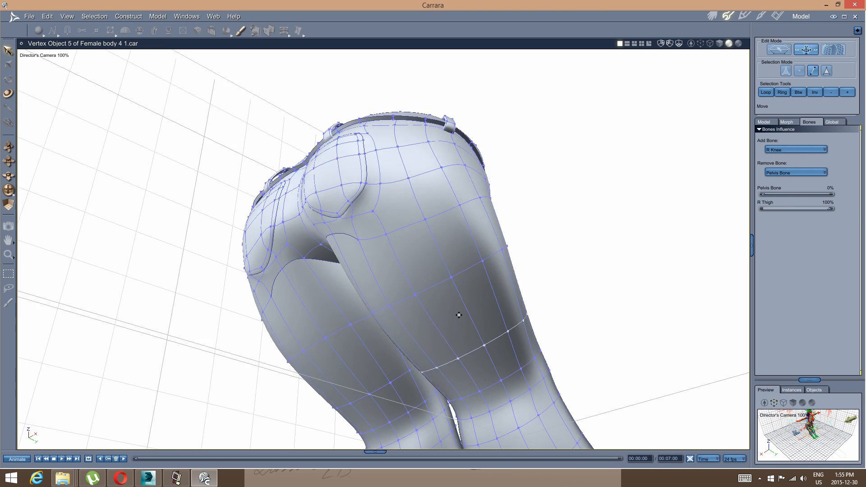
# Select the next edge loop higher up the same thigh and set its L Thigh influence to 100%.
pyautogui.moveTo(459, 314); pyautogui.dragTo(469, 306, button='middle')
pyautogui.click(470, 284)
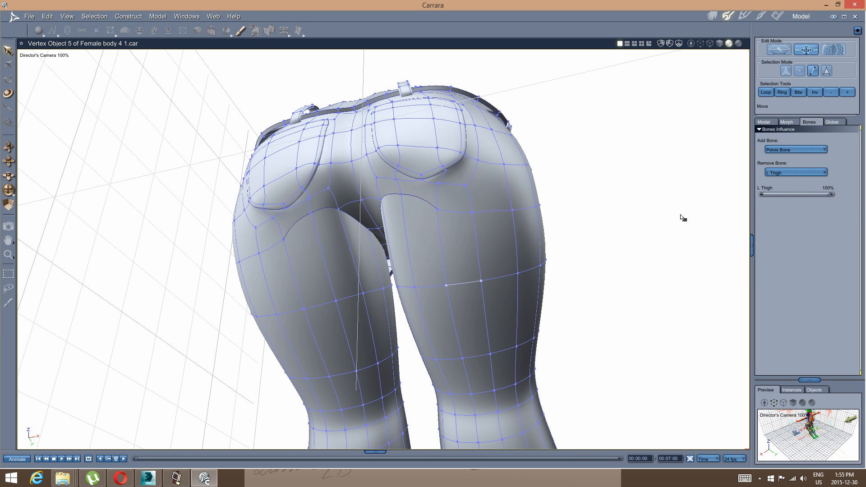
pyautogui.click(765, 91)
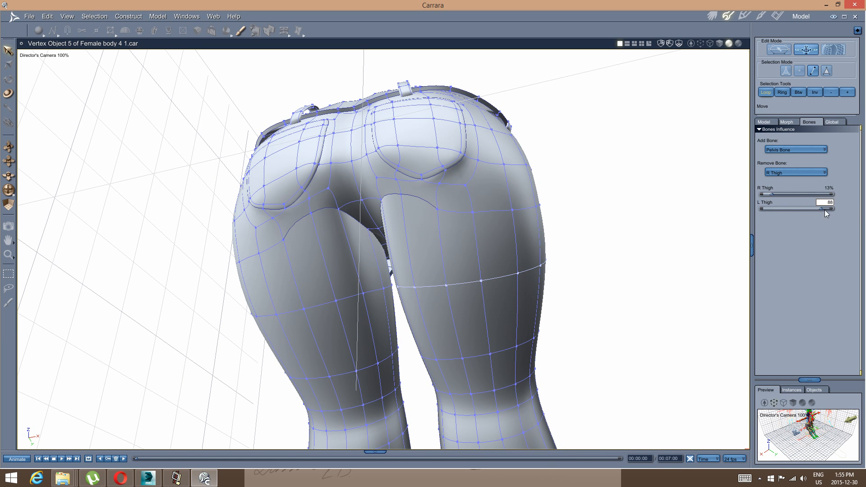
pyautogui.moveTo(825, 210); pyautogui.dragTo(856, 207)
pyautogui.moveTo(324, 288); pyautogui.dragTo(347, 294, button='middle')
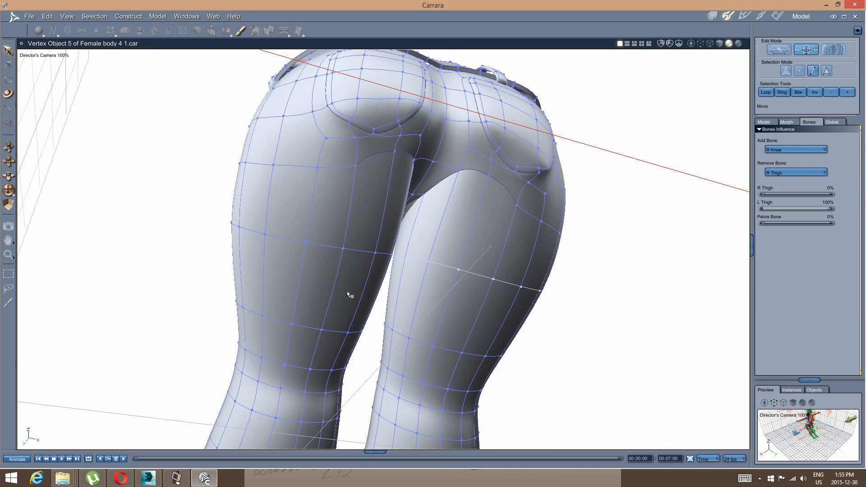
# Select the edge loop around the middle of the other thigh and set its R Thigh influence to 100%.
pyautogui.click(336, 249)
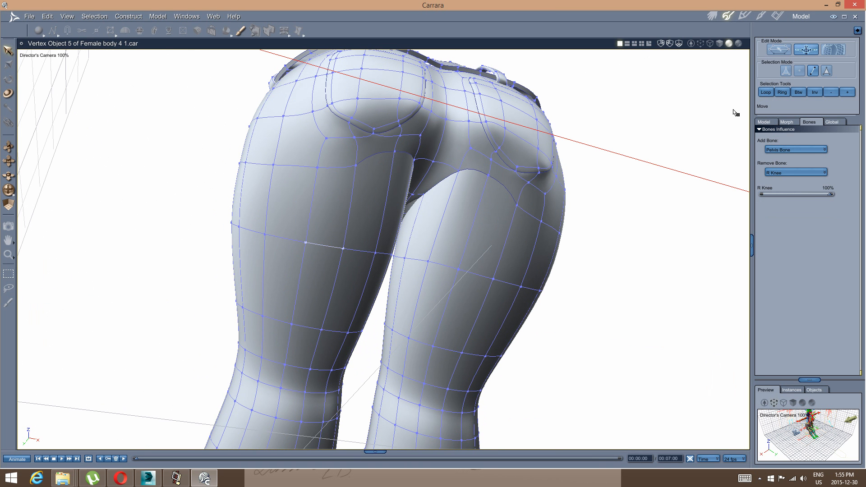
pyautogui.click(765, 94)
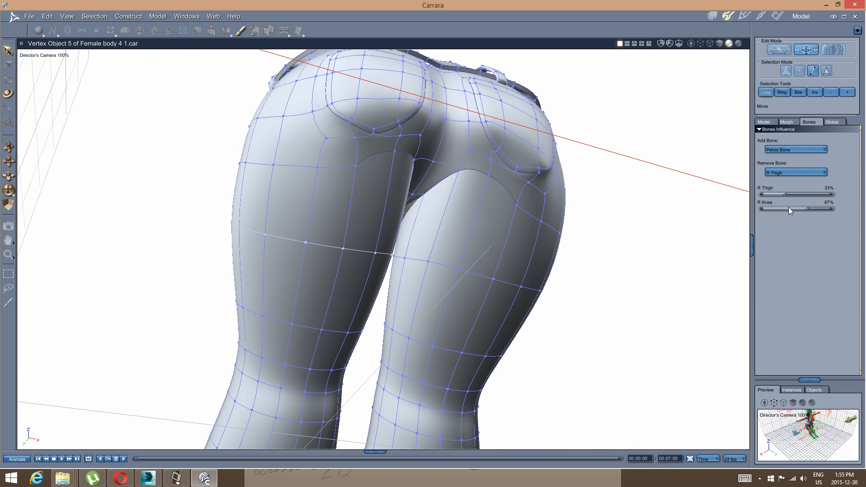
pyautogui.moveTo(794, 197); pyautogui.dragTo(834, 194)
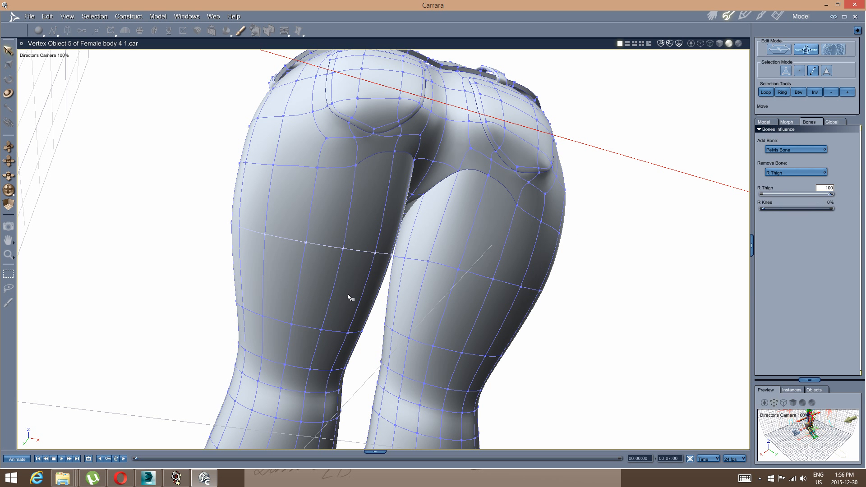
# Select the next edge loop down the same leg to read its bone influence, and inspect the assembled jeans from behind and the side.
pyautogui.click(318, 330)
pyautogui.click(765, 92)
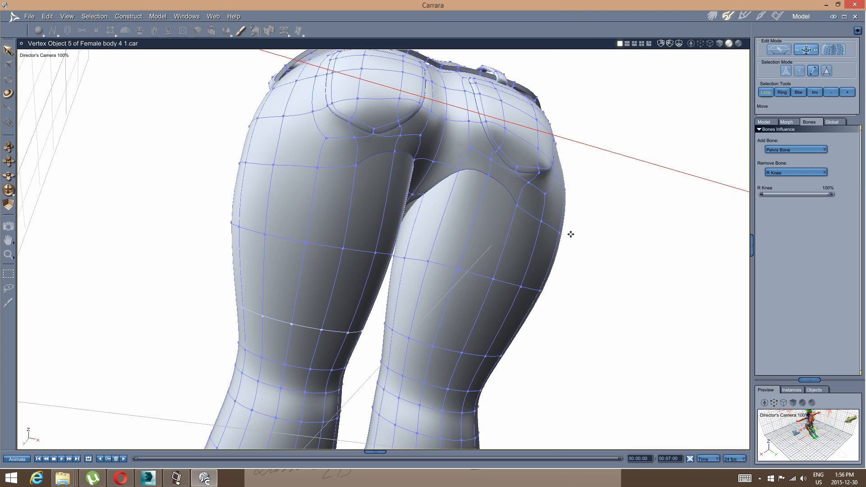
pyautogui.moveTo(570, 234); pyautogui.dragTo(582, 245, button='middle')
pyautogui.click(710, 18)
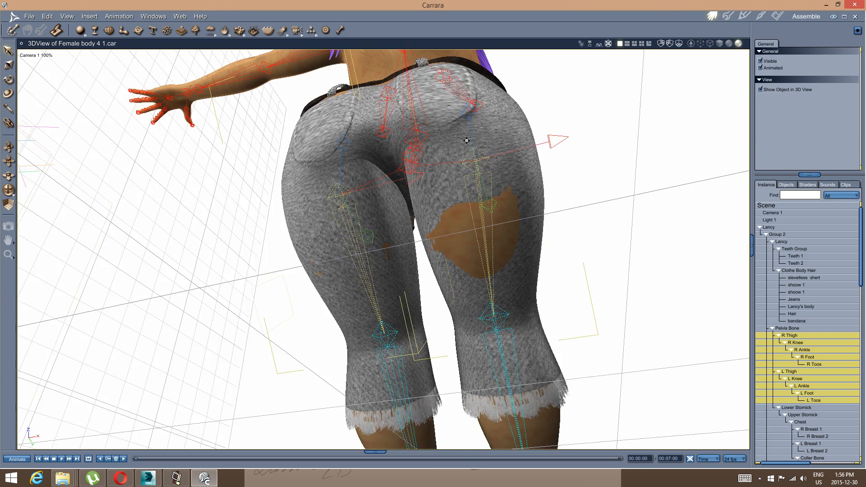
pyautogui.moveTo(375, 184); pyautogui.dragTo(448, 216, button='middle')
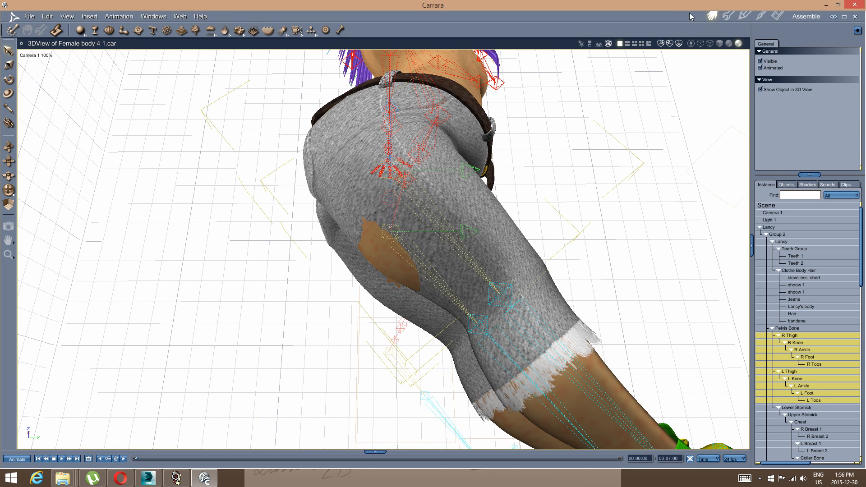
# Compare the posed jeans mesh with the assembled figure, examining the legs from the front, side and back.
pyautogui.click(724, 16)
pyautogui.moveTo(600, 126); pyautogui.dragTo(448, 239, button='middle')
pyautogui.scroll(-5, 516, 175)
pyautogui.click(800, 55)
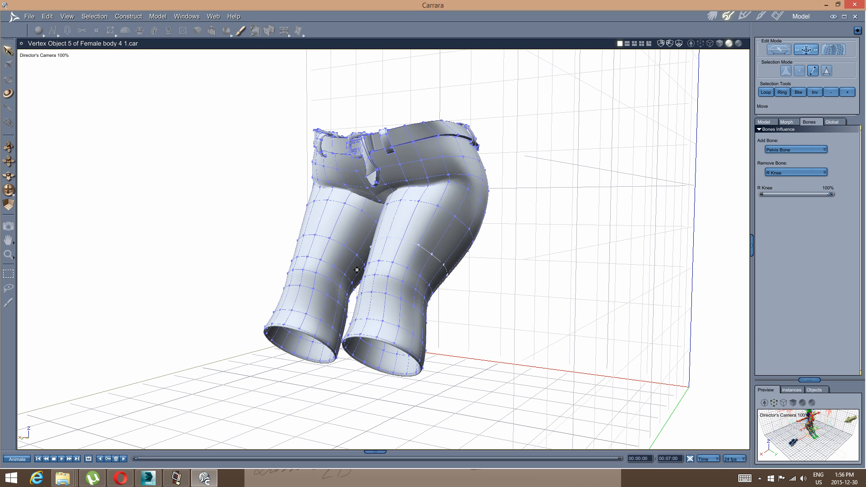
pyautogui.moveTo(356, 270); pyautogui.dragTo(469, 257, button='middle')
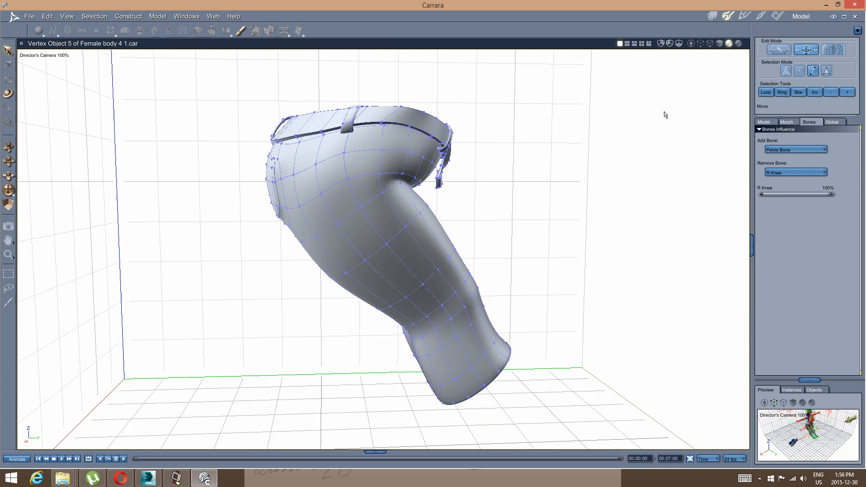
pyautogui.click(716, 16)
pyautogui.moveTo(549, 207); pyautogui.dragTo(442, 245, button='middle')
pyautogui.click(724, 20)
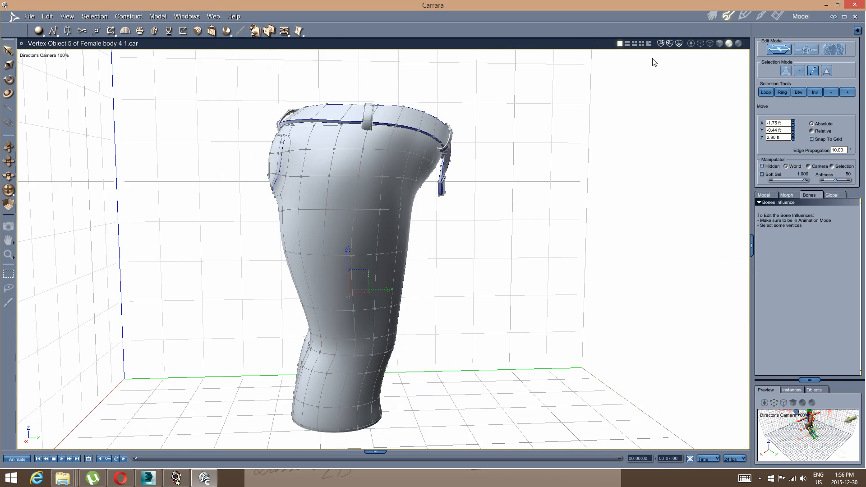
pyautogui.click(810, 51)
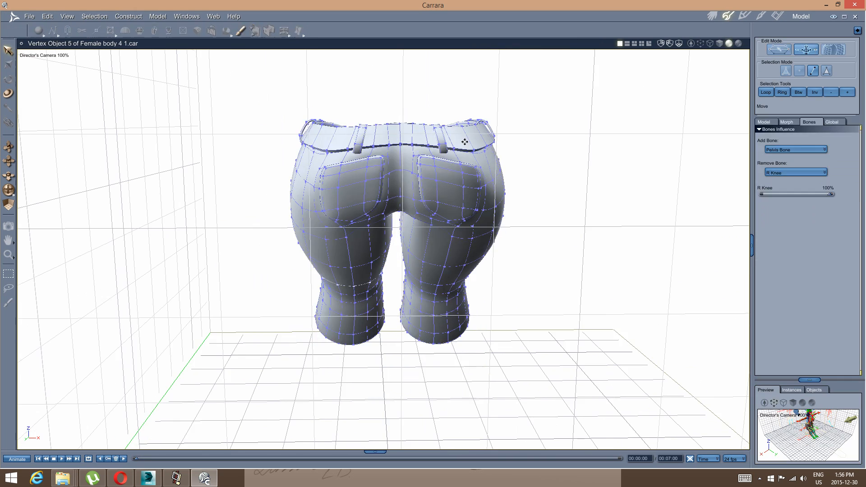
# Examine the rear waistband and back pockets on the jeans mesh, and check the same area on the assembled figure.
pyautogui.moveTo(464, 142); pyautogui.dragTo(415, 228, button='middle')
pyautogui.scroll(2, 397, 213)
pyautogui.scroll(3, 397, 214)
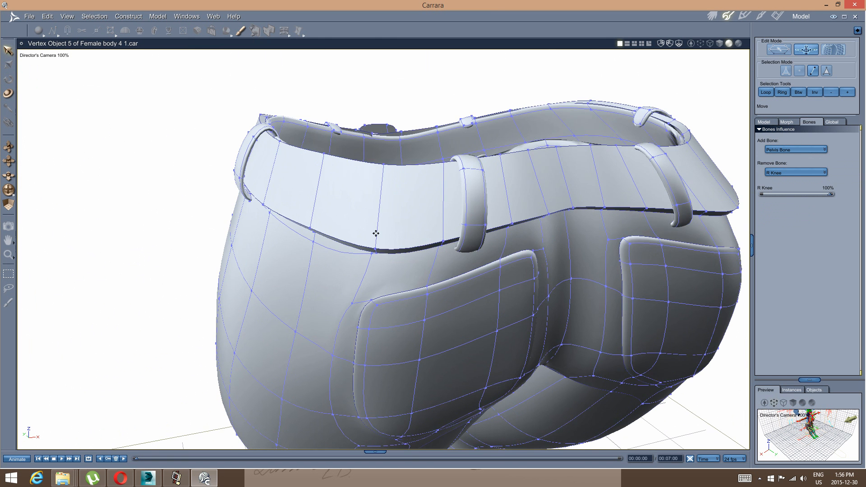
pyautogui.click(364, 182)
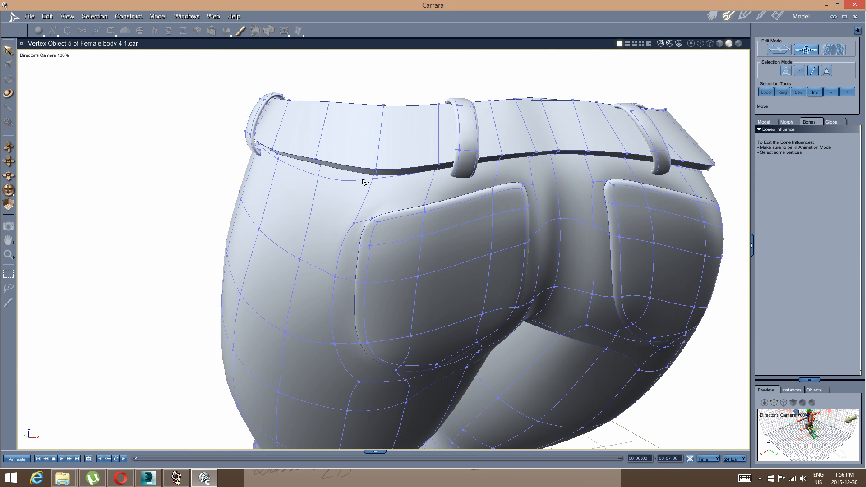
pyautogui.moveTo(462, 142); pyautogui.dragTo(420, 165, button='middle')
pyautogui.moveTo(372, 178); pyautogui.dragTo(612, 90, button='middle')
pyautogui.click(713, 17)
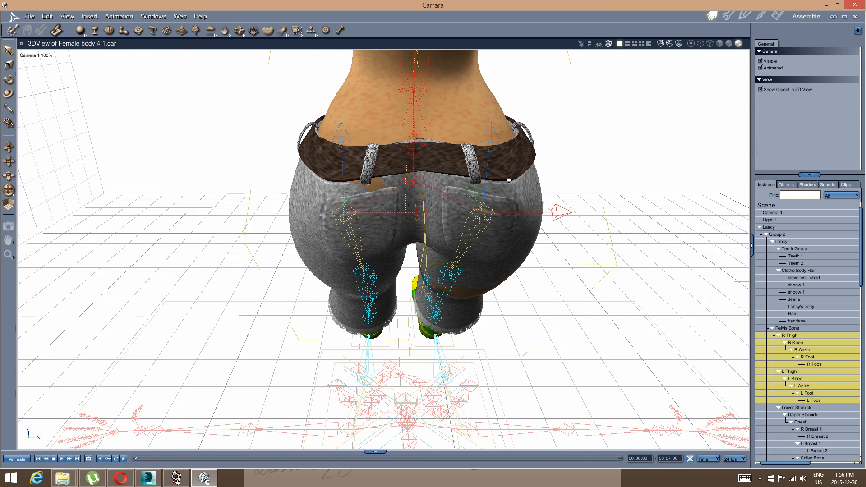
pyautogui.moveTo(361, 214); pyautogui.dragTo(404, 299, button='middle')
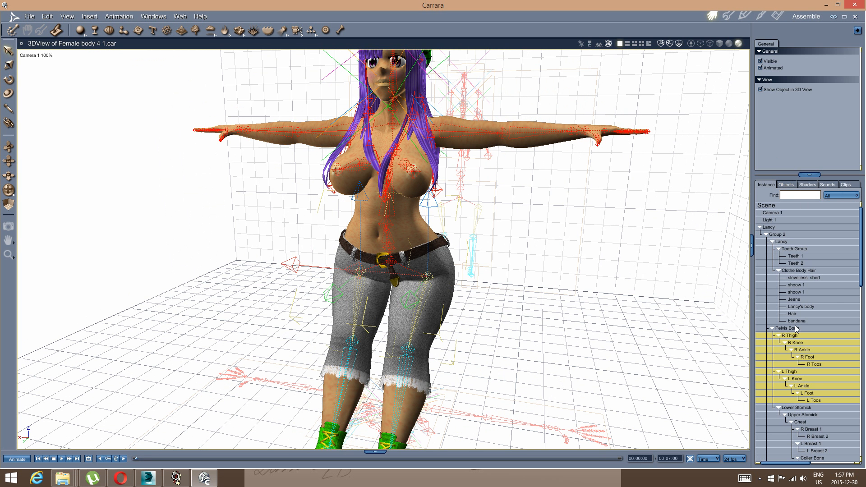
# Select the slevelless shert object and make it visible on the figure.
pyautogui.click(794, 300)
pyautogui.click(796, 284)
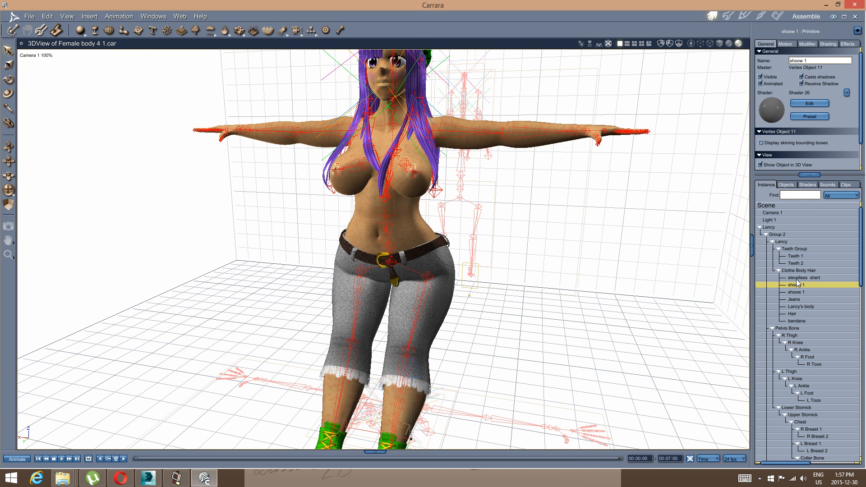
pyautogui.click(799, 278)
pyautogui.moveTo(489, 285); pyautogui.dragTo(481, 278, button='middle')
pyautogui.moveTo(691, 255); pyautogui.dragTo(616, 278, button='middle')
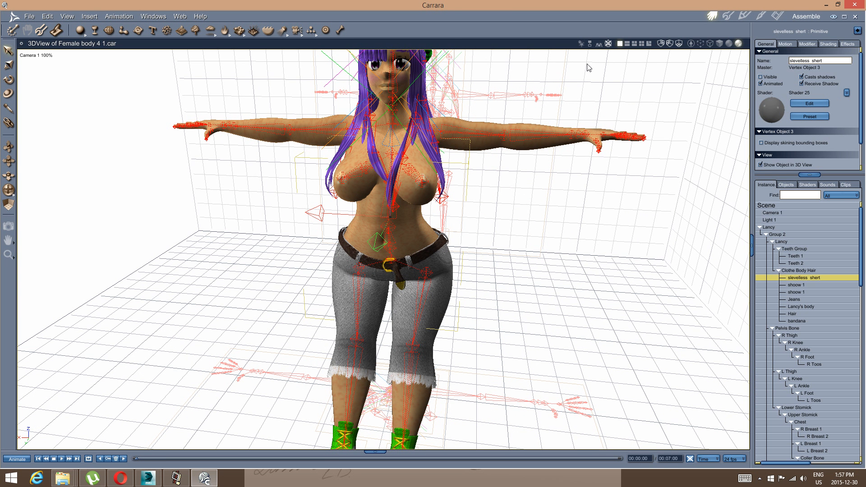
pyautogui.click(761, 77)
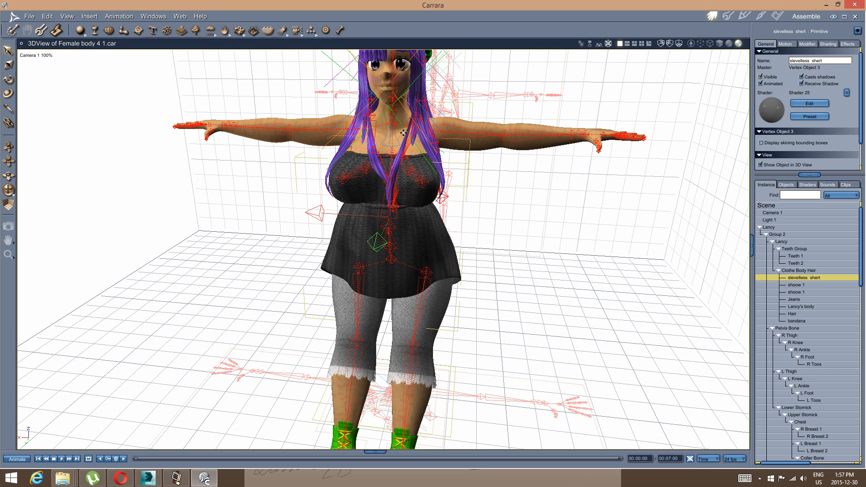
# Open the sleeveless shirt mesh for editing, put it in animation mode and activate weight painting.
pyautogui.moveTo(352, 141); pyautogui.dragTo(323, 233, button='middle')
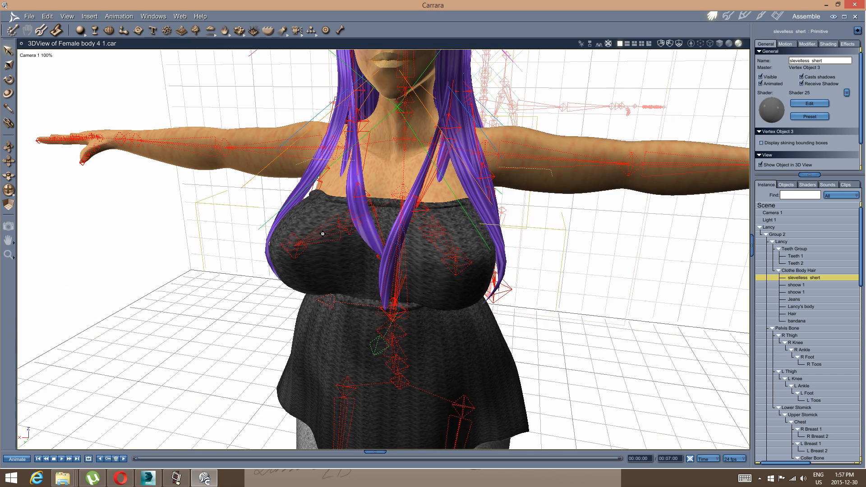
pyautogui.click(727, 16)
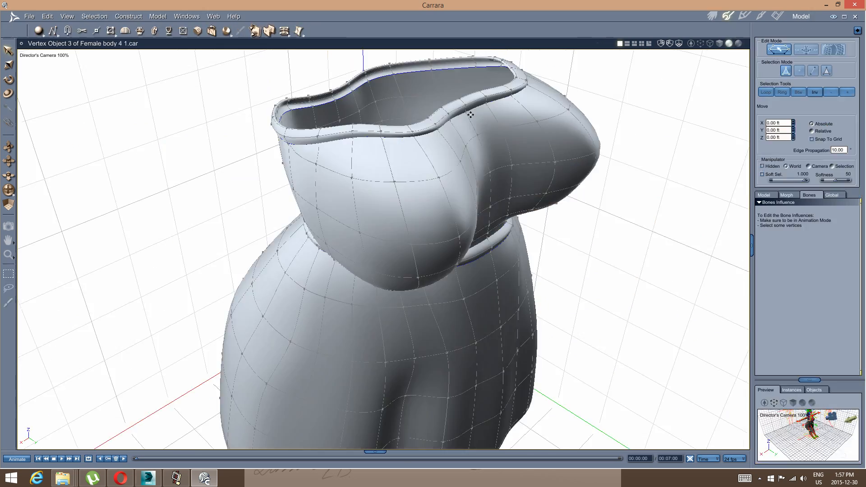
pyautogui.moveTo(470, 115); pyautogui.dragTo(429, 108, button='middle')
pyautogui.moveTo(604, 108); pyautogui.dragTo(406, 225, button='middle')
pyautogui.click(810, 50)
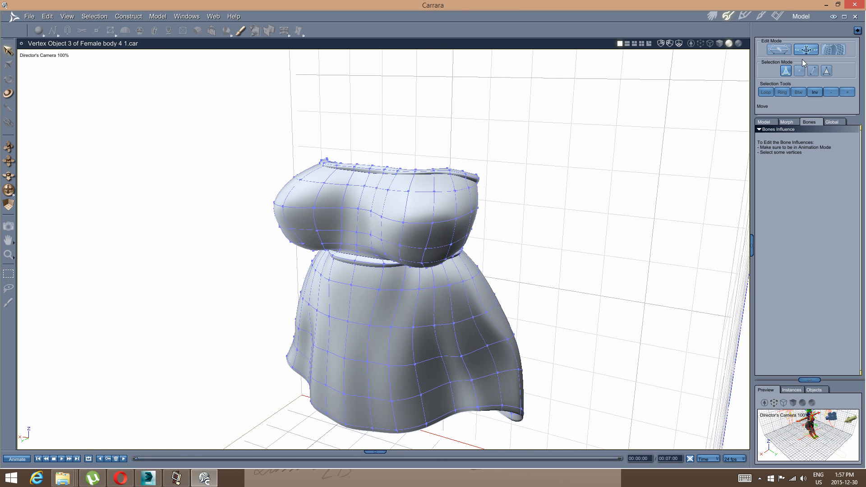
pyautogui.moveTo(461, 174); pyautogui.dragTo(463, 174, button='middle')
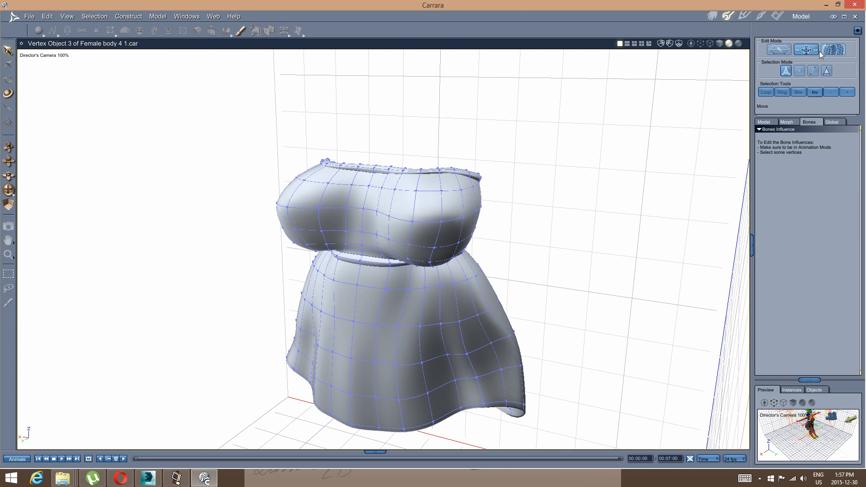
pyautogui.click(240, 30)
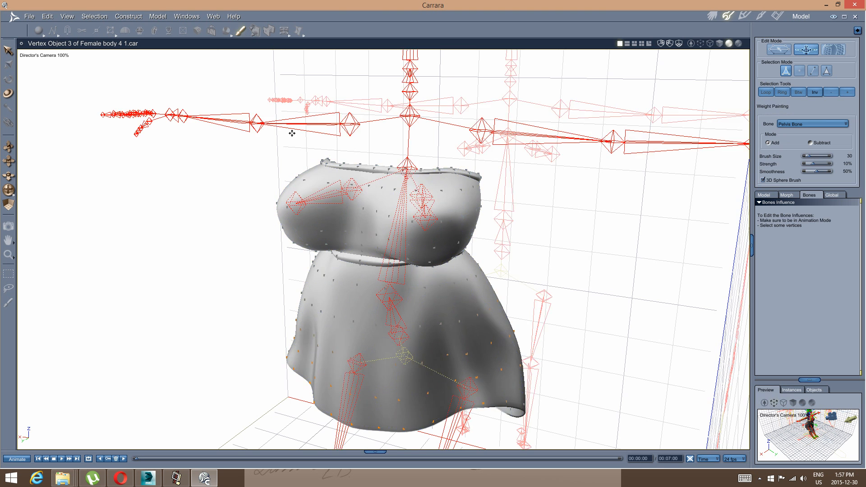
# Display the shirt vertices influenced by the R Breast 2, L Breast 1 and R Breast 1 bones, examining the bust and neckline.
pyautogui.scroll(1, 290, 179)
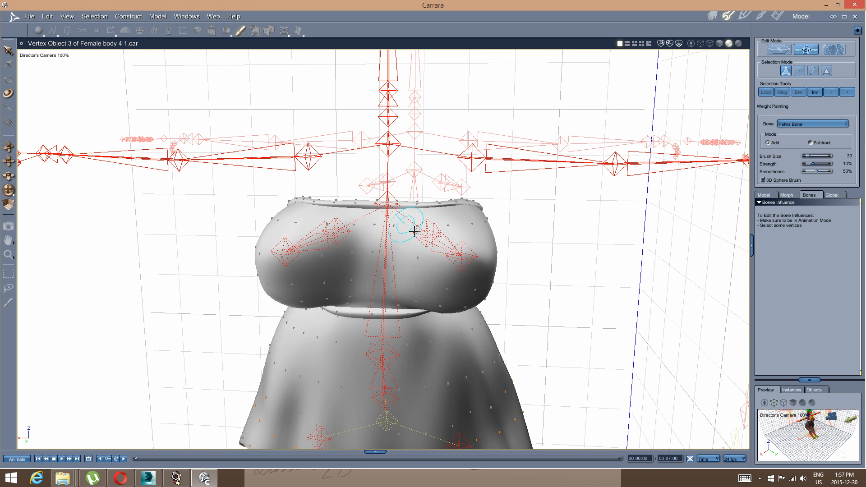
pyautogui.click(425, 232)
pyautogui.moveTo(364, 236); pyautogui.dragTo(411, 236, button='middle')
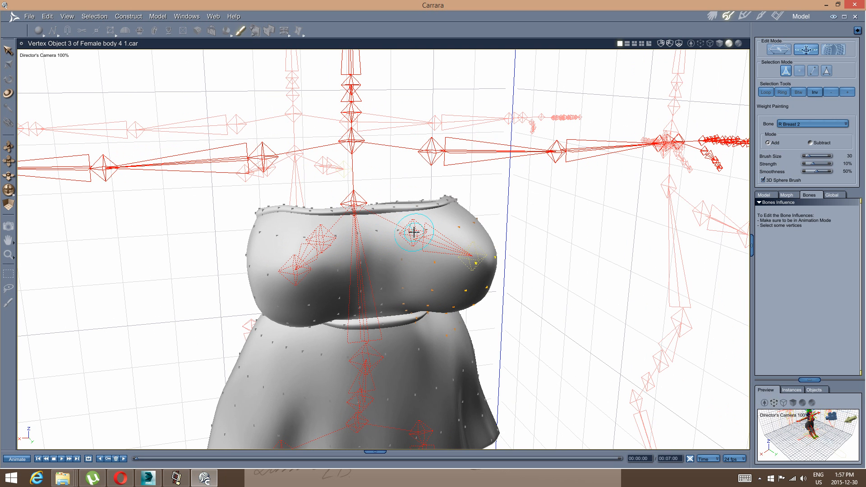
pyautogui.moveTo(364, 182); pyautogui.dragTo(451, 231, button='middle')
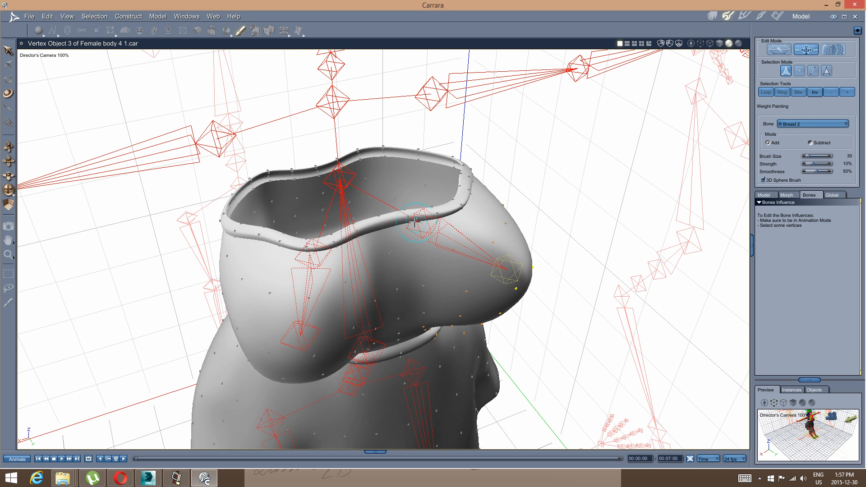
pyautogui.click(412, 207)
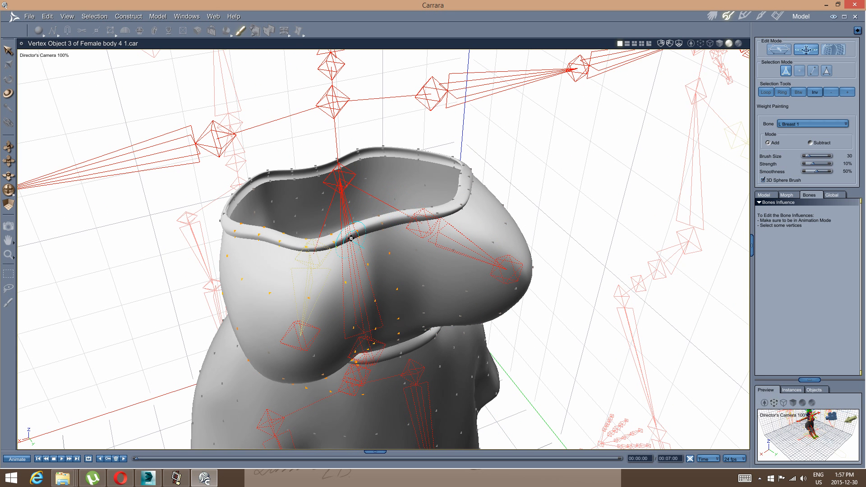
pyautogui.moveTo(351, 238); pyautogui.dragTo(345, 235, button='middle')
pyautogui.click(436, 241)
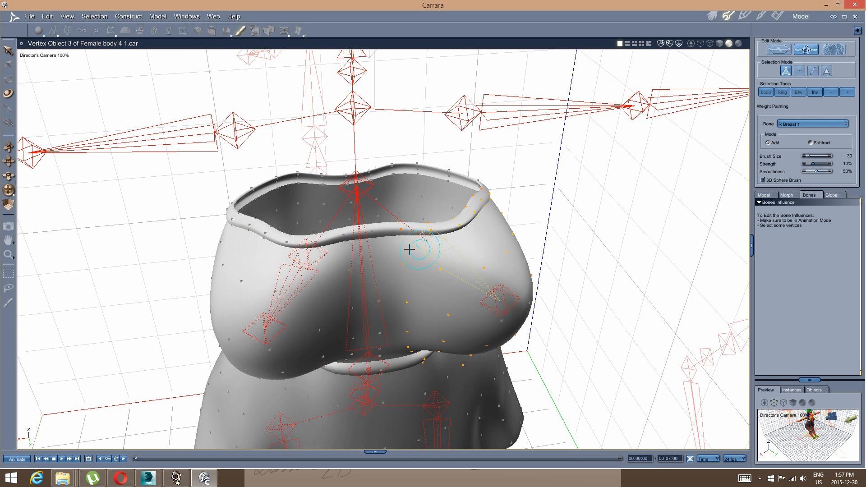
pyautogui.moveTo(408, 248); pyautogui.dragTo(490, 205, button='middle')
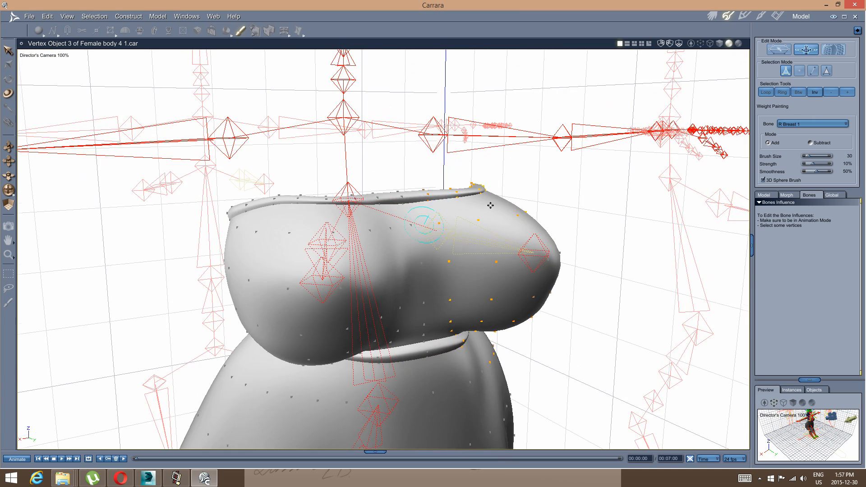
# Set the brush strength to 100% and smoothness to 0%, and paint R Breast 1 influence along the shirt's upper edge.
pyautogui.moveTo(642, 170); pyautogui.dragTo(510, 154, button='middle')
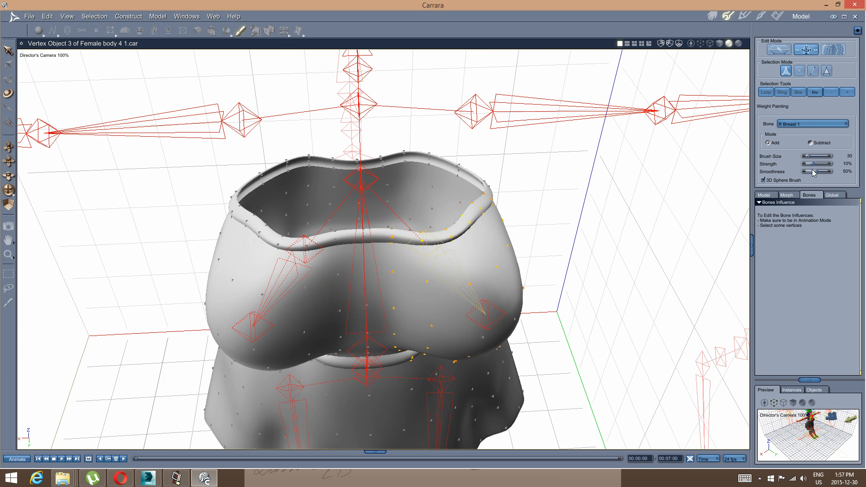
pyautogui.moveTo(814, 173); pyautogui.dragTo(831, 163)
pyautogui.moveTo(541, 193)
pyautogui.mouseDown(button='middle')
pyautogui.moveTo(484, 184)
pyautogui.moveTo(478, 162)
pyautogui.moveTo(471, 186)
pyautogui.moveTo(444, 180)
pyautogui.moveTo(473, 186)
pyautogui.moveTo(437, 198)
pyautogui.moveTo(477, 210)
pyautogui.moveTo(476, 229)
pyautogui.moveTo(386, 193)
pyautogui.moveTo(376, 209)
pyautogui.mouseUp(button='middle')
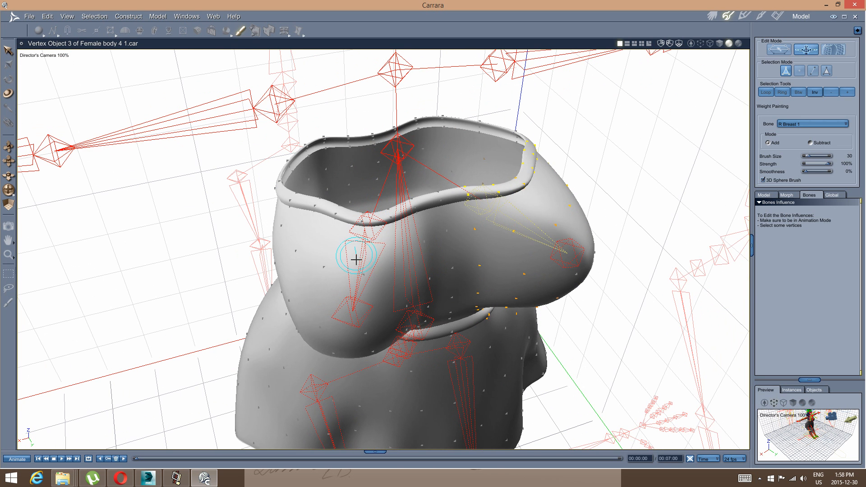
# Choose the L Breast 1 bone and paint its influence along the opposite upper edge of the shirt.
pyautogui.moveTo(487, 233); pyautogui.dragTo(293, 155, button='middle')
pyautogui.click(364, 222)
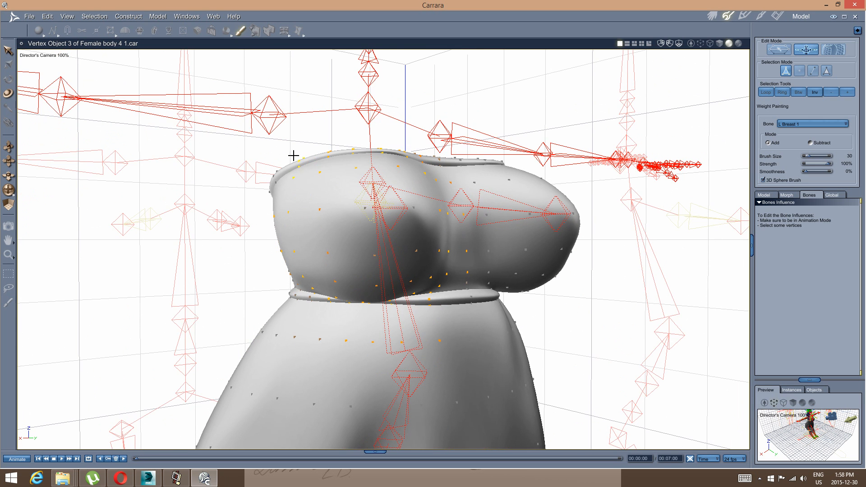
pyautogui.moveTo(351, 159)
pyautogui.mouseDown(button='middle')
pyautogui.moveTo(345, 152)
pyautogui.moveTo(353, 153)
pyautogui.mouseUp(button='middle')
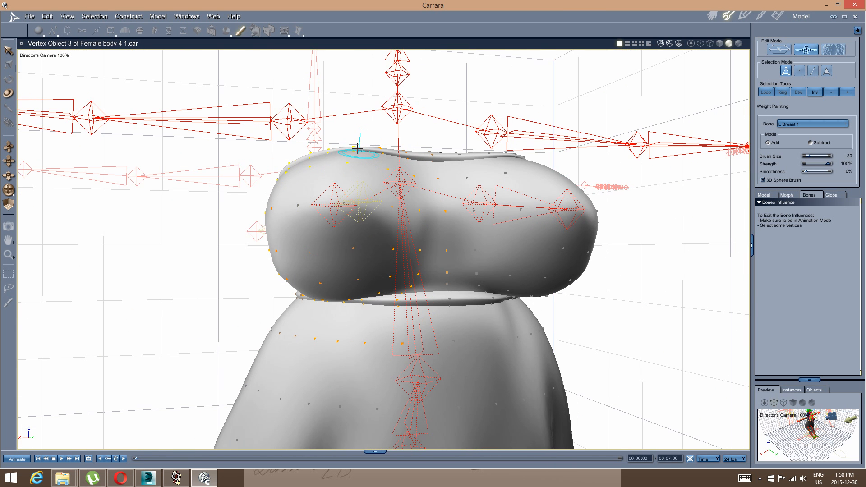
pyautogui.moveTo(385, 162); pyautogui.dragTo(306, 195, button='middle')
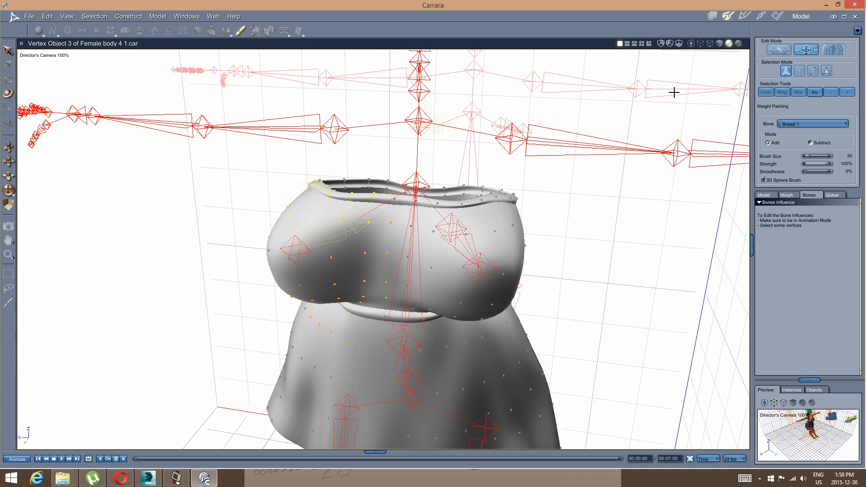
# Return to the assembled scene and inspect how the shirt's neckline and bust fit the figure.
pyautogui.click(712, 16)
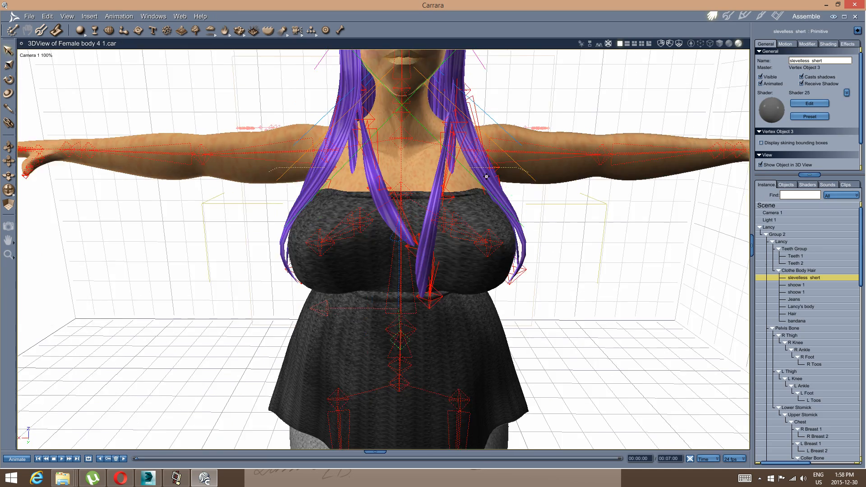
pyautogui.scroll(-3, 461, 186)
pyautogui.moveTo(456, 197); pyautogui.dragTo(493, 226, button='middle')
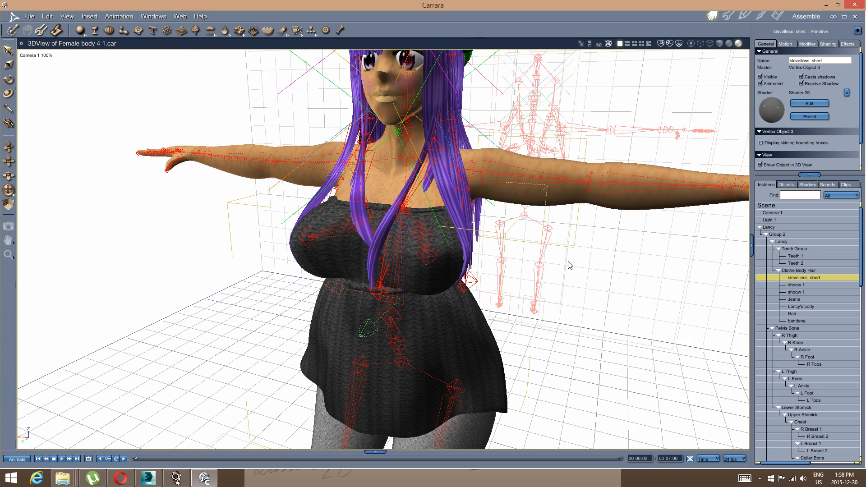
# Select the L Breast 2 and R Breast 2 bones together and raise them to test how the shirt's bust deforms.
pyautogui.click(567, 262)
pyautogui.click(430, 269)
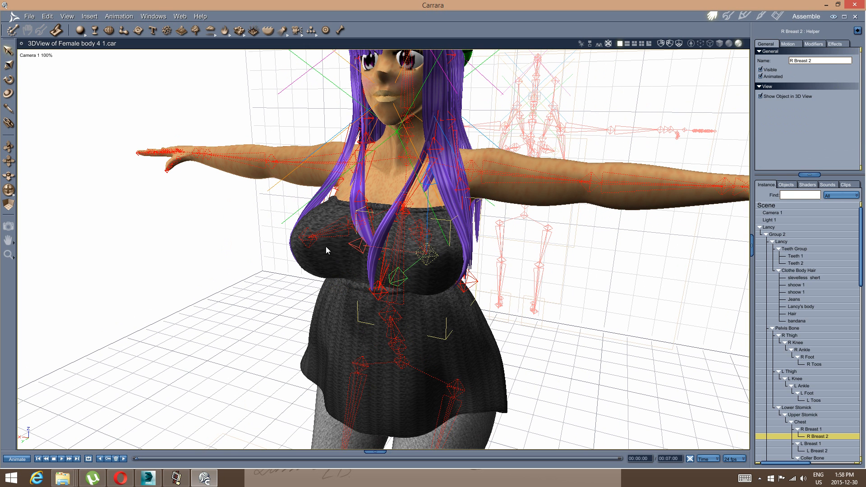
pyautogui.click(310, 240)
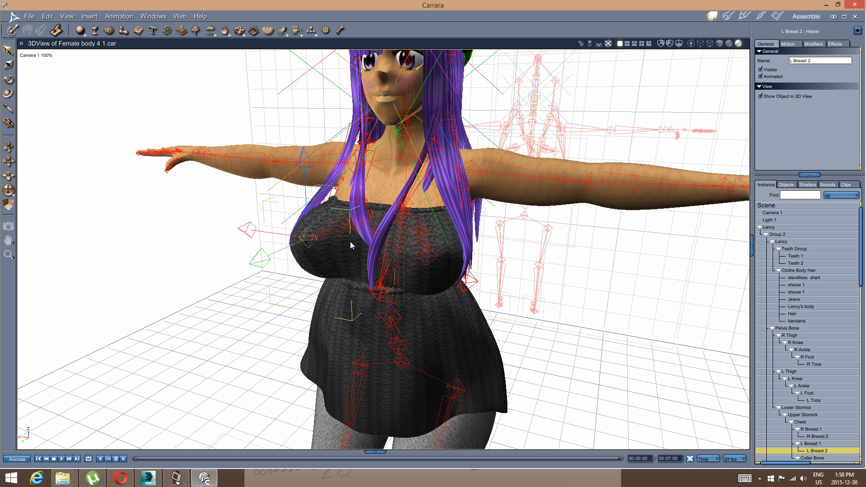
pyautogui.keyDown('shift'); pyautogui.click(427, 260); pyautogui.keyUp('shift')
pyautogui.moveTo(394, 273); pyautogui.dragTo(355, 269, button='middle')
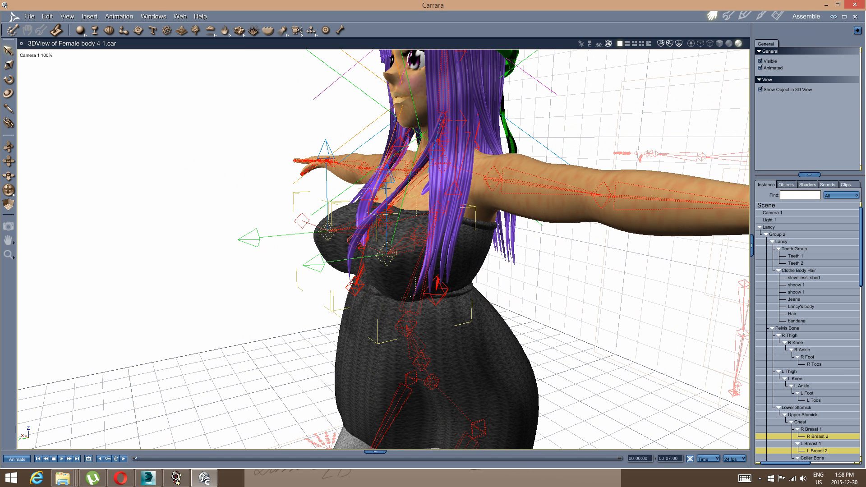
pyautogui.moveTo(386, 182); pyautogui.dragTo(387, 156)
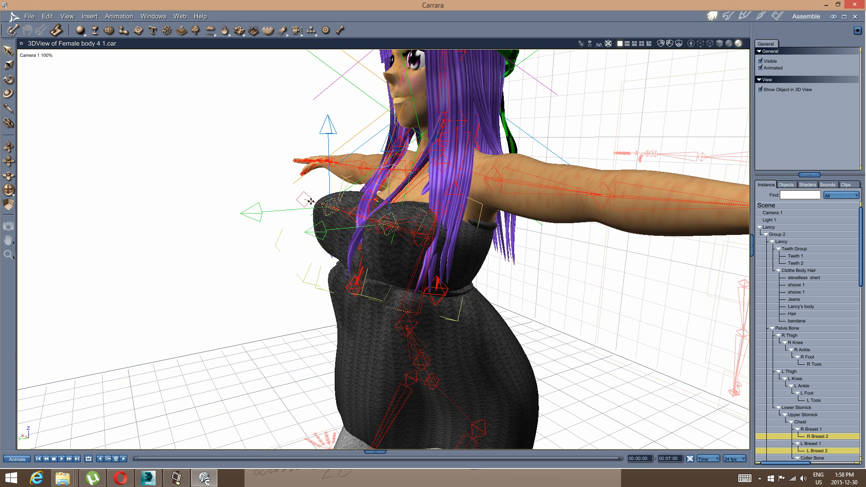
pyautogui.moveTo(387, 156); pyautogui.dragTo(263, 215, button='middle')
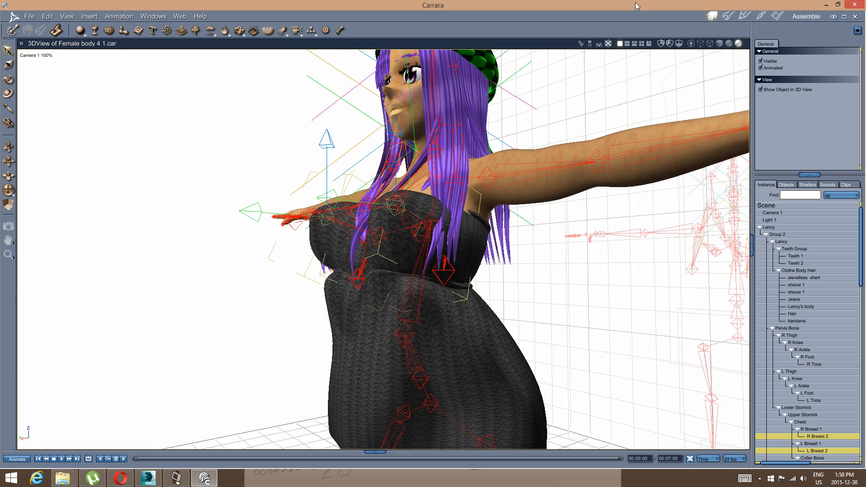
# Open the shirt in animation mode and subtract L Breast 1 influence from the vertices just below the bust seam with weight painting.
pyautogui.click(726, 17)
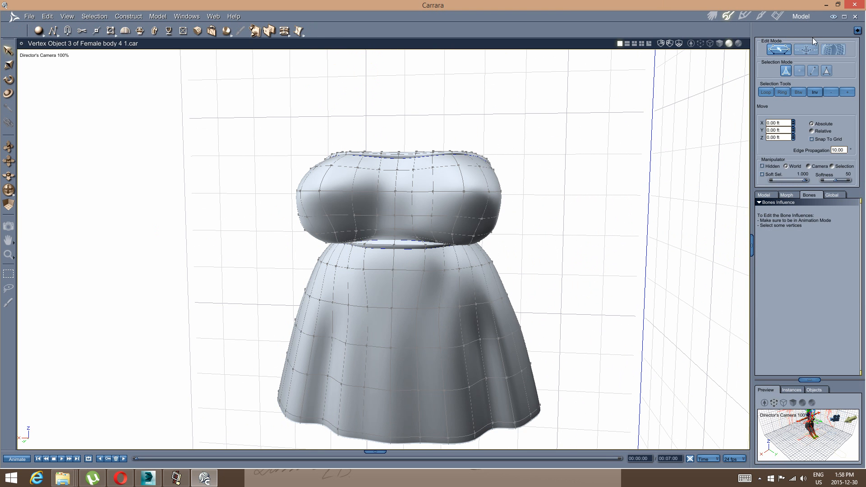
pyautogui.click(807, 50)
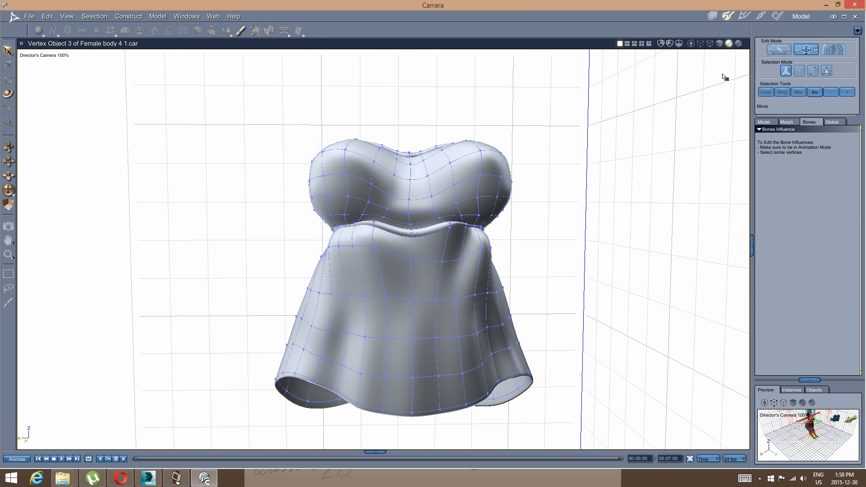
pyautogui.click(241, 32)
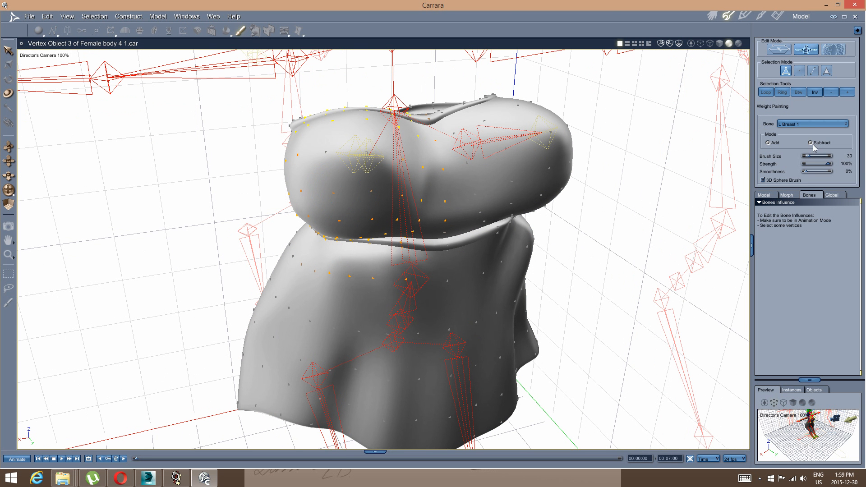
pyautogui.moveTo(378, 280); pyautogui.dragTo(315, 273)
pyautogui.moveTo(426, 280); pyautogui.dragTo(396, 269, button='middle')
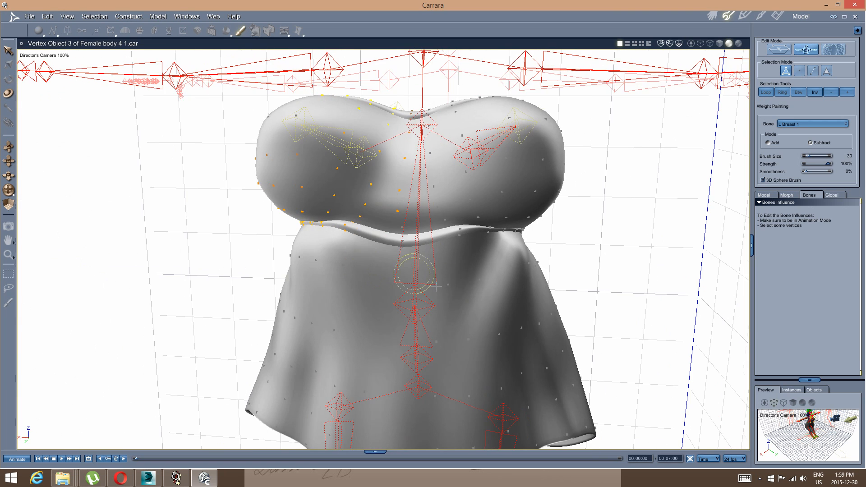
pyautogui.moveTo(466, 284); pyautogui.dragTo(711, 194, button='middle')
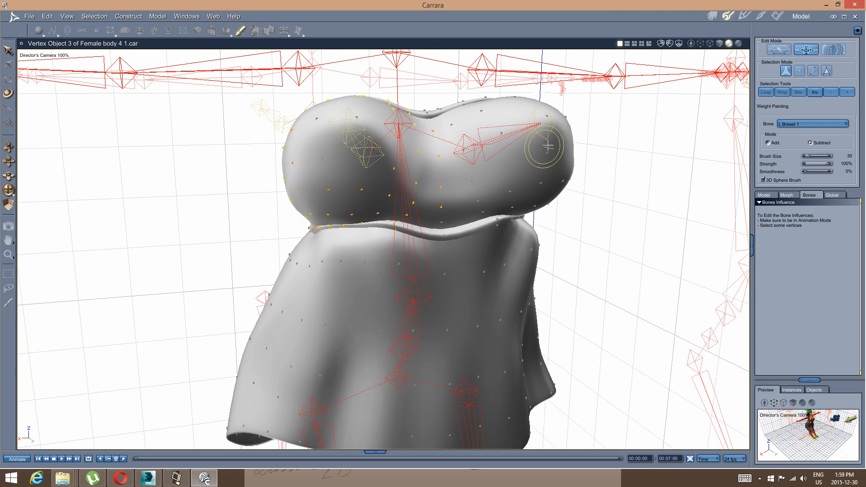
pyautogui.moveTo(528, 142)
pyautogui.mouseDown(button='middle')
pyautogui.moveTo(462, 180)
pyautogui.moveTo(478, 187)
pyautogui.mouseUp(button='middle')
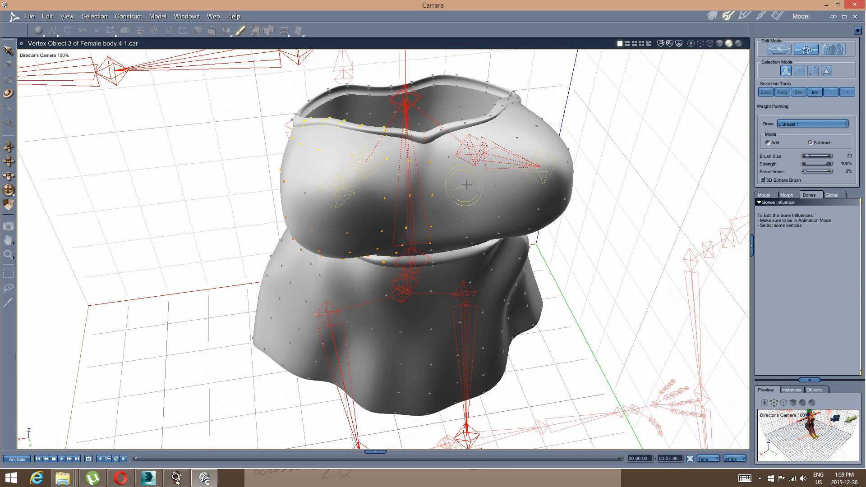
# Choose the R Breast 1 bone and subtract its influence from the shirt vertices just below the bust seam.
pyautogui.click(824, 125)
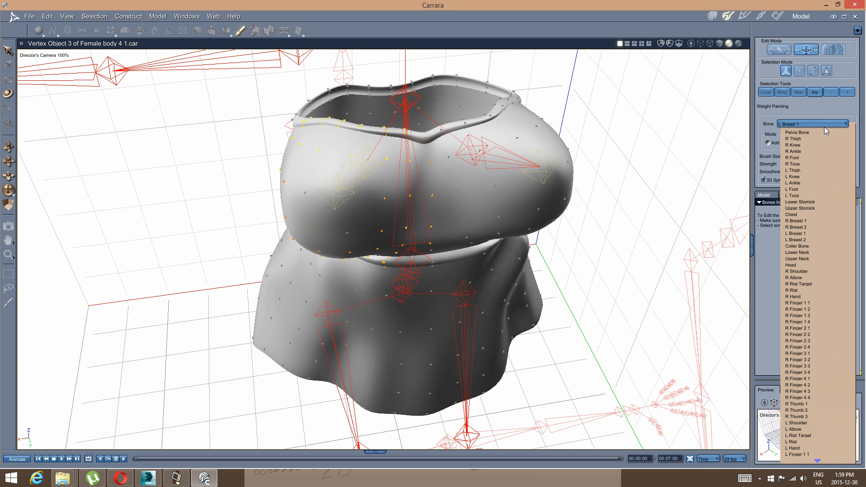
pyautogui.click(829, 220)
pyautogui.moveTo(474, 264); pyautogui.dragTo(392, 221, button='middle')
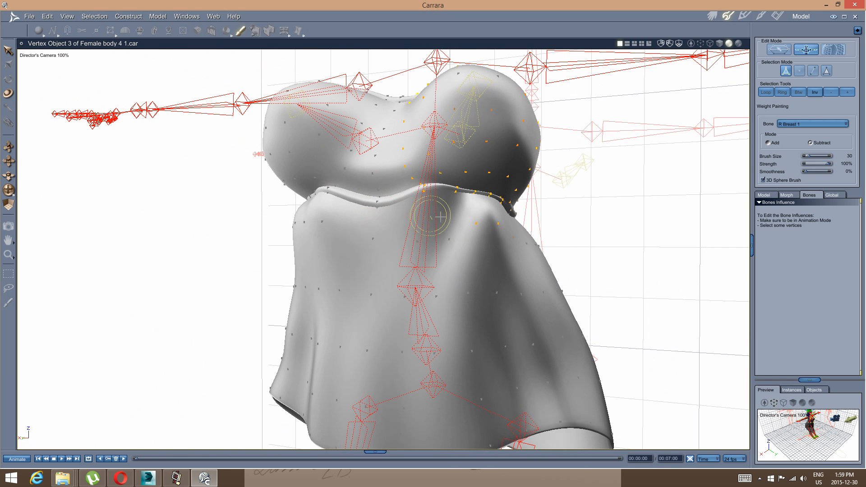
pyautogui.moveTo(501, 252); pyautogui.dragTo(381, 239, button='middle')
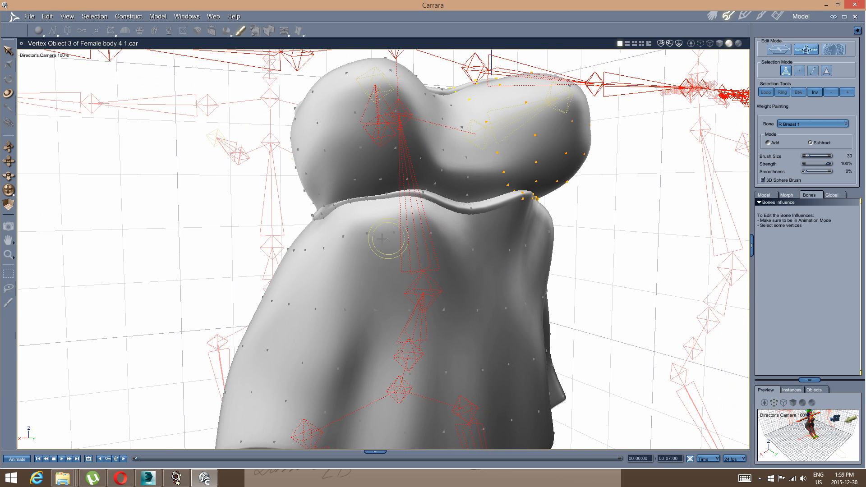
pyautogui.moveTo(356, 267)
pyautogui.mouseDown(button='middle')
pyautogui.moveTo(384, 294)
pyautogui.moveTo(404, 267)
pyautogui.moveTo(346, 273)
pyautogui.mouseUp(button='middle')
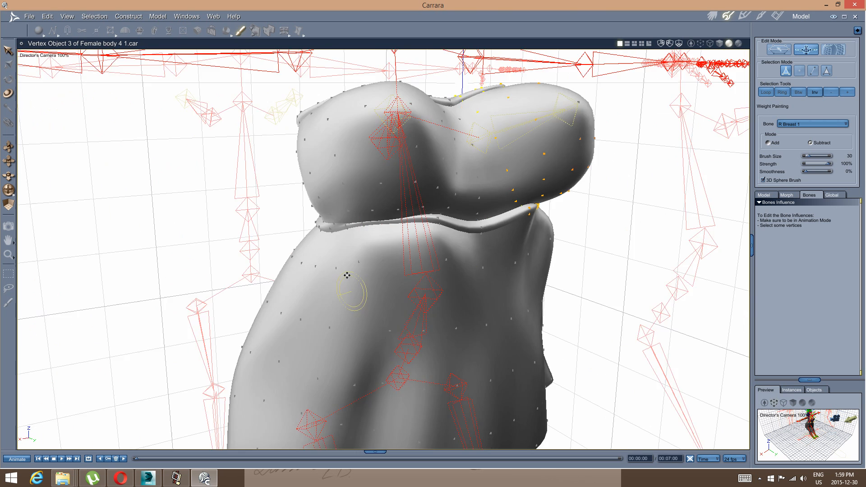
# Compare the shirt vertices influenced by R Breast 1 and L Breast 1, and check the fit in the assembled scene.
pyautogui.click(797, 124)
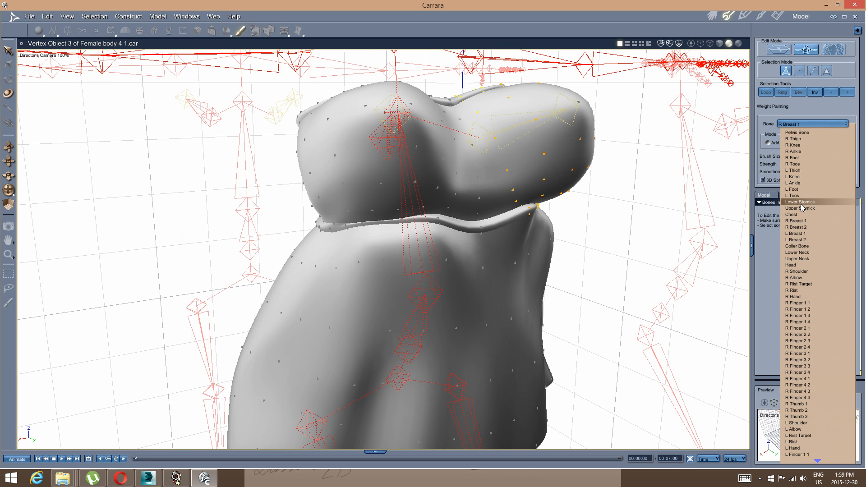
pyautogui.click(808, 221)
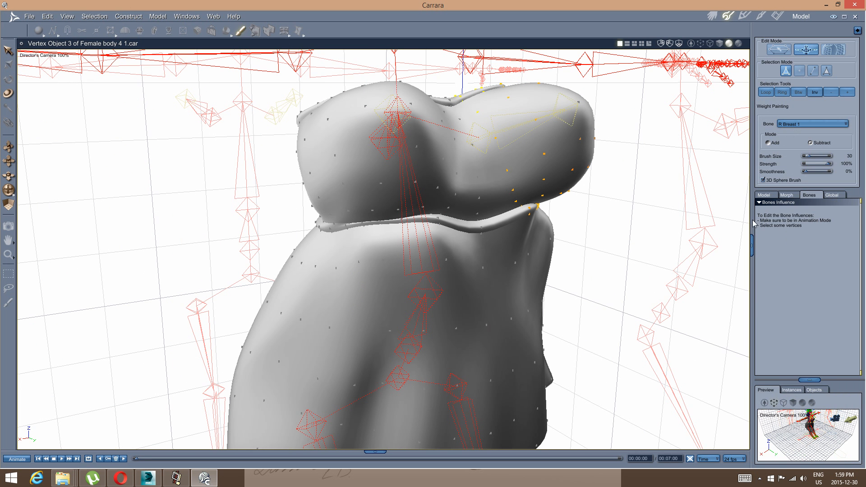
pyautogui.moveTo(393, 162); pyautogui.dragTo(742, 108, button='middle')
pyautogui.click(831, 126)
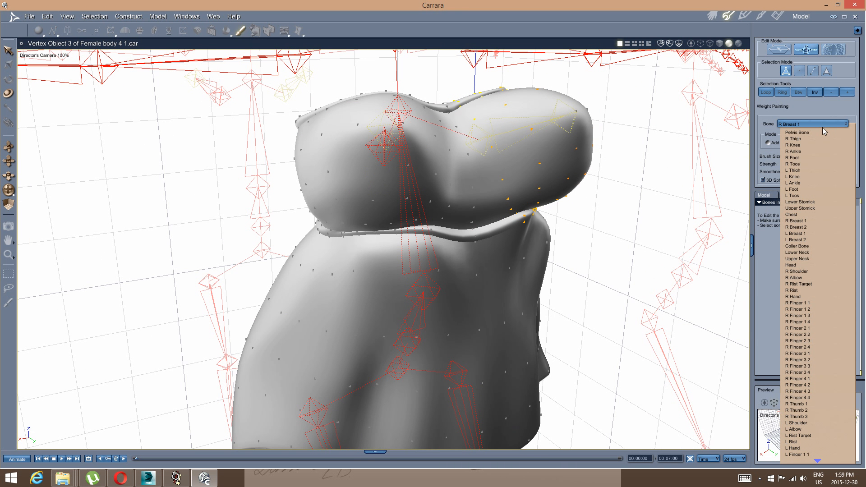
pyautogui.click(804, 233)
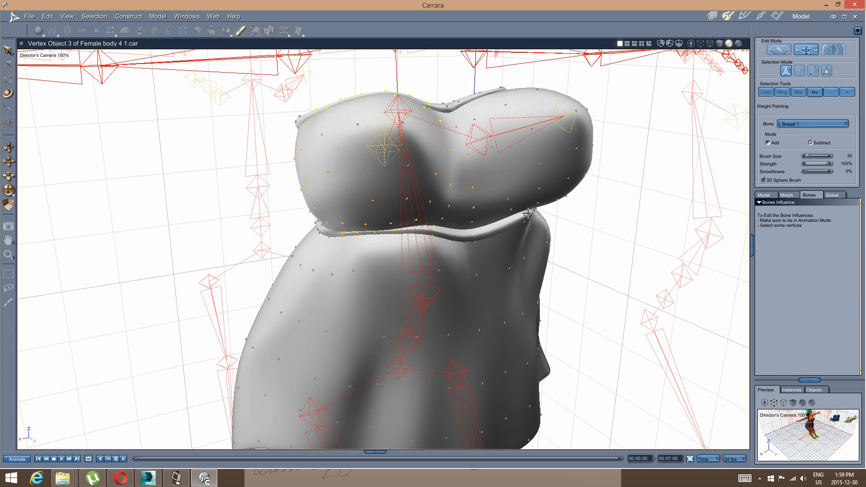
pyautogui.moveTo(641, 234)
pyautogui.mouseDown(button='middle')
pyautogui.moveTo(597, 239)
pyautogui.moveTo(672, 229)
pyautogui.moveTo(673, 218)
pyautogui.moveTo(491, 208)
pyautogui.moveTo(447, 183)
pyautogui.moveTo(453, 248)
pyautogui.moveTo(463, 205)
pyautogui.moveTo(442, 216)
pyautogui.mouseUp(button='middle')
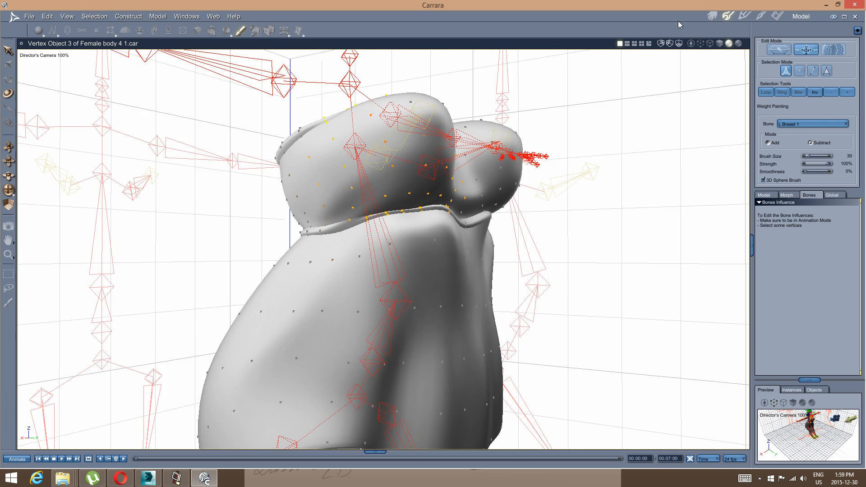
pyautogui.click(712, 16)
pyautogui.moveTo(465, 167); pyautogui.dragTo(492, 166, button='middle')
# Reopen the shirt in animation mode and select a polygon on the front below the bust for editing its bone influences.
pyautogui.click(727, 17)
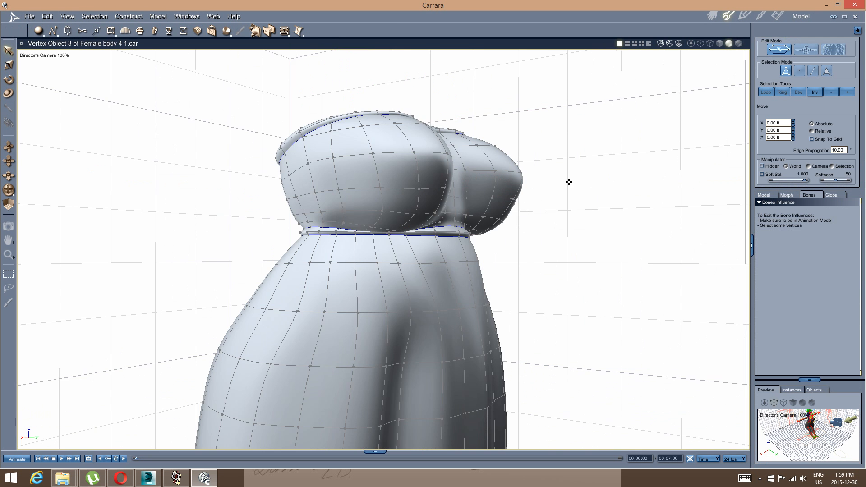
pyautogui.moveTo(516, 219); pyautogui.dragTo(465, 217, button='middle')
pyautogui.click(799, 51)
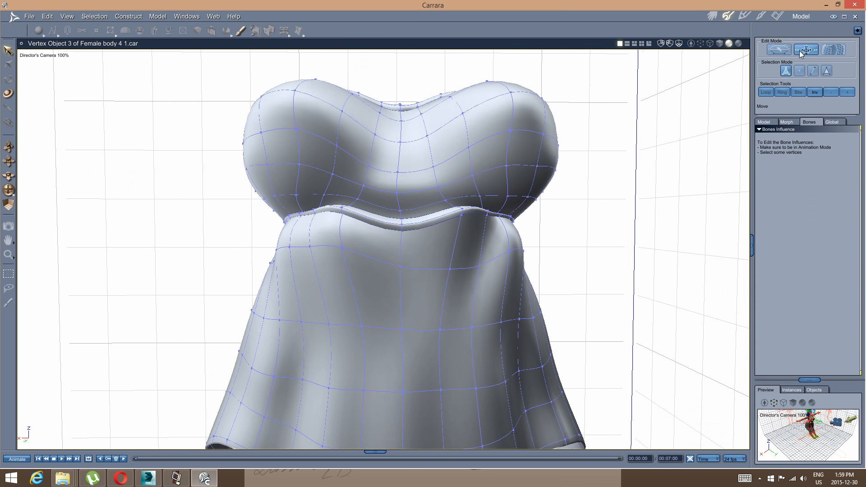
pyautogui.moveTo(534, 143); pyautogui.dragTo(435, 183, button='middle')
pyautogui.scroll(-2, 403, 275)
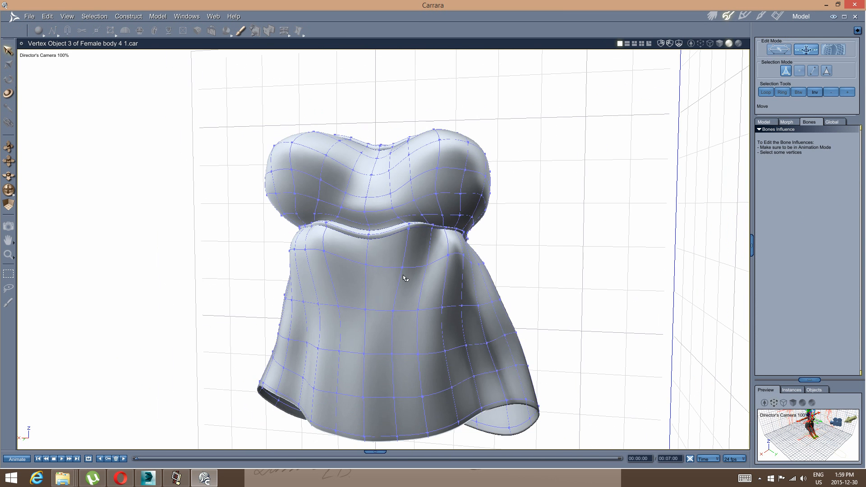
pyautogui.click(408, 272)
pyautogui.moveTo(379, 271); pyautogui.dragTo(350, 267, button='middle')
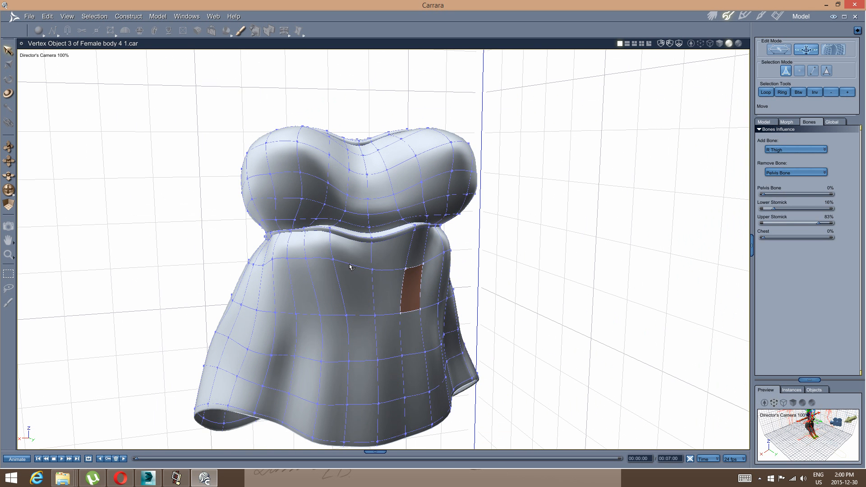
# Select the band of polygons directly below the bust seam across the shirt's front and around both sides.
pyautogui.click(318, 249)
pyautogui.keyDown('shift'); pyautogui.click(283, 253); pyautogui.keyUp('shift')
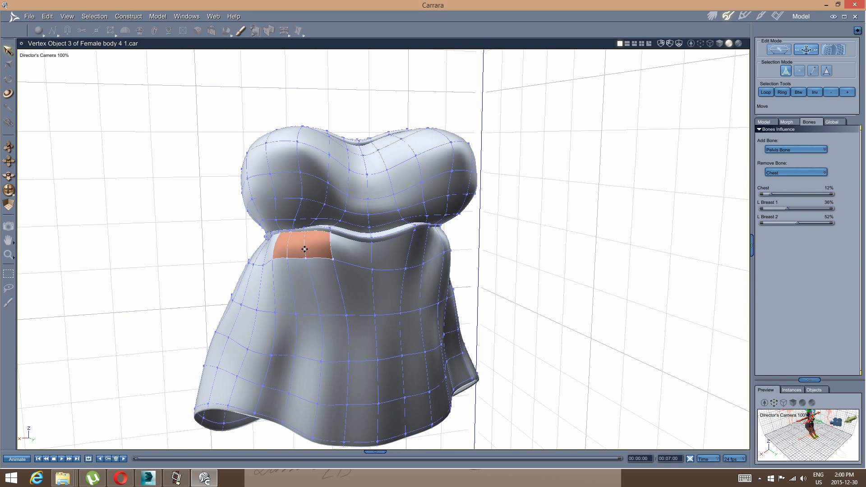
pyautogui.moveTo(304, 249); pyautogui.dragTo(279, 246, button='middle')
pyautogui.keyDown('shift'); pyautogui.click(420, 257); pyautogui.keyUp('shift')
pyautogui.keyDown('shift'); pyautogui.click(444, 256); pyautogui.keyUp('shift')
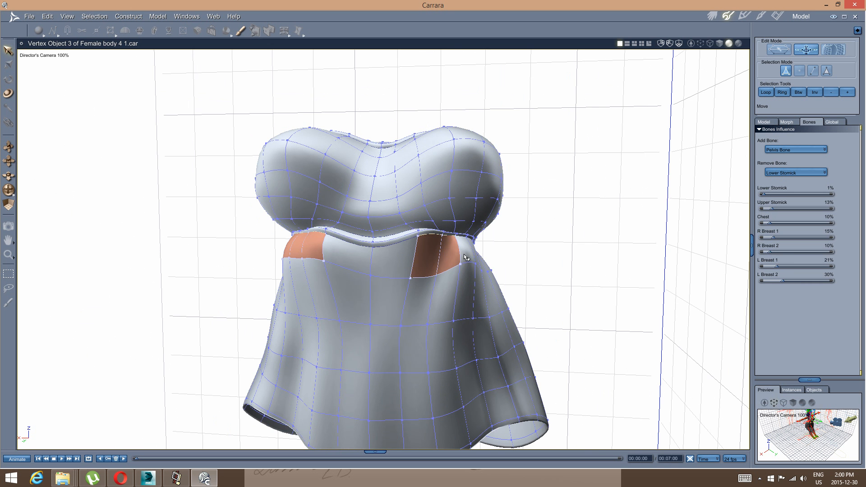
pyautogui.keyDown('shift'); pyautogui.click(466, 256); pyautogui.keyUp('shift')
pyautogui.moveTo(496, 262); pyautogui.dragTo(475, 261, button='middle')
pyautogui.keyDown('shift'); pyautogui.click(476, 257); pyautogui.keyUp('shift')
pyautogui.moveTo(384, 264); pyautogui.dragTo(404, 262, button='middle')
pyautogui.keyDown('shift'); pyautogui.click(403, 261); pyautogui.keyUp('shift')
pyautogui.keyDown('shift'); pyautogui.click(346, 259); pyautogui.keyUp('shift')
pyautogui.moveTo(318, 264); pyautogui.dragTo(329, 263, button='middle')
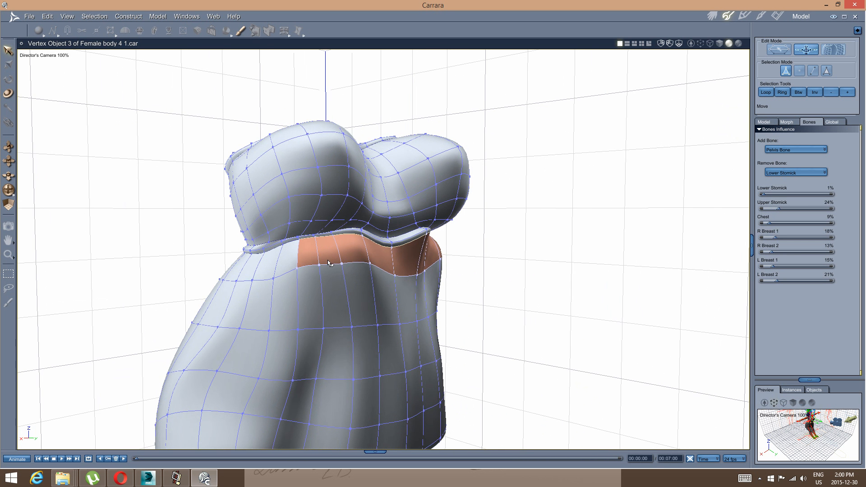
pyautogui.keyDown('shift'); pyautogui.click(285, 261); pyautogui.keyUp('shift')
# Set the Upper Stomick influence of the selected band below the bust to 100%.
pyautogui.moveTo(439, 265); pyautogui.dragTo(521, 238, button='middle')
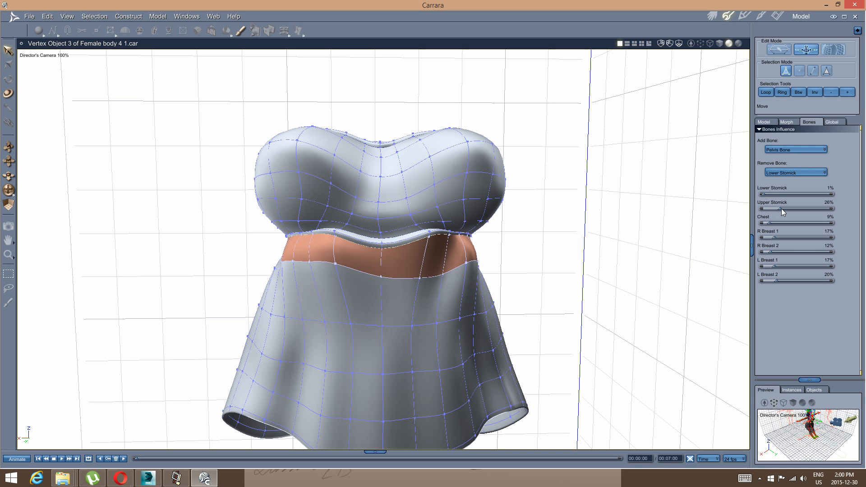
pyautogui.click(829, 203)
pyautogui.write('100')
pyautogui.press('Return')
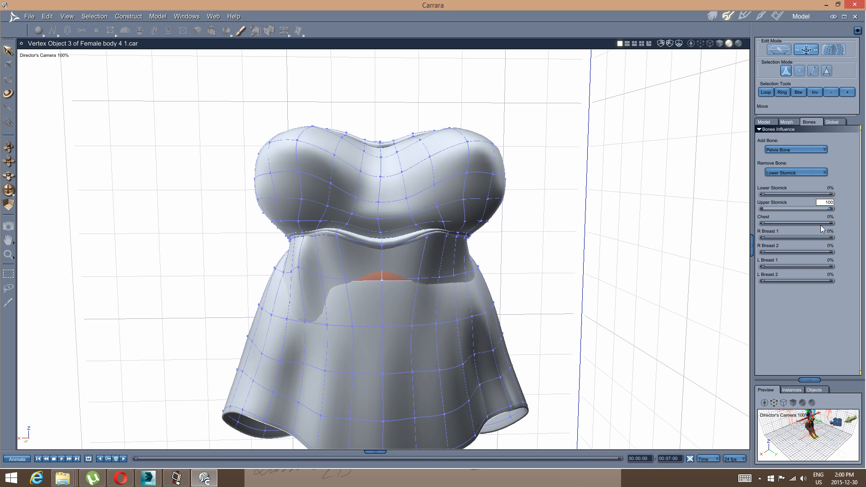
# Select the polygons below each breast toward both sides of the shirt, leaving out the centre of the band.
pyautogui.moveTo(404, 309); pyautogui.dragTo(334, 281, button='middle')
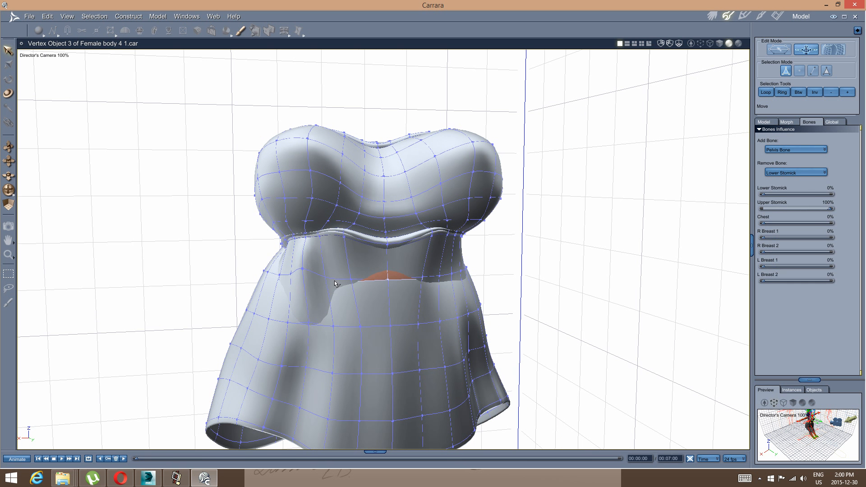
pyautogui.click(292, 257)
pyautogui.keyDown('shift'); pyautogui.click(315, 255); pyautogui.keyUp('shift')
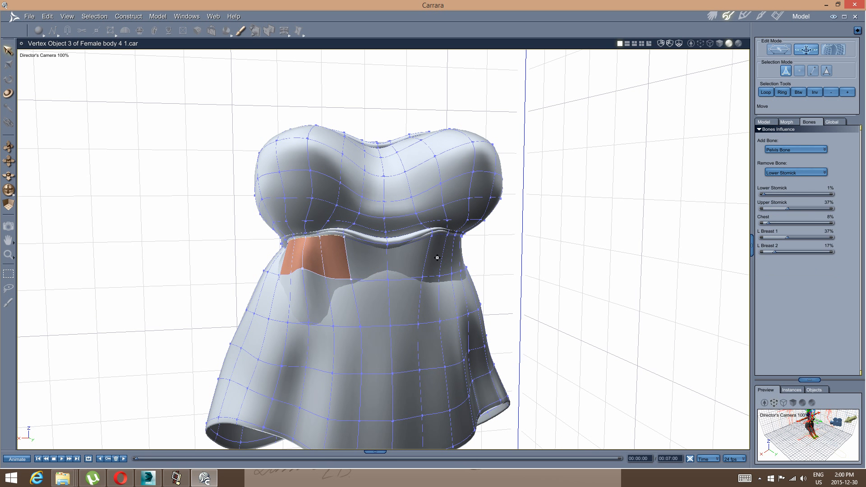
pyautogui.moveTo(332, 258); pyautogui.dragTo(407, 251, button='middle')
pyautogui.keyDown('shift'); pyautogui.click(433, 258); pyautogui.keyUp('shift')
pyautogui.keyDown('shift'); pyautogui.click(450, 258); pyautogui.keyUp('shift')
pyautogui.keyDown('shift'); pyautogui.click(464, 259); pyautogui.keyUp('shift')
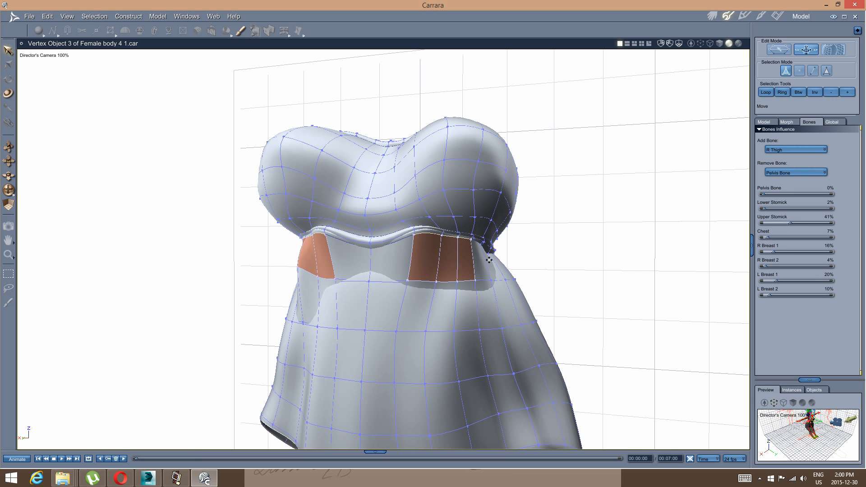
pyautogui.moveTo(460, 266); pyautogui.dragTo(406, 266, button='middle')
pyautogui.keyDown('shift'); pyautogui.click(476, 257); pyautogui.keyUp('shift')
pyautogui.moveTo(361, 299); pyautogui.dragTo(668, 252, button='middle')
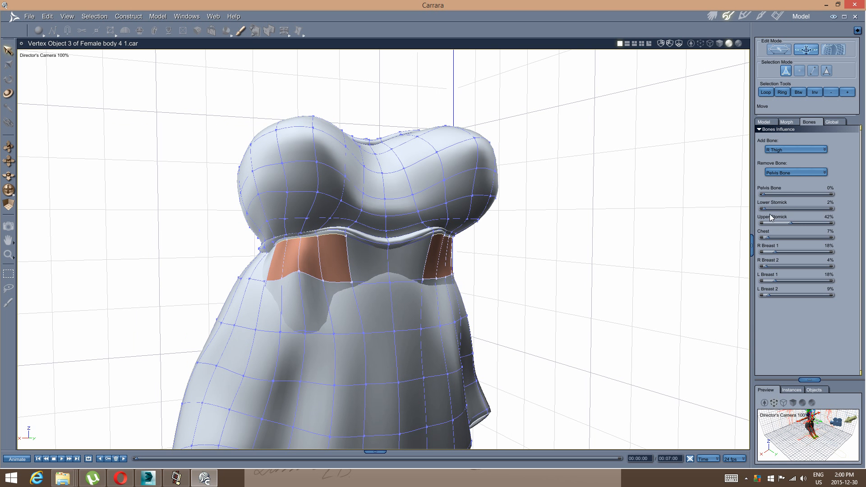
# Try an Upper Stomick influence of 100% on the selected side polygons, and undo the change.
pyautogui.moveTo(792, 223); pyautogui.dragTo(832, 223)
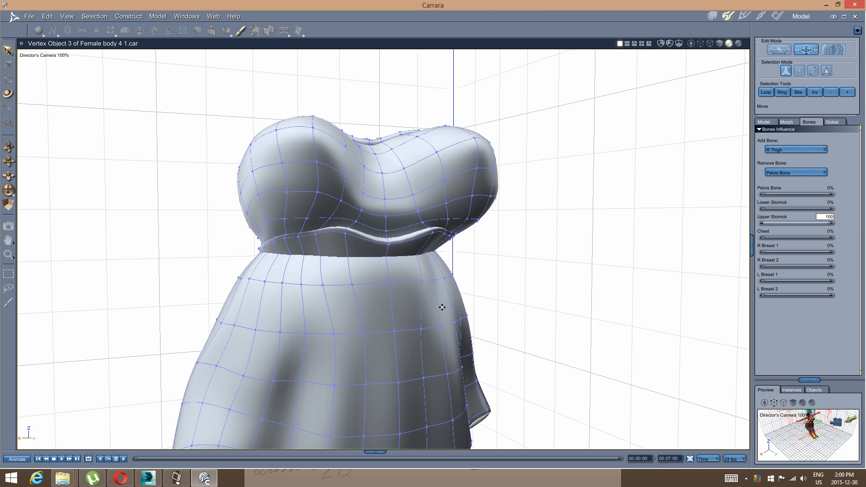
pyautogui.moveTo(442, 307); pyautogui.dragTo(424, 307, button='middle')
pyautogui.hotkey('ctrl', 'z')
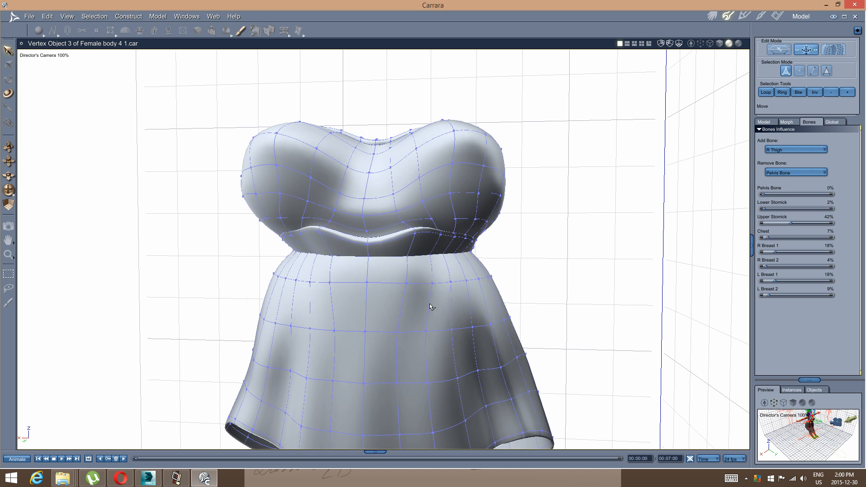
# Switch to edge selection and select an edge of the shirt's upper waist just below the bust seam.
pyautogui.moveTo(354, 272); pyautogui.dragTo(520, 263, button='middle')
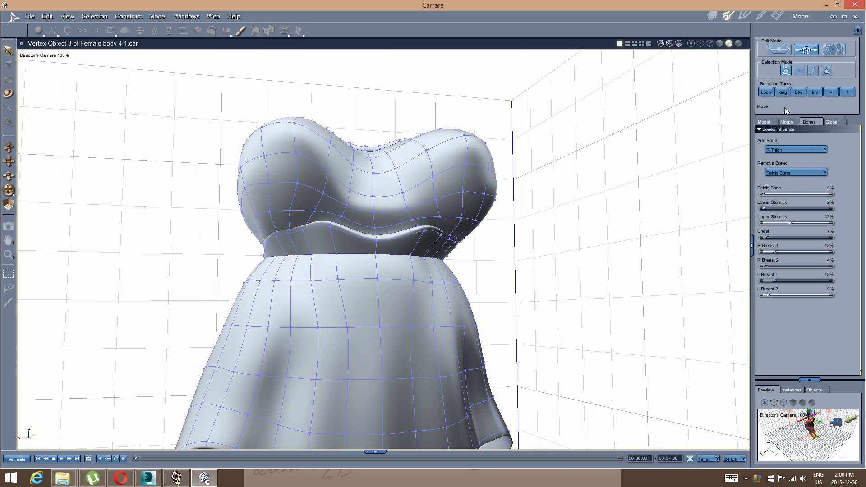
pyautogui.click(812, 71)
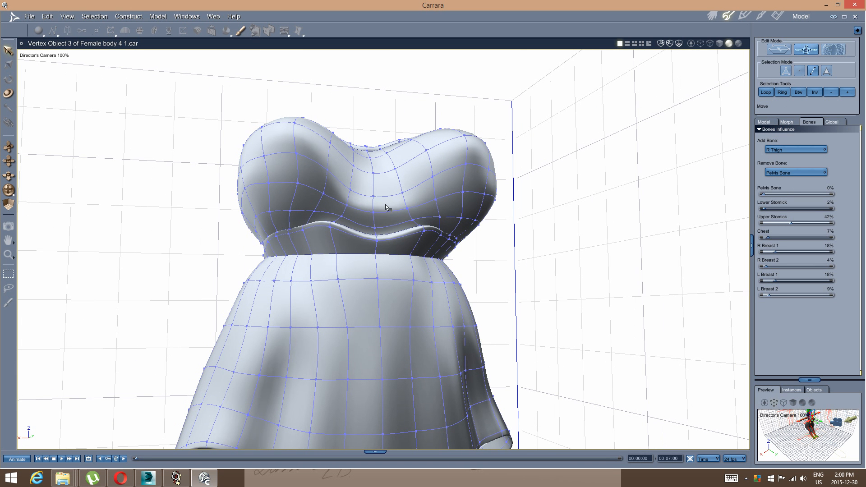
pyautogui.click(298, 257)
pyautogui.scroll(2, 308, 257)
pyautogui.scroll(3, 320, 271)
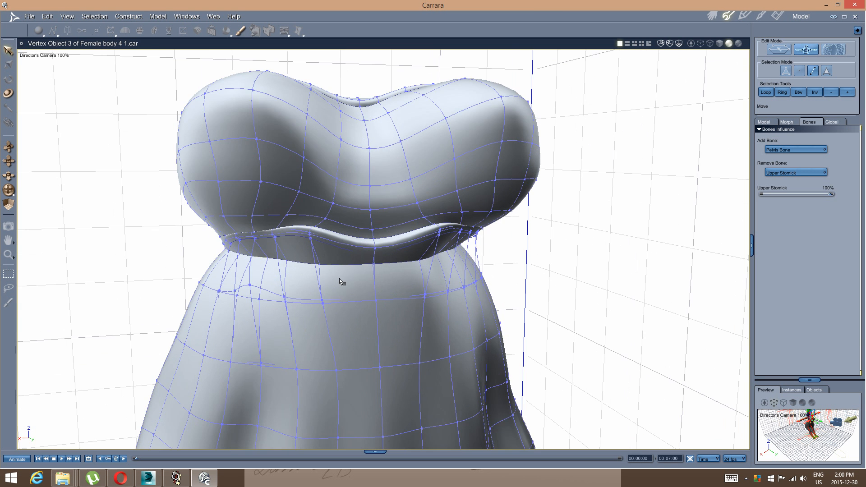
pyautogui.moveTo(309, 275); pyautogui.dragTo(337, 256, button='middle')
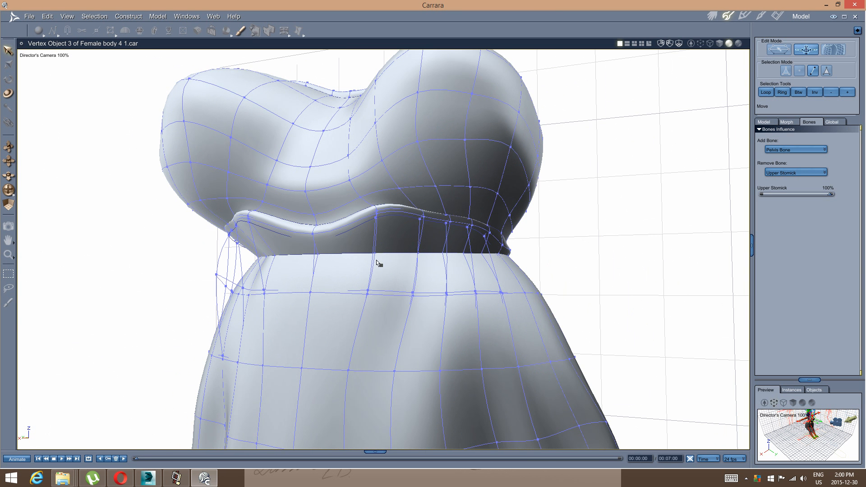
pyautogui.scroll(-4, 378, 266)
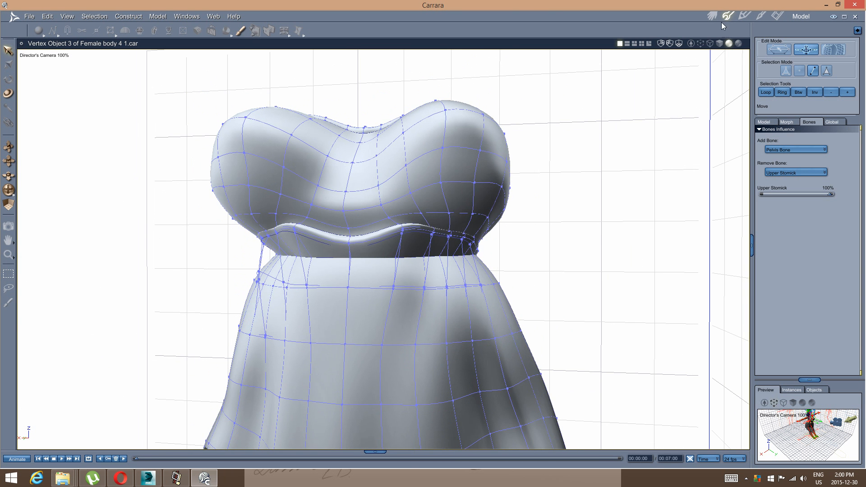
# Refresh the displayed mesh by leaving and reopening the modeling room, and return the shirt to Animation edit mode.
pyautogui.click(718, 18)
pyautogui.click(725, 18)
pyautogui.moveTo(451, 217); pyautogui.dragTo(489, 204, button='middle')
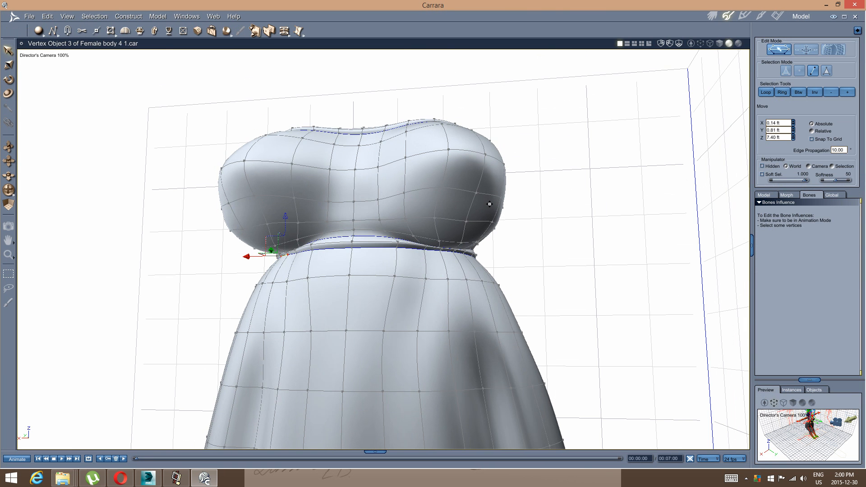
pyautogui.click(803, 51)
# Select the edges one row below the bust seam under the breasts and set their Upper Stomick influence to 100%.
pyautogui.moveTo(390, 256); pyautogui.dragTo(323, 256, button='middle')
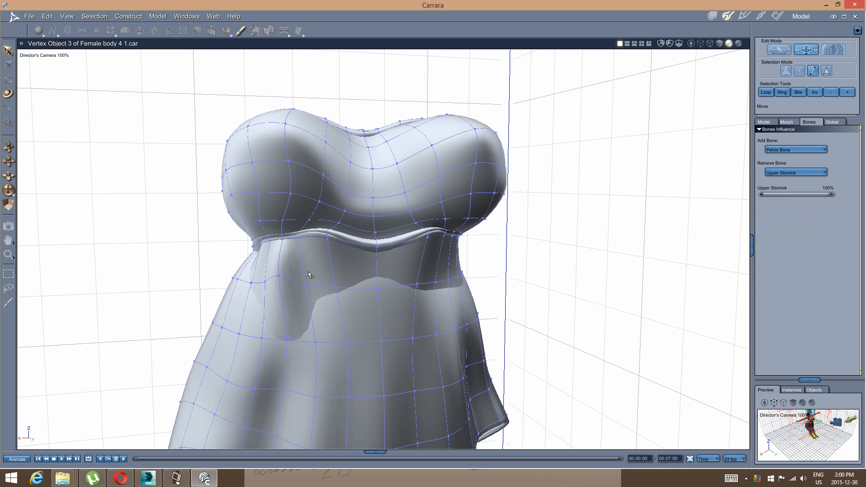
pyautogui.click(317, 287)
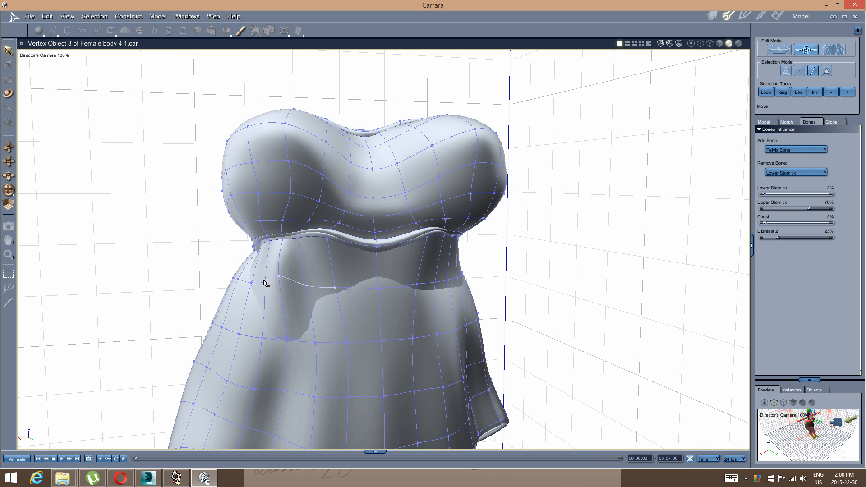
pyautogui.moveTo(339, 286); pyautogui.dragTo(374, 290, button='middle')
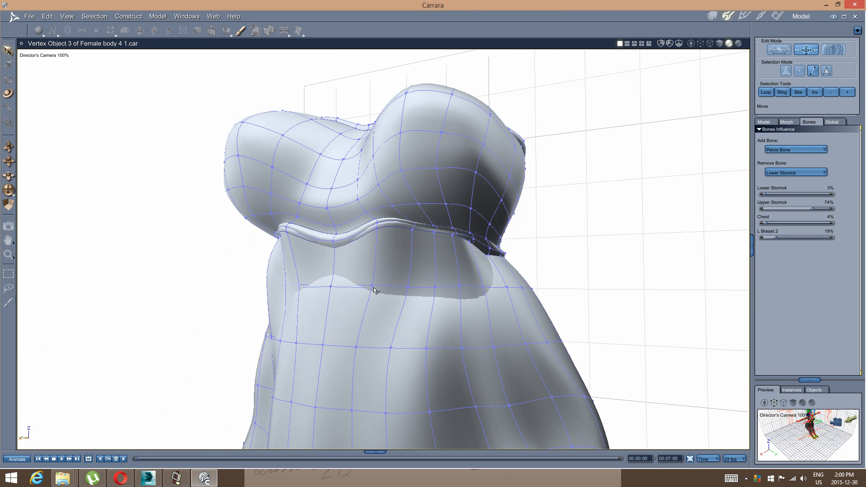
pyautogui.click(382, 287)
pyautogui.keyDown('shift'); pyautogui.click(425, 289); pyautogui.keyUp('shift')
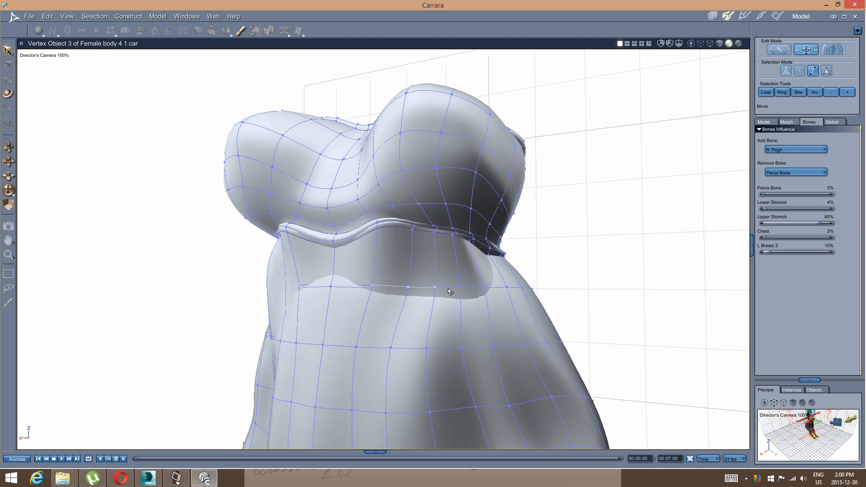
pyautogui.keyDown('shift'); pyautogui.click(471, 288); pyautogui.keyUp('shift')
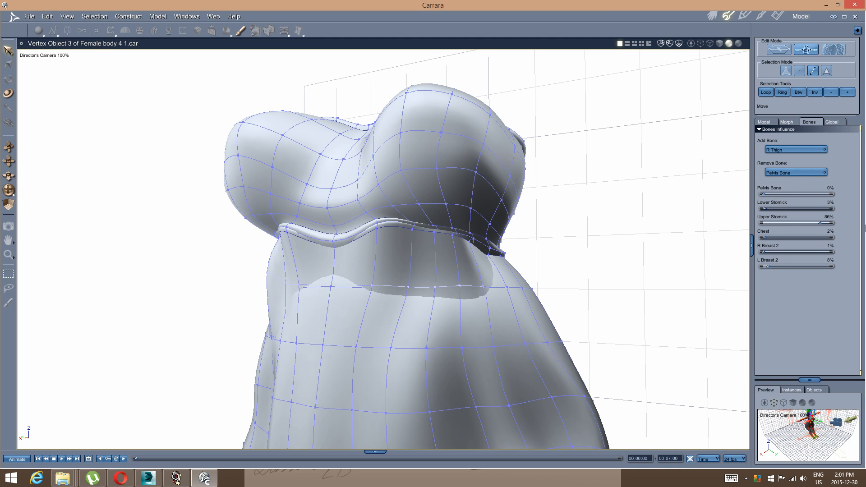
pyautogui.moveTo(821, 223); pyautogui.dragTo(835, 223)
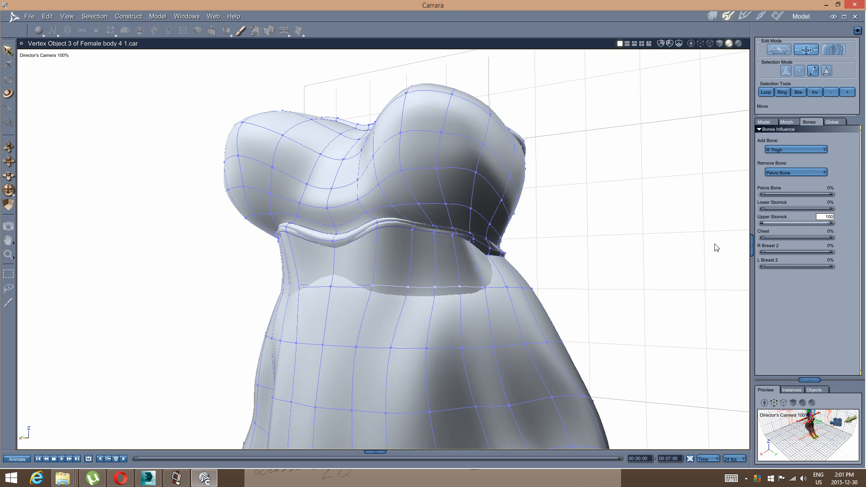
# Select the continuous run of edges along the front waist rim inside the shirt, from one side to the other.
pyautogui.moveTo(307, 282); pyautogui.dragTo(209, 315, button='middle')
pyautogui.scroll(5, 272, 290)
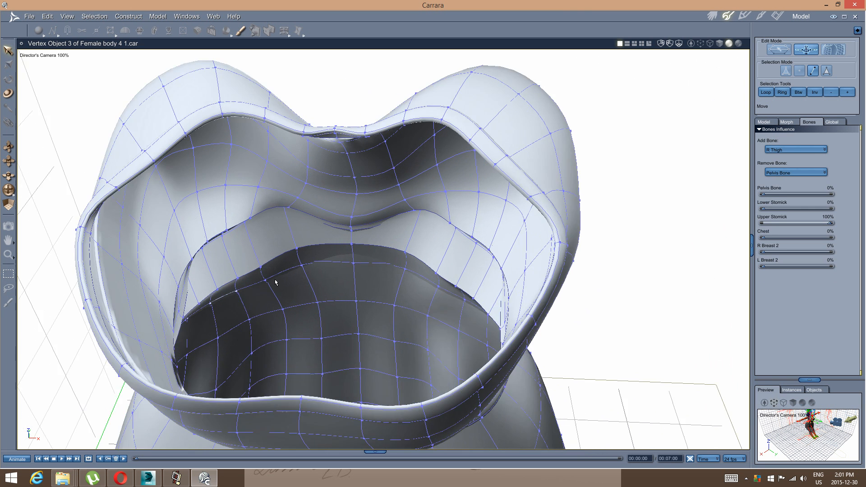
pyautogui.click(127, 320)
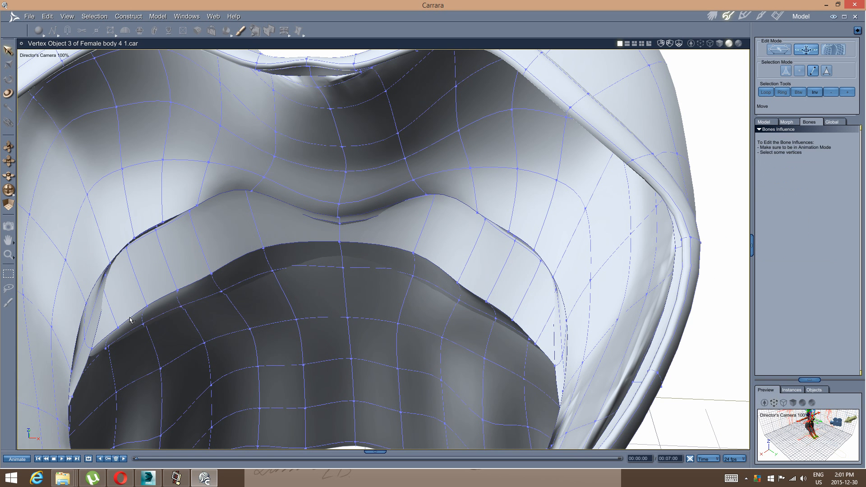
pyautogui.click(130, 318)
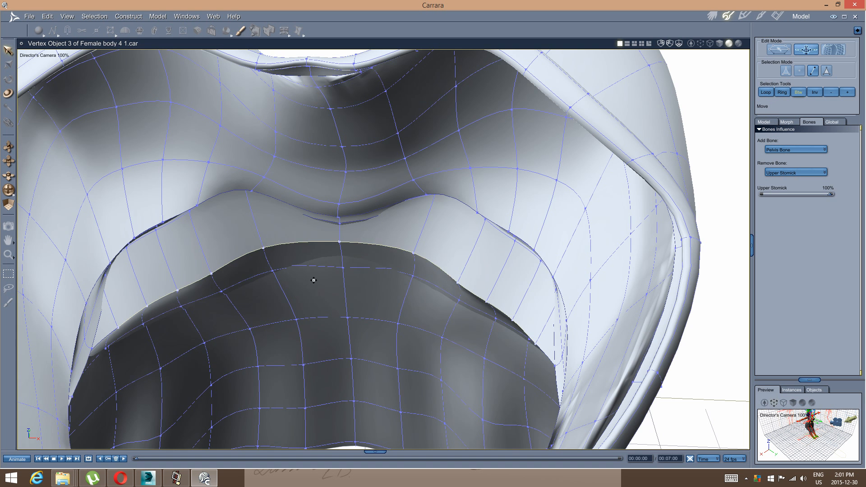
pyautogui.scroll(-10, 310, 281)
pyautogui.moveTo(369, 284); pyautogui.dragTo(195, 323, button='middle')
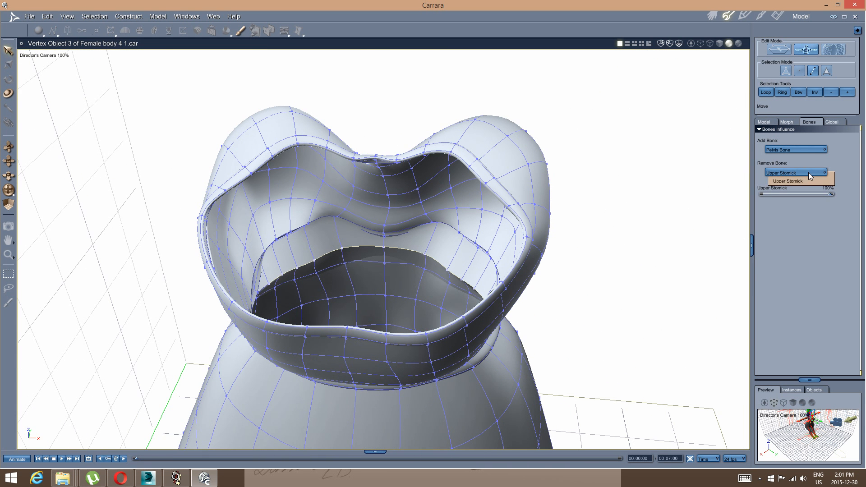
# Add the R Breast 1 bone to the influences of the selected inner waist edges.
pyautogui.click(803, 150)
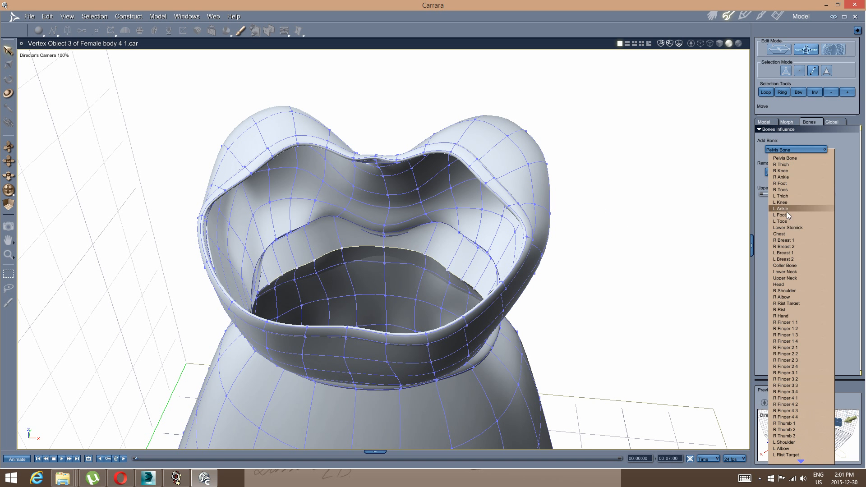
pyautogui.click(791, 240)
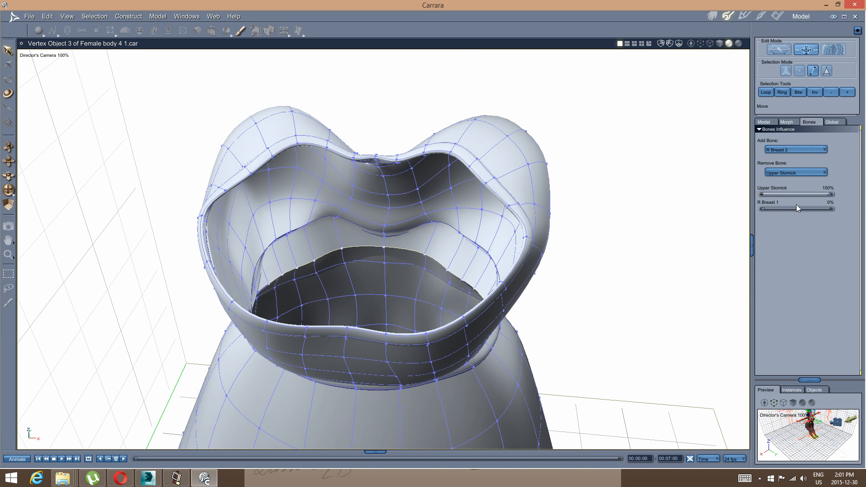
# Try a 63% R Breast 1 influence on the selected waist rim and remove that bone from it.
pyautogui.moveTo(761, 209); pyautogui.dragTo(808, 210)
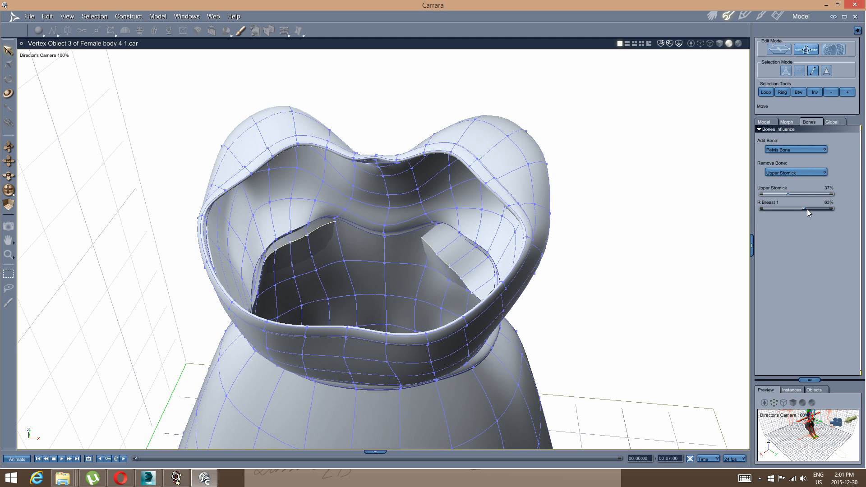
pyautogui.hotkey('ctrl', 'z')
pyautogui.hotkey('ctrl', 'z')
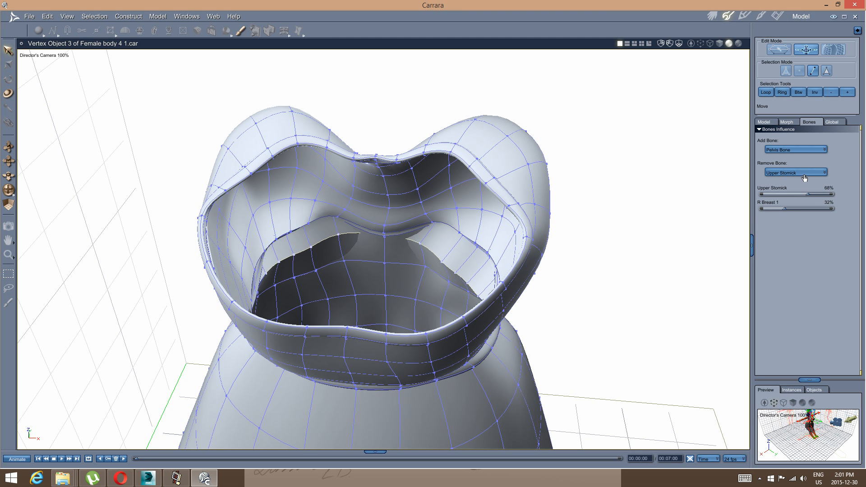
pyautogui.click(805, 173)
pyautogui.click(801, 186)
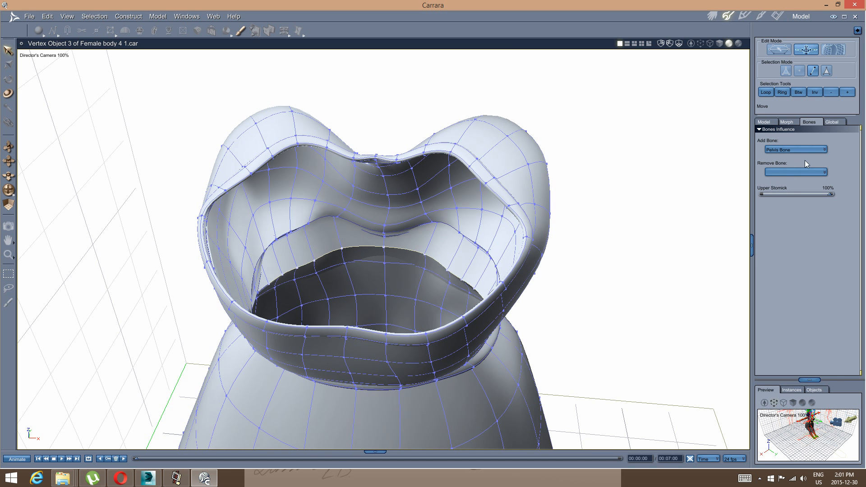
# Add the R Breast 2 bone to the selected waist rim and remove the Upper Stomick bone.
pyautogui.click(810, 149)
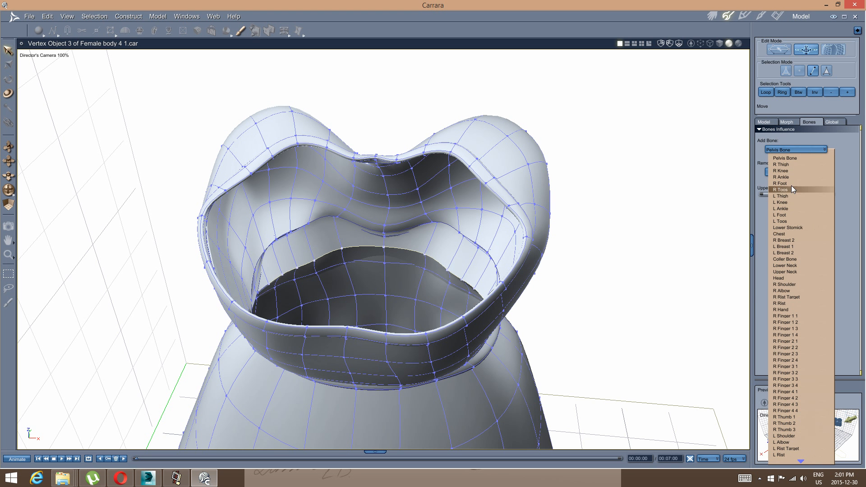
pyautogui.click(796, 241)
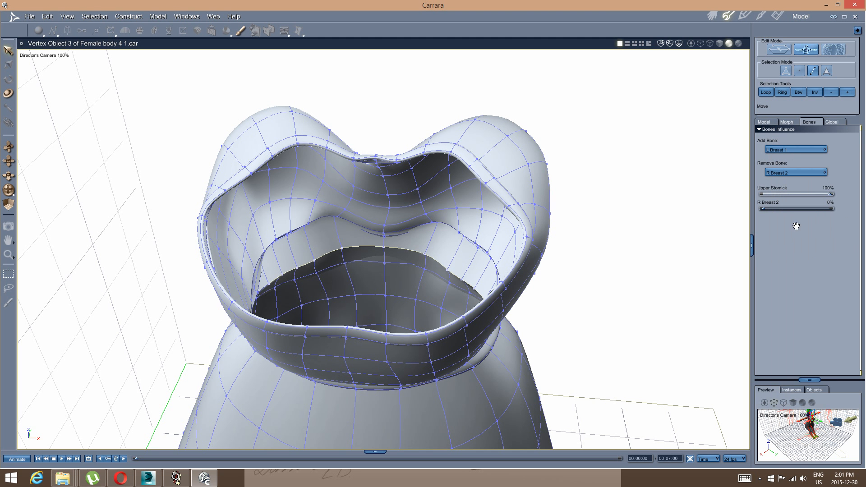
pyautogui.click(803, 174)
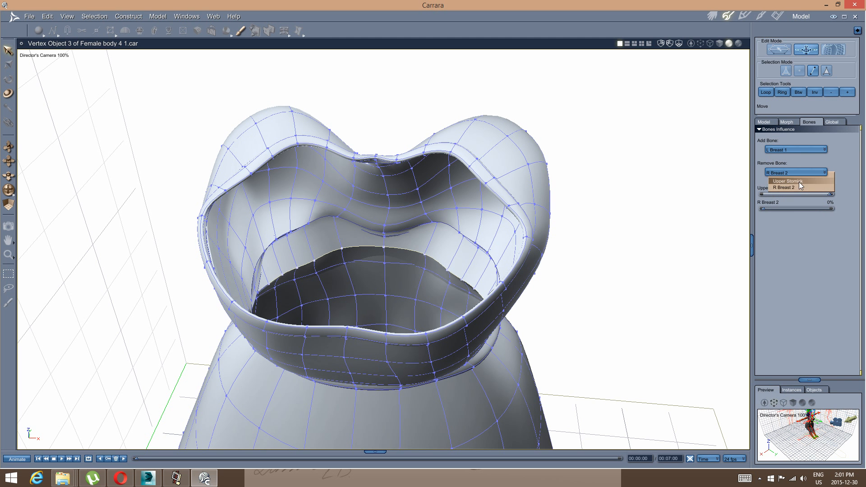
pyautogui.click(800, 181)
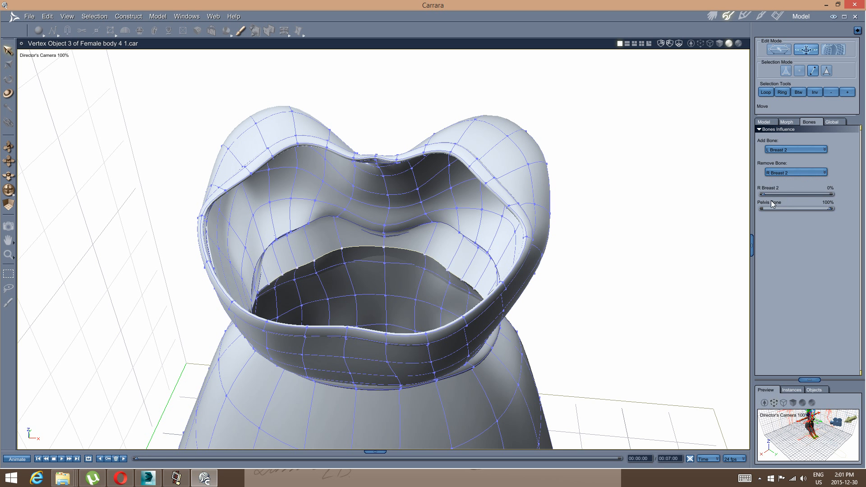
# Try an 85% R Breast 2 influence on the waist rim and remove that bone from it.
pyautogui.moveTo(763, 194); pyautogui.dragTo(812, 189)
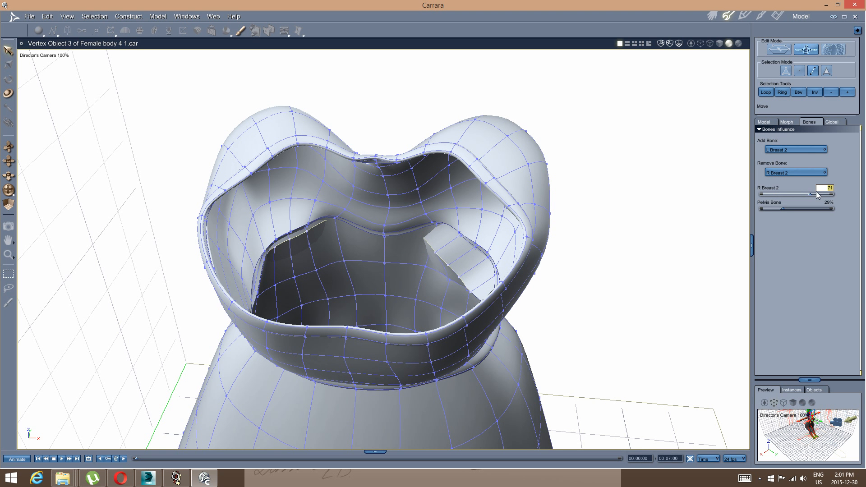
pyautogui.moveTo(817, 191); pyautogui.dragTo(819, 189)
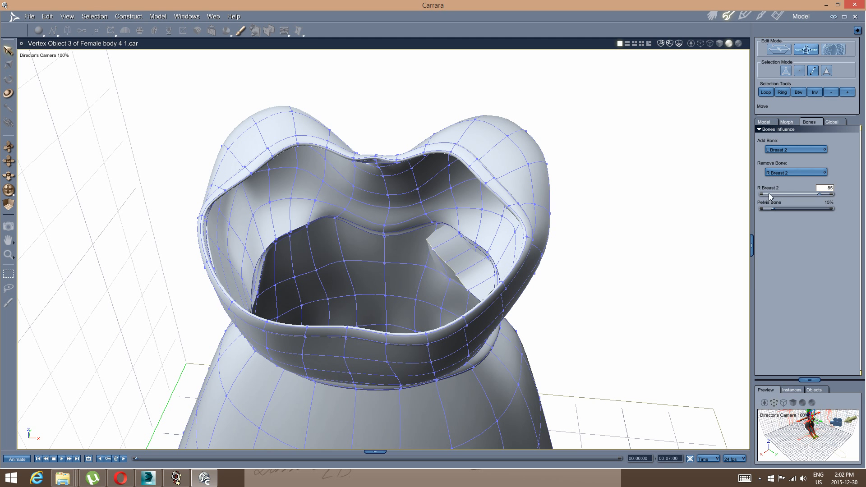
pyautogui.click(808, 172)
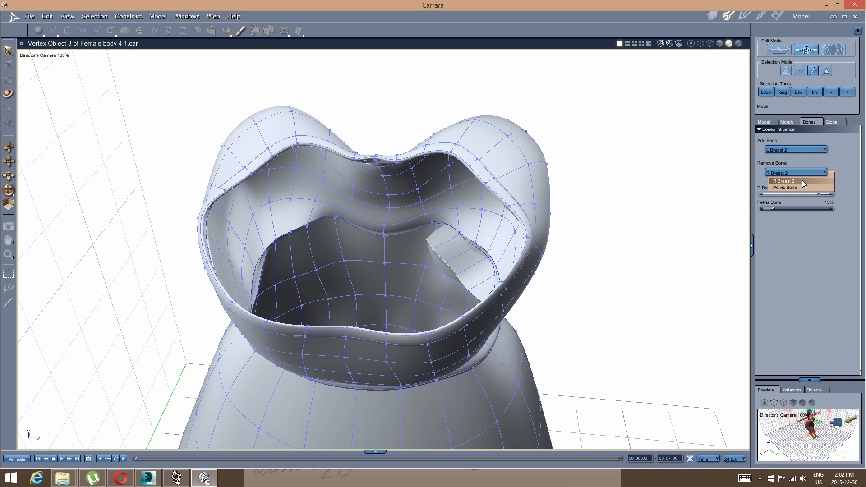
pyautogui.click(802, 180)
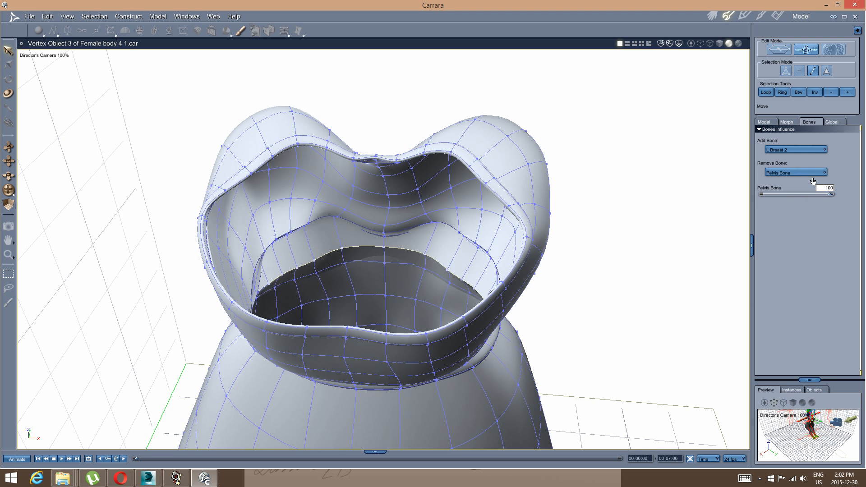
# Try to replace the Pelvis Bone with L Breast 1 on the waist rim and clear the selection.
pyautogui.click(812, 151)
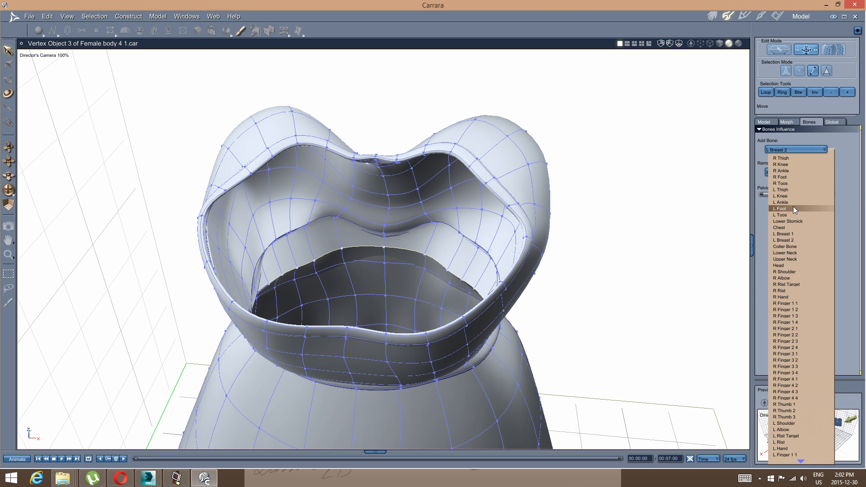
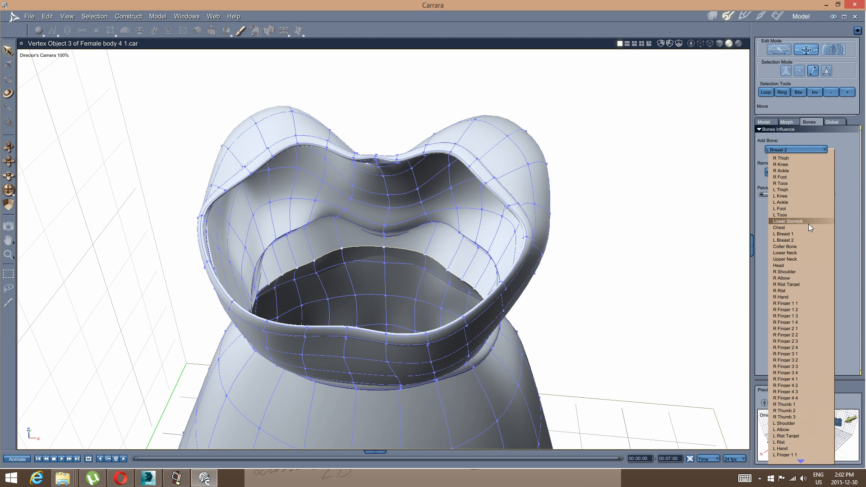
pyautogui.click(846, 281)
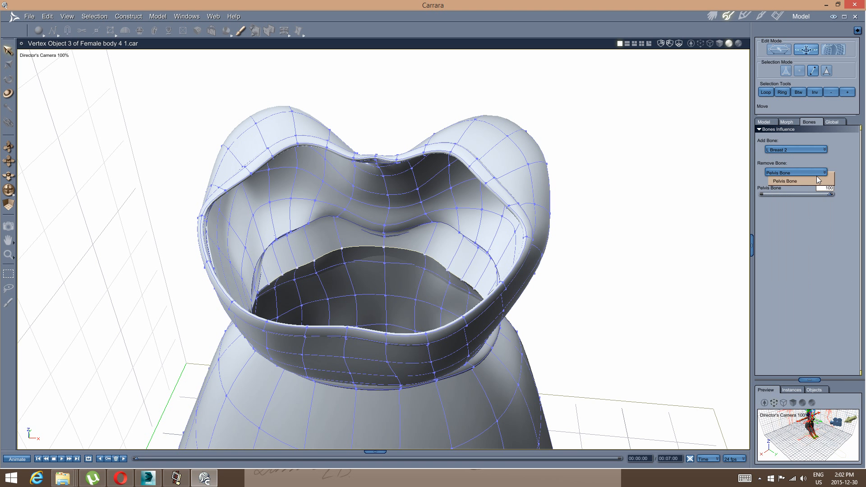
pyautogui.click(802, 150)
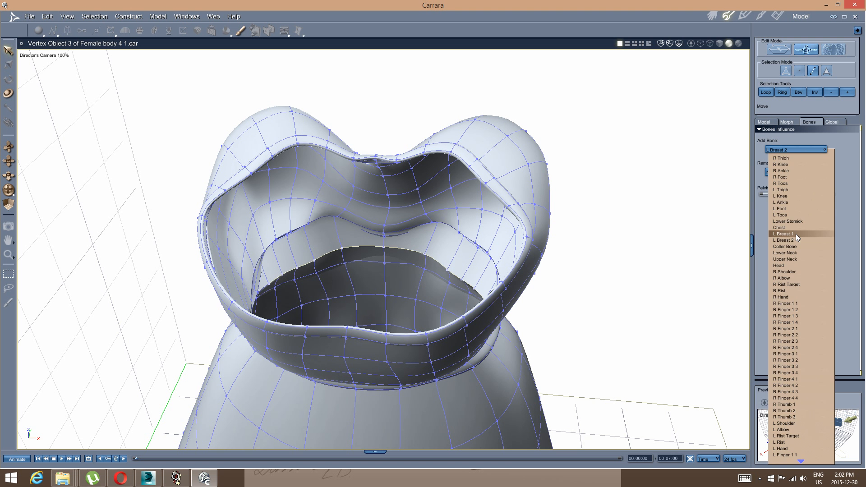
pyautogui.click(795, 233)
pyautogui.click(795, 176)
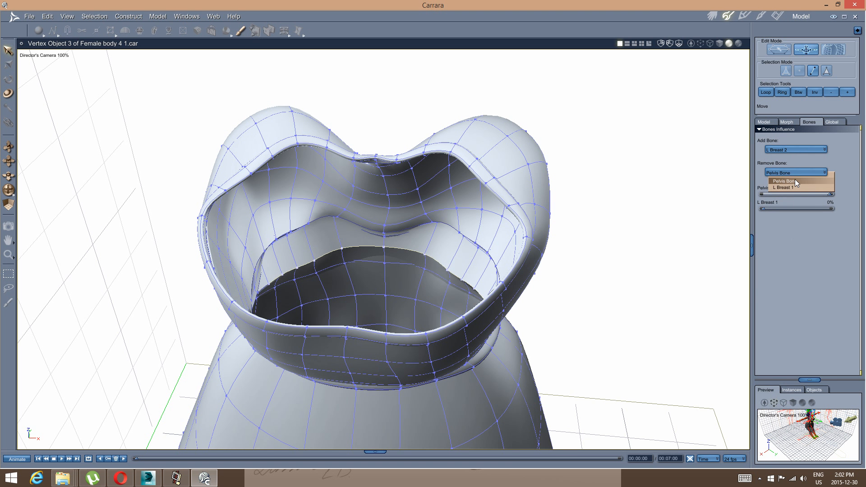
pyautogui.click(797, 187)
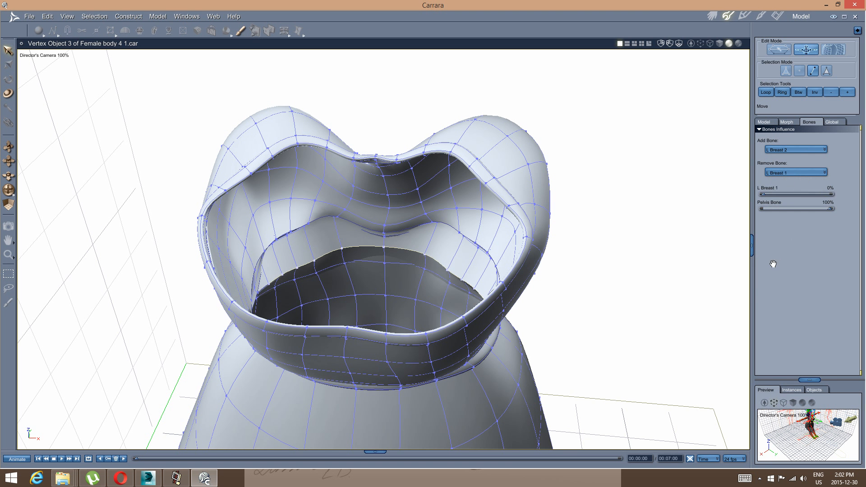
pyautogui.click(623, 261)
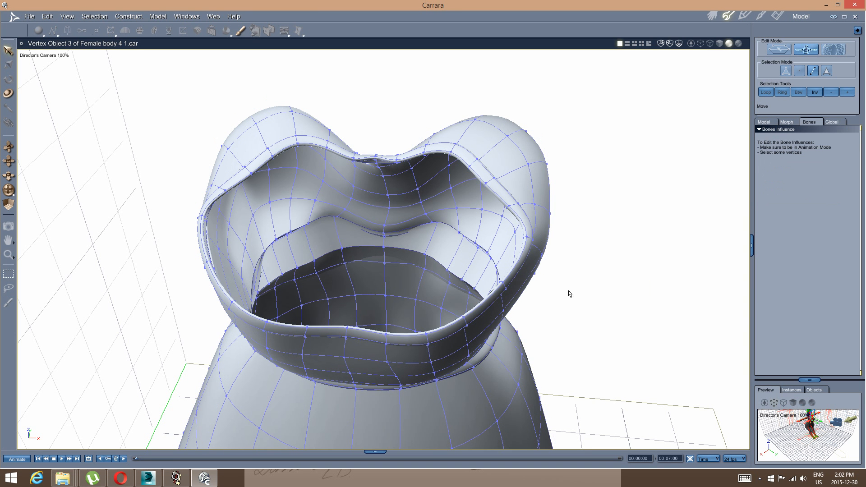
# Select the edges on one side of the waist rim and give them a 100% R Breast 1 influence.
pyautogui.click(356, 251)
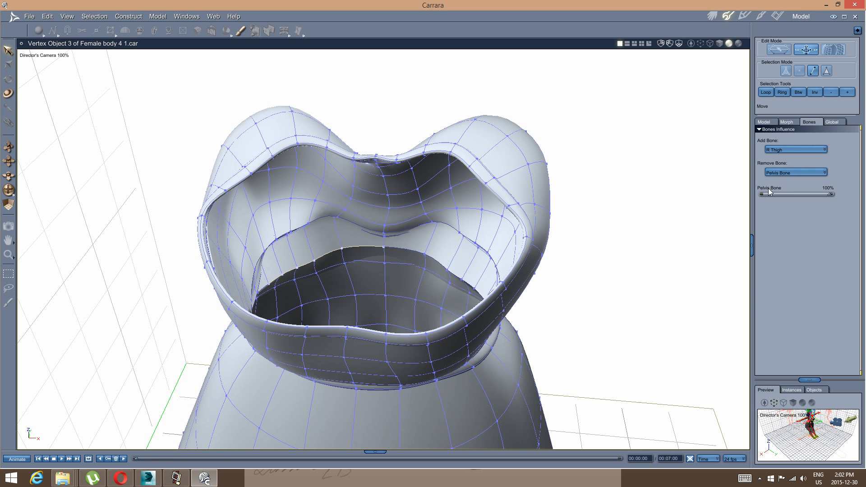
pyautogui.click(805, 150)
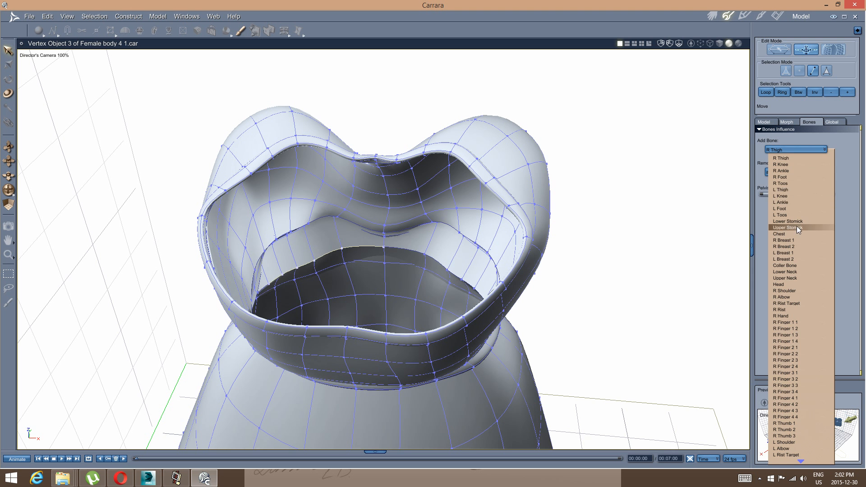
pyautogui.click(798, 240)
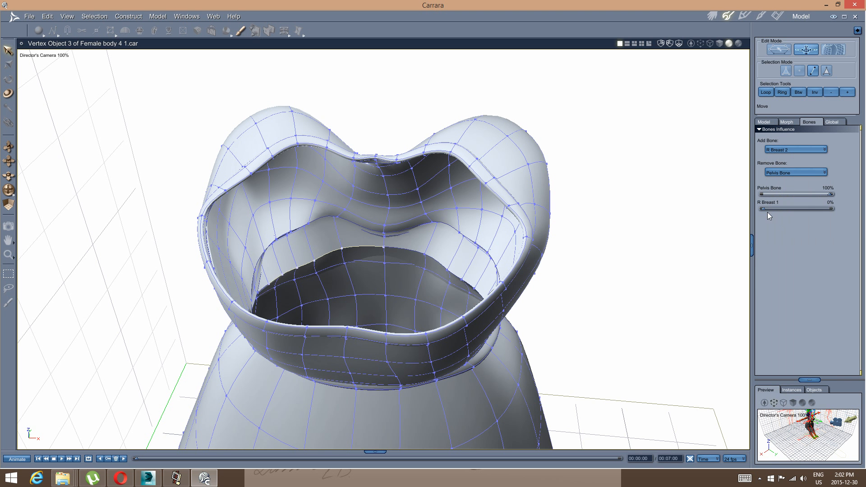
pyautogui.moveTo(775, 210); pyautogui.dragTo(864, 214)
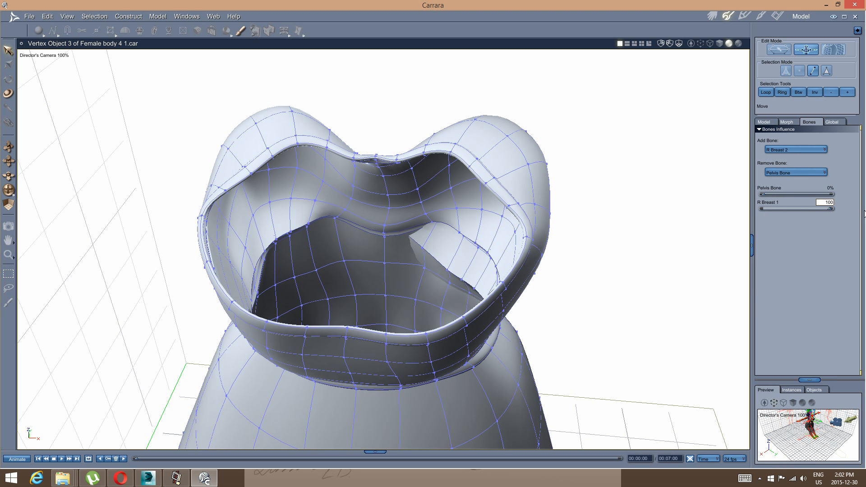
# Select the run of edges on the opposite side of the waist rim and give them a 100% L Breast 1 influence.
pyautogui.click(418, 243)
pyautogui.moveTo(378, 266); pyautogui.dragTo(535, 262, button='middle')
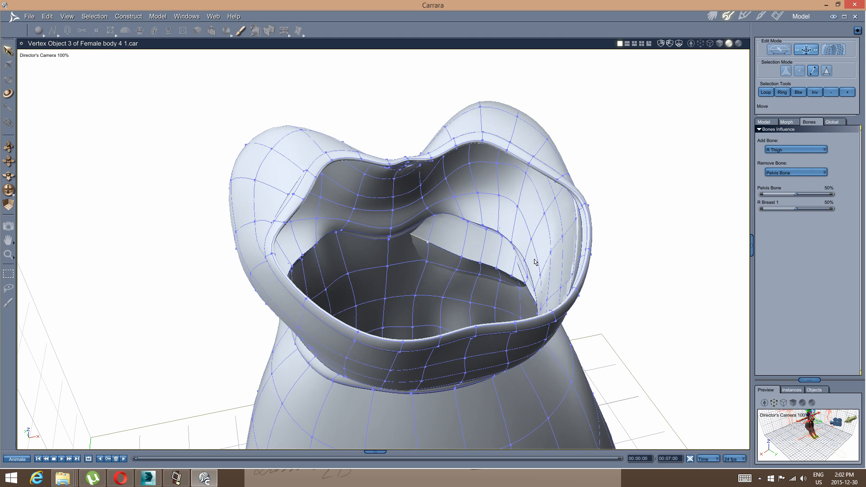
pyautogui.keyDown('shift'); pyautogui.click(508, 273); pyautogui.keyUp('shift')
pyautogui.click(799, 92)
pyautogui.click(812, 151)
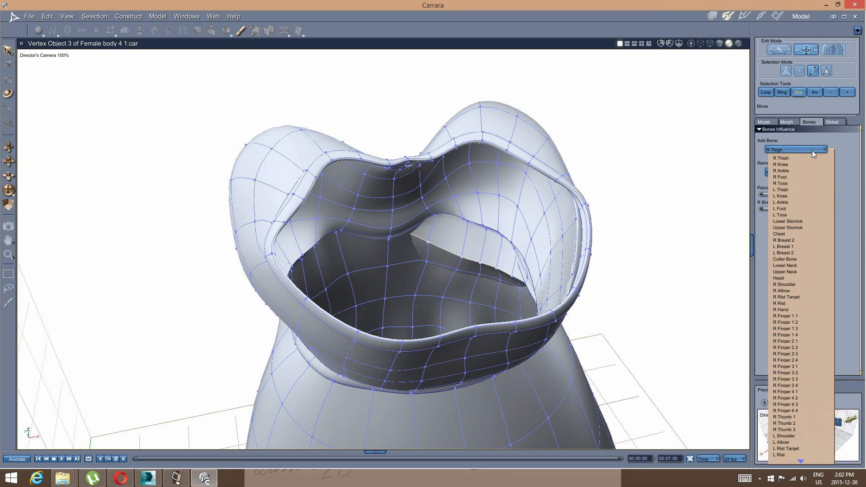
pyautogui.click(795, 246)
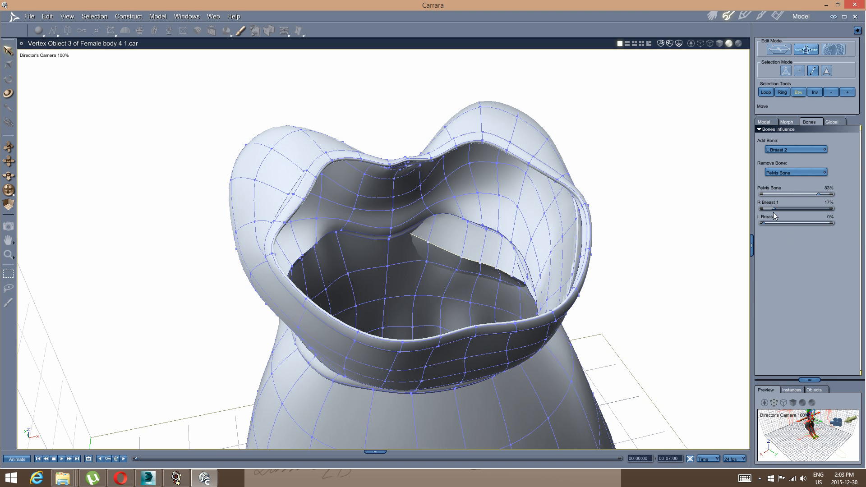
pyautogui.moveTo(764, 224); pyautogui.dragTo(850, 233)
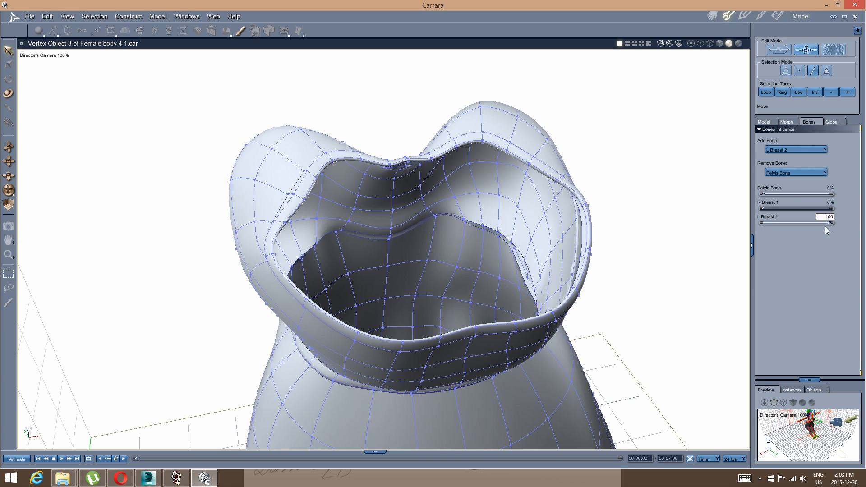
# Reduce the L Breast 1 influence on the selected rim edges to 82%.
pyautogui.moveTo(597, 270); pyautogui.dragTo(487, 251, button='middle')
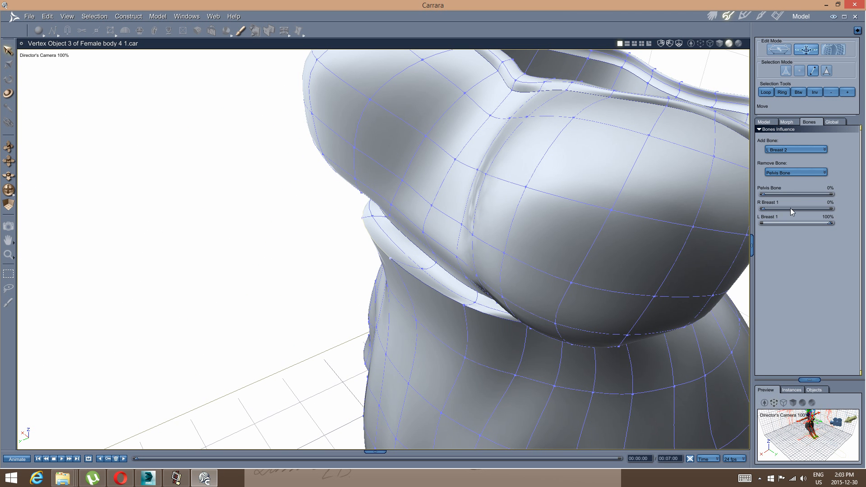
pyautogui.moveTo(826, 224); pyautogui.dragTo(812, 226)
pyautogui.moveTo(465, 260); pyautogui.dragTo(746, 189, button='middle')
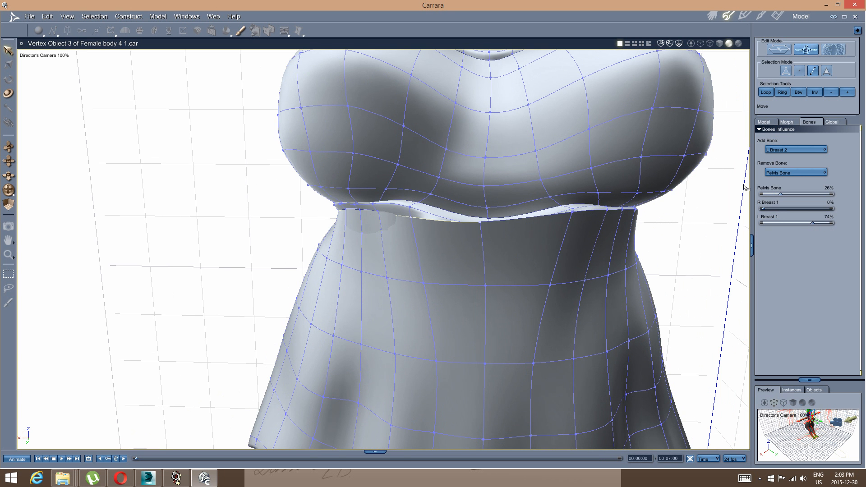
pyautogui.click(818, 223)
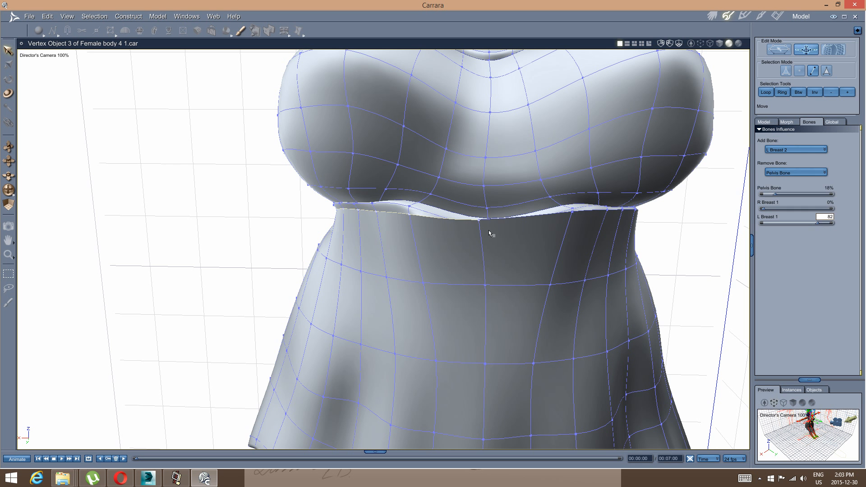
# Select only the rim edge beside the front middle and reduce its L Breast 1 influence to 66%.
pyautogui.click(703, 266)
pyautogui.click(467, 221)
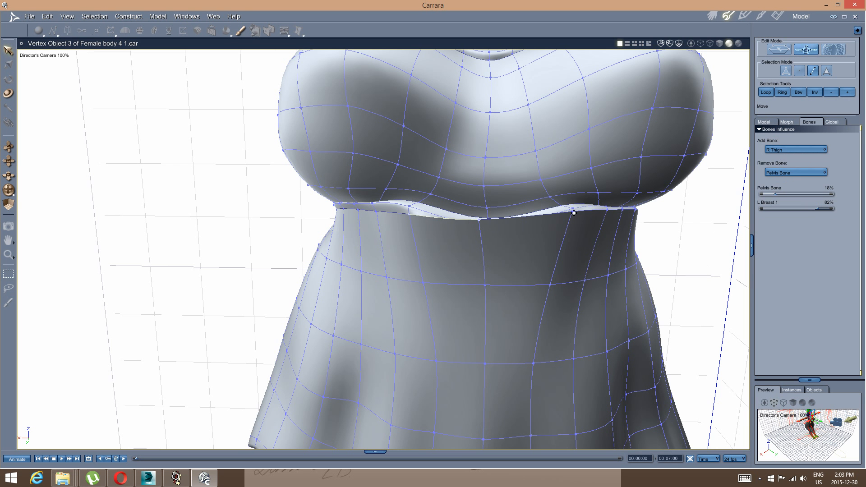
pyautogui.moveTo(574, 212); pyautogui.dragTo(526, 222, button='middle')
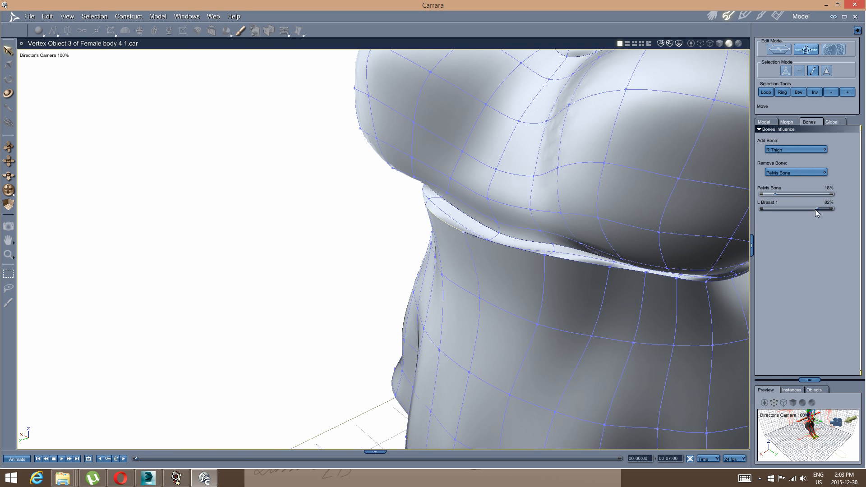
pyautogui.moveTo(816, 210); pyautogui.dragTo(808, 207)
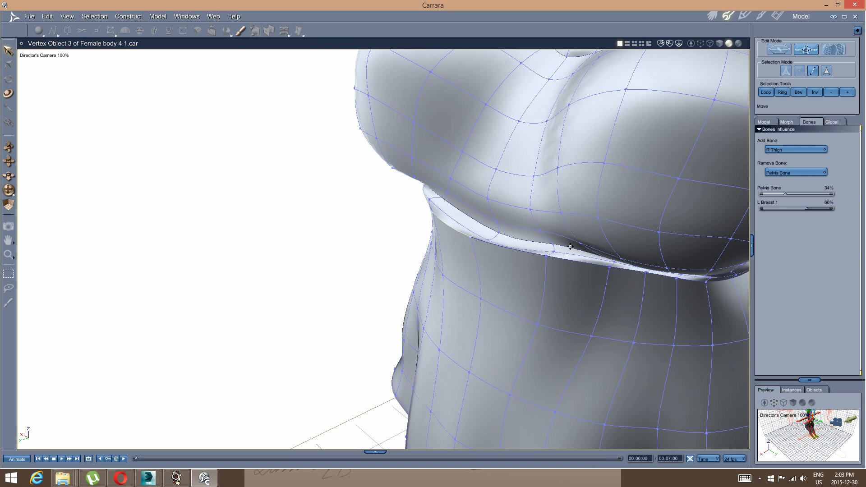
# Select only the front middle vertex of the waist rim and reduce its L Breast 1 influence to 7%.
pyautogui.moveTo(570, 246); pyautogui.dragTo(627, 235, button='middle')
pyautogui.click(729, 240)
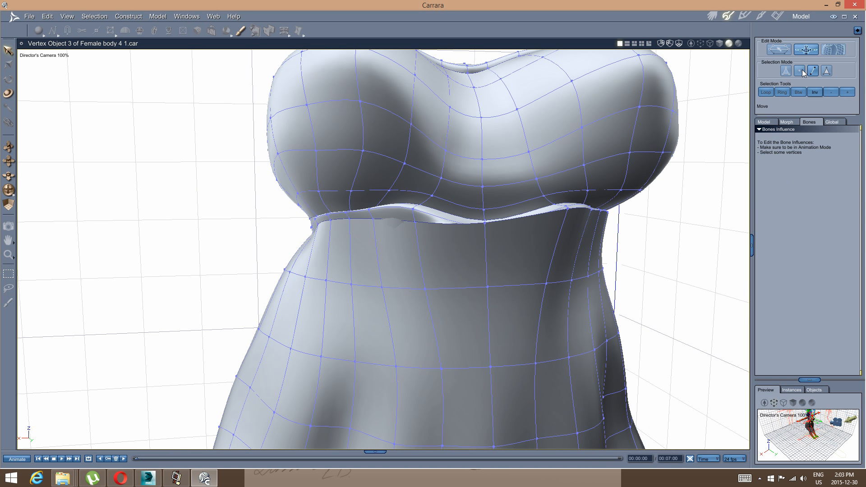
pyautogui.click(802, 71)
pyautogui.click(485, 223)
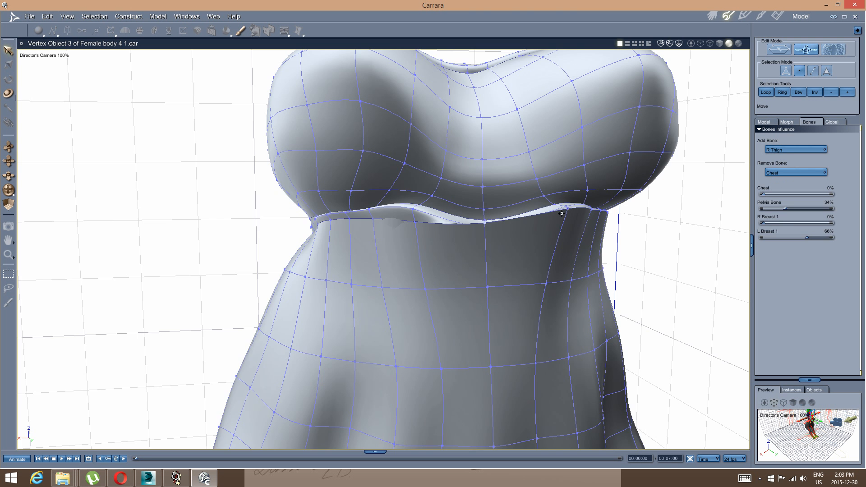
pyautogui.moveTo(485, 224); pyautogui.dragTo(538, 223, button='middle')
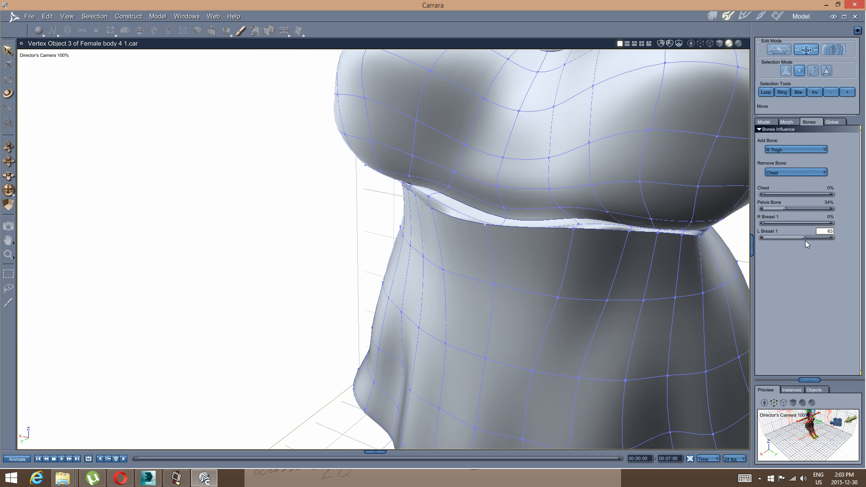
pyautogui.moveTo(801, 241); pyautogui.dragTo(766, 241)
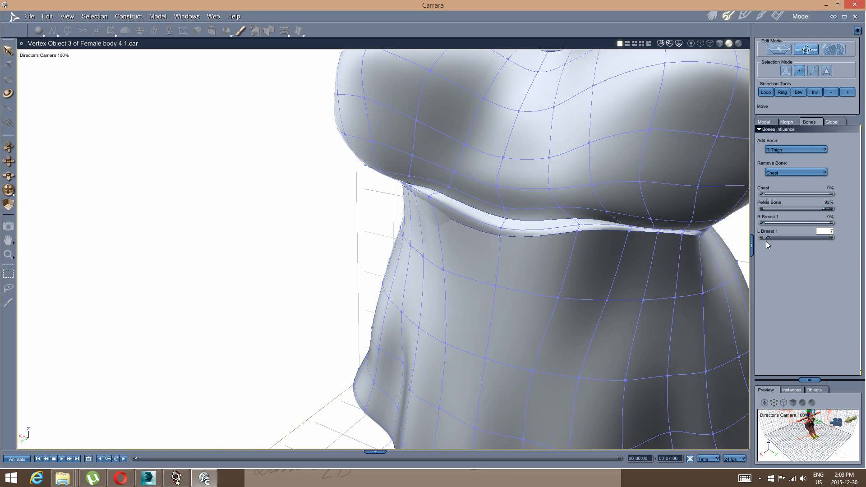
pyautogui.moveTo(499, 278); pyautogui.dragTo(540, 271, button='middle')
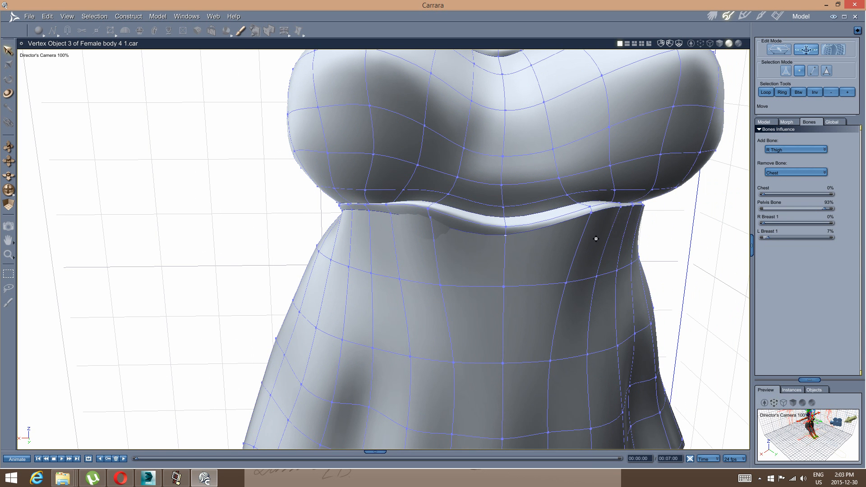
# Select the rim vertex under the R Breast 1 side and reduce its R Breast 1 influence to 83%.
pyautogui.moveTo(596, 239); pyautogui.dragTo(582, 221, button='middle')
pyautogui.click(589, 211)
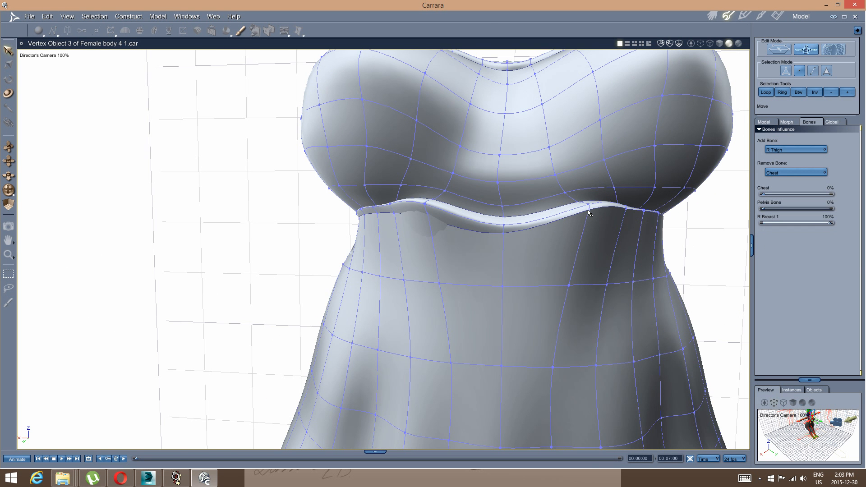
pyautogui.click(641, 214)
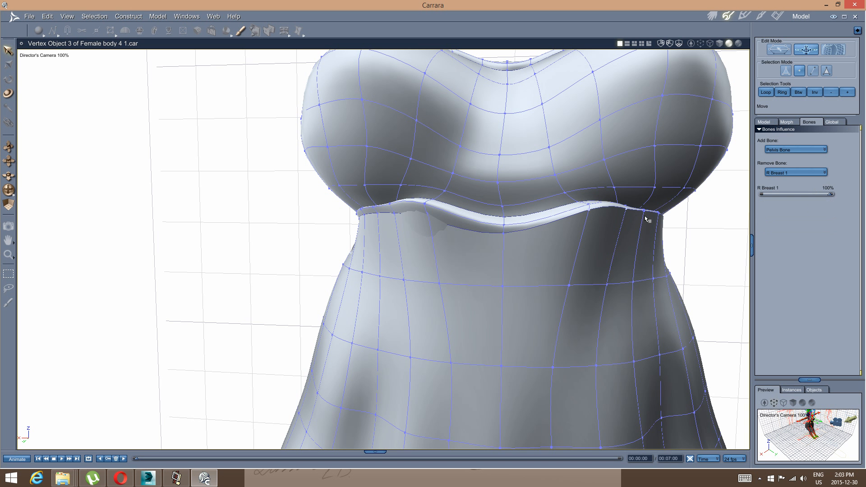
pyautogui.moveTo(666, 227); pyautogui.dragTo(491, 245, button='middle')
pyautogui.click(799, 172)
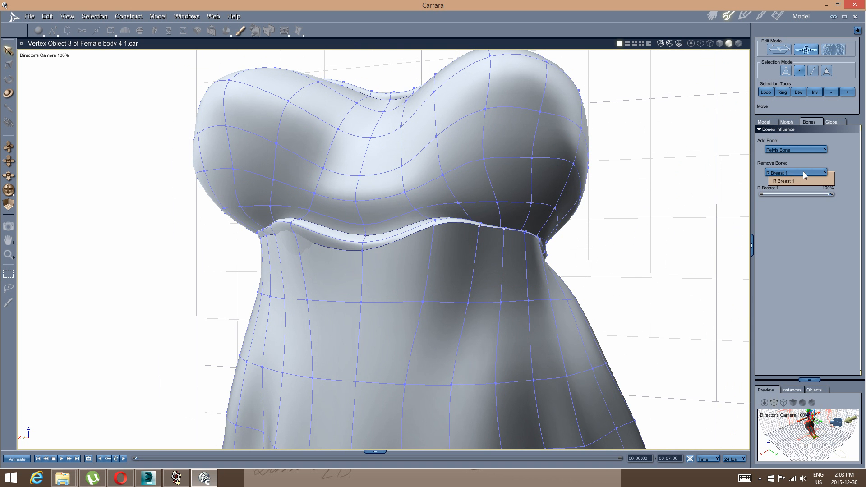
pyautogui.click(803, 172)
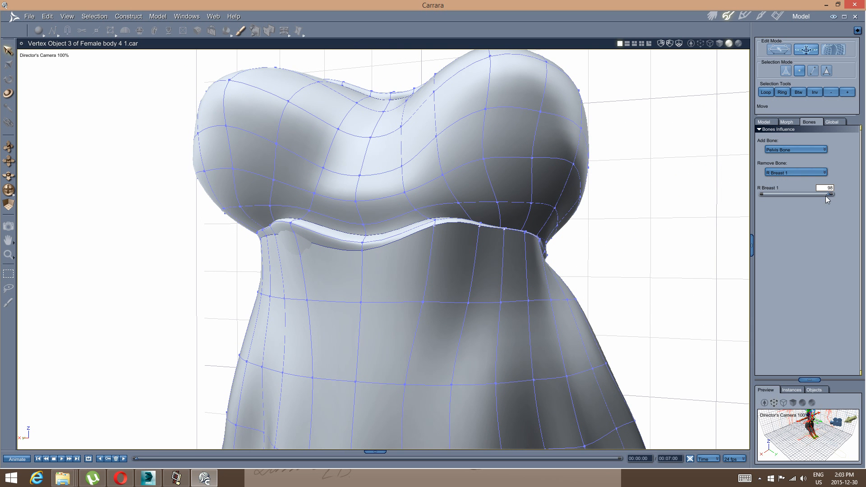
pyautogui.moveTo(827, 199); pyautogui.dragTo(817, 197)
pyautogui.moveTo(590, 251); pyautogui.dragTo(546, 251, button='middle')
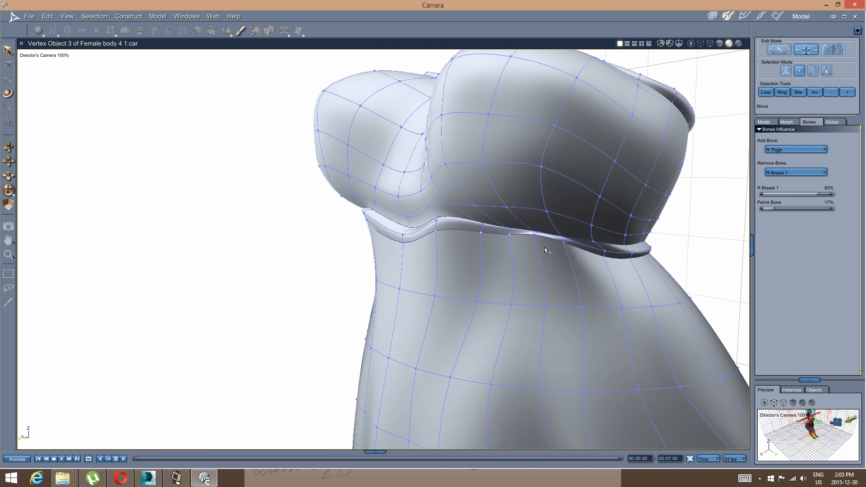
# Select the neighbouring rim vertex on the same side and reduce its R Breast 1 influence to 82%.
pyautogui.click(539, 240)
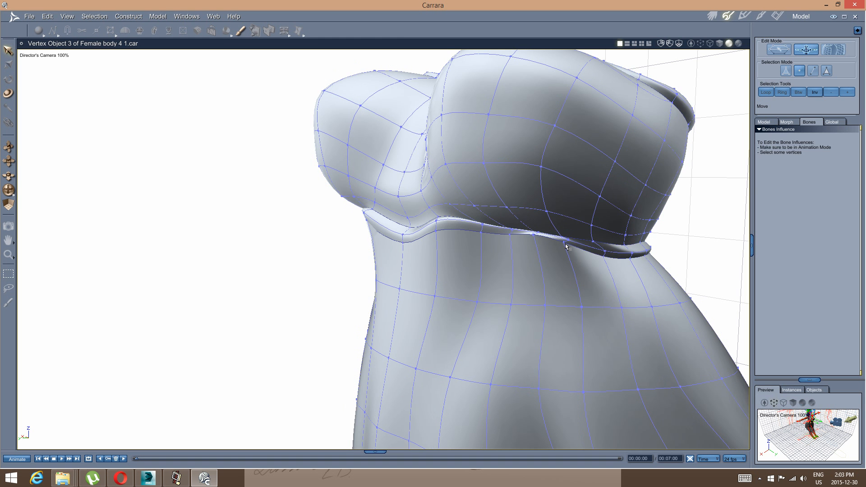
pyautogui.click(564, 244)
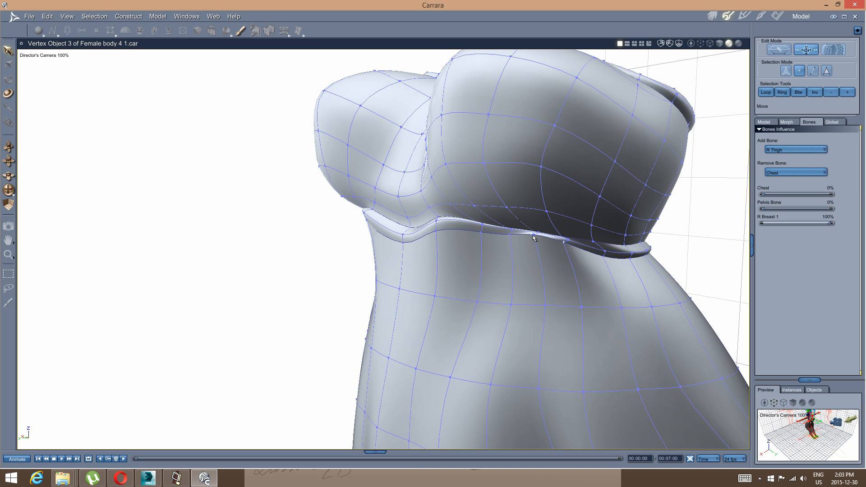
pyautogui.click(534, 237)
pyautogui.moveTo(829, 195); pyautogui.dragTo(817, 195)
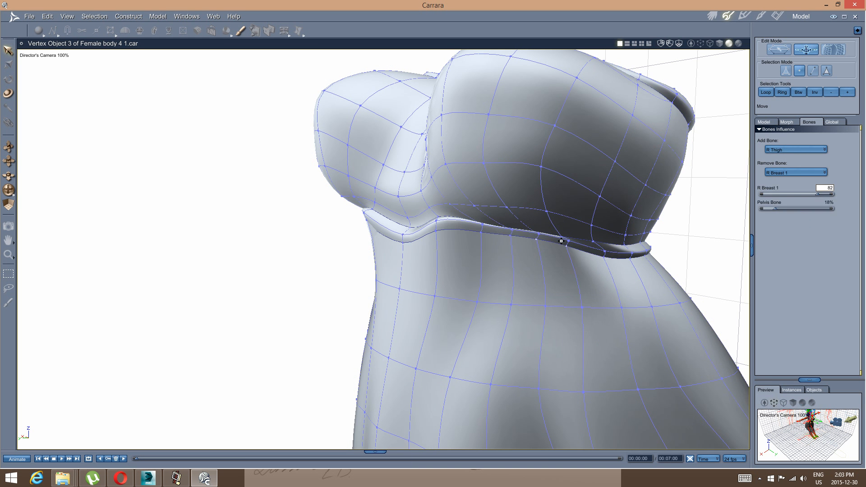
# Examine the garment's upper rim and check the vertices influenced by R Breast 2 and R Breast 1 with weight painting.
pyautogui.moveTo(418, 251); pyautogui.dragTo(537, 250, button='middle')
pyautogui.scroll(-5, 386, 251)
pyautogui.moveTo(329, 304); pyautogui.dragTo(372, 321, button='middle')
pyautogui.scroll(5, 371, 318)
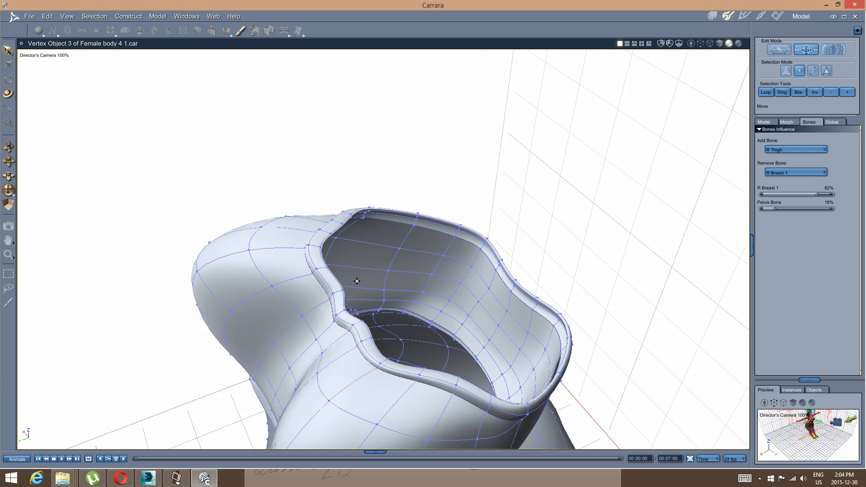
pyautogui.moveTo(355, 282)
pyautogui.mouseDown(button='middle')
pyautogui.moveTo(339, 293)
pyautogui.moveTo(356, 280)
pyautogui.moveTo(380, 284)
pyautogui.moveTo(363, 284)
pyautogui.moveTo(370, 281)
pyautogui.mouseUp(button='middle')
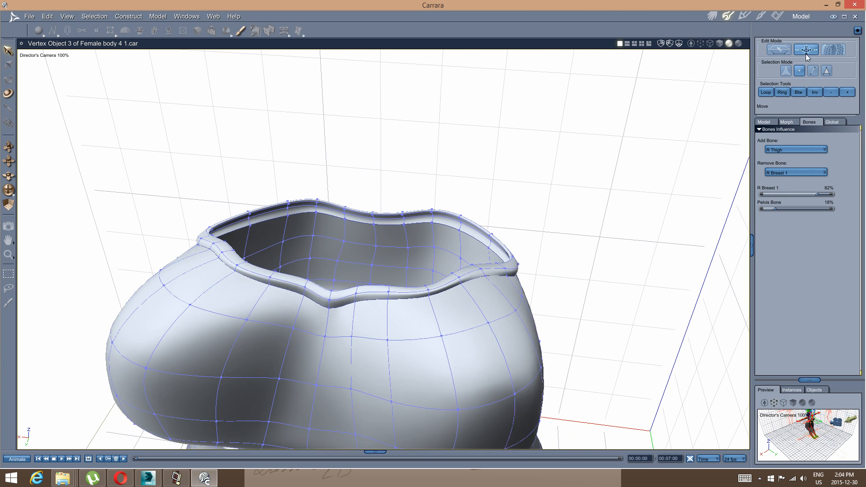
pyautogui.click(240, 30)
pyautogui.moveTo(280, 200); pyautogui.dragTo(300, 201, button='middle')
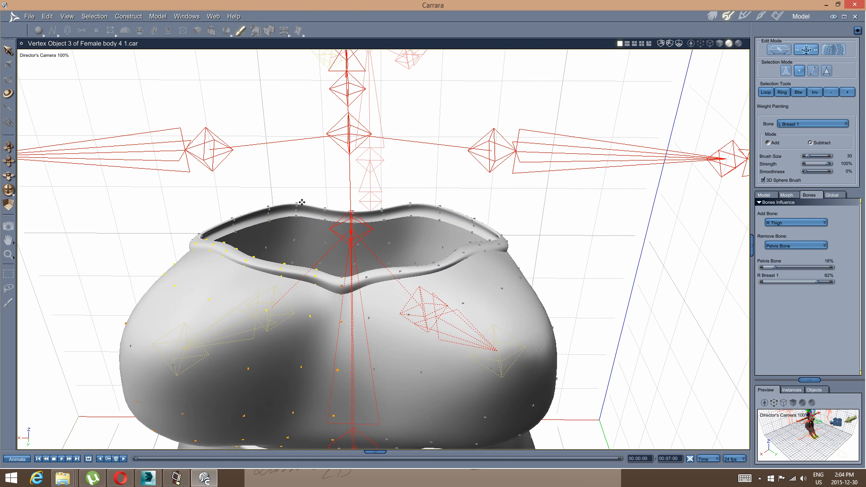
pyautogui.click(422, 309)
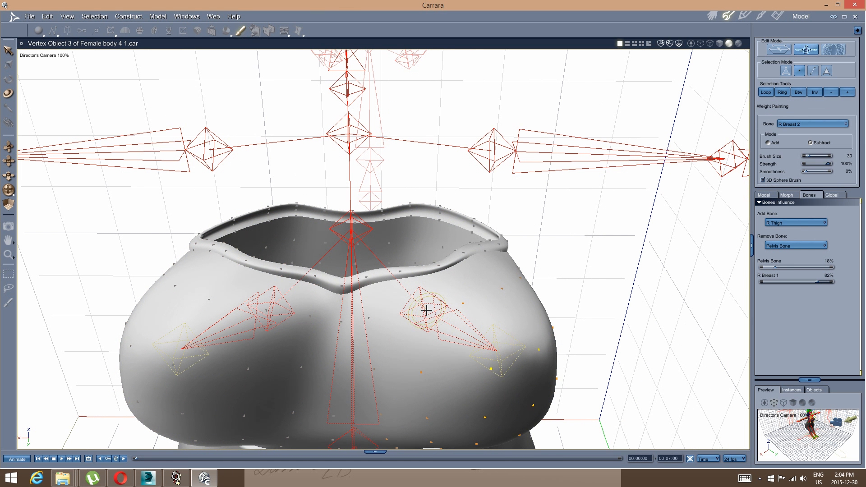
pyautogui.moveTo(405, 311)
pyautogui.mouseDown(button='middle')
pyautogui.moveTo(410, 320)
pyautogui.moveTo(441, 317)
pyautogui.moveTo(386, 313)
pyautogui.moveTo(404, 306)
pyautogui.mouseUp(button='middle')
pyautogui.click(406, 312)
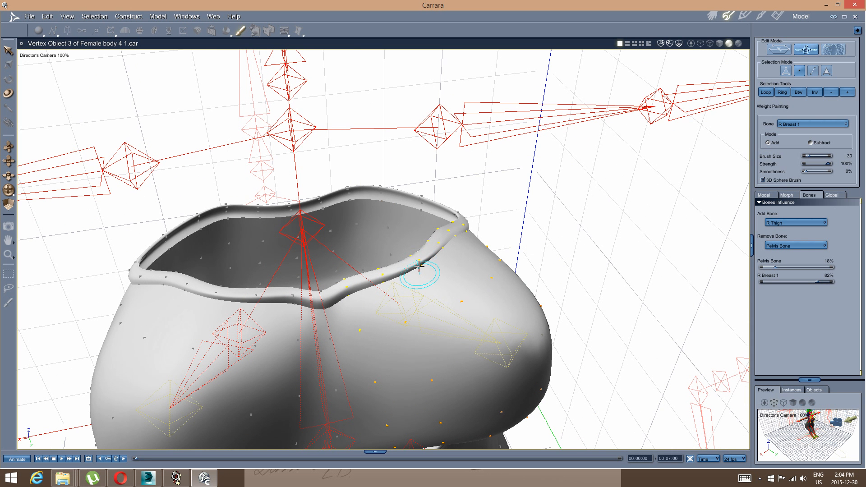
# Check the vertices influenced by L Breast 2 and L Breast 1 with weight painting.
pyautogui.moveTo(389, 291); pyautogui.dragTo(390, 316, button='middle')
pyautogui.press('Up')
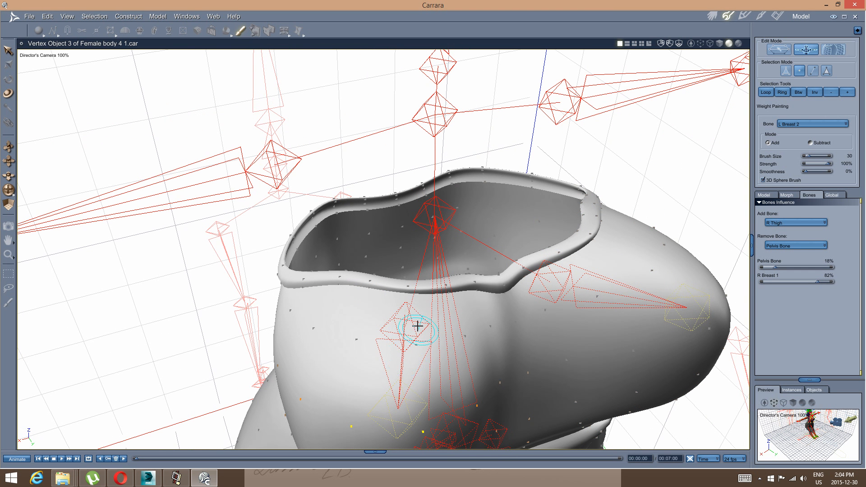
pyautogui.moveTo(415, 324)
pyautogui.mouseDown(button='middle')
pyautogui.moveTo(383, 301)
pyautogui.moveTo(401, 303)
pyautogui.mouseUp(button='middle')
pyautogui.click(457, 328)
pyautogui.moveTo(427, 331); pyautogui.dragTo(454, 271, button='middle')
# Return to the assembled scene and send the bones of Lancy's body to their reference position.
pyautogui.click(712, 17)
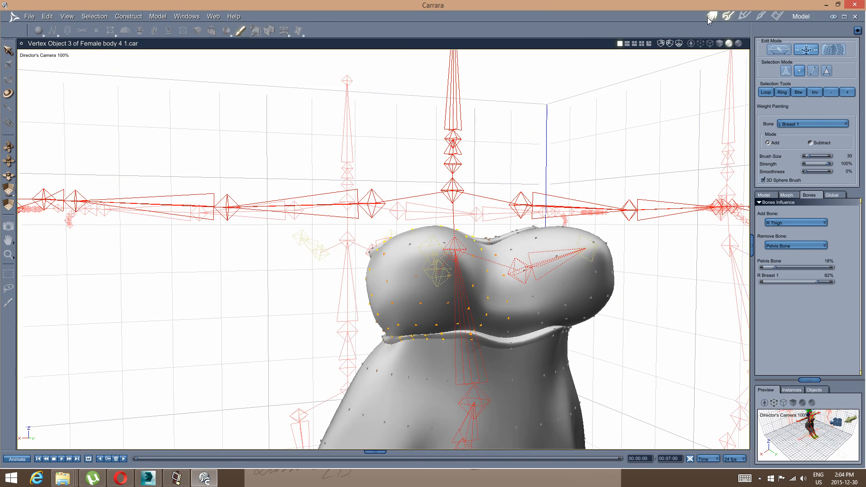
pyautogui.moveTo(452, 166)
pyautogui.mouseDown(button='middle')
pyautogui.moveTo(572, 157)
pyautogui.moveTo(539, 162)
pyautogui.moveTo(539, 170)
pyautogui.moveTo(386, 187)
pyautogui.moveTo(439, 171)
pyautogui.mouseUp(button='middle')
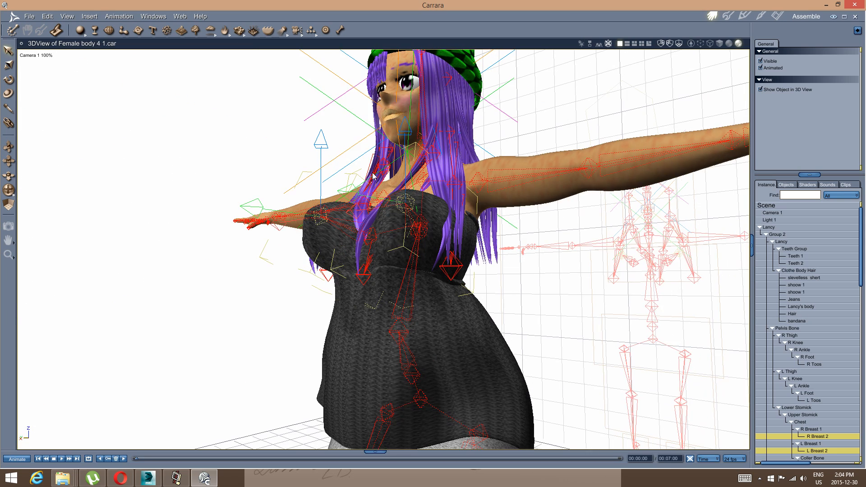
pyautogui.click(797, 306)
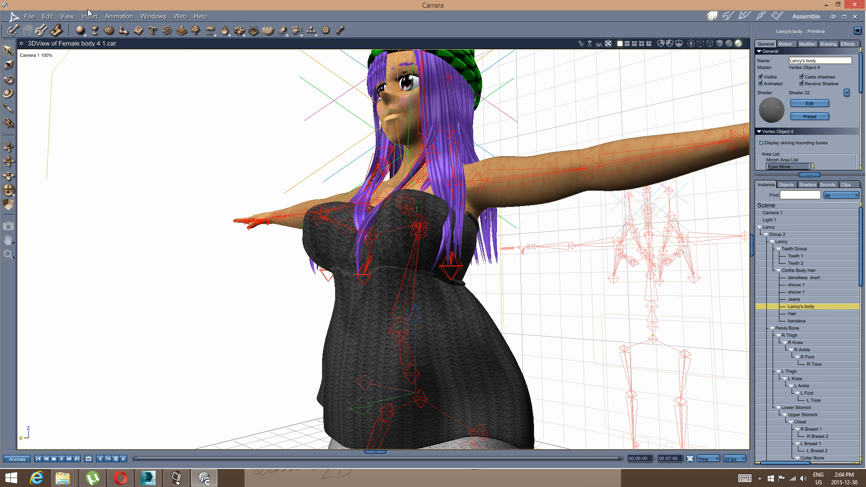
pyautogui.click(115, 19)
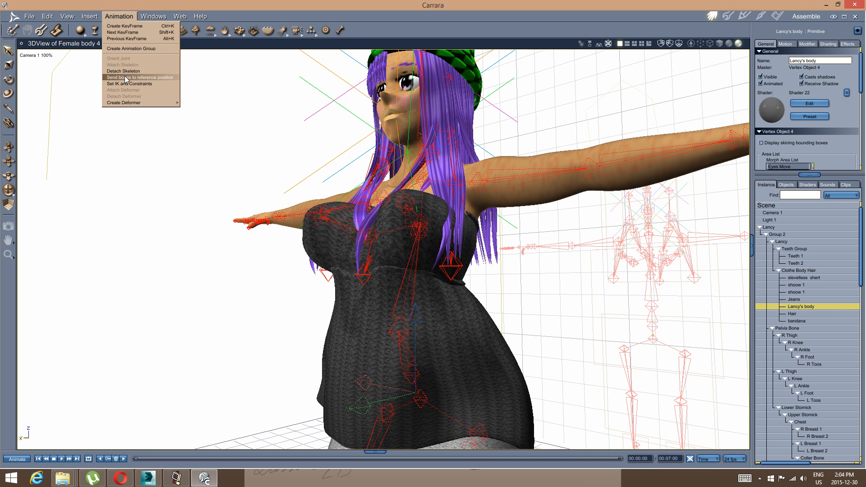
pyautogui.click(125, 76)
pyautogui.moveTo(305, 191); pyautogui.dragTo(298, 212, button='middle')
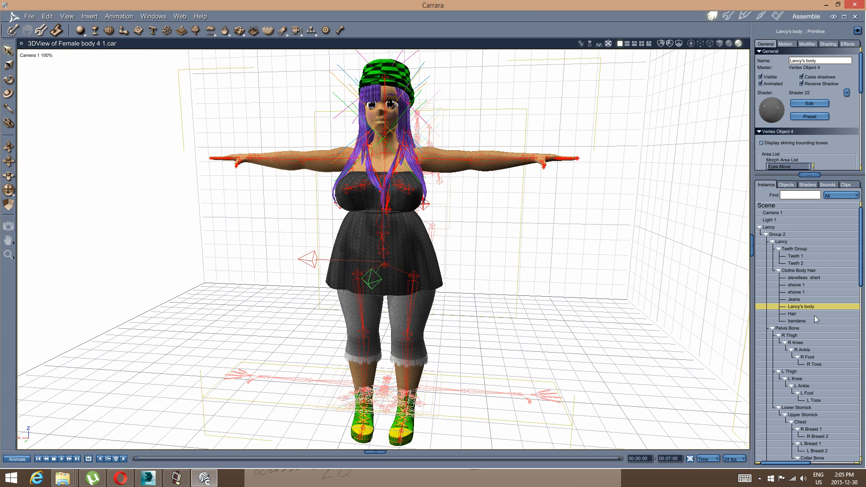
# Select the slevelless shert object and examine its fit around the chest and waist from several angles.
pyautogui.click(797, 277)
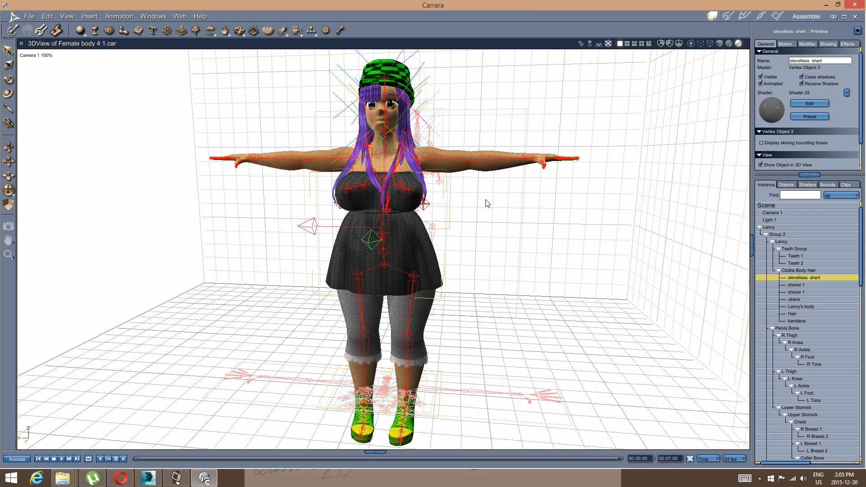
pyautogui.moveTo(396, 185); pyautogui.dragTo(212, 382, button='middle')
pyautogui.click(176, 478)
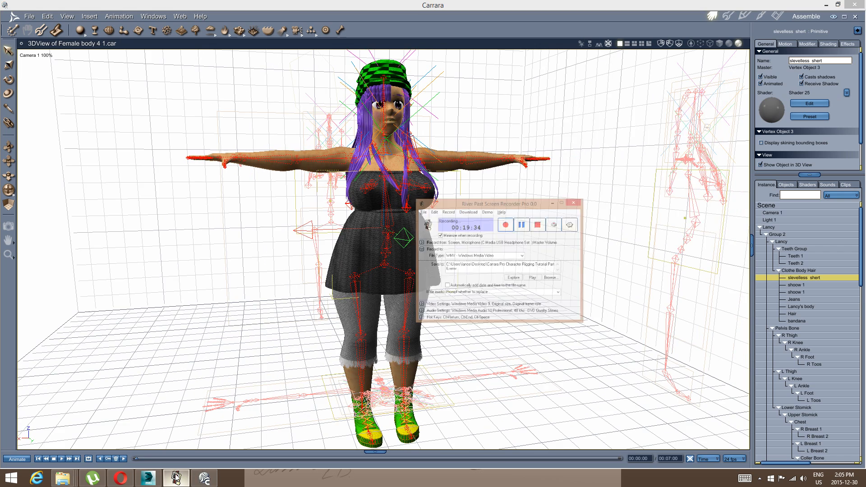
pyautogui.click(533, 331)
pyautogui.moveTo(533, 330); pyautogui.dragTo(455, 294, button='middle')
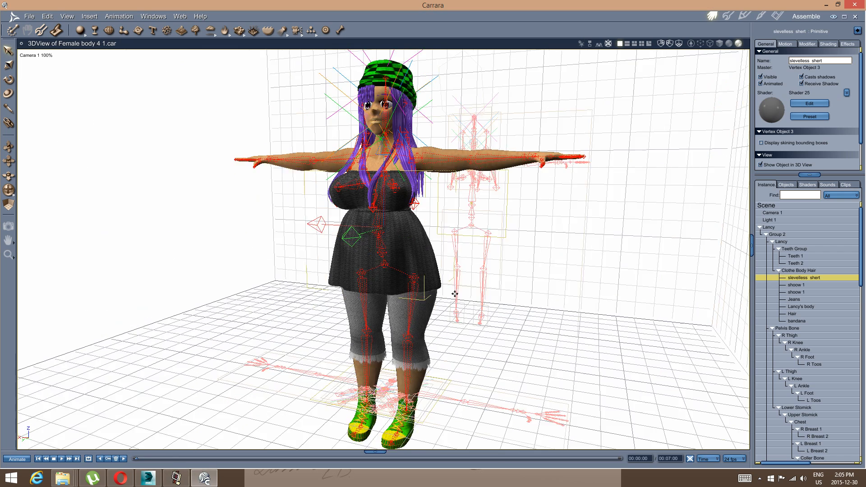
pyautogui.scroll(5, 449, 248)
pyautogui.scroll(-3, 449, 247)
pyautogui.moveTo(254, 310); pyautogui.dragTo(489, 278, button='middle')
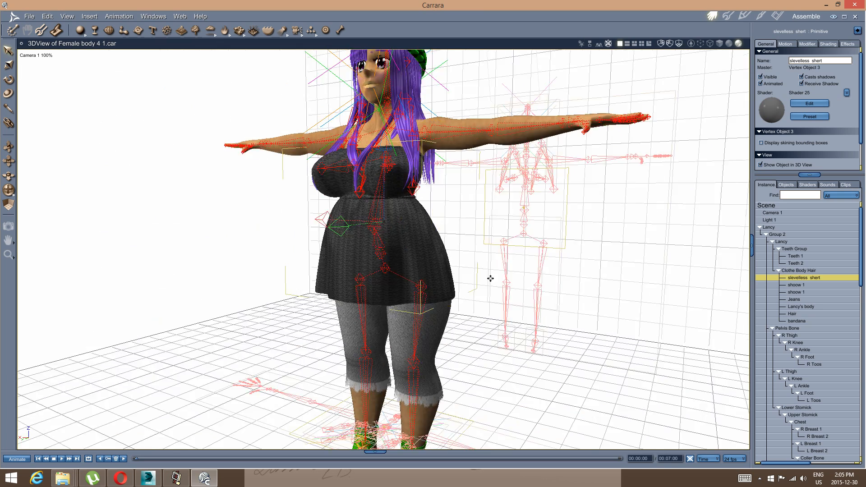
pyautogui.scroll(5, 424, 242)
pyautogui.moveTo(424, 242); pyautogui.dragTo(364, 264, button='middle')
pyautogui.scroll(-6, 416, 231)
pyautogui.scroll(4, 407, 289)
# Reopen the garment mesh in animation mode and examine its bone influences with weight painting.
pyautogui.click(727, 16)
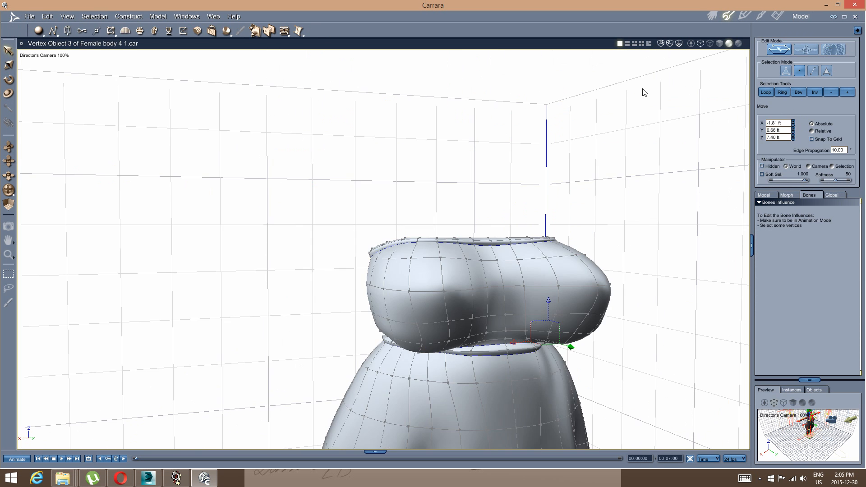
pyautogui.click(797, 50)
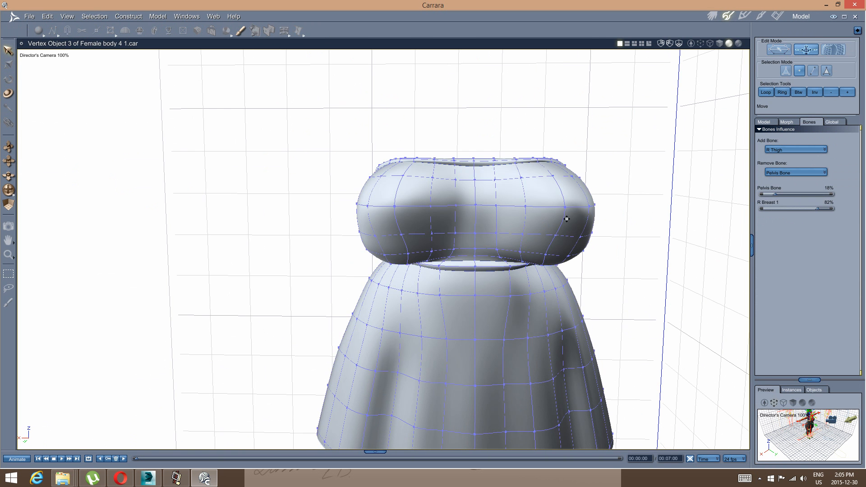
pyautogui.moveTo(563, 218); pyautogui.dragTo(677, 143, button='middle')
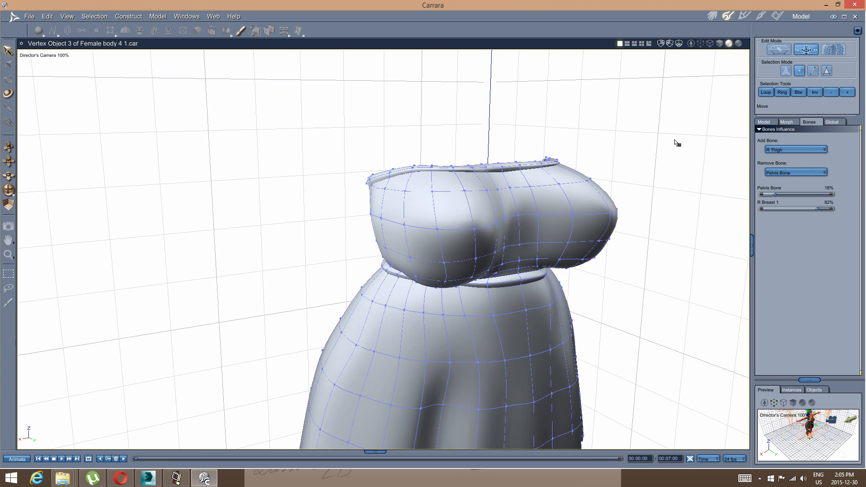
pyautogui.click(239, 33)
pyautogui.moveTo(633, 175)
pyautogui.mouseDown(button='middle')
pyautogui.moveTo(570, 195)
pyautogui.moveTo(522, 189)
pyautogui.moveTo(461, 221)
pyautogui.moveTo(511, 159)
pyautogui.mouseUp(button='middle')
# Return to the assembled scene and examine the garment's waist from the front.
pyautogui.click(713, 17)
pyautogui.moveTo(607, 180); pyautogui.dragTo(444, 208, button='middle')
pyautogui.moveTo(459, 333); pyautogui.dragTo(427, 294, button='middle')
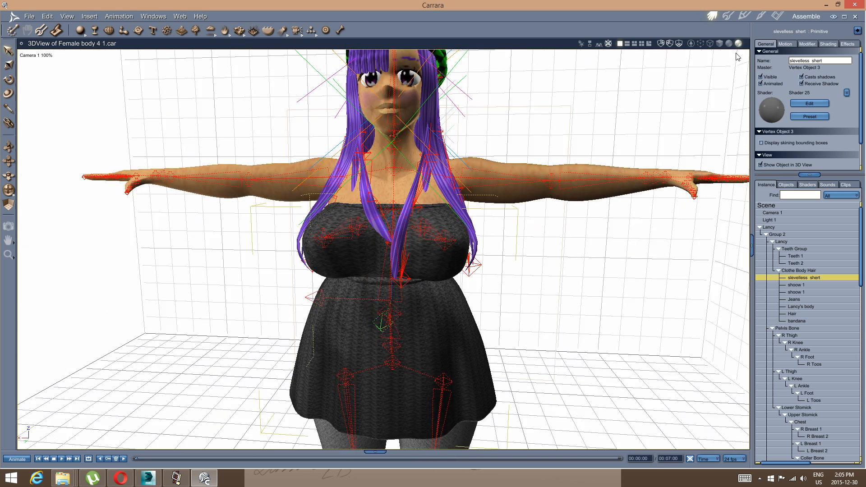
# Switch the interactive renderer to Software and back to OpenGL, apply the settings, and return the viewport to textured shading.
pyautogui.click(691, 44)
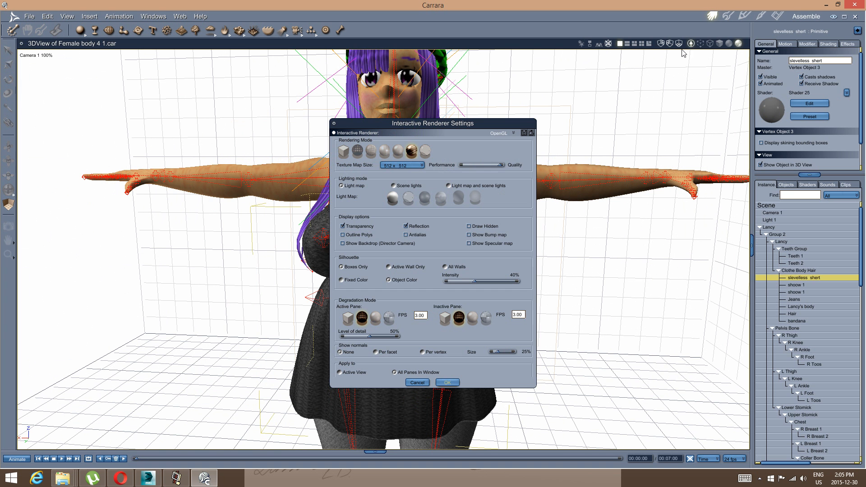
pyautogui.click(512, 134)
pyautogui.click(503, 147)
pyautogui.click(507, 134)
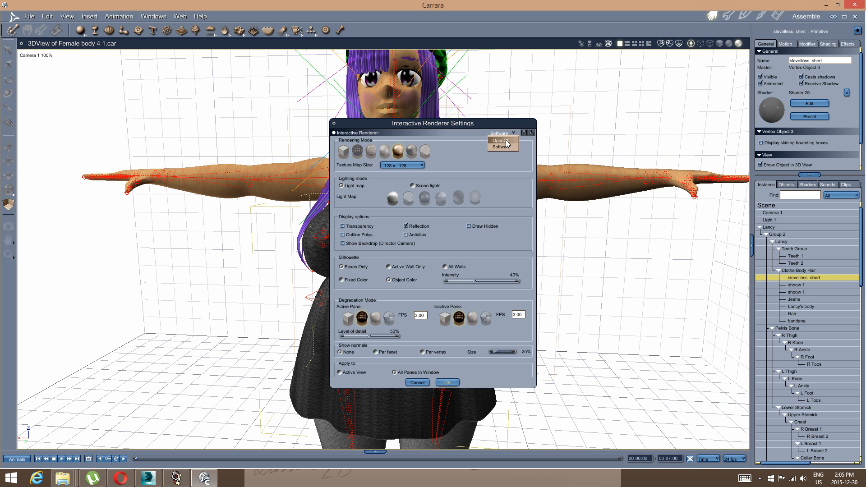
pyautogui.click(500, 143)
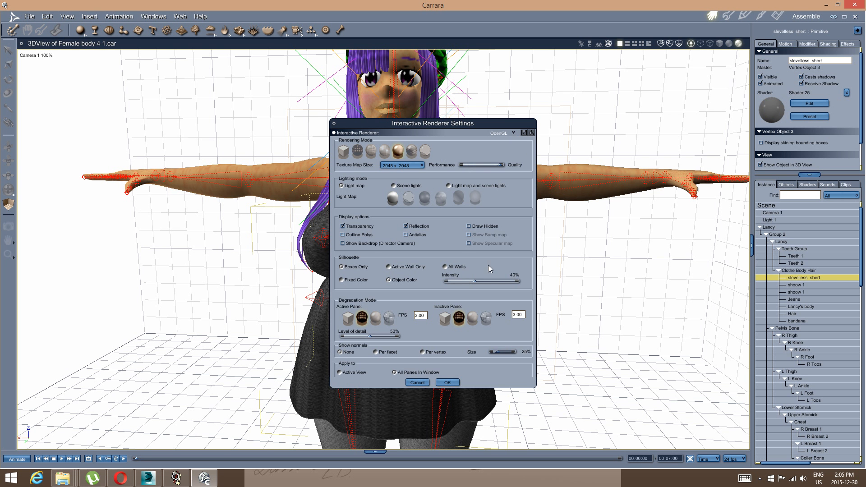
pyautogui.click(447, 382)
pyautogui.moveTo(506, 261); pyautogui.dragTo(451, 254)
pyautogui.click(739, 44)
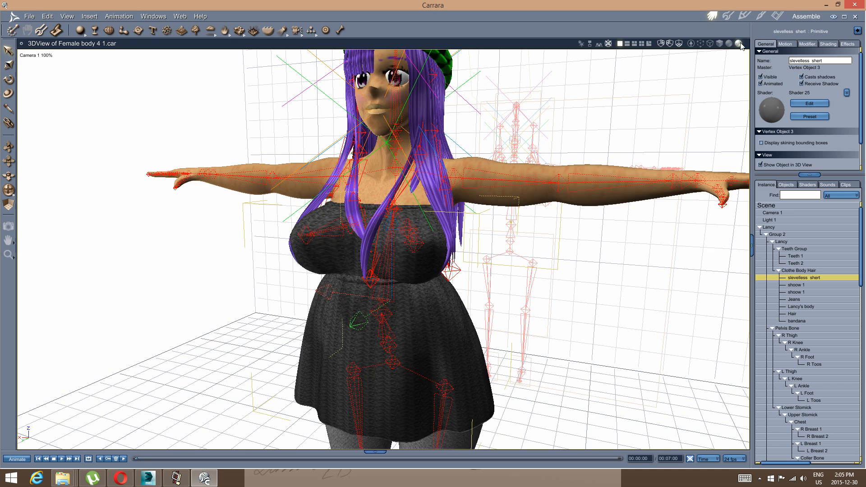
# Raise the interactive renderer's texture map size and shift its performance setting further towards quality.
pyautogui.moveTo(414, 229)
pyautogui.mouseDown()
pyautogui.moveTo(469, 236)
pyautogui.moveTo(427, 240)
pyautogui.mouseUp()
pyautogui.scroll(5, 427, 240)
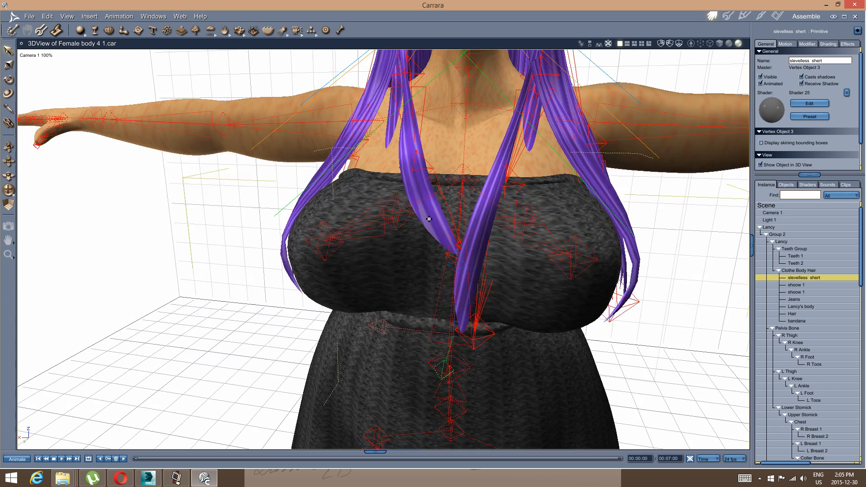
pyautogui.scroll(-5, 424, 235)
pyautogui.moveTo(566, 112); pyautogui.dragTo(536, 177, button='middle')
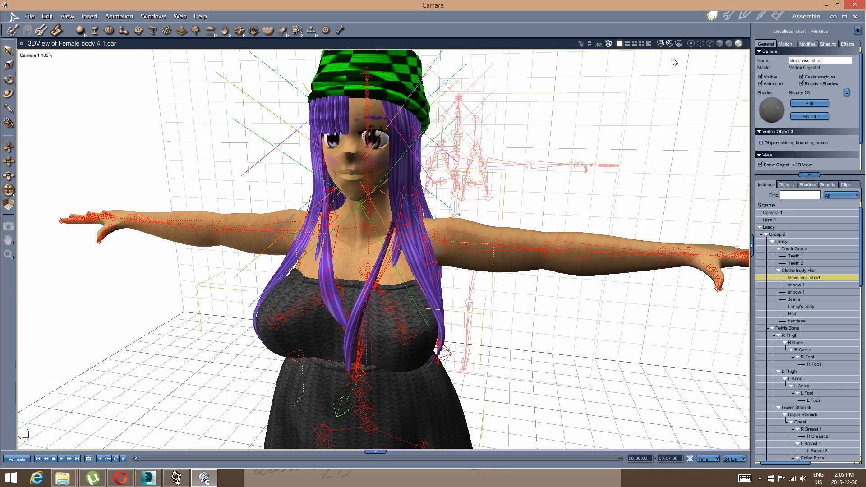
pyautogui.click(690, 44)
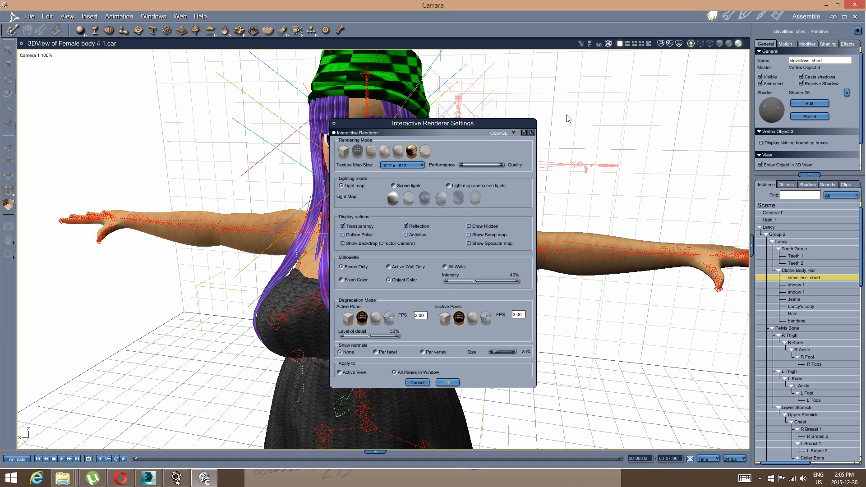
pyautogui.click(422, 165)
pyautogui.click(404, 206)
pyautogui.moveTo(486, 166); pyautogui.dragTo(501, 166)
pyautogui.click(447, 382)
pyautogui.click(433, 283)
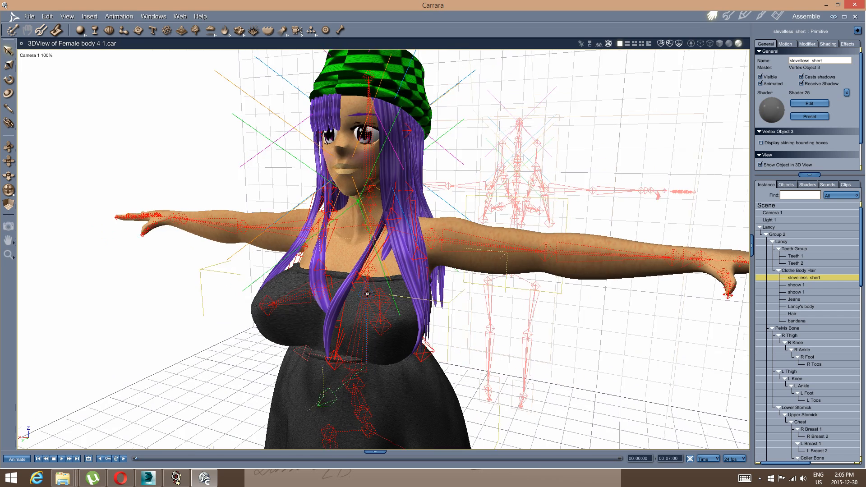
# Examine the garment, jeans and shoes on the character from the chest down to the feet.
pyautogui.scroll(5, 370, 267)
pyautogui.scroll(-5, 371, 268)
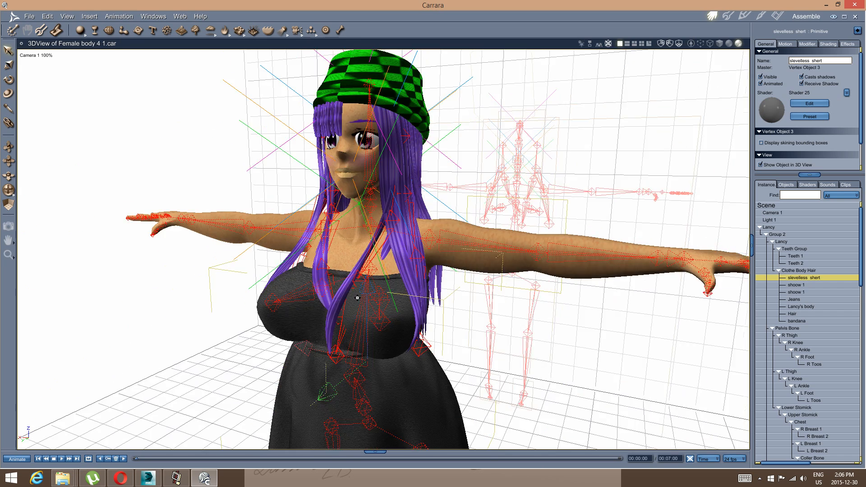
pyautogui.moveTo(335, 301); pyautogui.dragTo(565, 228, button='middle')
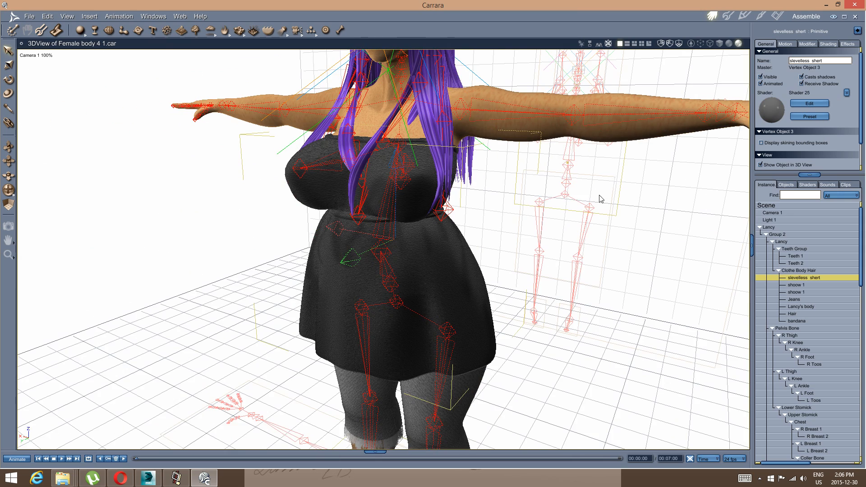
pyautogui.scroll(-3, 492, 198)
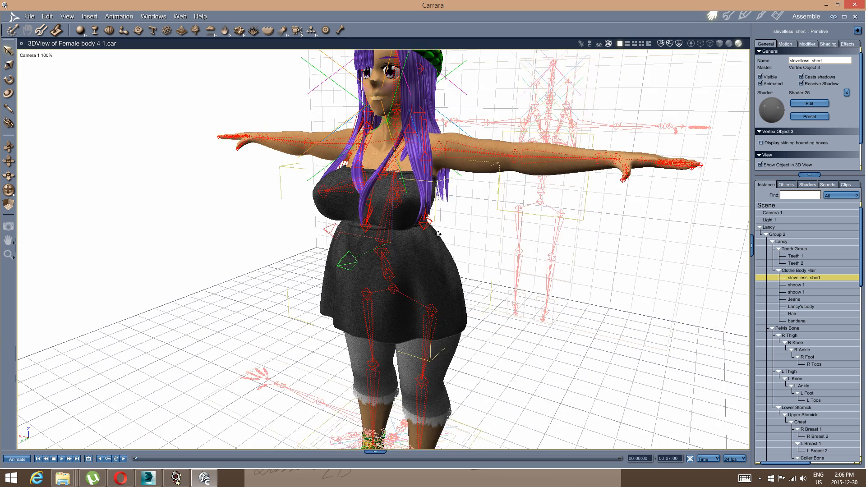
pyautogui.moveTo(379, 230); pyautogui.dragTo(434, 131, button='middle')
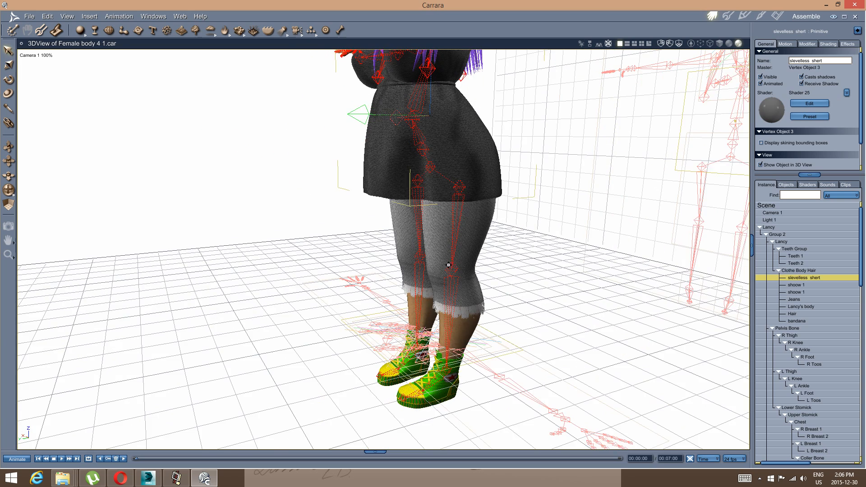
pyautogui.moveTo(448, 265); pyautogui.dragTo(465, 265, button='middle')
pyautogui.click(470, 189)
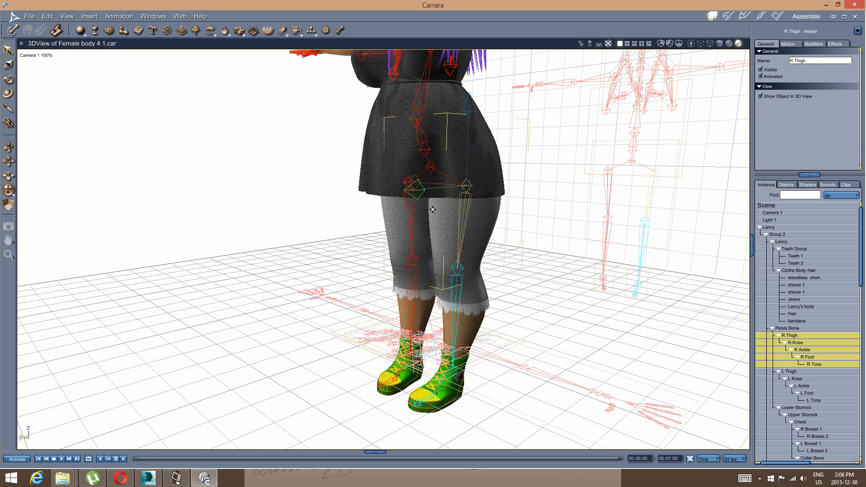
pyautogui.moveTo(432, 210); pyautogui.dragTo(355, 185, button='middle')
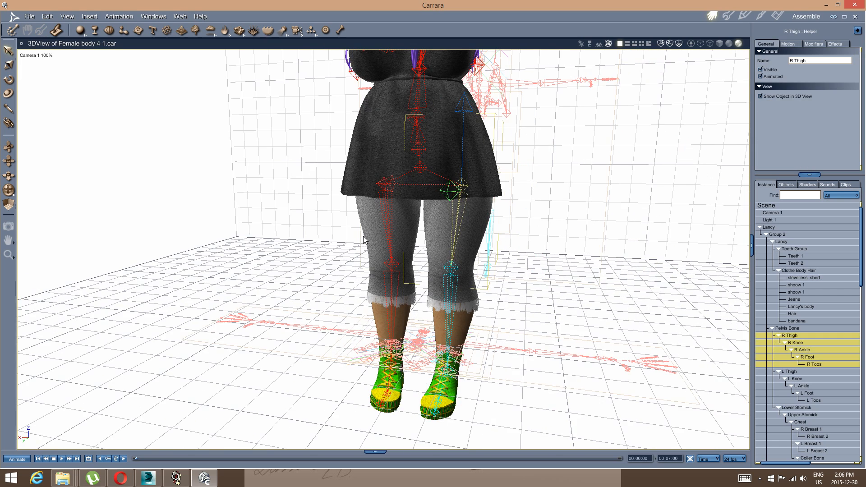
pyautogui.moveTo(371, 234); pyautogui.dragTo(388, 221, button='middle')
pyautogui.click(618, 254)
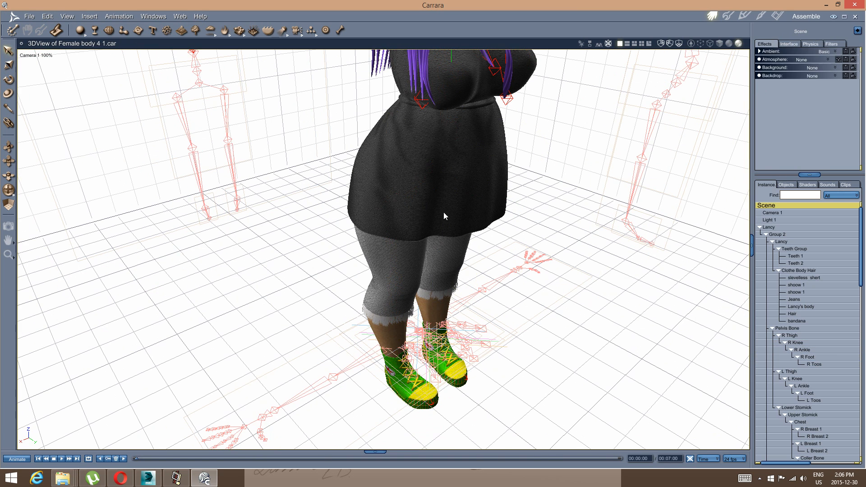
# Add the IK modifier and a Ball Joint constraint to the R Thigh and L Thigh bone trees, including their children.
pyautogui.click(391, 207)
pyautogui.keyDown('shift'); pyautogui.click(454, 186); pyautogui.keyUp('shift')
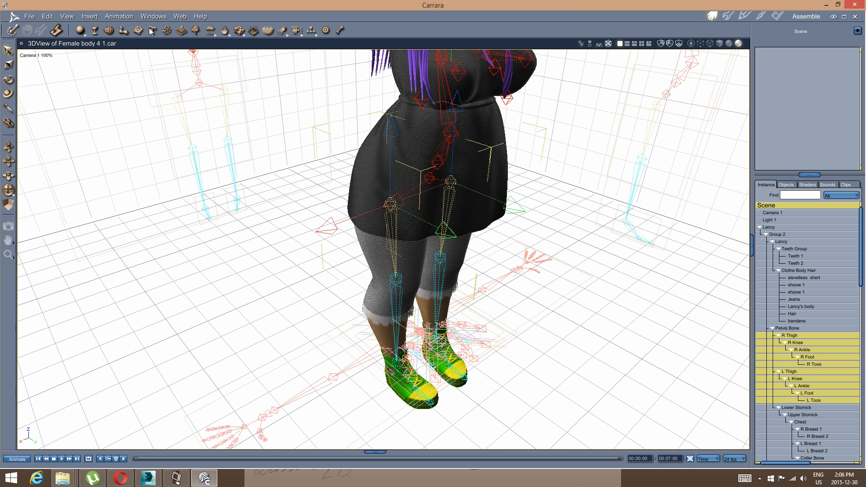
pyautogui.click(126, 17)
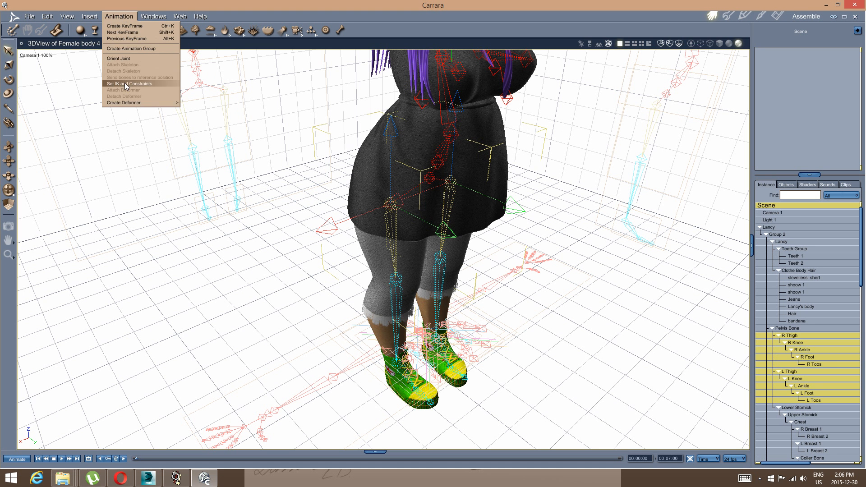
pyautogui.click(129, 84)
pyautogui.click(455, 218)
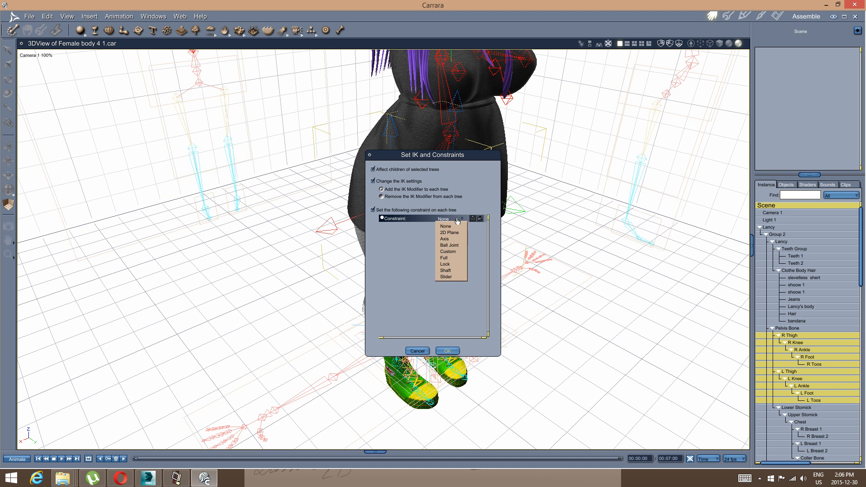
pyautogui.click(453, 247)
pyautogui.click(448, 351)
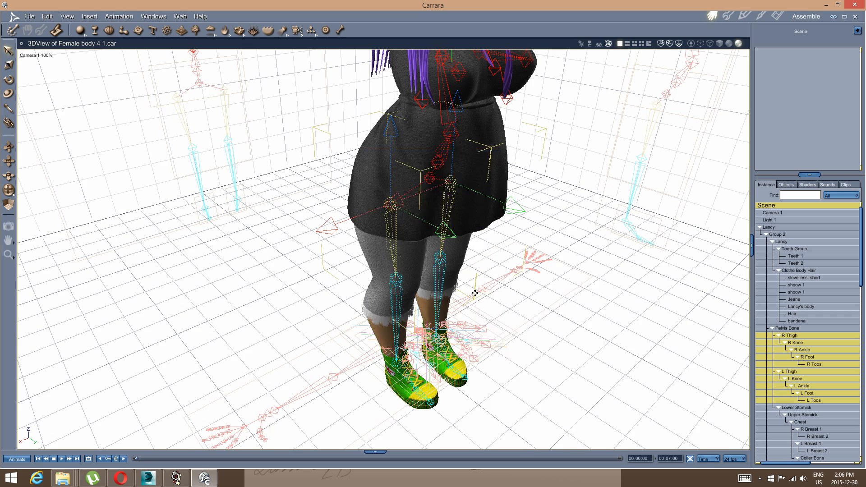
# Give the R Shoulder bone a Ball Joint constraint.
pyautogui.moveTo(432, 377); pyautogui.dragTo(356, 292, button='middle')
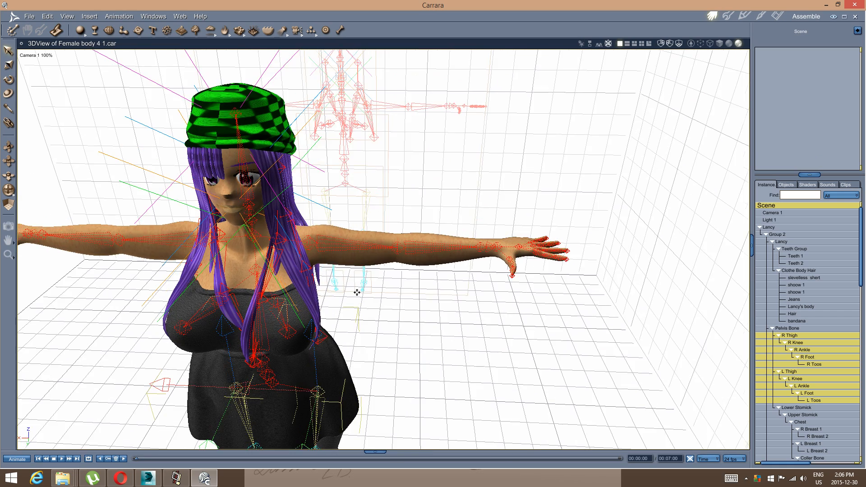
pyautogui.scroll(3, 323, 261)
pyautogui.scroll(1, 323, 261)
pyautogui.click(279, 242)
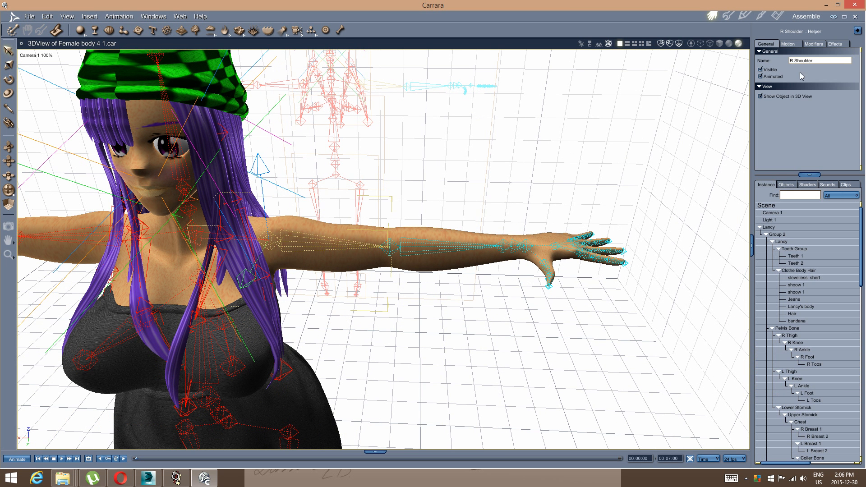
pyautogui.click(788, 44)
pyautogui.click(819, 60)
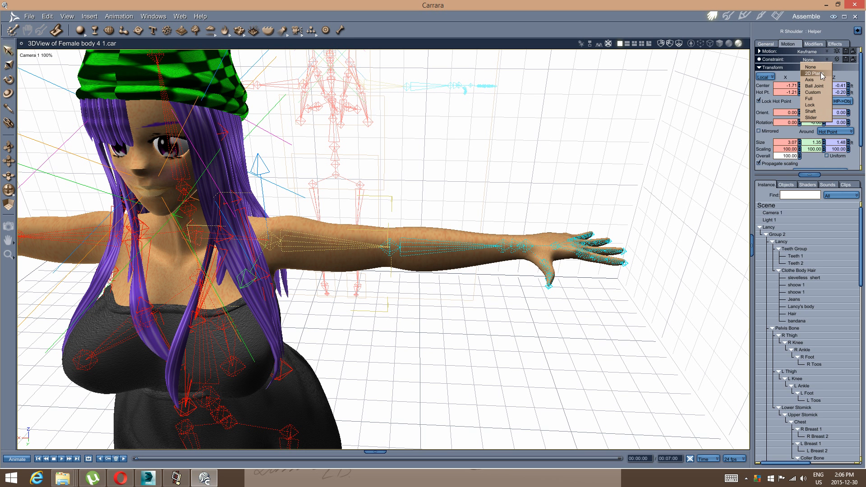
pyautogui.click(817, 86)
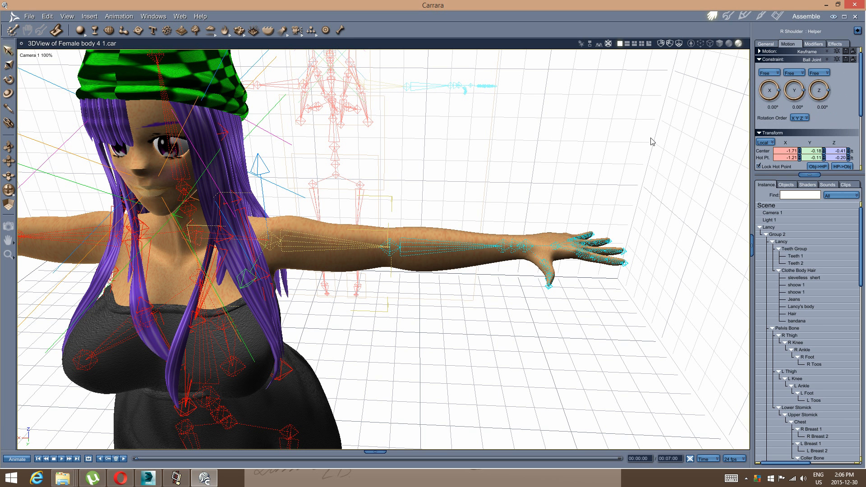
# Apply Ball Joint constraints to the R Albow and R Rist Target bones.
pyautogui.click(388, 249)
pyautogui.click(824, 60)
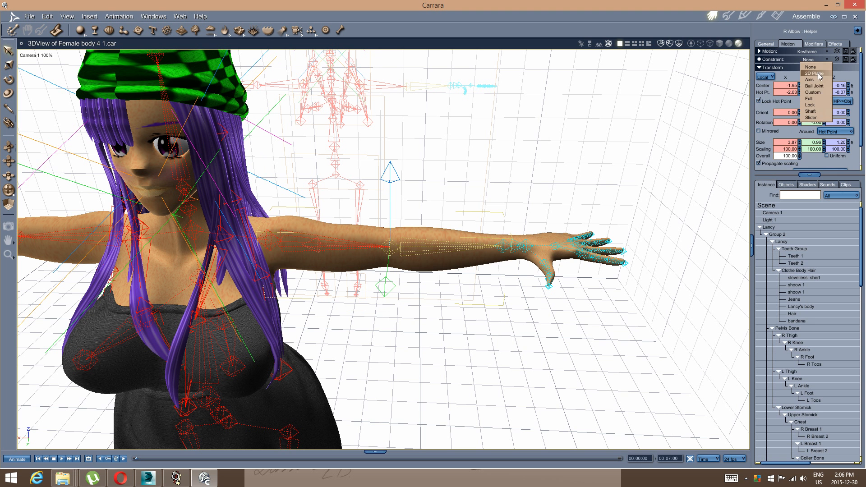
pyautogui.click(815, 86)
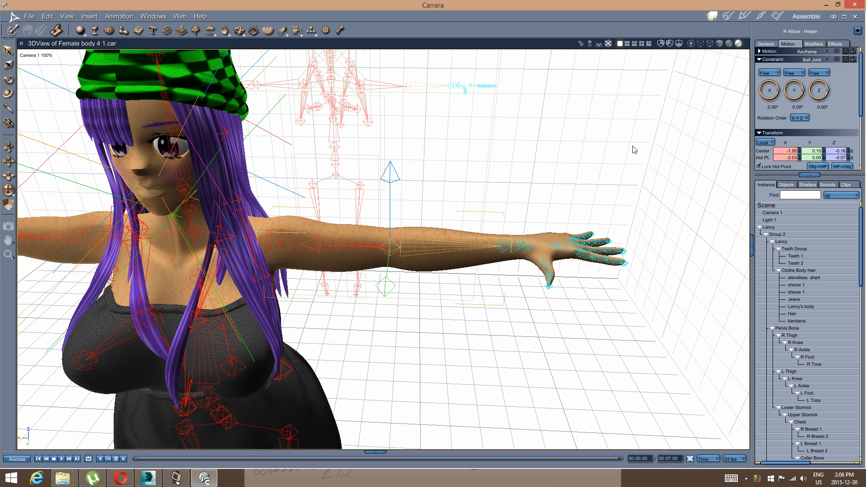
pyautogui.click(511, 239)
pyautogui.click(828, 61)
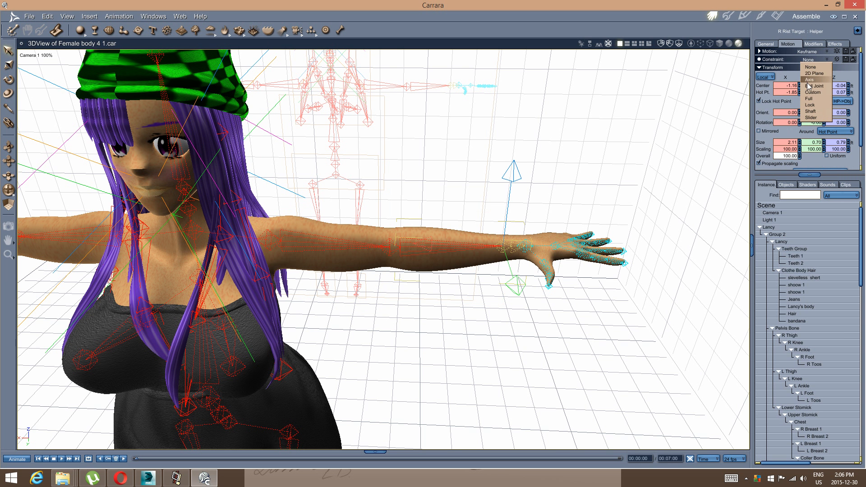
pyautogui.click(814, 85)
# Give the L Shoulder bone a Ball Joint constraint.
pyautogui.moveTo(369, 214); pyautogui.dragTo(508, 191, button='middle')
pyautogui.moveTo(408, 186); pyautogui.dragTo(525, 183, button='middle')
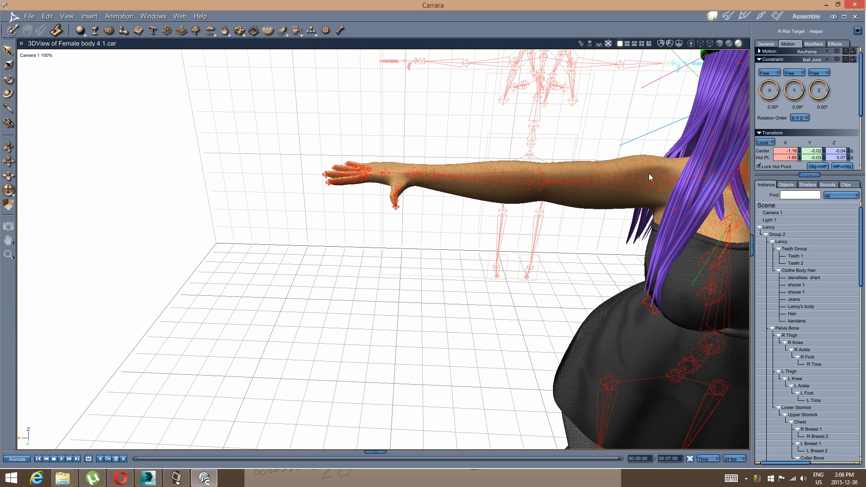
pyautogui.click(660, 181)
pyautogui.click(827, 60)
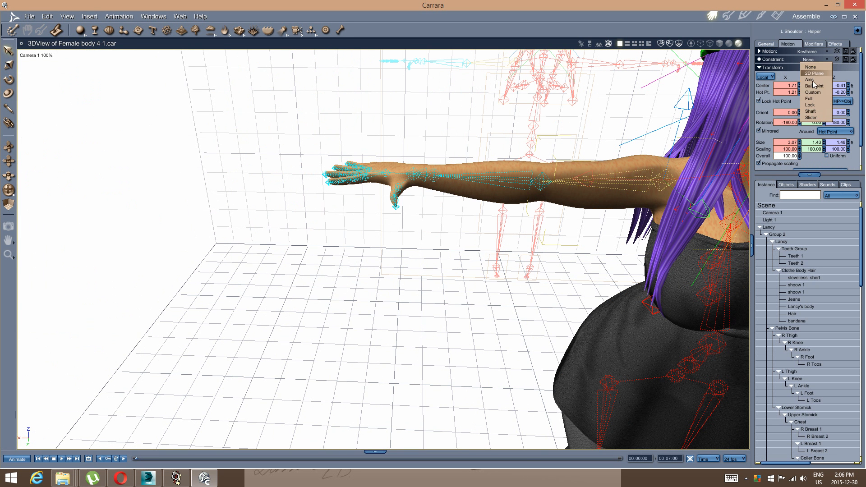
pyautogui.click(812, 86)
# Apply Ball Joint constraints to the L Albow and L Rist Target bones.
pyautogui.click(541, 182)
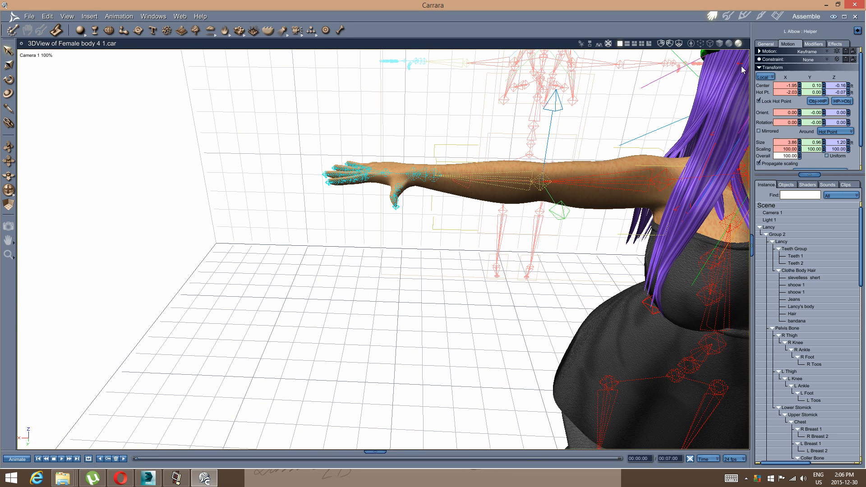
pyautogui.click(824, 60)
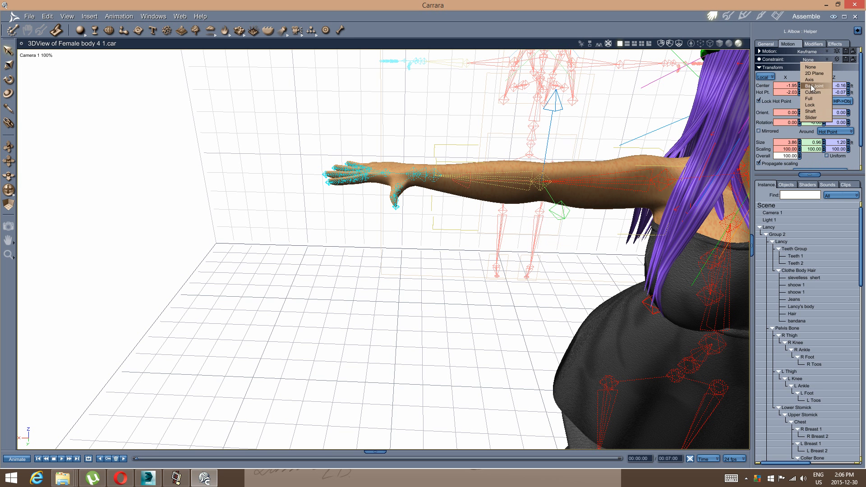
pyautogui.click(812, 86)
pyautogui.click(437, 181)
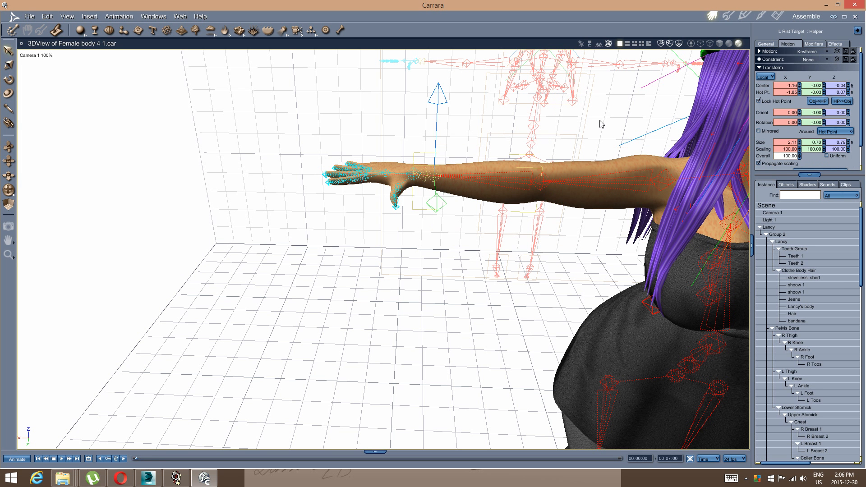
pyautogui.click(828, 59)
pyautogui.click(811, 86)
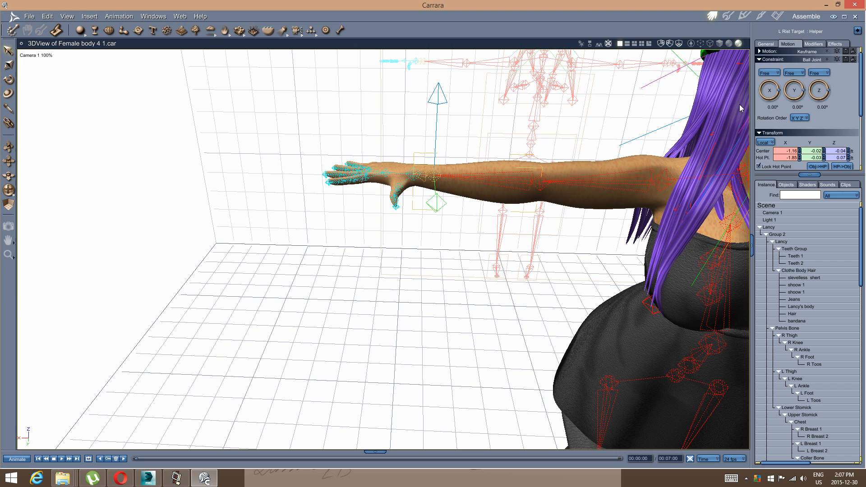
pyautogui.moveTo(479, 139); pyautogui.dragTo(458, 194, button='middle')
pyautogui.scroll(5, 432, 169)
pyautogui.scroll(-5, 432, 168)
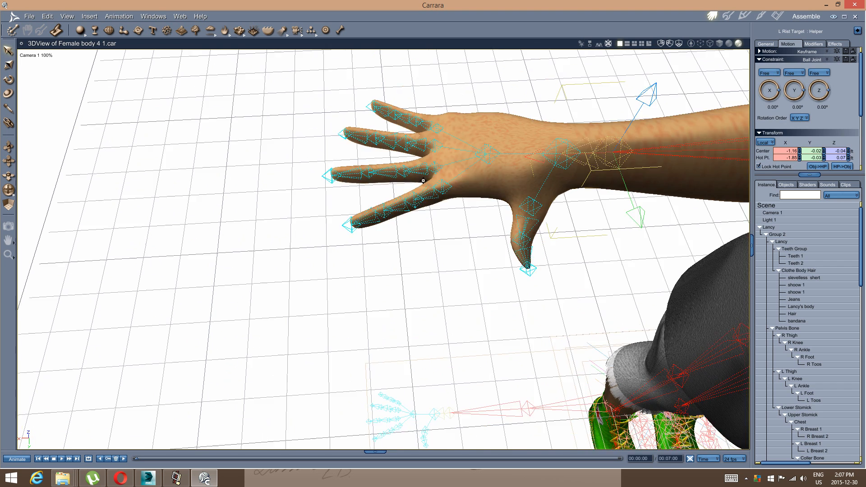
pyautogui.click(409, 238)
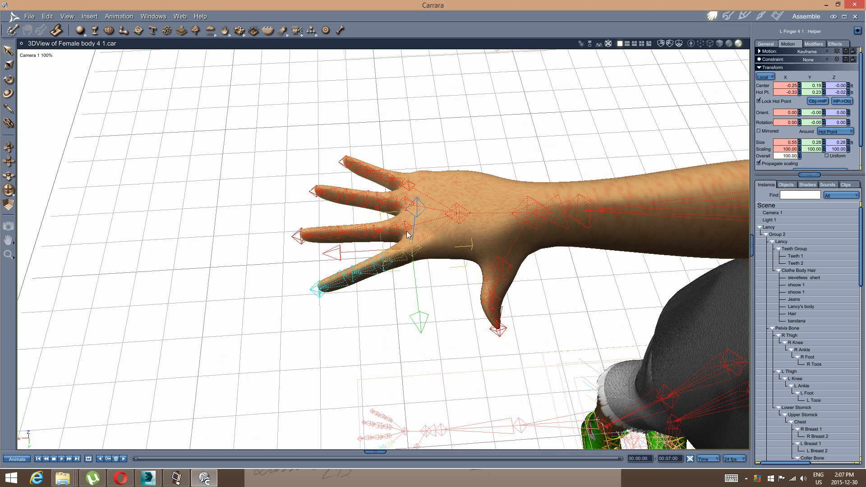
pyautogui.keyDown('shift'); pyautogui.click(409, 218); pyautogui.keyUp('shift')
pyautogui.keyDown('shift'); pyautogui.click(404, 203); pyautogui.keyUp('shift')
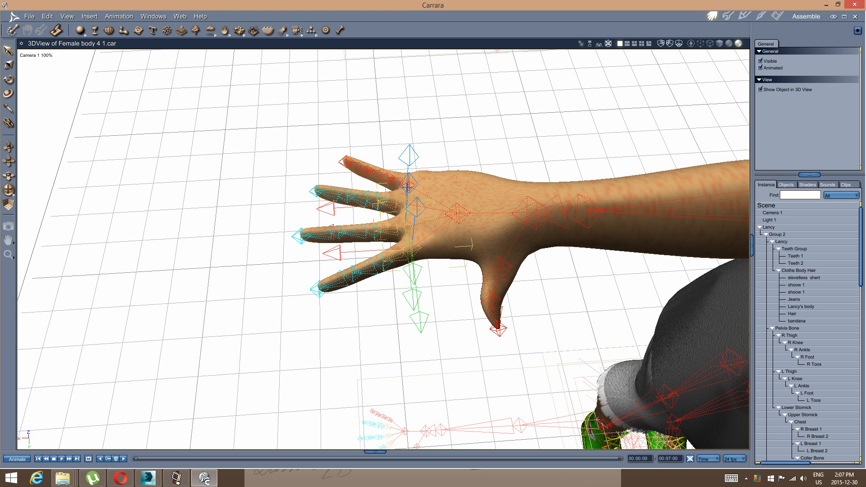
pyautogui.keyDown('shift'); pyautogui.click(407, 188); pyautogui.keyUp('shift')
pyautogui.click(391, 340)
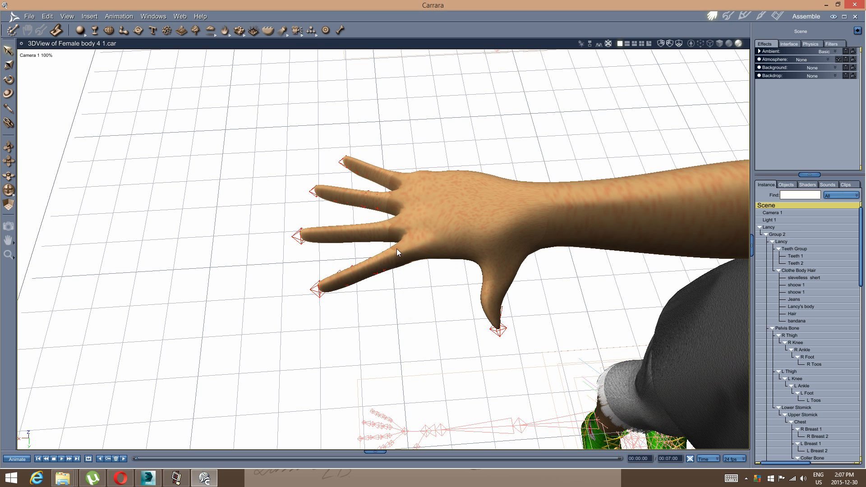
pyautogui.click(408, 247)
pyautogui.keyDown('shift'); pyautogui.click(405, 232); pyautogui.keyUp('shift')
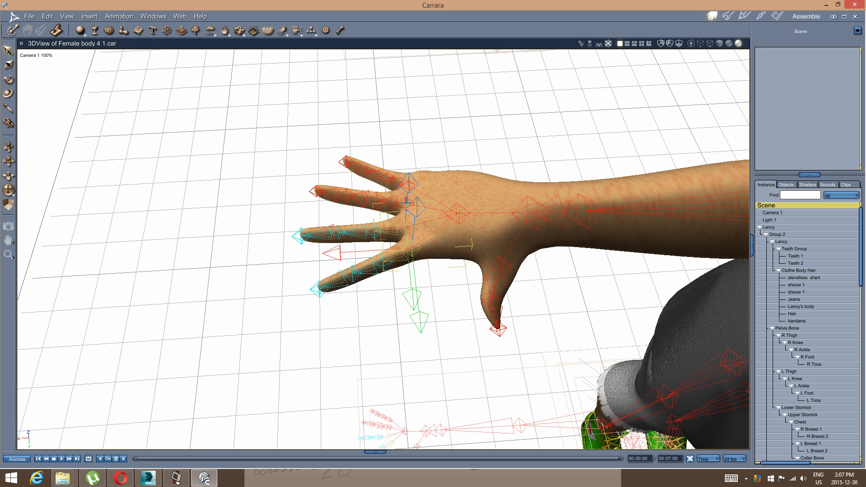
pyautogui.keyDown('shift'); pyautogui.click(407, 203); pyautogui.keyUp('shift')
pyautogui.moveTo(358, 354); pyautogui.dragTo(421, 364, button='middle')
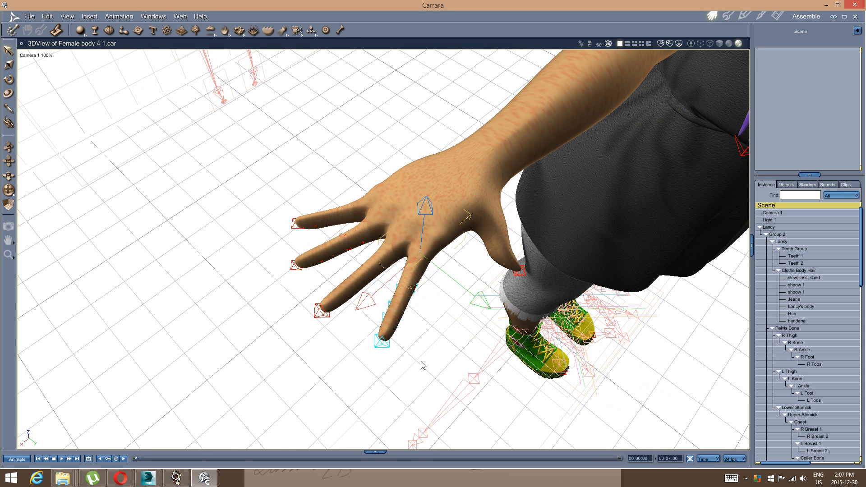
pyautogui.click(422, 364)
# Add the IK modifier and a Ball Joint constraint to the left hand's four finger and thumb bone chains, including their children.
pyautogui.click(422, 254)
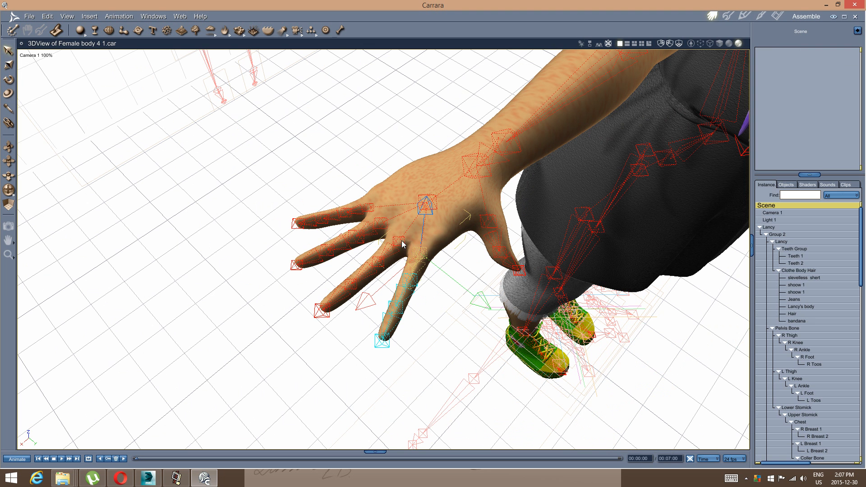
pyautogui.keyDown('shift'); pyautogui.click(403, 244); pyautogui.keyUp('shift')
pyautogui.keyDown('shift'); pyautogui.click(382, 225); pyautogui.keyUp('shift')
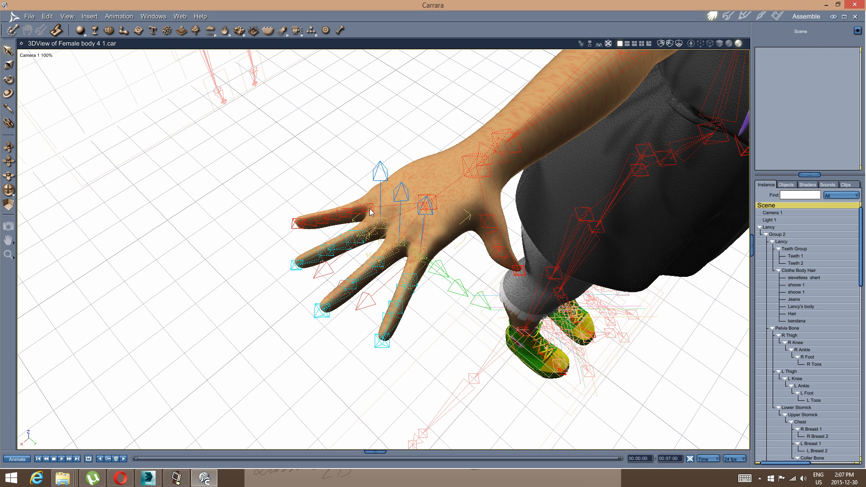
pyautogui.keyDown('shift'); pyautogui.click(369, 206); pyautogui.keyUp('shift')
pyautogui.moveTo(455, 249); pyautogui.dragTo(474, 243, button='middle')
pyautogui.keyDown('shift'); pyautogui.click(491, 242); pyautogui.keyUp('shift')
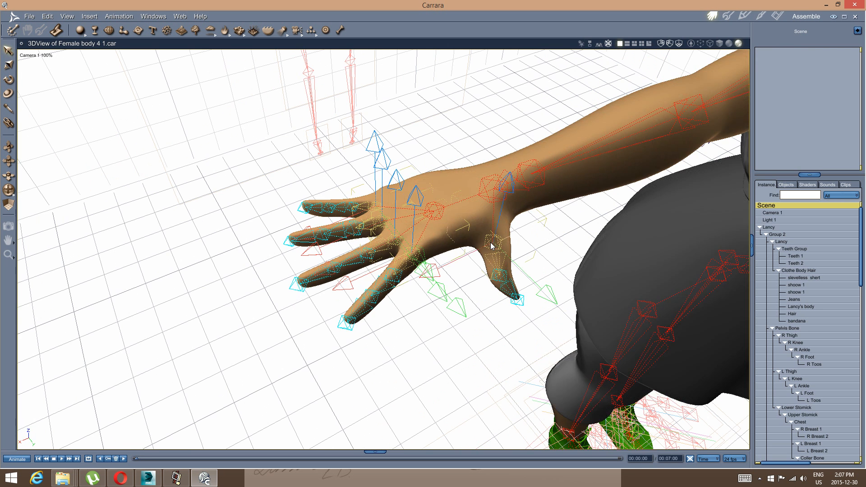
pyautogui.click(432, 283)
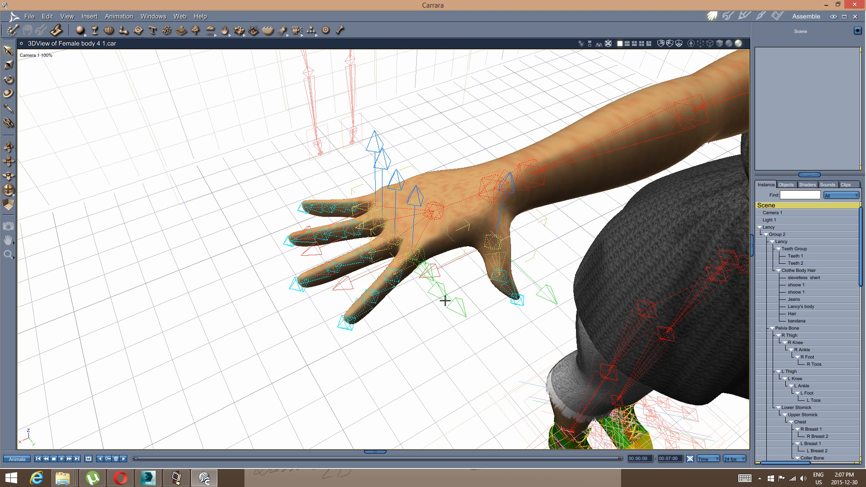
pyautogui.moveTo(413, 303); pyautogui.dragTo(434, 302, button='middle')
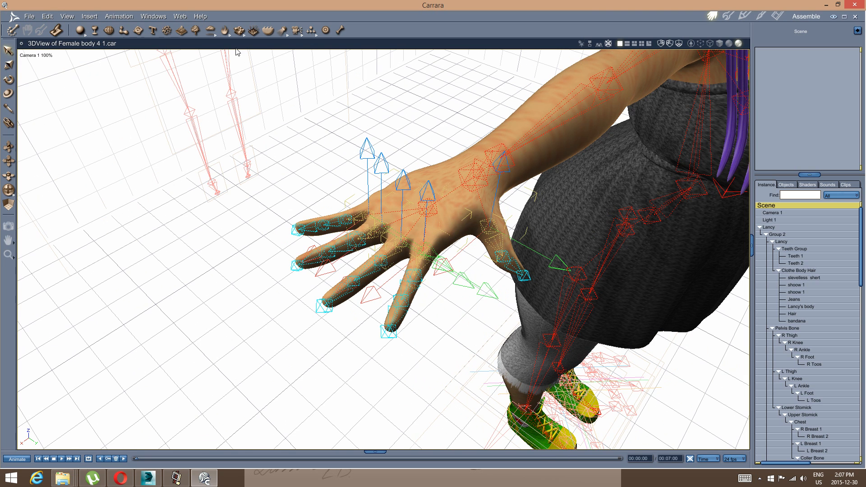
pyautogui.click(119, 16)
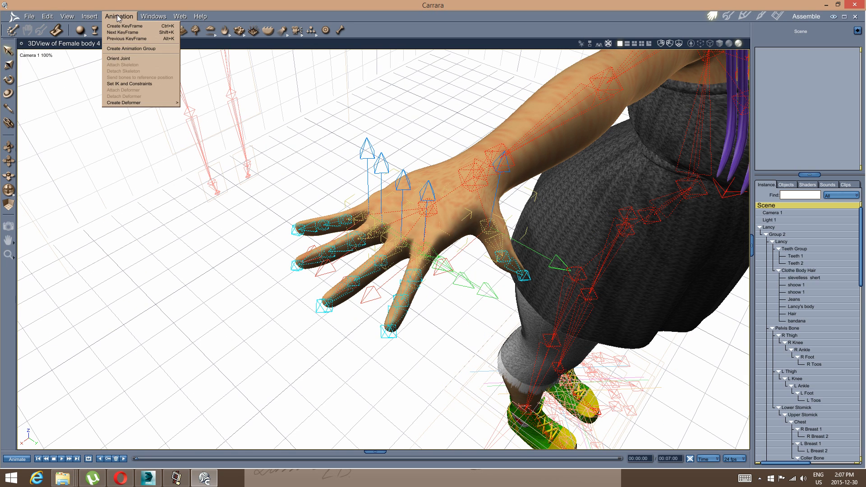
pyautogui.click(138, 83)
pyautogui.click(462, 219)
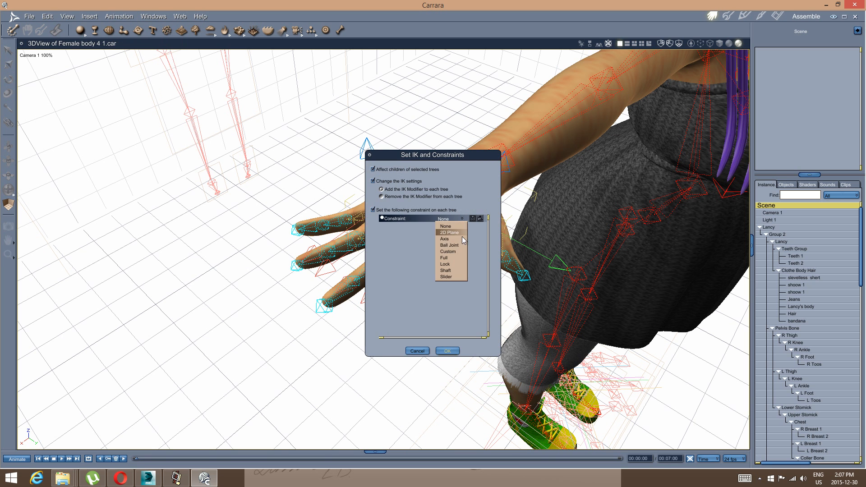
pyautogui.click(461, 245)
pyautogui.click(447, 351)
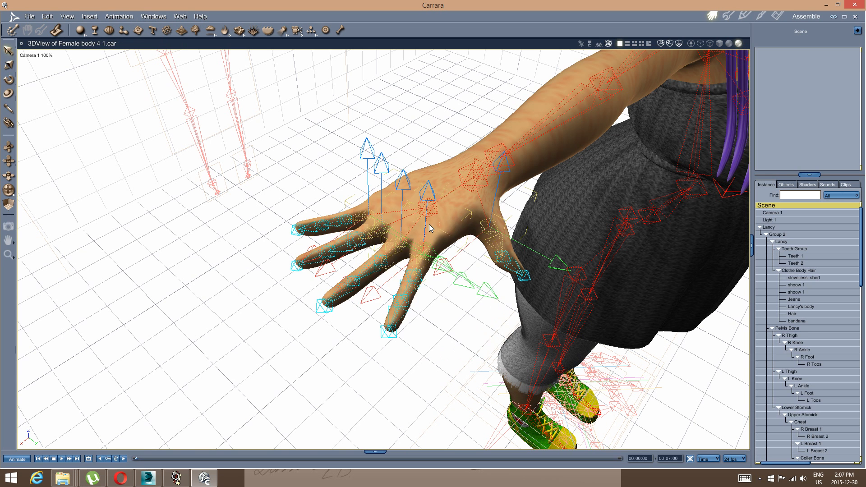
# Add the IK modifier and a Ball Joint constraint to the right hand's thumb and four finger bone chains, including their children.
pyautogui.scroll(-3, 443, 184)
pyautogui.moveTo(442, 184); pyautogui.dragTo(456, 205, button='middle')
pyautogui.scroll(-3, 457, 205)
pyautogui.moveTo(576, 196); pyautogui.dragTo(341, 212, button='middle')
pyautogui.scroll(10, 341, 211)
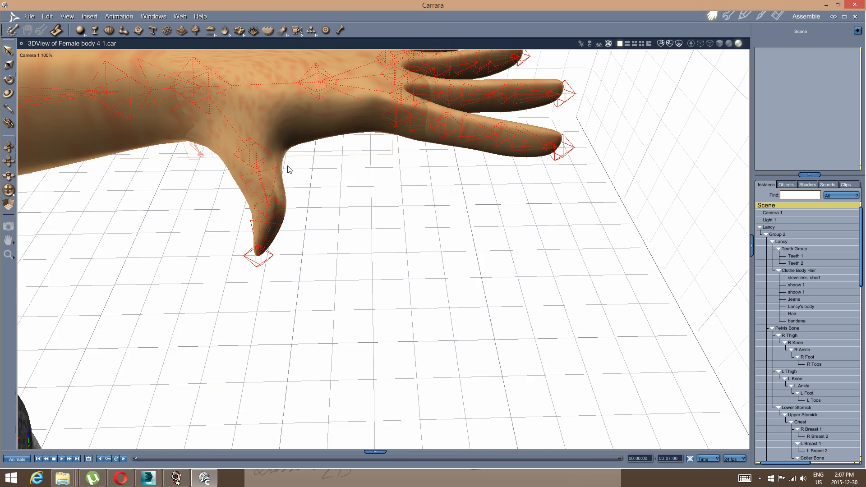
pyautogui.scroll(-3, 354, 130)
pyautogui.moveTo(354, 131); pyautogui.dragTo(342, 146, button='middle')
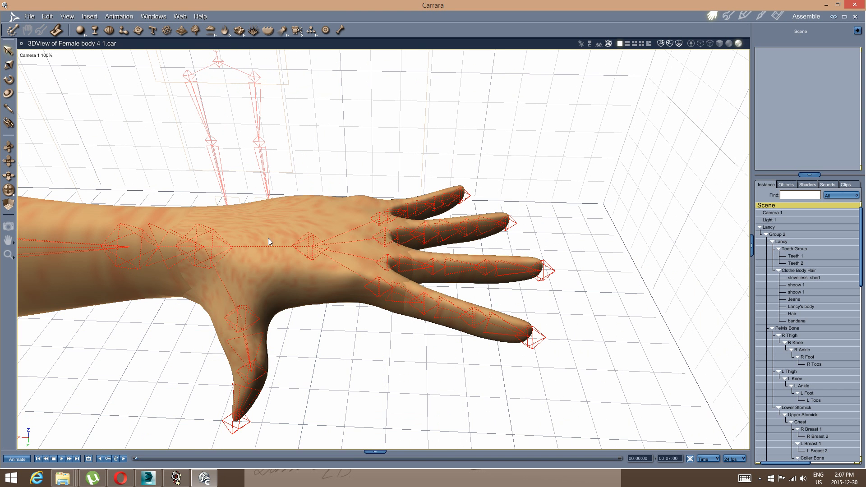
pyautogui.click(340, 264)
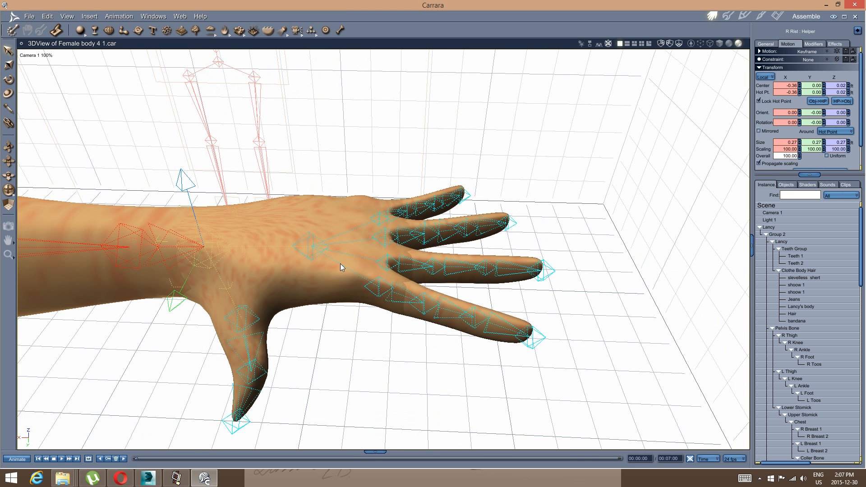
pyautogui.click(244, 330)
pyautogui.click(371, 288)
pyautogui.moveTo(371, 290); pyautogui.dragTo(346, 236, button='middle')
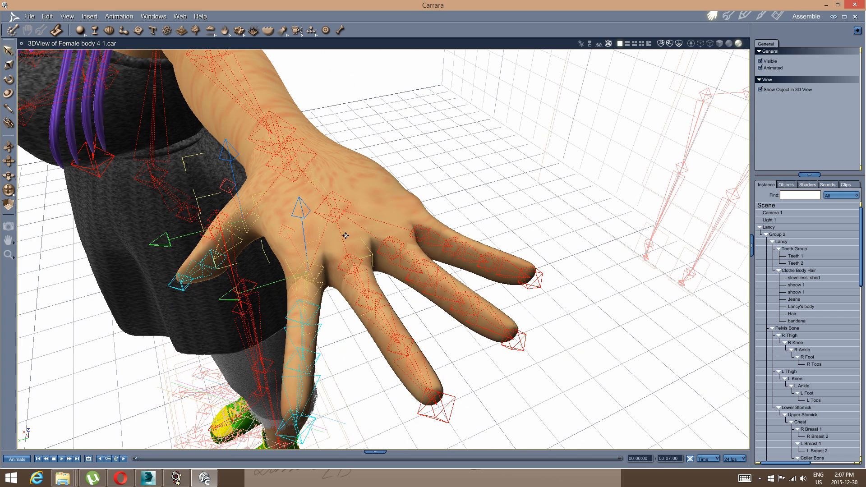
pyautogui.click(349, 265)
pyautogui.keyDown('shift'); pyautogui.click(418, 233); pyautogui.keyUp('shift')
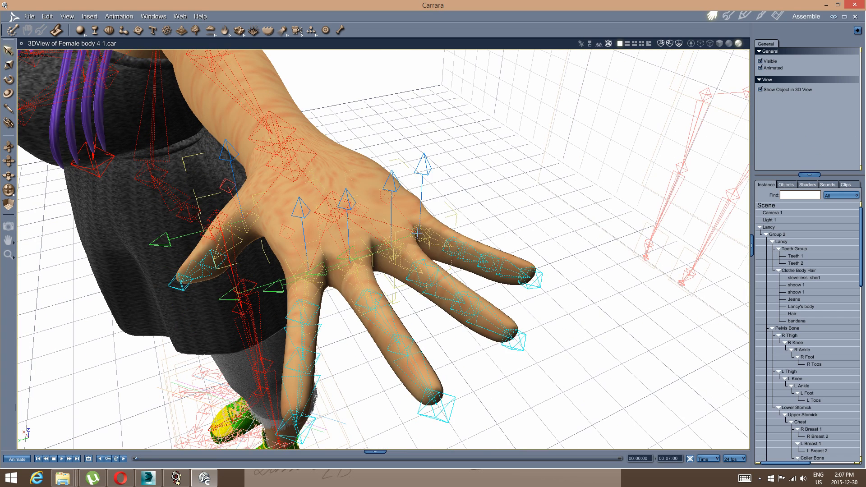
pyautogui.moveTo(300, 269); pyautogui.dragTo(335, 266, button='middle')
pyautogui.click(124, 18)
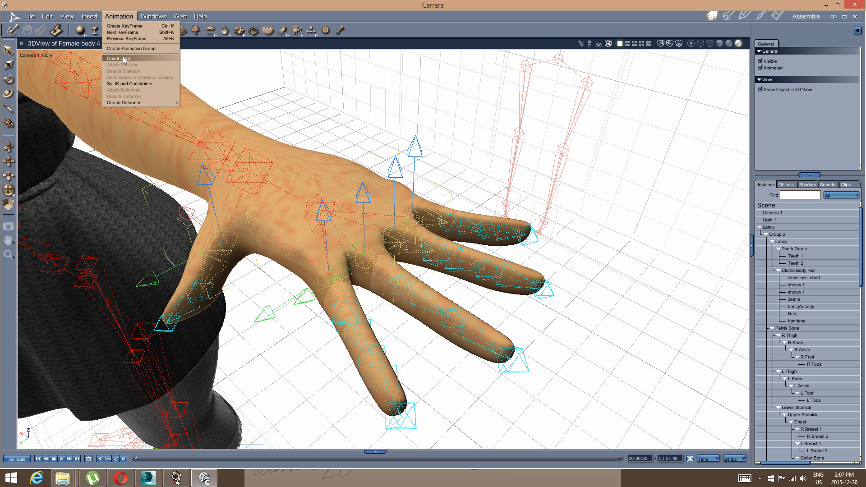
pyautogui.click(131, 83)
pyautogui.click(456, 220)
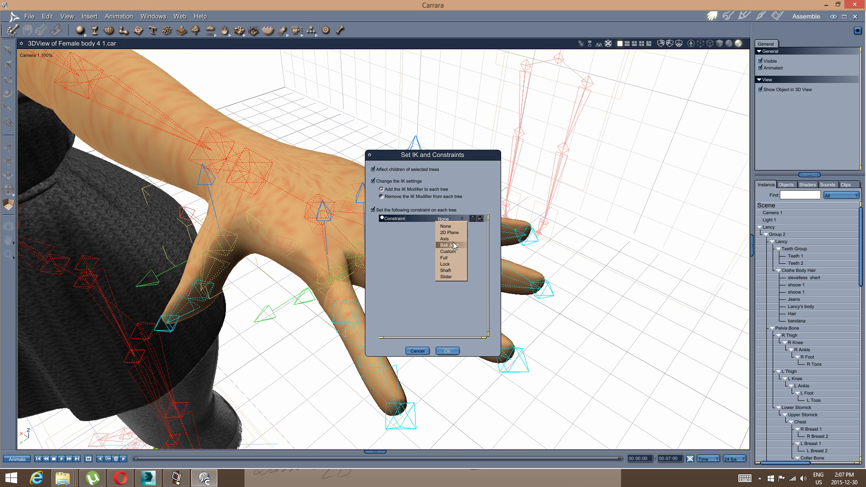
pyautogui.click(453, 245)
pyautogui.click(447, 351)
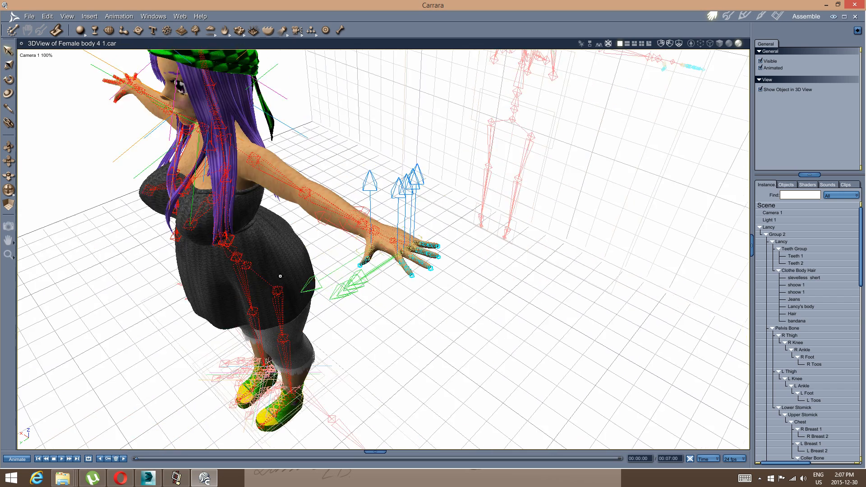
# Add the IK modifier and a Ball Joint constraint to the Lower Neck bone and its children.
pyautogui.scroll(-3, 281, 276)
pyautogui.moveTo(284, 273); pyautogui.dragTo(244, 347, button='middle')
pyautogui.scroll(4, 262, 320)
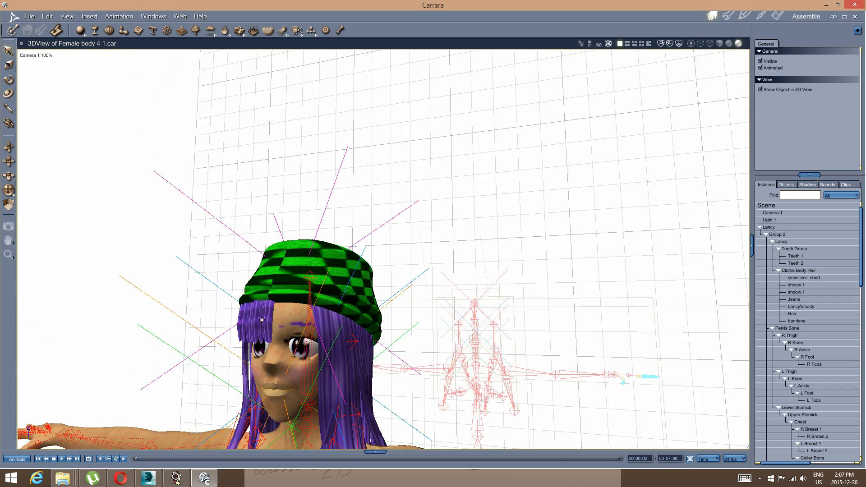
pyautogui.scroll(-2, 286, 317)
pyautogui.moveTo(285, 317); pyautogui.dragTo(345, 243, button='middle')
pyautogui.scroll(5, 344, 240)
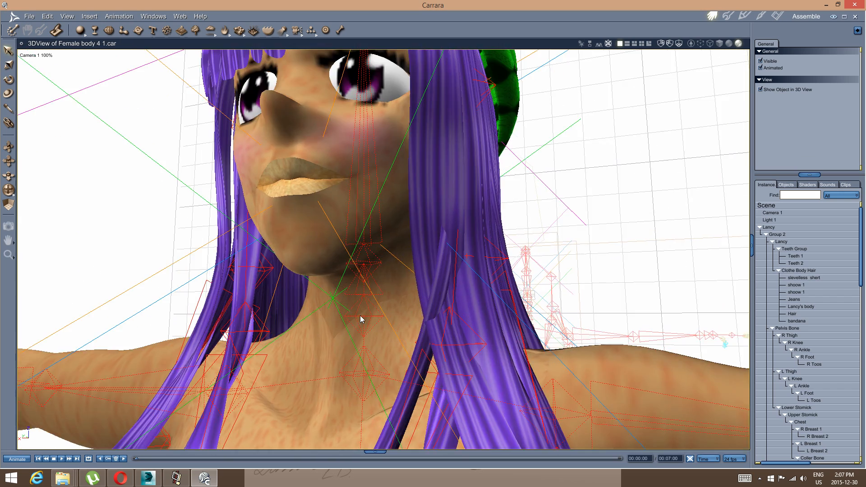
pyautogui.click(361, 320)
pyautogui.moveTo(285, 308)
pyautogui.mouseDown(button='middle')
pyautogui.moveTo(321, 302)
pyautogui.moveTo(259, 311)
pyautogui.moveTo(280, 312)
pyautogui.mouseUp(button='middle')
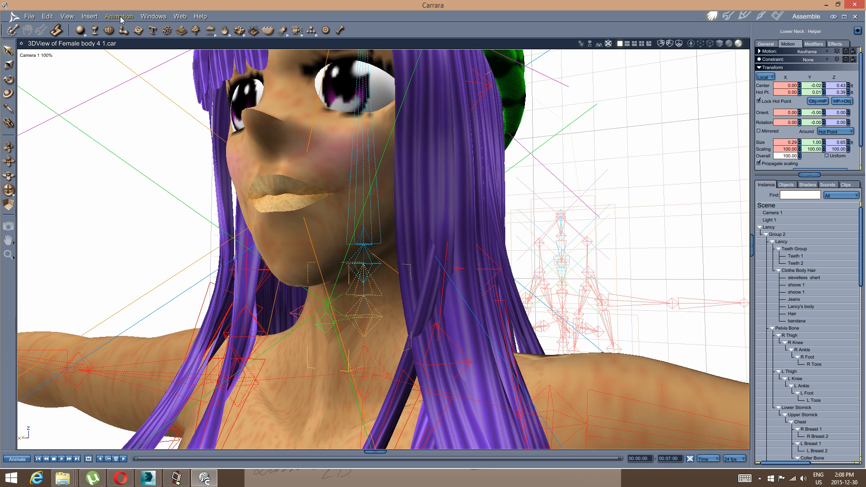
pyautogui.click(97, 18)
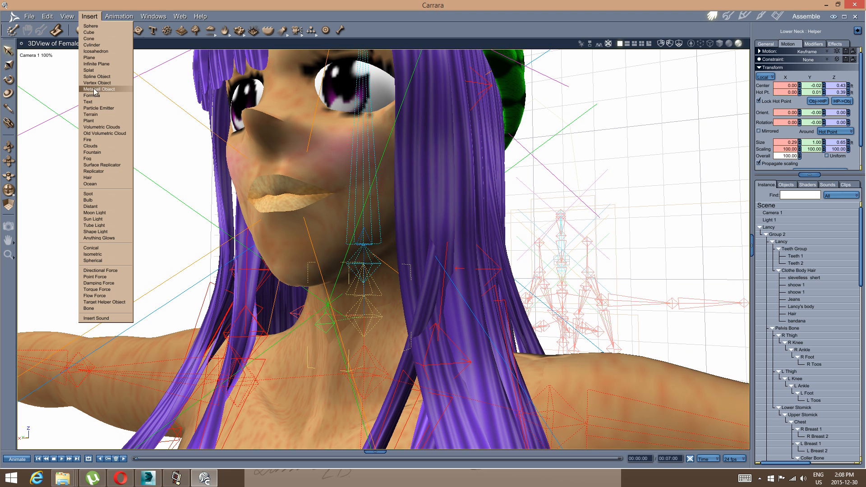
pyautogui.moveTo(147, 17)
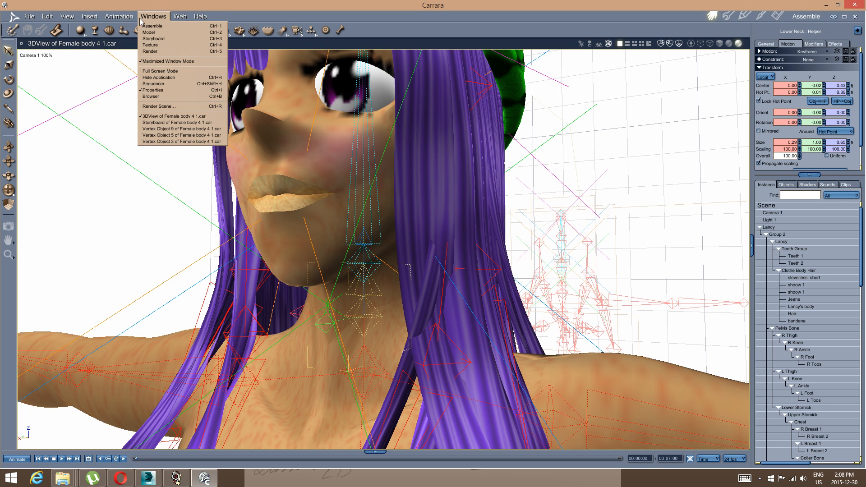
pyautogui.moveTo(119, 17)
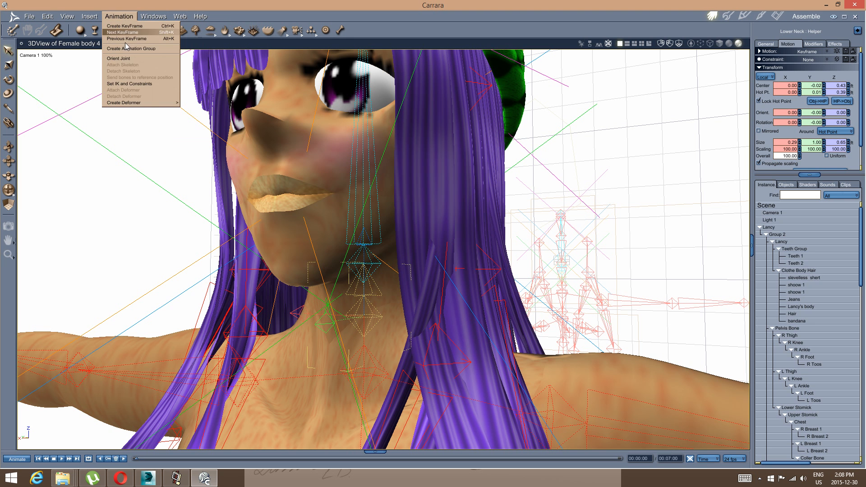
pyautogui.click(129, 83)
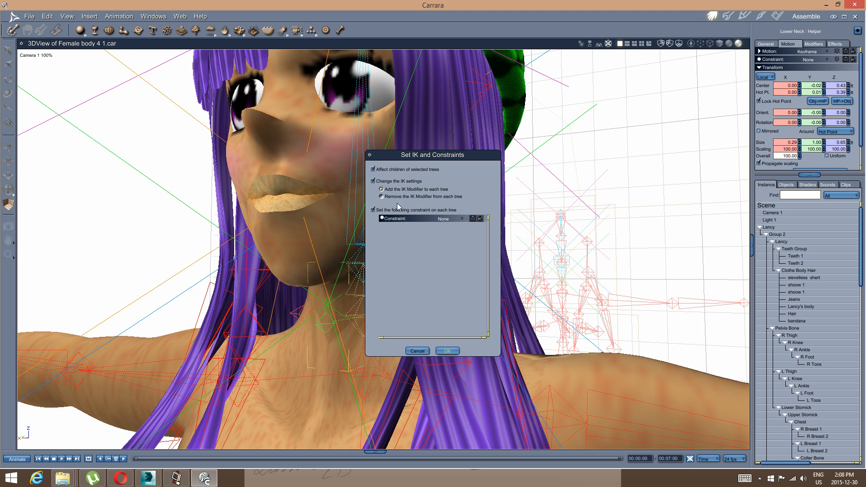
pyautogui.click(462, 219)
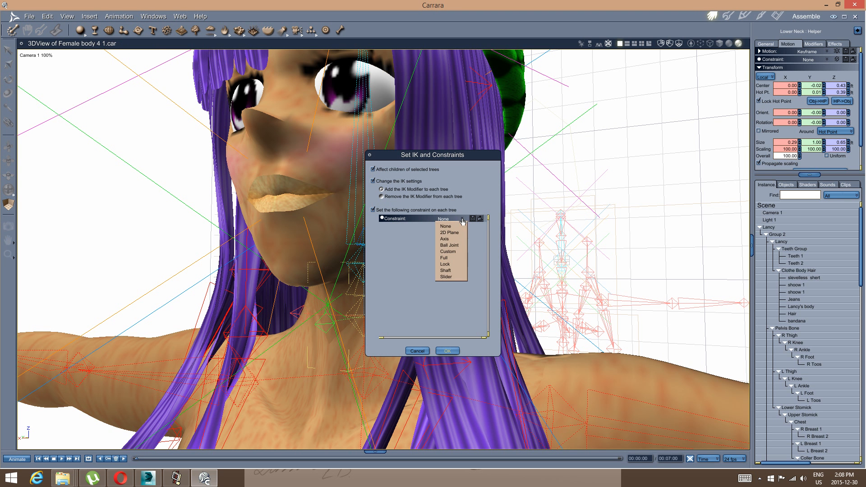
pyautogui.click(454, 247)
pyautogui.click(447, 351)
# Pull the Head bone forward and down to test how the neck bends, then restore the upright pose.
pyautogui.scroll(-3, 309, 255)
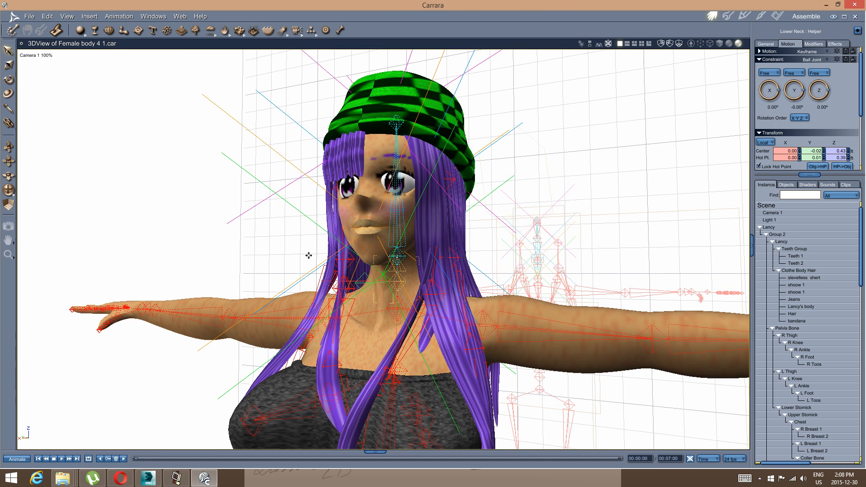
pyautogui.moveTo(309, 255); pyautogui.dragTo(383, 156, button='middle')
pyautogui.click(399, 118)
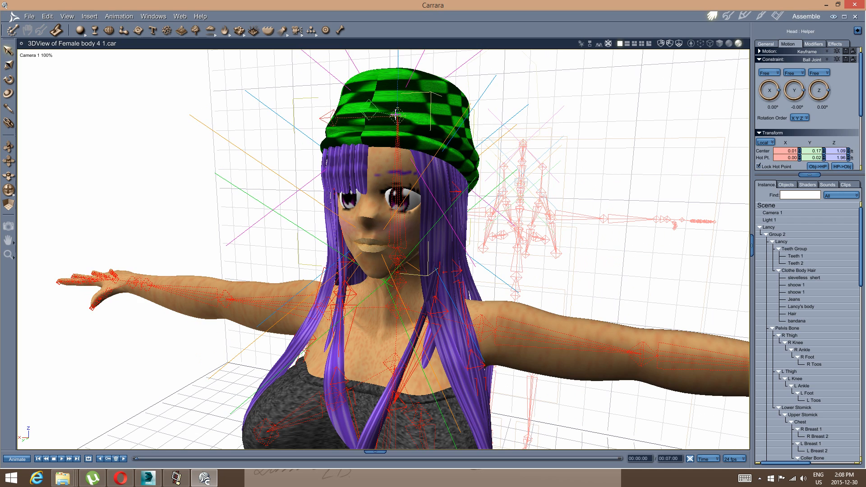
pyautogui.moveTo(451, 152); pyautogui.dragTo(354, 100, button='middle')
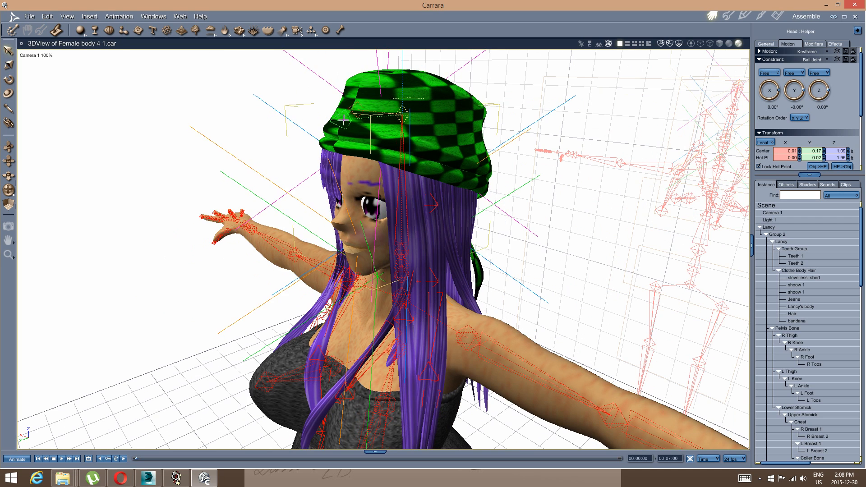
pyautogui.moveTo(344, 121); pyautogui.dragTo(162, 299)
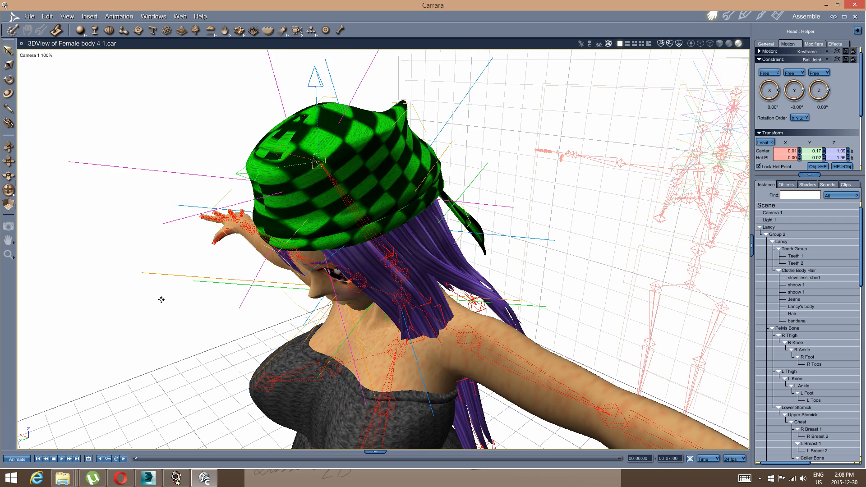
pyautogui.moveTo(154, 283); pyautogui.dragTo(261, 240, button='middle')
pyautogui.scroll(-4, 334, 173)
pyautogui.scroll(-1, 407, 184)
pyautogui.moveTo(408, 185); pyautogui.dragTo(360, 203, button='middle')
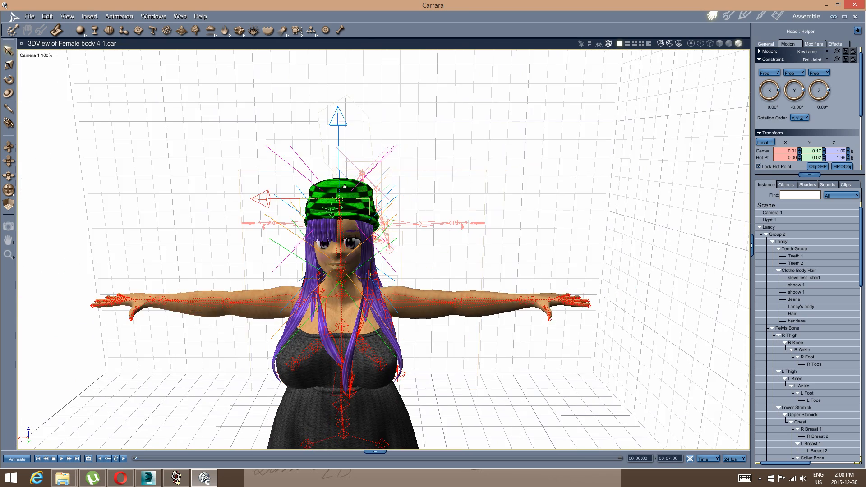
# Pull the Head bone sideways to test how the neck tilts, then undo the move.
pyautogui.scroll(4, 343, 166)
pyautogui.moveTo(338, 165); pyautogui.dragTo(288, 189, button='middle')
pyautogui.moveTo(239, 185); pyautogui.dragTo(286, 182)
pyautogui.moveTo(295, 206); pyautogui.dragTo(316, 225, button='middle')
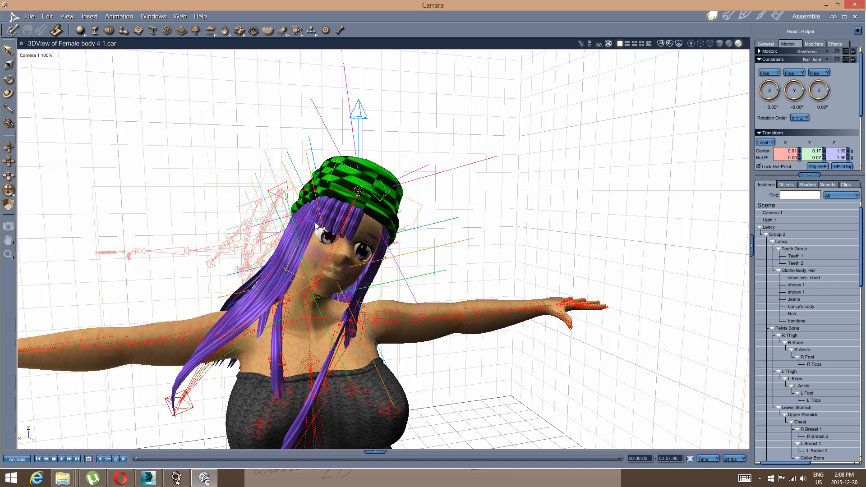
pyautogui.hotkey('ctrl', 'z')
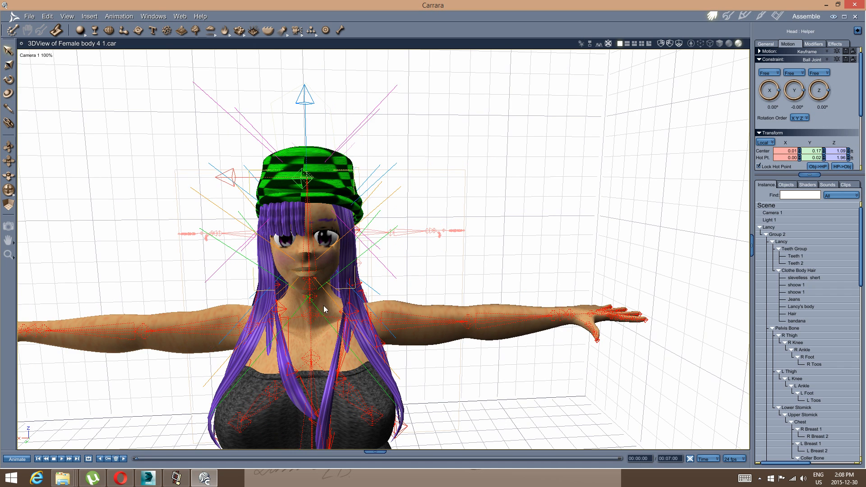
pyautogui.moveTo(314, 298); pyautogui.dragTo(330, 279, button='middle')
pyautogui.click(356, 257)
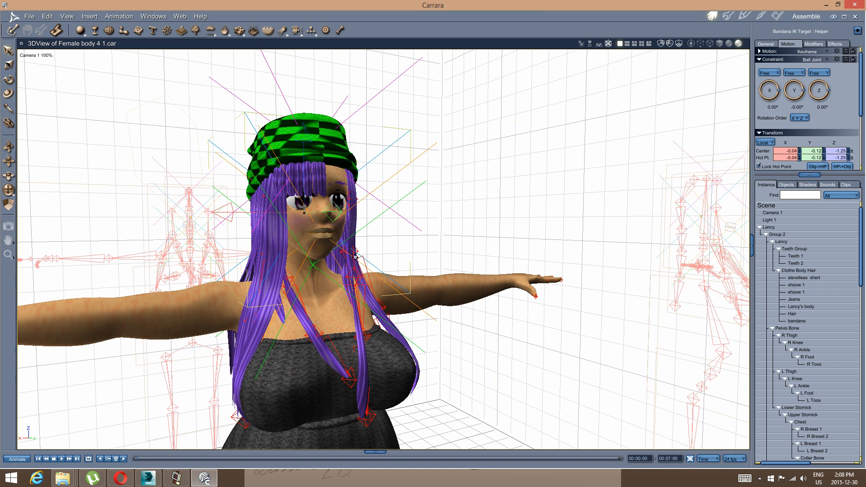
pyautogui.click(318, 144)
pyautogui.click(304, 130)
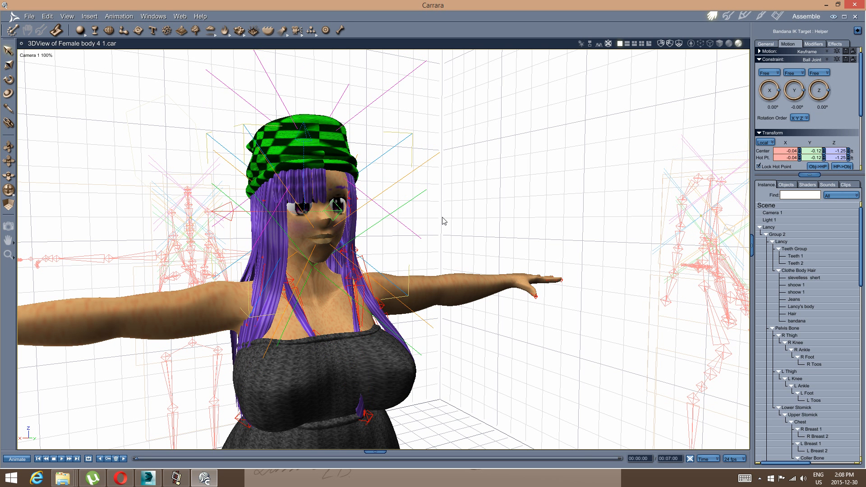
pyautogui.hotkey('ctrl', 'z')
pyautogui.moveTo(412, 232); pyautogui.dragTo(417, 234, button='middle')
pyautogui.click(391, 202)
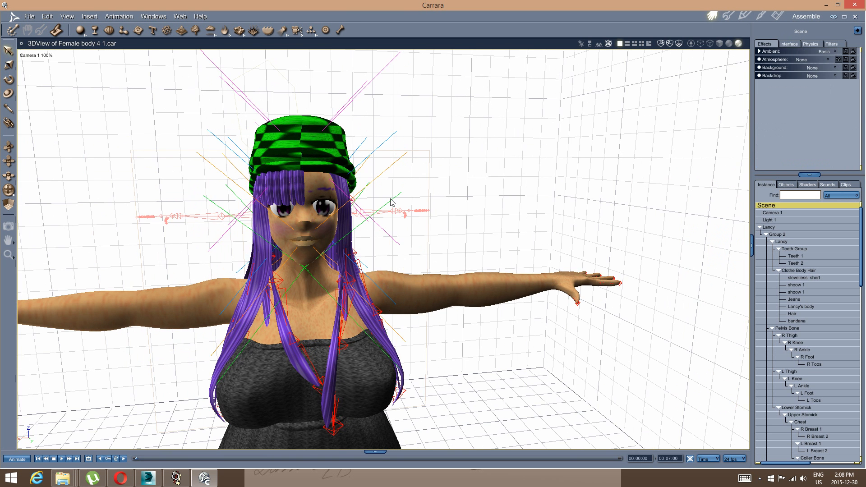
pyautogui.click(306, 139)
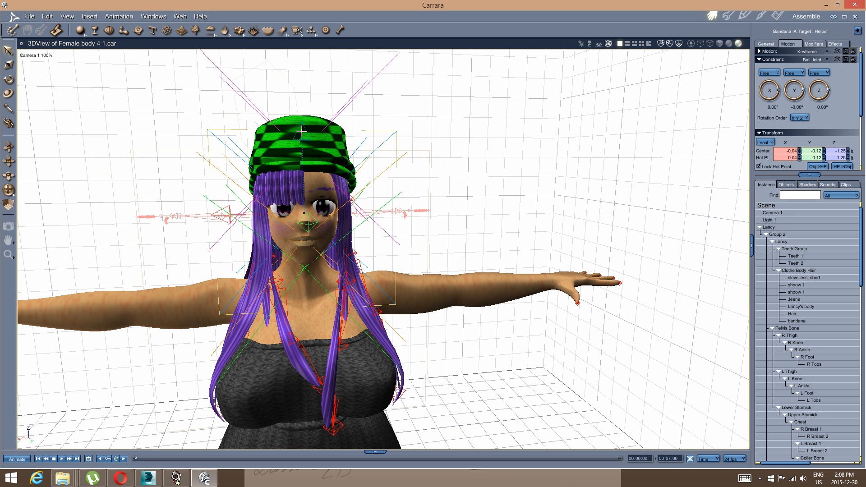
pyautogui.click(513, 194)
# Select the Head bone with its IK targets and pull it sideways to tilt the head.
pyautogui.scroll(-5, 778, 280)
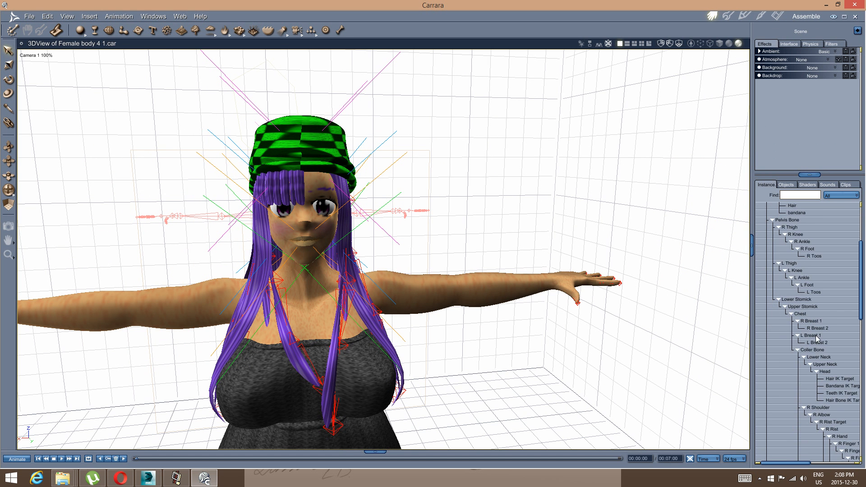
pyautogui.scroll(-3, 822, 311)
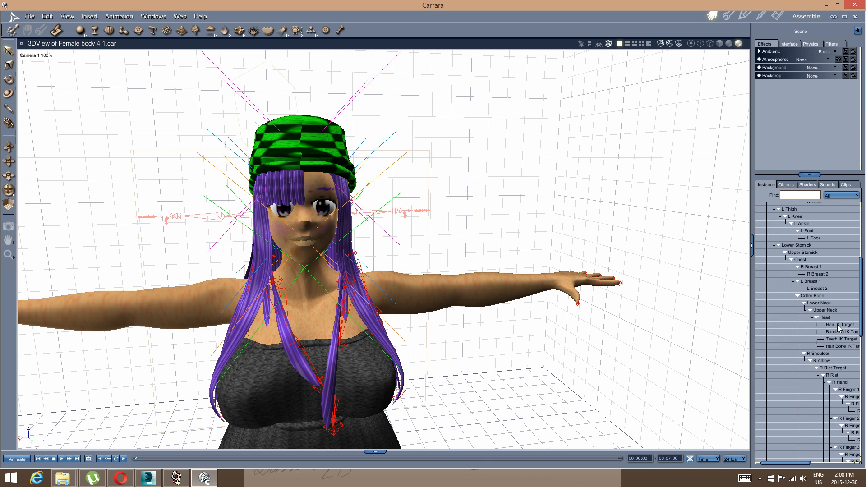
pyautogui.click(825, 318)
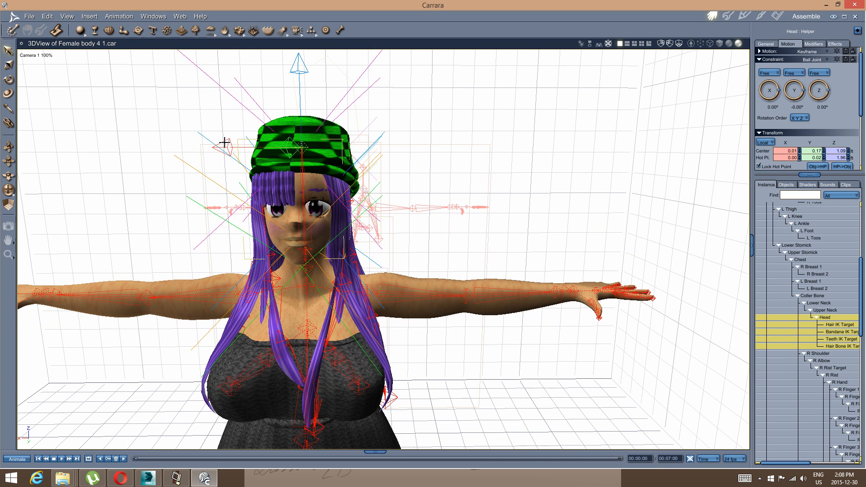
pyautogui.moveTo(222, 142); pyautogui.dragTo(279, 154)
pyautogui.moveTo(282, 163); pyautogui.dragTo(329, 285, button='middle')
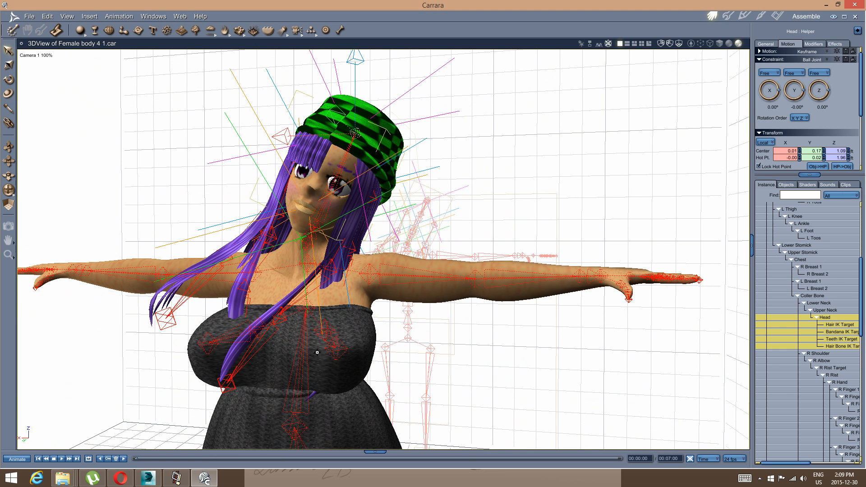
# Select the R Bangs 1 3 and R Bangs 2 3 end bones together and pull both hair strands outward from the chest.
pyautogui.scroll(-10, 806, 407)
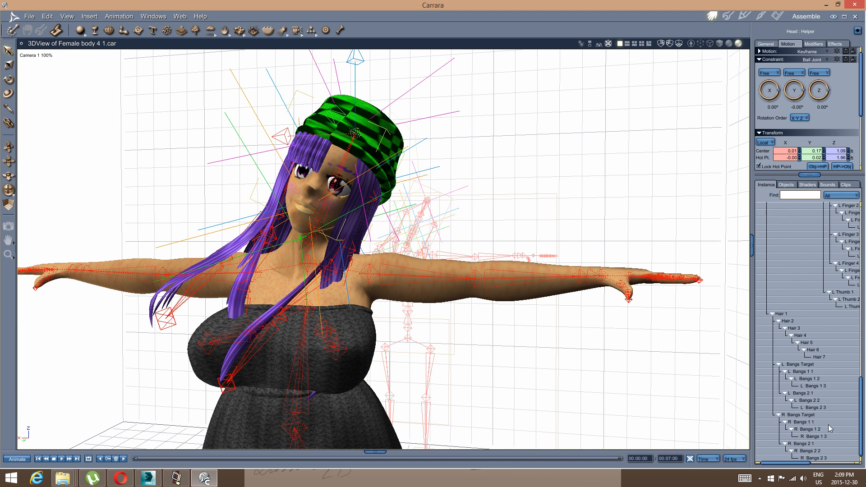
pyautogui.click(816, 387)
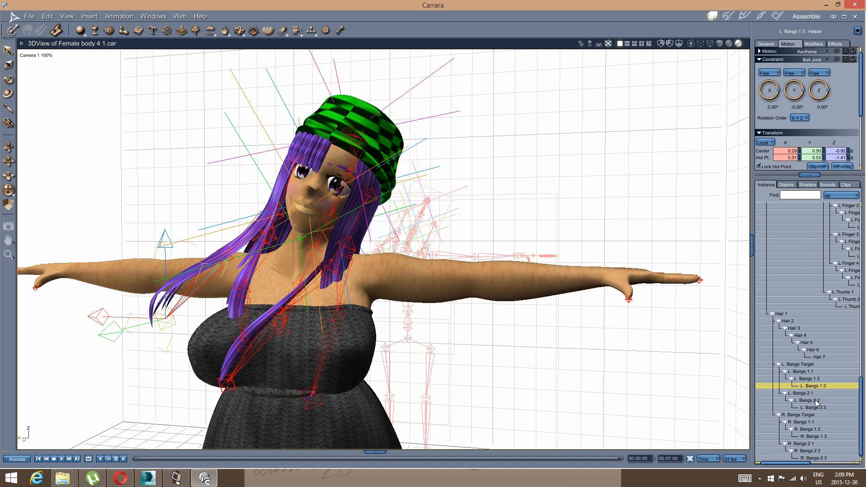
pyautogui.keyDown('shift'); pyautogui.click(816, 407); pyautogui.keyUp('shift')
pyautogui.moveTo(391, 318); pyautogui.dragTo(389, 322, button='middle')
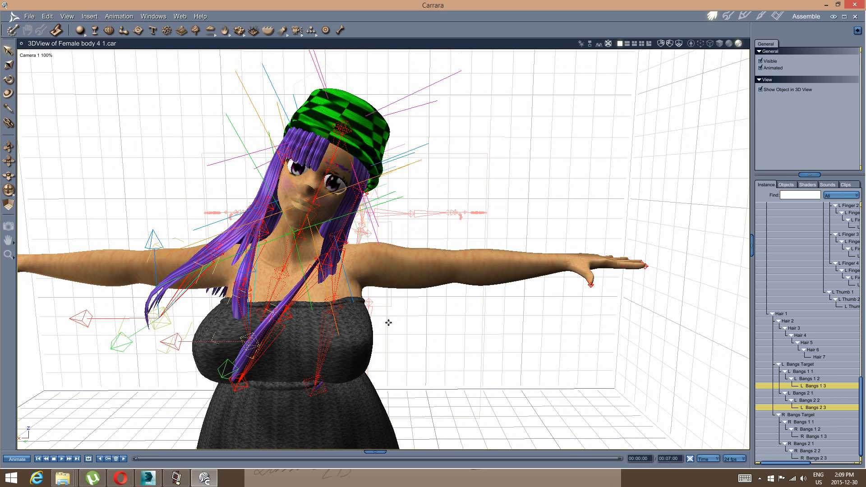
pyautogui.click(812, 436)
pyautogui.keyDown('shift'); pyautogui.click(811, 458); pyautogui.keyUp('shift')
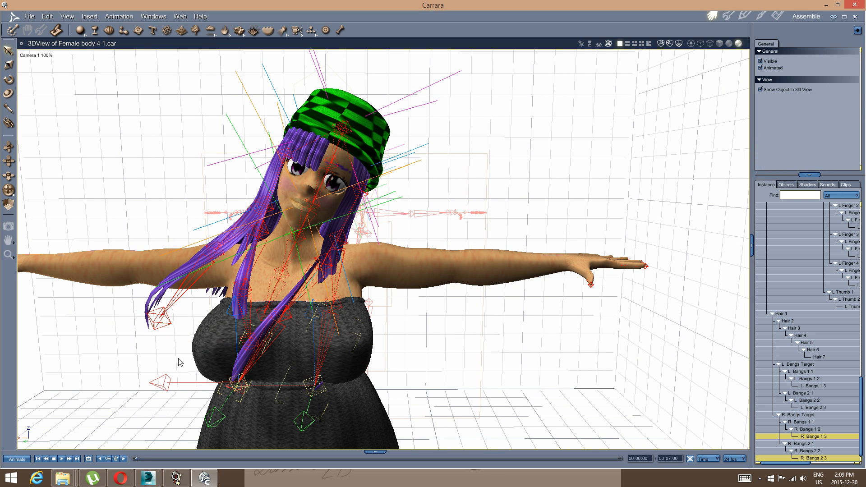
pyautogui.moveTo(171, 378); pyautogui.dragTo(328, 375)
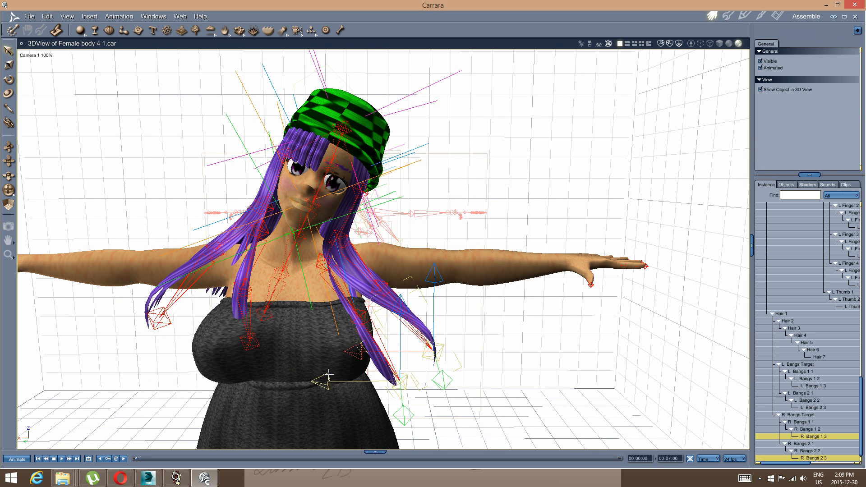
# Fine-tune the two selected R Bangs end bones by shifting them slightly inward and downward.
pyautogui.moveTo(376, 325); pyautogui.dragTo(359, 305, button='middle')
pyautogui.moveTo(354, 351); pyautogui.dragTo(338, 350)
pyautogui.moveTo(337, 346); pyautogui.dragTo(468, 265, button='middle')
pyautogui.moveTo(416, 273); pyautogui.dragTo(415, 288)
pyautogui.moveTo(334, 316); pyautogui.dragTo(278, 310, button='middle')
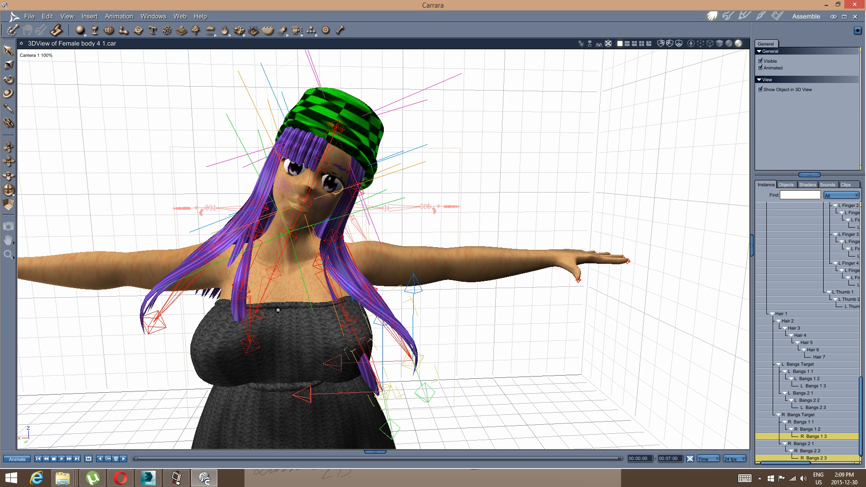
# Pull the end bone of the L Bangs 2 strand inward toward the middle of the chest.
pyautogui.click(155, 332)
pyautogui.click(249, 346)
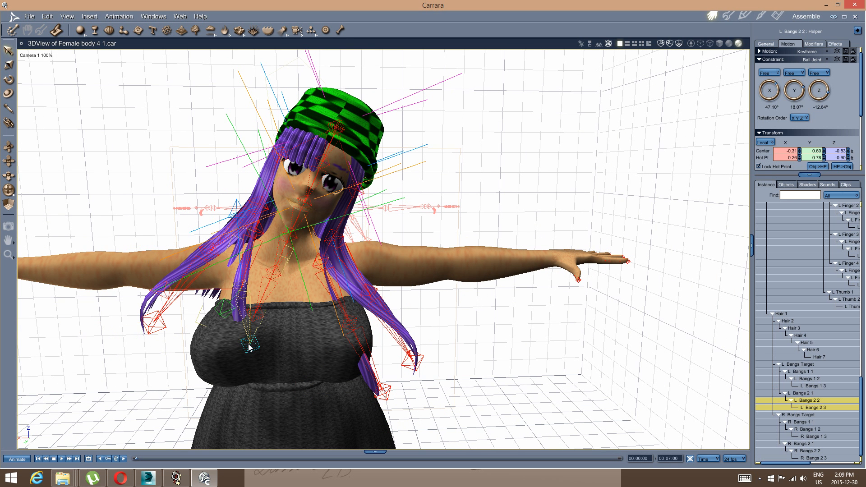
pyautogui.click(155, 331)
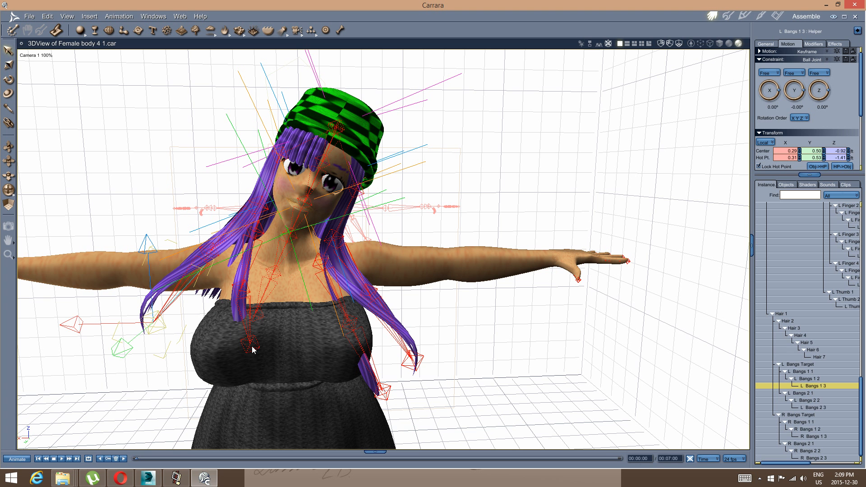
pyautogui.click(252, 347)
pyautogui.moveTo(184, 344); pyautogui.dragTo(212, 353)
# Pull the L Bangs 1 3 end bone inward so the outer left hair strand rests against the chest.
pyautogui.click(154, 327)
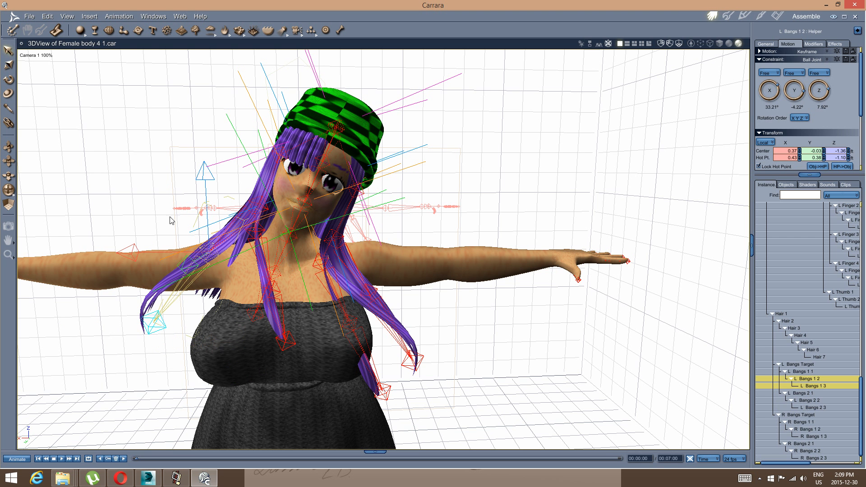
pyautogui.click(157, 324)
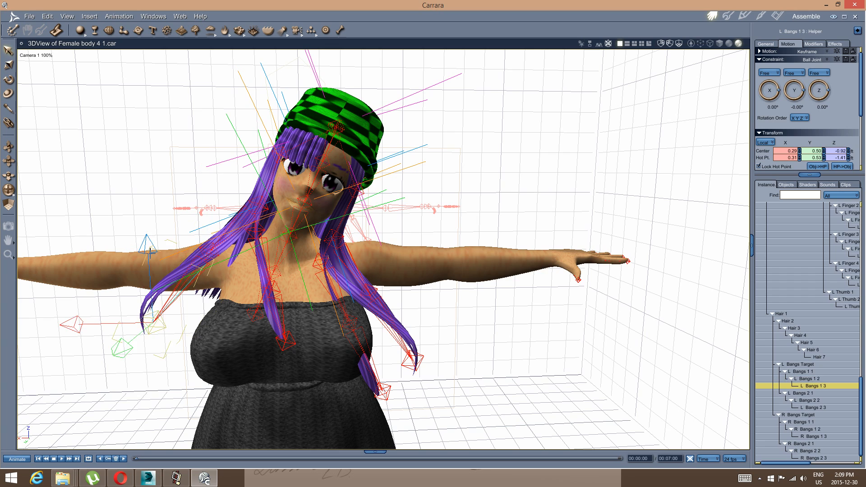
pyautogui.scroll(-3, 237, 281)
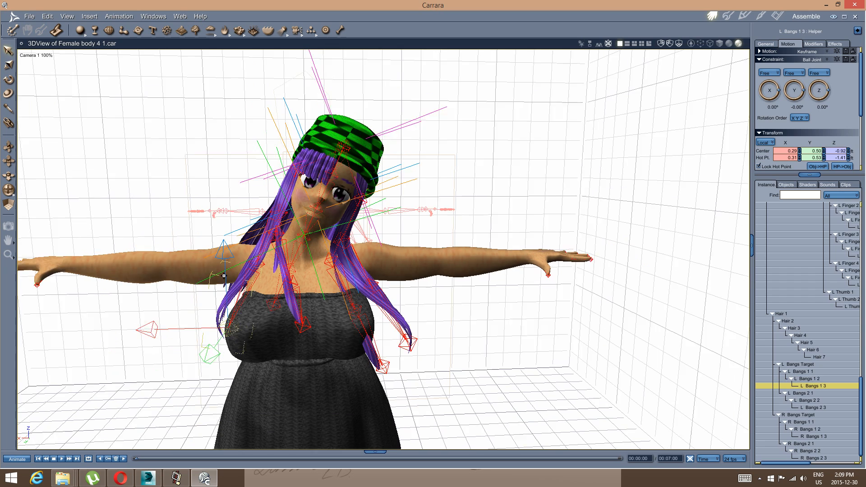
pyautogui.moveTo(240, 279); pyautogui.dragTo(370, 252, button='middle')
# Select the R Rist Target bone and pull it forward to bend the right arm at the elbow.
pyautogui.scroll(10, 774, 286)
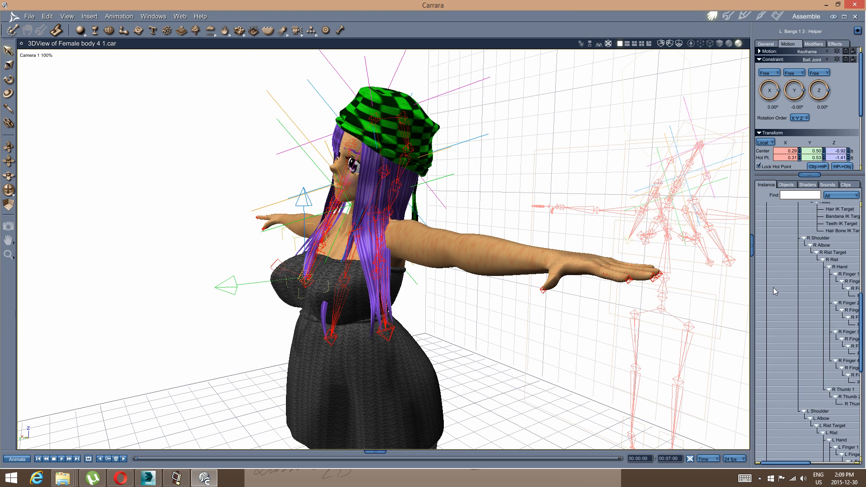
pyautogui.moveTo(464, 293); pyautogui.dragTo(447, 261, button='middle')
pyautogui.click(472, 261)
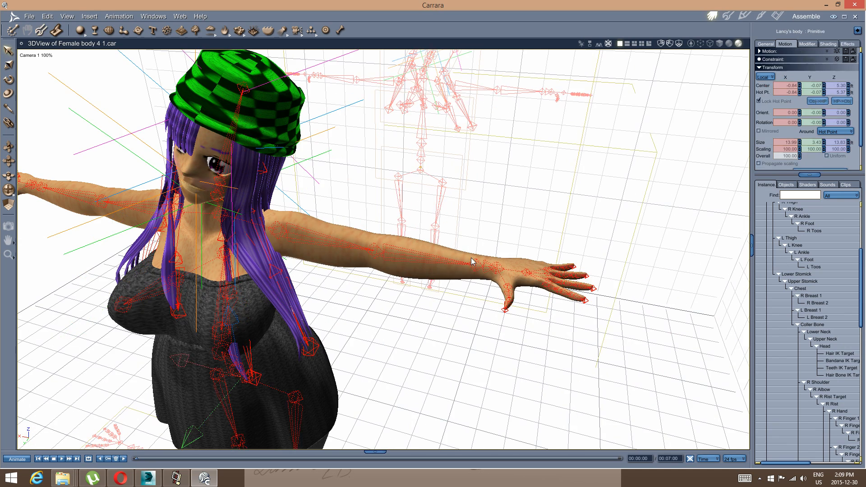
pyautogui.click(472, 271)
pyautogui.moveTo(364, 268); pyautogui.dragTo(469, 295, button='middle')
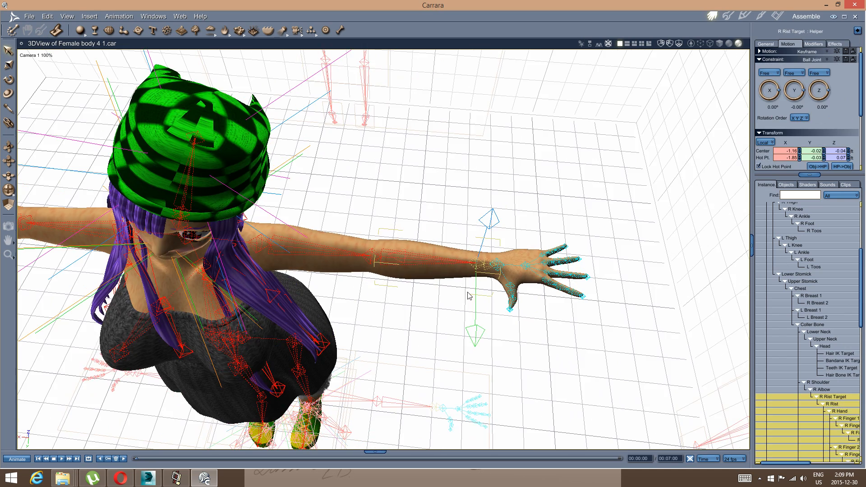
pyautogui.moveTo(475, 333); pyautogui.dragTo(447, 402)
pyautogui.moveTo(447, 397); pyautogui.dragTo(389, 140, button='middle')
pyautogui.scroll(-5, 396, 94)
pyautogui.moveTo(396, 94); pyautogui.dragTo(361, 95, button='middle')
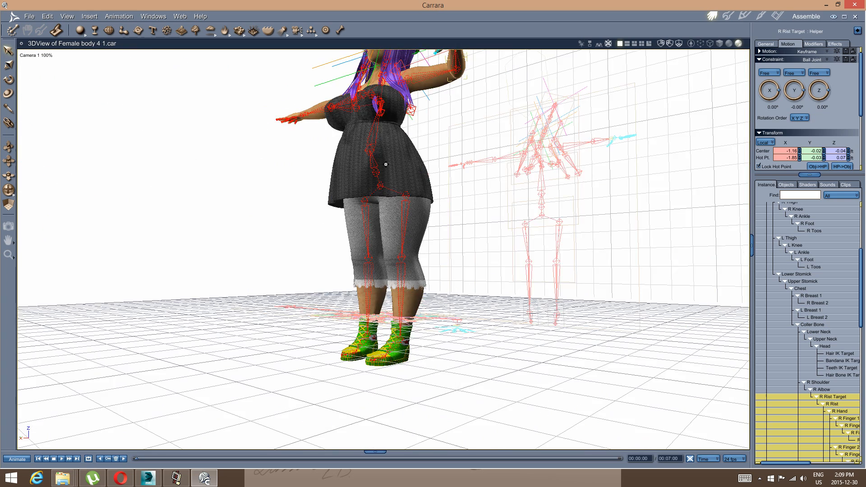
# Select the R Knee bone and pull it forward and upward to raise the right leg.
pyautogui.scroll(3, 387, 163)
pyautogui.moveTo(386, 163); pyautogui.dragTo(399, 198, button='middle')
pyautogui.click(421, 247)
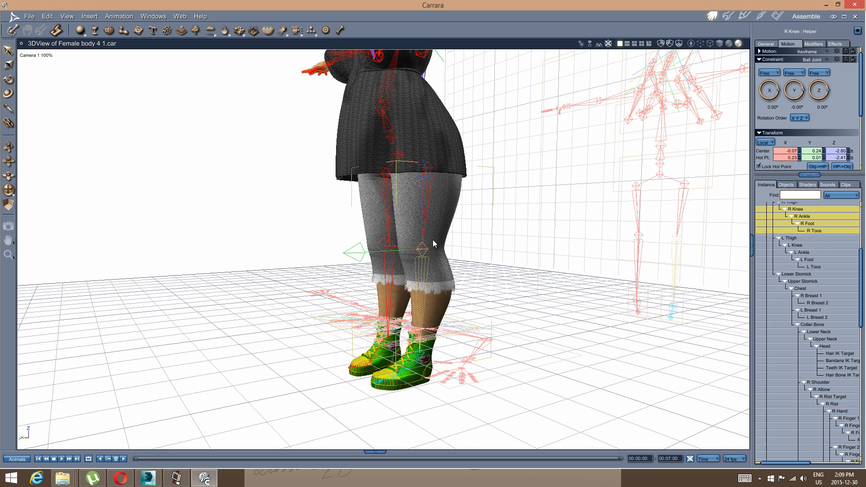
pyautogui.moveTo(436, 241); pyautogui.dragTo(416, 227, button='middle')
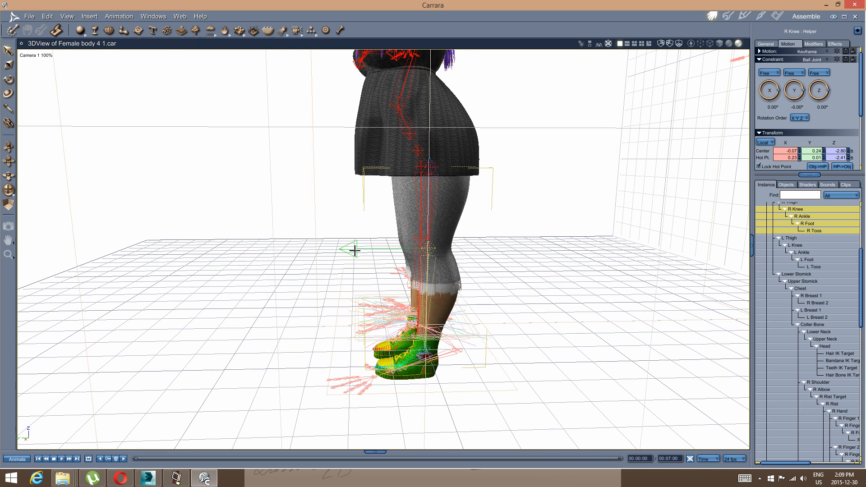
pyautogui.moveTo(354, 251); pyautogui.dragTo(253, 222)
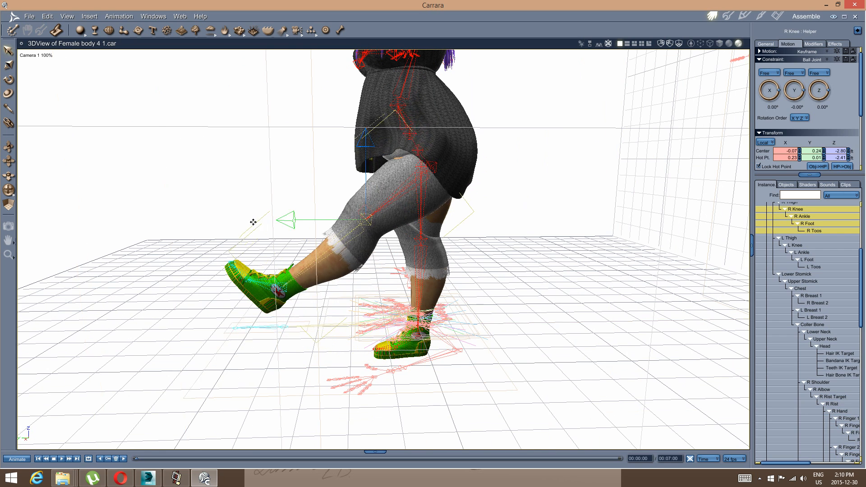
pyautogui.moveTo(253, 222); pyautogui.dragTo(271, 218, button='middle')
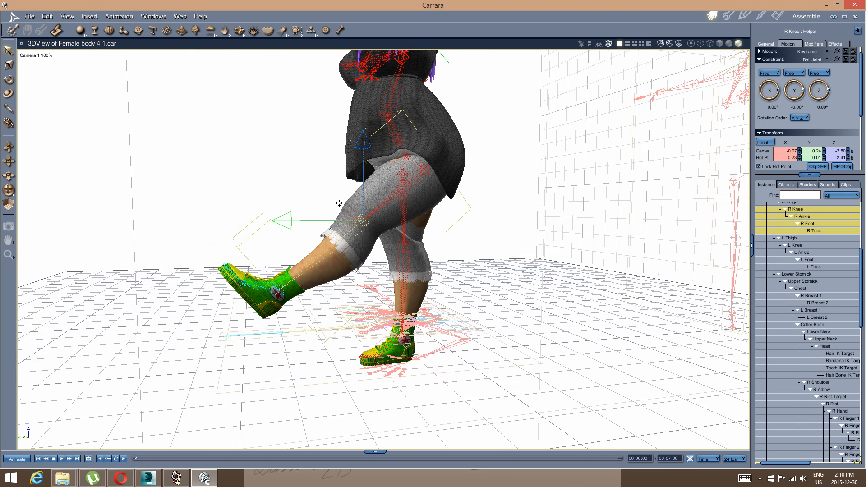
pyautogui.moveTo(339, 203); pyautogui.dragTo(324, 208, button='middle')
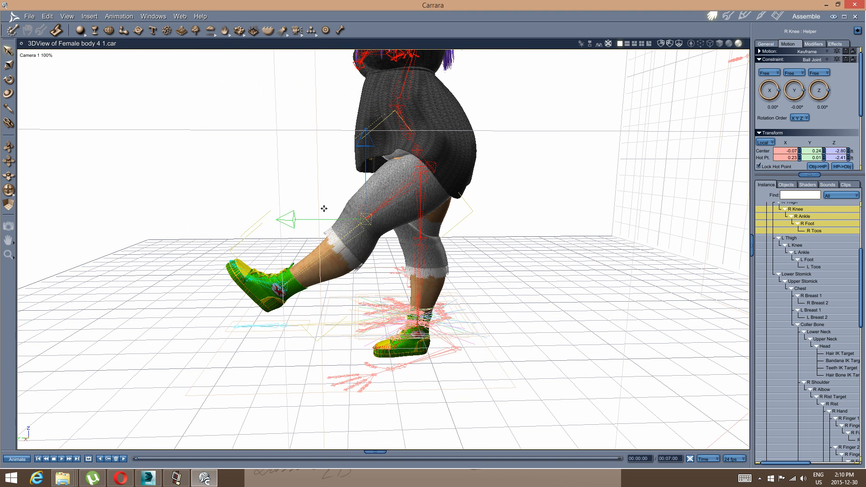
# Select the R Ankle bone and pull it down and back beneath the body to bend the right knee.
pyautogui.click(284, 289)
pyautogui.moveTo(282, 216); pyautogui.dragTo(267, 247)
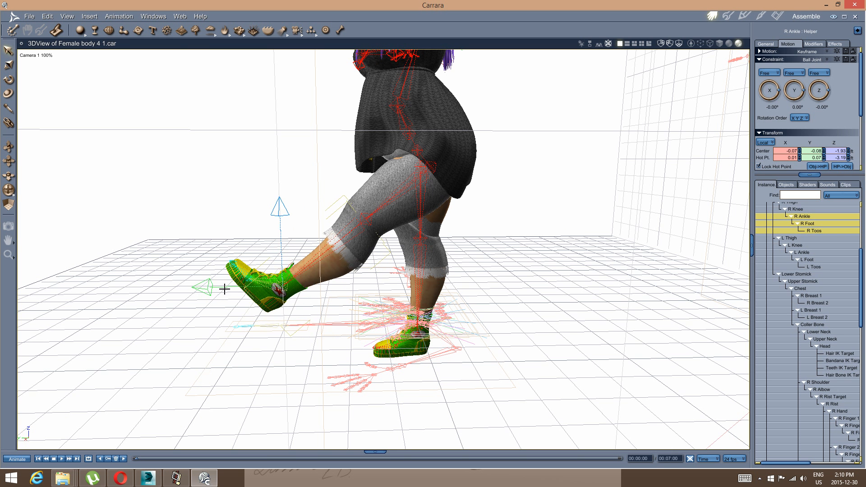
pyautogui.moveTo(291, 214); pyautogui.dragTo(282, 323)
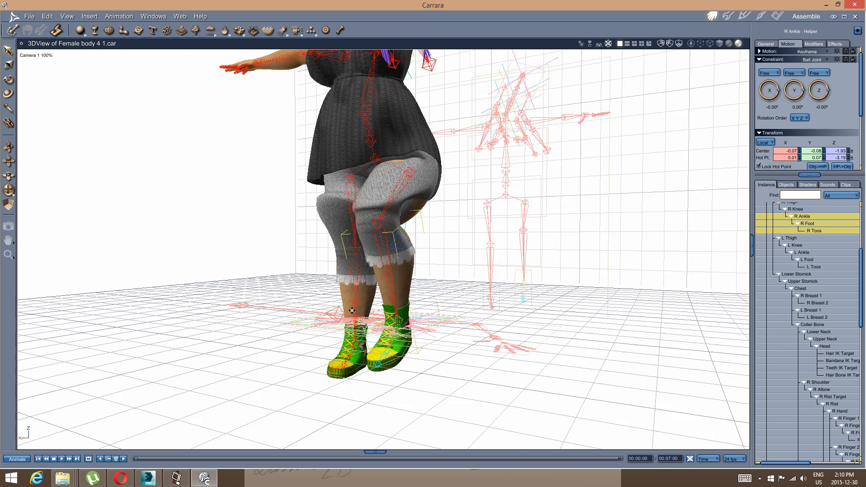
pyautogui.moveTo(352, 310); pyautogui.dragTo(450, 270, button='middle')
# Undo the last adjustments made to the right leg pose.
pyautogui.hotkey('ctrl', 'z')
pyautogui.hotkey('ctrl', 'z')
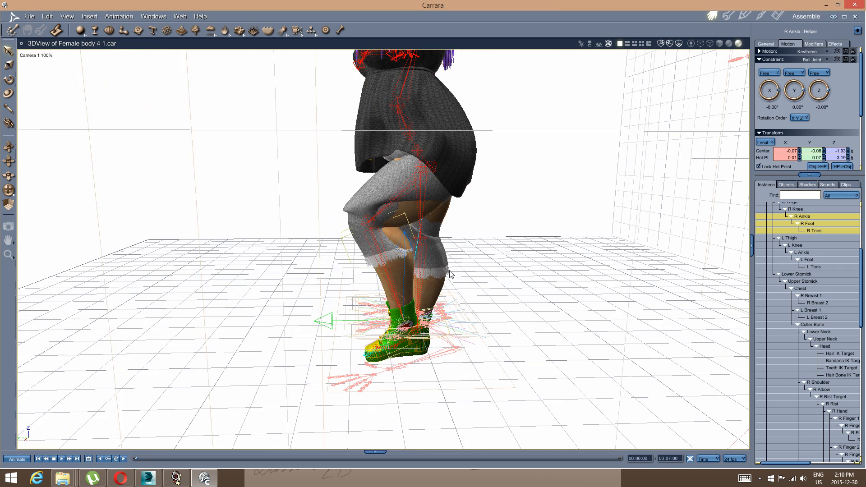
pyautogui.hotkey('ctrl', 'z')
pyautogui.hotkey('ctrl', 'z')
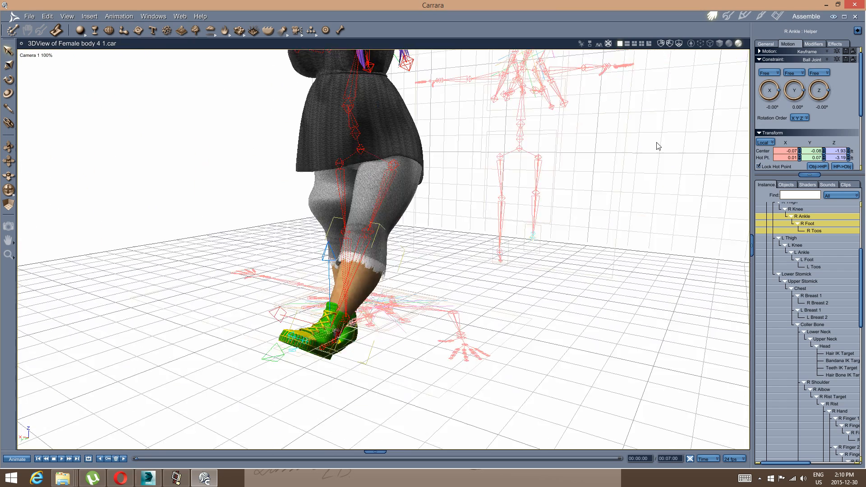
pyautogui.scroll(5, 804, 241)
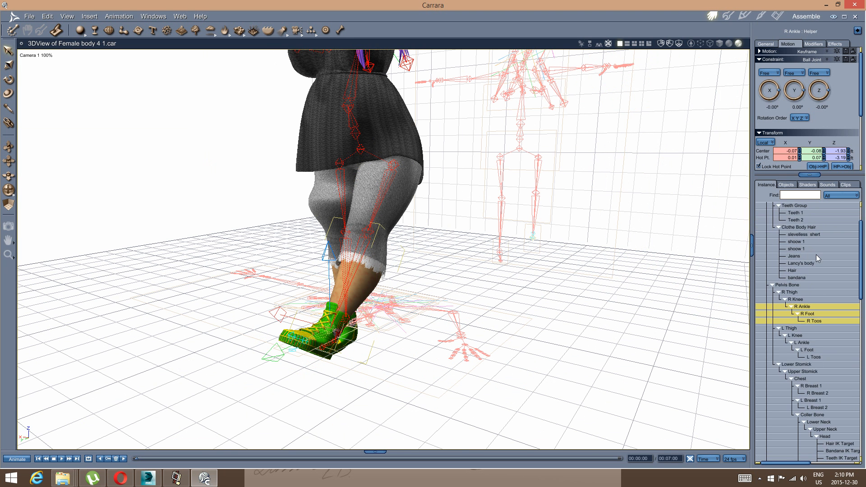
# Open the Jeans object for vertex editing, switch it to Animation mode and activate Weight Painting.
pyautogui.click(801, 307)
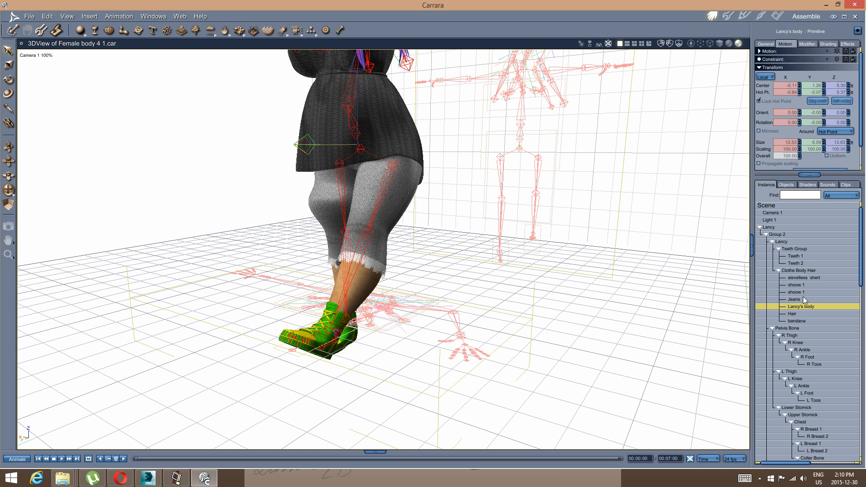
pyautogui.click(802, 299)
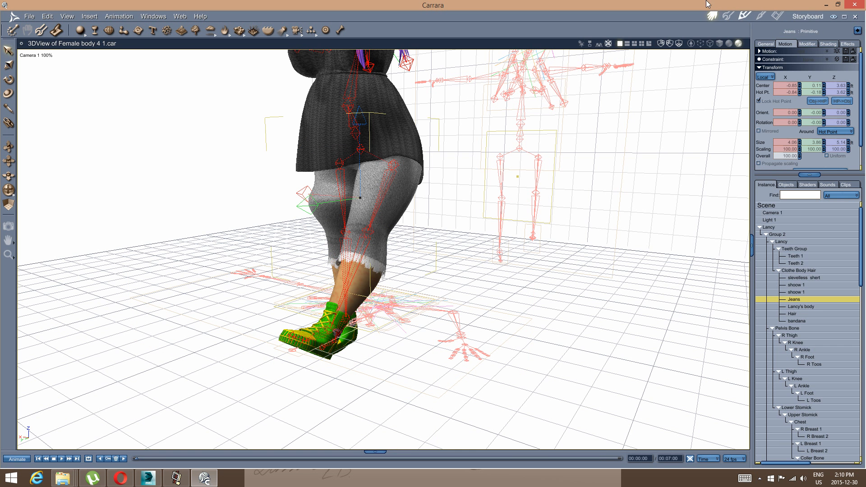
pyautogui.click(727, 17)
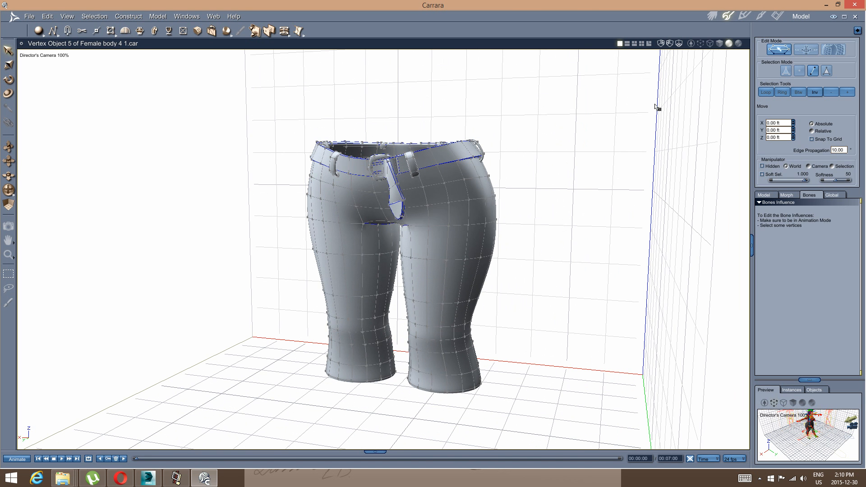
pyautogui.click(812, 51)
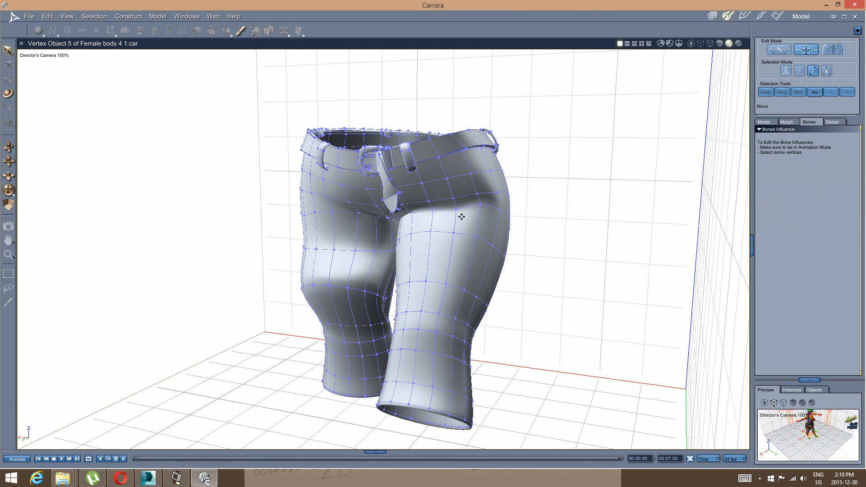
pyautogui.click(239, 30)
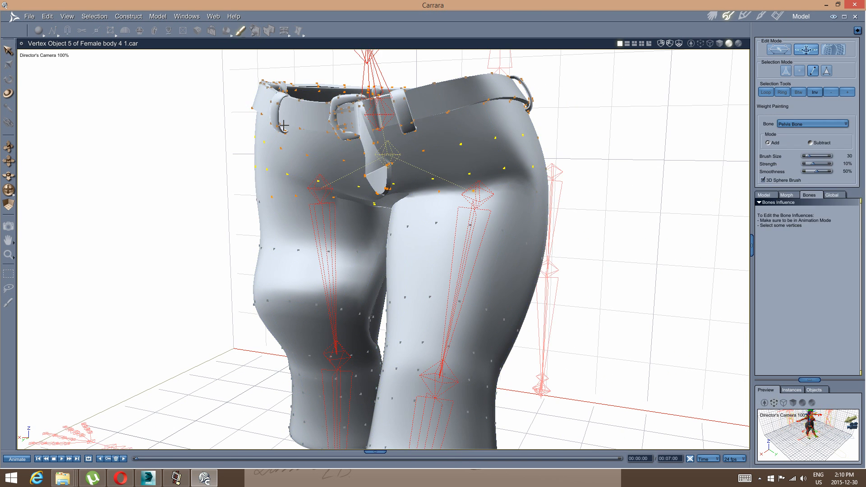
# Subtract the R Thigh bone's influence from all around the left knee of the jeans at 100% strength and 0% smoothness.
pyautogui.click(482, 203)
pyautogui.moveTo(415, 292); pyautogui.dragTo(394, 263, button='middle')
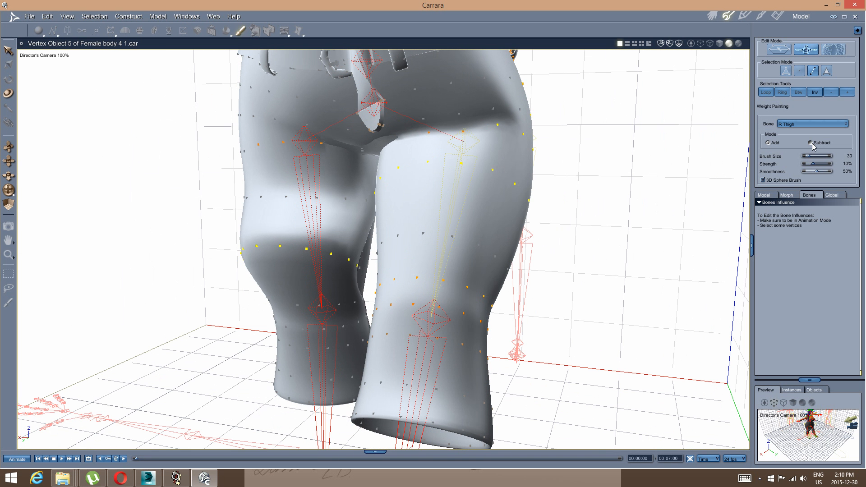
pyautogui.click(810, 143)
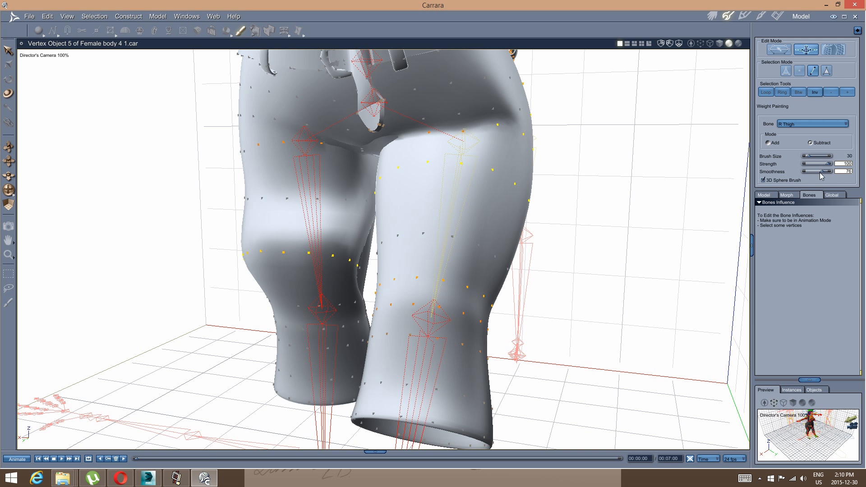
pyautogui.moveTo(325, 256); pyautogui.dragTo(242, 264)
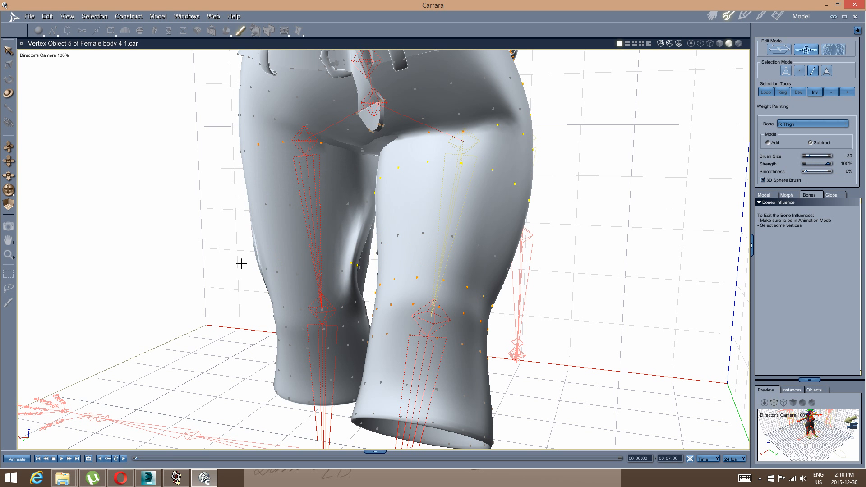
pyautogui.moveTo(241, 264)
pyautogui.mouseDown(button='middle')
pyautogui.moveTo(371, 280)
pyautogui.moveTo(400, 266)
pyautogui.moveTo(322, 278)
pyautogui.moveTo(361, 270)
pyautogui.moveTo(347, 275)
pyautogui.moveTo(352, 282)
pyautogui.moveTo(313, 251)
pyautogui.moveTo(338, 327)
pyautogui.moveTo(334, 343)
pyautogui.moveTo(338, 336)
pyautogui.mouseUp(button='middle')
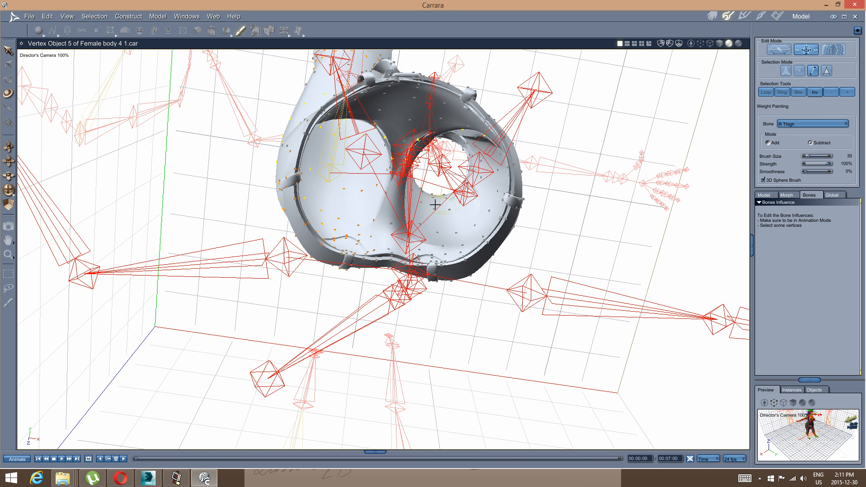
pyautogui.moveTo(432, 212); pyautogui.dragTo(444, 170, button='middle')
pyautogui.moveTo(472, 202)
pyautogui.mouseDown(button='middle')
pyautogui.moveTo(366, 149)
pyautogui.moveTo(420, 149)
pyautogui.moveTo(415, 155)
pyautogui.mouseUp(button='middle')
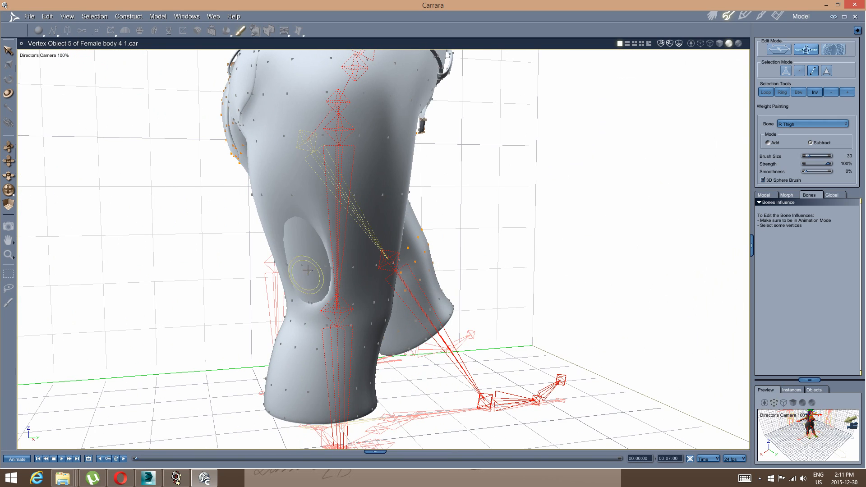
pyautogui.moveTo(299, 273); pyautogui.dragTo(341, 311, button='middle')
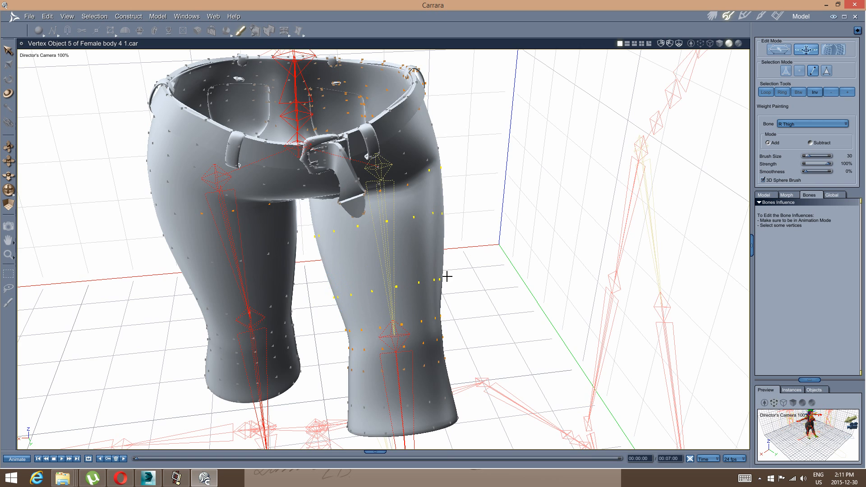
# Add R Thigh influence around the front, back and inner side of the right thigh of the jeans.
pyautogui.moveTo(448, 275)
pyautogui.mouseDown(button='middle')
pyautogui.moveTo(308, 220)
pyautogui.moveTo(301, 259)
pyautogui.mouseUp(button='middle')
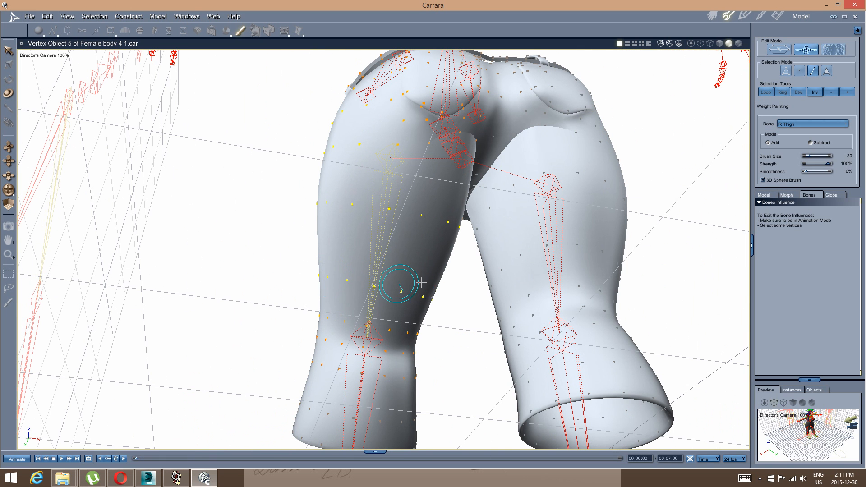
pyautogui.moveTo(421, 283)
pyautogui.mouseDown(button='middle')
pyautogui.moveTo(429, 285)
pyautogui.moveTo(407, 265)
pyautogui.mouseUp(button='middle')
pyautogui.moveTo(336, 251); pyautogui.dragTo(454, 281, button='middle')
pyautogui.moveTo(367, 265); pyautogui.dragTo(420, 253, button='middle')
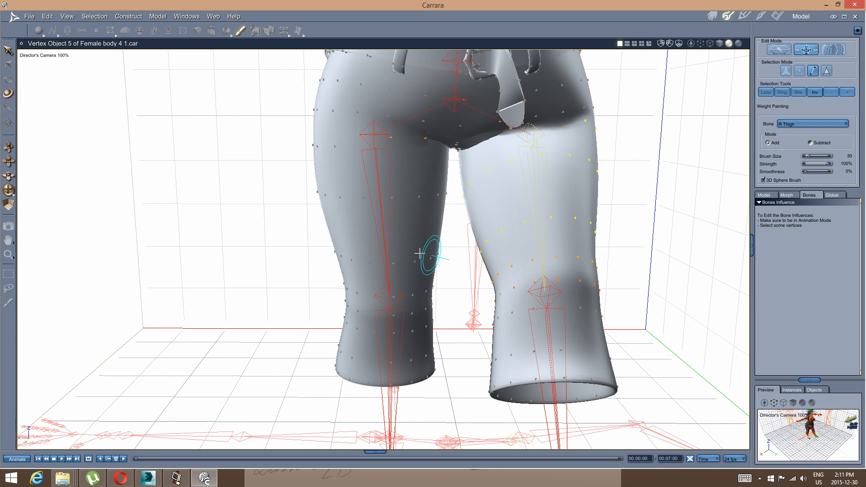
# Select the L Thigh bone and add its influence all around the left thigh of the jeans.
pyautogui.click(383, 203)
pyautogui.moveTo(383, 203)
pyautogui.mouseDown(button='middle')
pyautogui.moveTo(377, 251)
pyautogui.moveTo(388, 247)
pyautogui.mouseUp(button='middle')
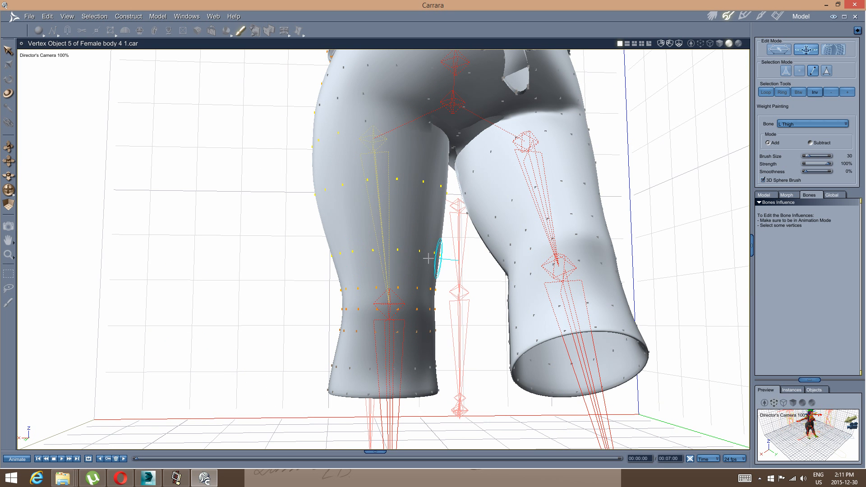
pyautogui.moveTo(318, 259); pyautogui.dragTo(413, 261, button='middle')
pyautogui.moveTo(345, 260)
pyautogui.mouseDown(button='middle')
pyautogui.moveTo(398, 258)
pyautogui.moveTo(325, 190)
pyautogui.mouseUp(button='middle')
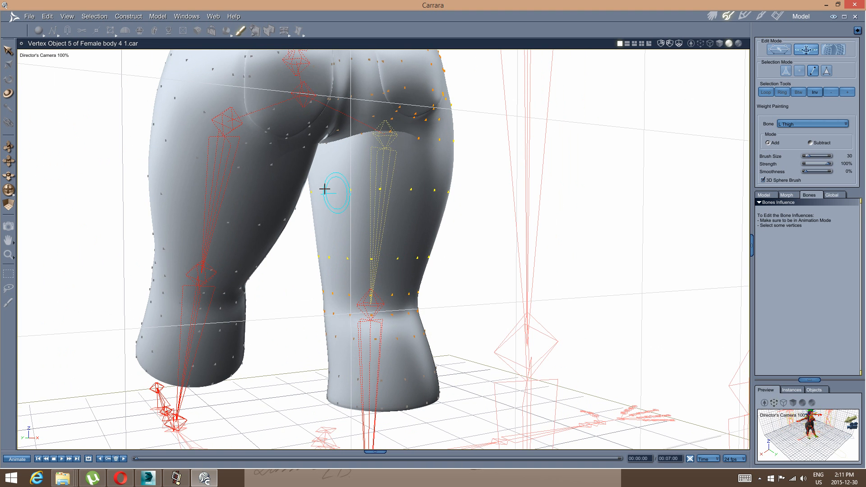
pyautogui.moveTo(403, 189); pyautogui.dragTo(263, 196, button='middle')
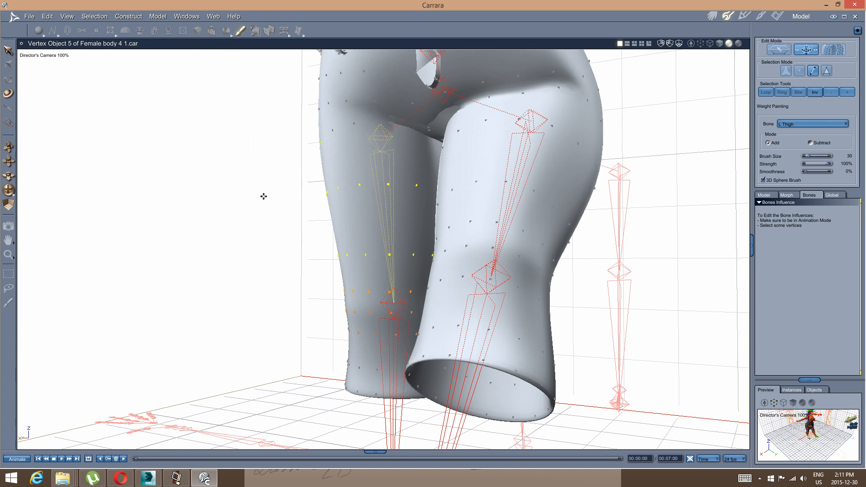
pyautogui.moveTo(331, 190); pyautogui.dragTo(336, 271, button='middle')
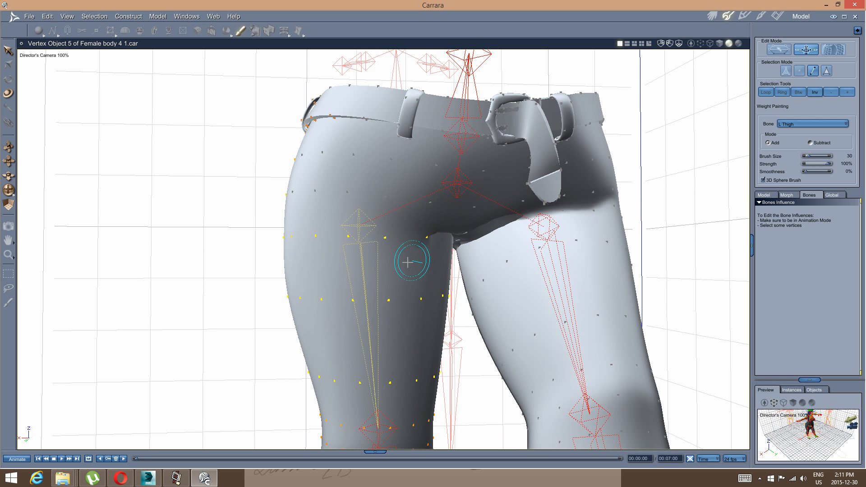
pyautogui.moveTo(325, 267)
pyautogui.mouseDown(button='middle')
pyautogui.moveTo(441, 274)
pyautogui.moveTo(333, 286)
pyautogui.moveTo(371, 262)
pyautogui.moveTo(362, 303)
pyautogui.moveTo(392, 273)
pyautogui.moveTo(454, 260)
pyautogui.moveTo(439, 279)
pyautogui.moveTo(377, 300)
pyautogui.moveTo(464, 276)
pyautogui.moveTo(436, 290)
pyautogui.moveTo(439, 272)
pyautogui.moveTo(408, 282)
pyautogui.moveTo(429, 257)
pyautogui.mouseUp(button='middle')
# Add R Thigh influence along the upper front of the right thigh, and undo the last stroke near the crotch.
pyautogui.click(479, 270)
pyautogui.moveTo(464, 231)
pyautogui.mouseDown()
pyautogui.moveTo(462, 221)
pyautogui.moveTo(429, 223)
pyautogui.moveTo(497, 219)
pyautogui.mouseUp()
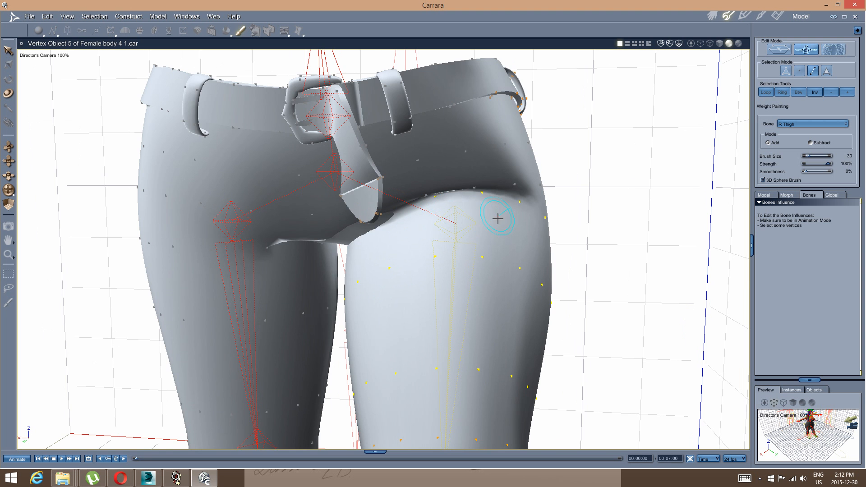
pyautogui.moveTo(463, 237)
pyautogui.mouseDown(button='middle')
pyautogui.moveTo(387, 228)
pyautogui.moveTo(460, 215)
pyautogui.mouseUp(button='middle')
pyautogui.moveTo(375, 221)
pyautogui.mouseDown(button='middle')
pyautogui.moveTo(381, 214)
pyautogui.moveTo(380, 228)
pyautogui.moveTo(364, 234)
pyautogui.moveTo(392, 218)
pyautogui.mouseUp(button='middle')
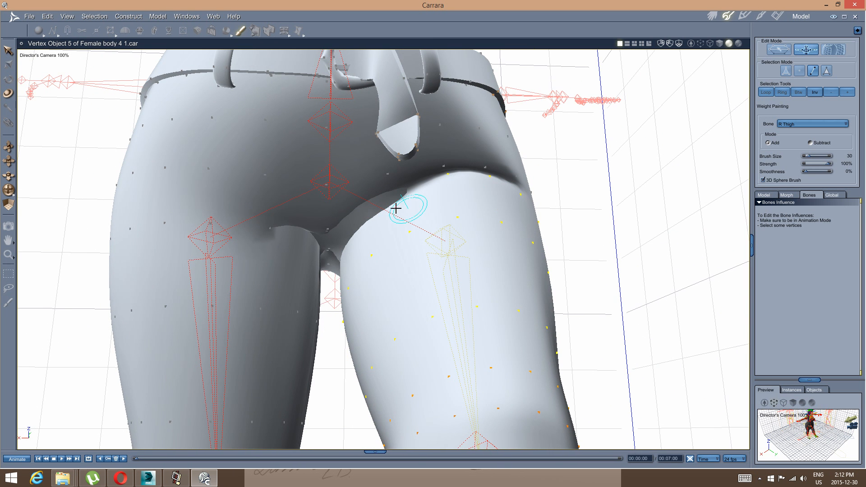
pyautogui.moveTo(374, 193); pyautogui.dragTo(382, 182)
pyautogui.hotkey('ctrl', 'z')
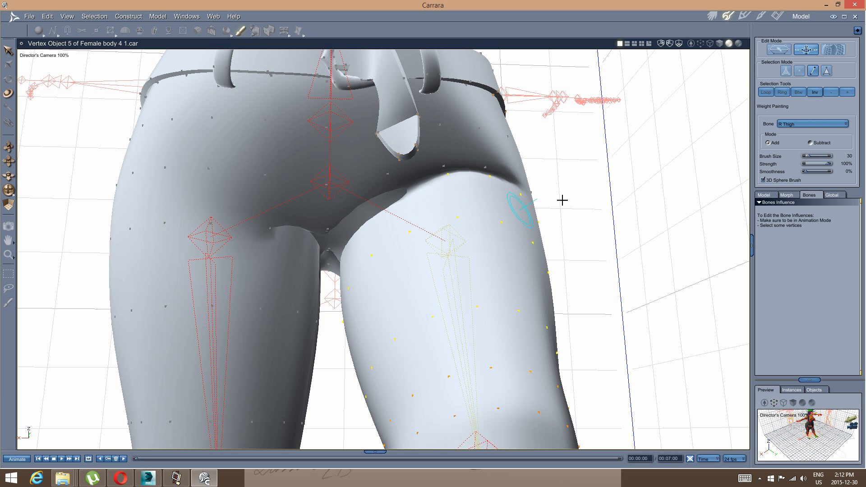
# Examine how the Pelvis Bone, R Thigh, Lower Stomick and L Thigh bones influence the hip area of the jeans.
pyautogui.click(827, 125)
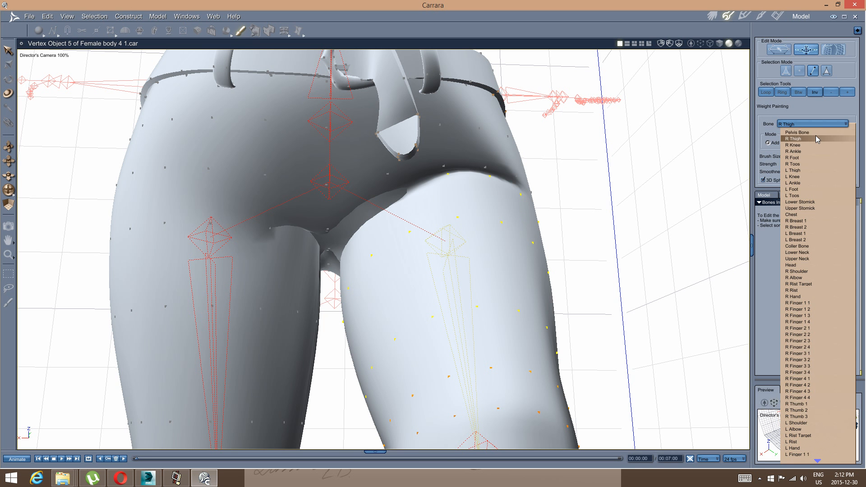
pyautogui.click(816, 133)
pyautogui.scroll(-5, 452, 217)
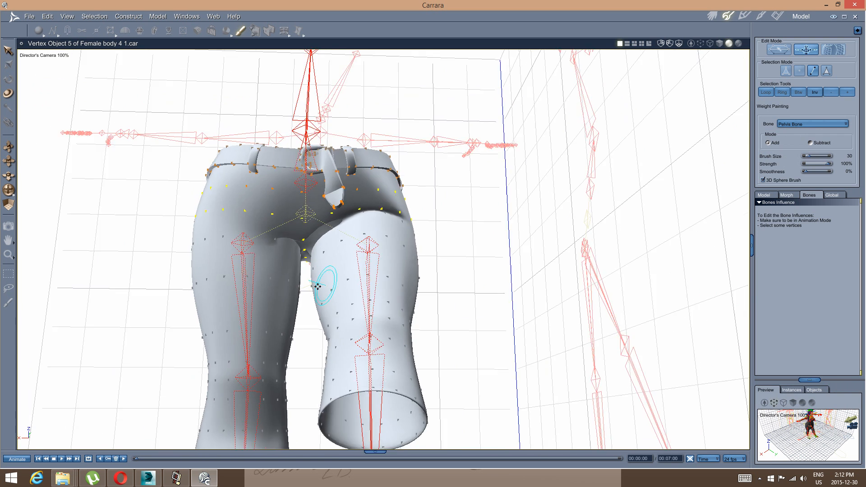
pyautogui.moveTo(319, 286); pyautogui.dragTo(159, 289, button='middle')
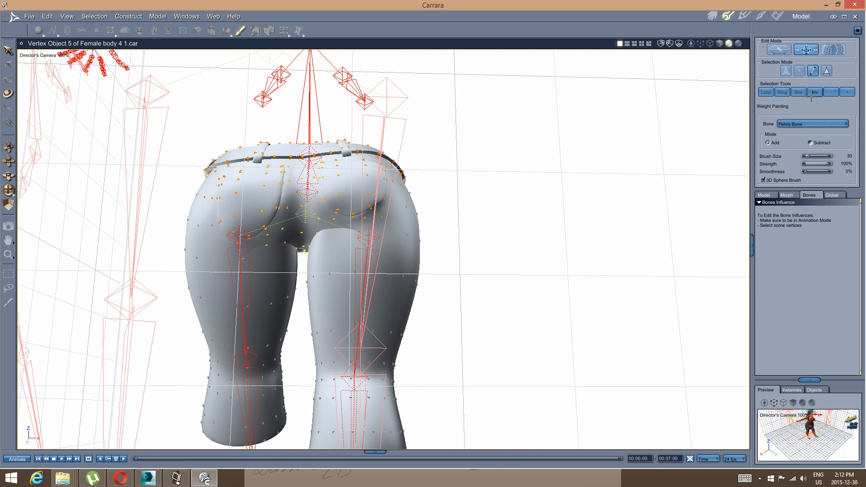
pyautogui.click(818, 124)
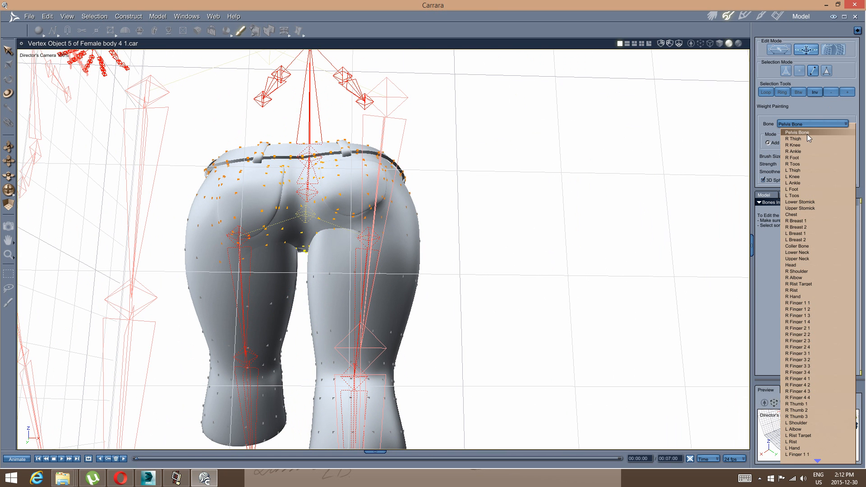
pyautogui.click(806, 139)
pyautogui.moveTo(658, 199)
pyautogui.mouseDown(button='middle')
pyautogui.moveTo(514, 269)
pyautogui.moveTo(349, 295)
pyautogui.mouseUp(button='middle')
pyautogui.scroll(4, 291, 298)
pyautogui.moveTo(291, 298)
pyautogui.mouseDown(button='middle')
pyautogui.moveTo(344, 259)
pyautogui.moveTo(393, 257)
pyautogui.mouseUp(button='middle')
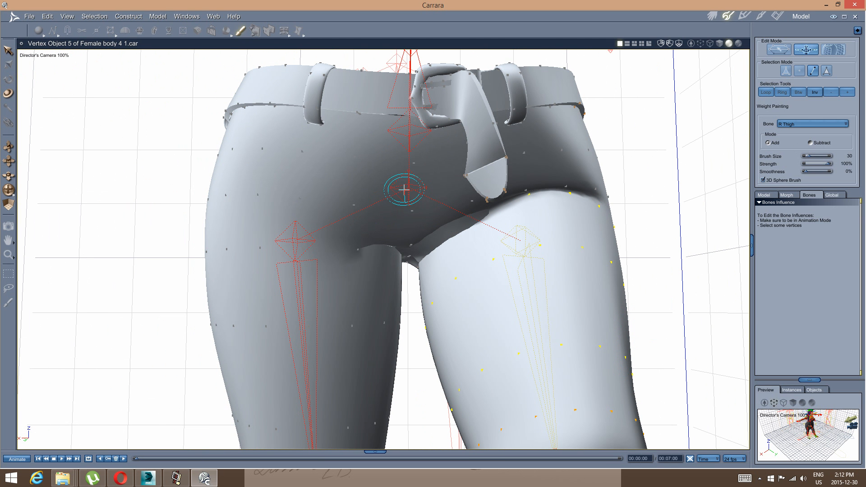
pyautogui.press('Down')
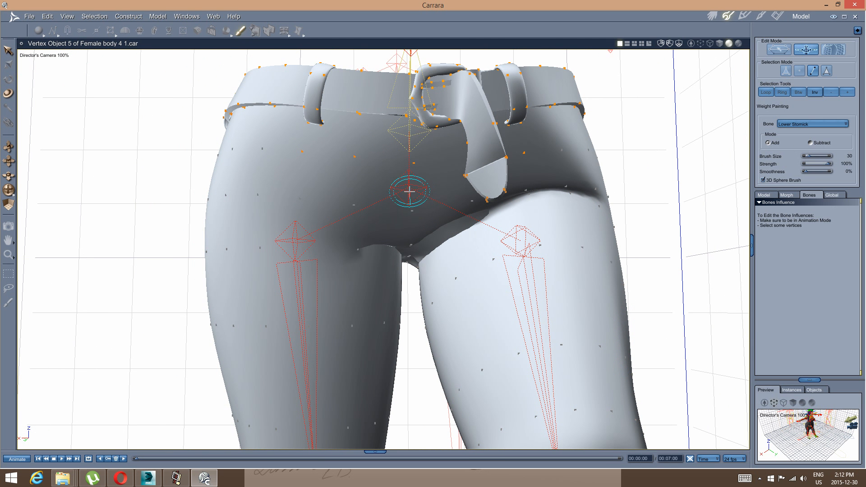
pyautogui.moveTo(407, 193)
pyautogui.mouseDown(button='middle')
pyautogui.moveTo(421, 191)
pyautogui.moveTo(386, 191)
pyautogui.moveTo(433, 190)
pyautogui.mouseUp(button='middle')
pyautogui.press('Left')
# Select the Pelvis Bone and add its influence along the crease at the top of the right thigh.
pyautogui.click(845, 126)
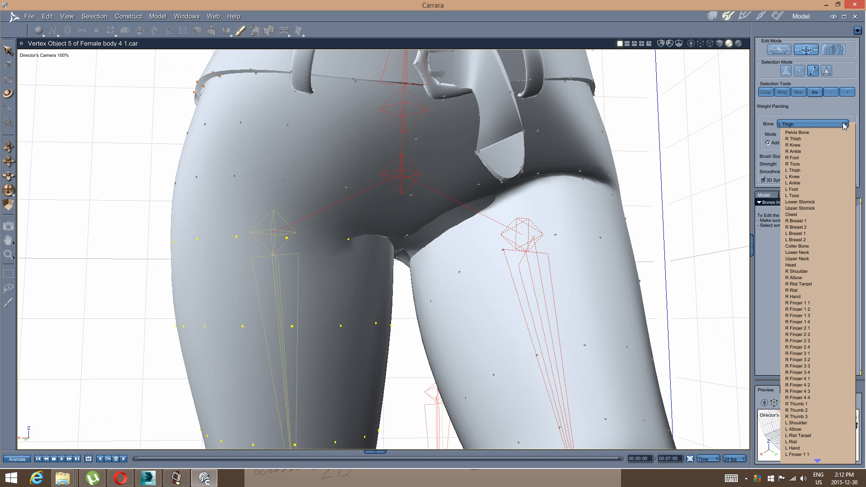
pyautogui.click(825, 132)
pyautogui.moveTo(429, 248); pyautogui.dragTo(406, 226, button='middle')
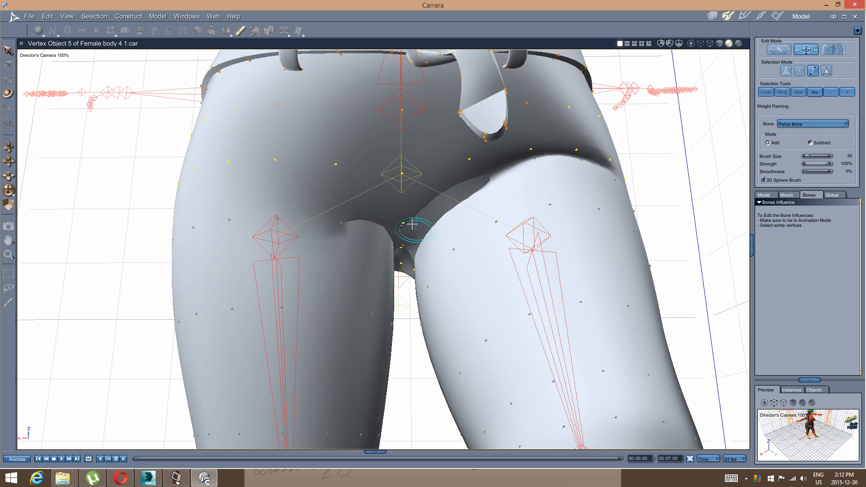
pyautogui.moveTo(290, 164)
pyautogui.mouseDown(button='middle')
pyautogui.moveTo(506, 144)
pyautogui.moveTo(477, 153)
pyautogui.mouseUp(button='middle')
pyautogui.moveTo(416, 167)
pyautogui.mouseDown()
pyautogui.moveTo(468, 145)
pyautogui.moveTo(571, 133)
pyautogui.mouseUp()
pyautogui.moveTo(574, 132)
pyautogui.mouseDown(button='middle')
pyautogui.moveTo(547, 170)
pyautogui.moveTo(449, 193)
pyautogui.mouseUp(button='middle')
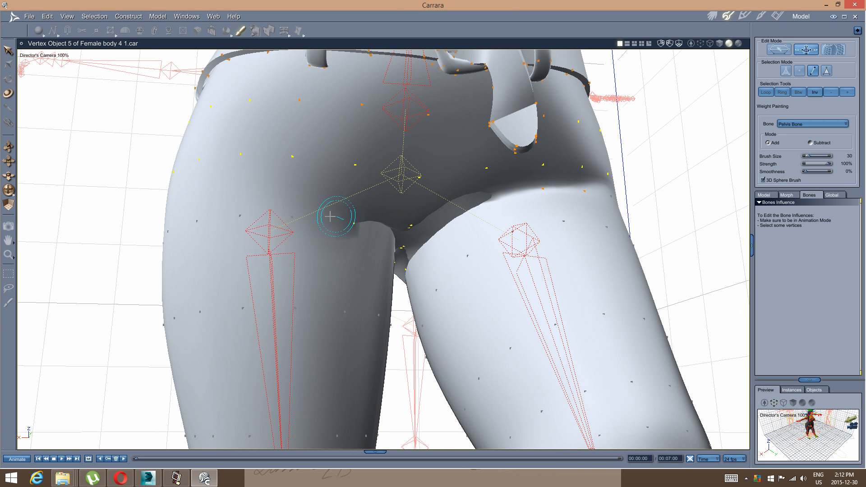
pyautogui.moveTo(473, 187); pyautogui.dragTo(467, 190, button='middle')
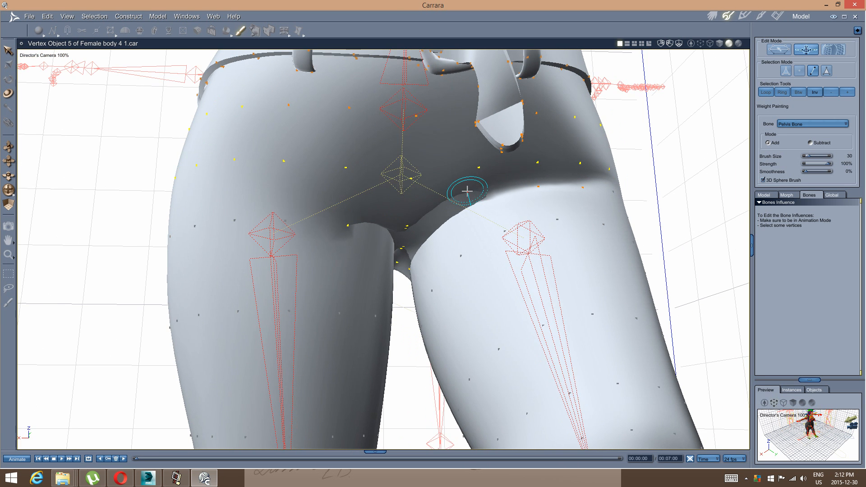
# Add Pelvis Bone influence across the top of the left thigh, and undo the extra stroke on the right crease.
pyautogui.moveTo(359, 226); pyautogui.dragTo(280, 224)
pyautogui.moveTo(521, 193); pyautogui.dragTo(490, 196, button='middle')
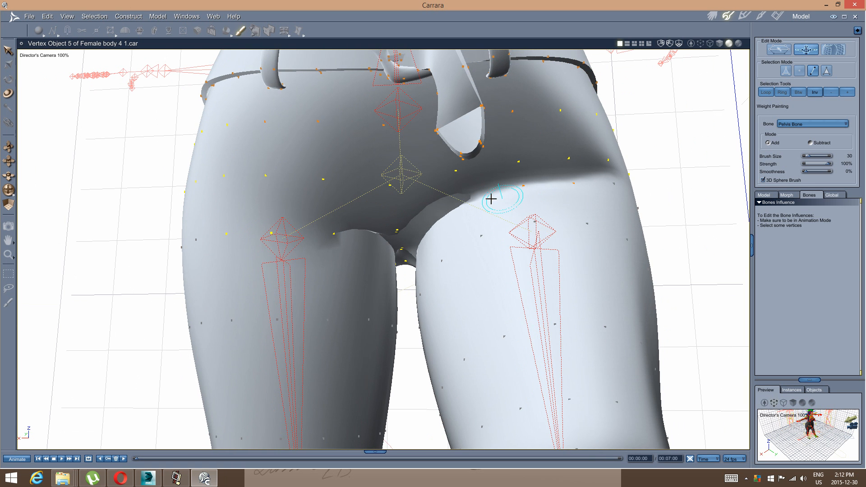
pyautogui.moveTo(560, 189); pyautogui.dragTo(578, 188)
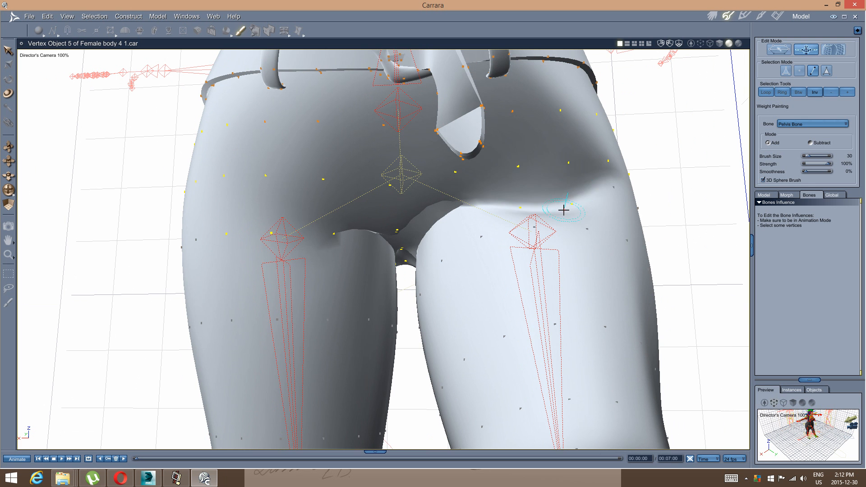
pyautogui.hotkey('ctrl', 'z')
# Refine the Pelvis Bone influence around the hip creases and crotch with the brush strength at 15% and smoothness at 41%.
pyautogui.moveTo(426, 222); pyautogui.dragTo(439, 219, button='middle')
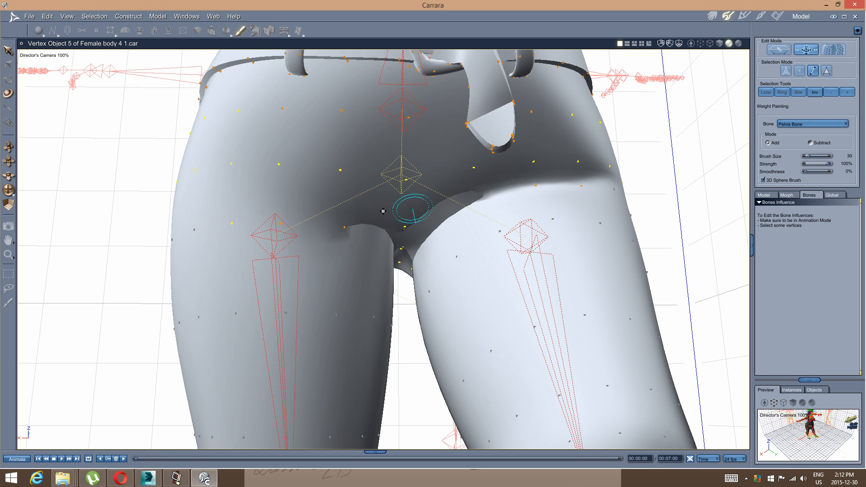
pyautogui.moveTo(350, 219); pyautogui.dragTo(338, 218, button='middle')
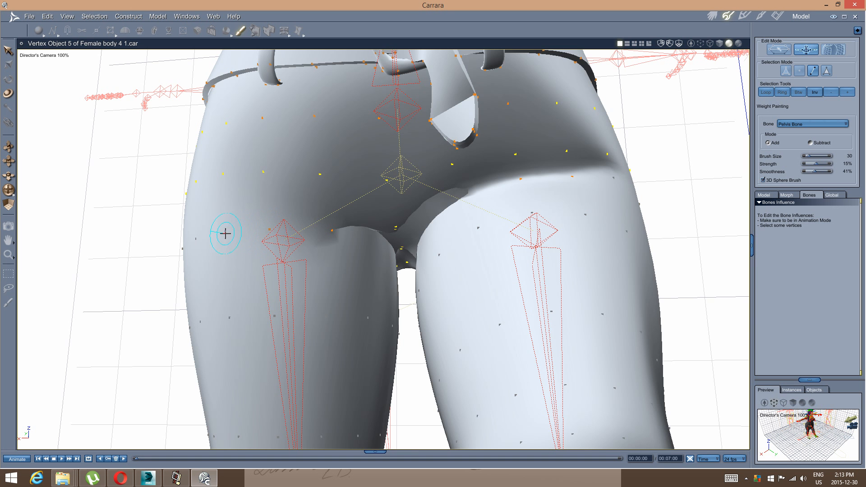
pyautogui.moveTo(247, 237); pyautogui.dragTo(259, 235, button='middle')
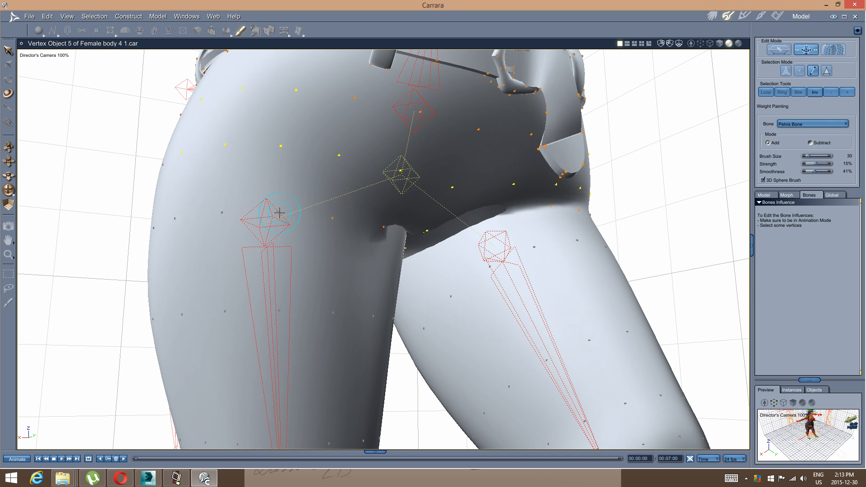
pyautogui.moveTo(326, 219); pyautogui.dragTo(304, 221, button='middle')
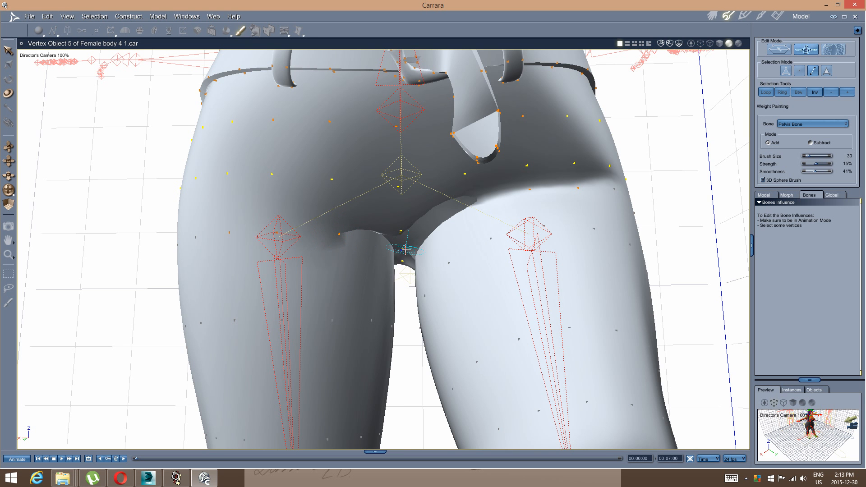
pyautogui.moveTo(382, 250); pyautogui.dragTo(465, 193, button='middle')
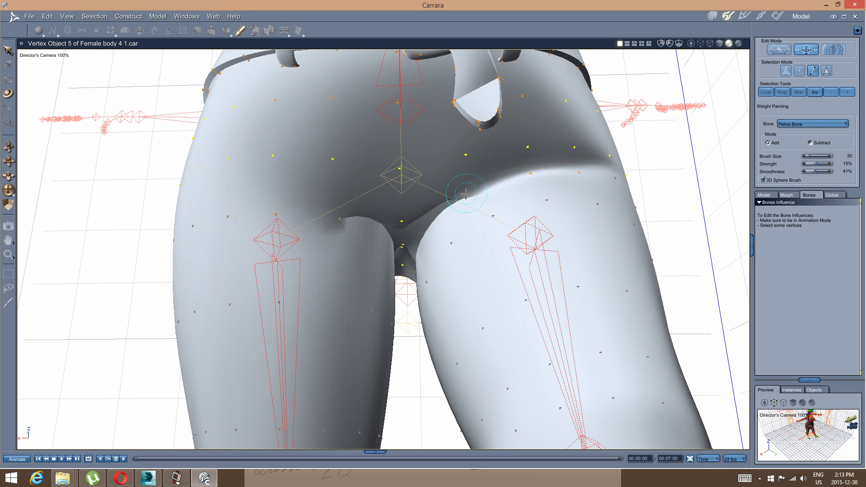
pyautogui.moveTo(407, 220); pyautogui.dragTo(390, 231, button='middle')
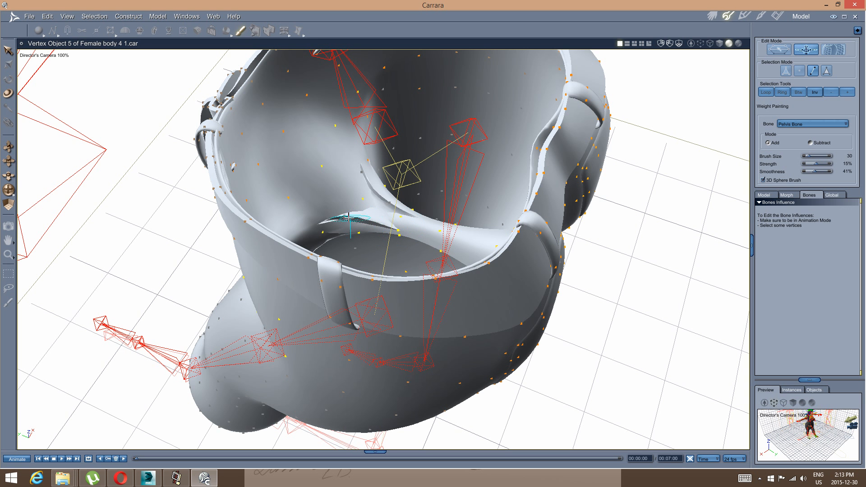
pyautogui.moveTo(370, 216); pyautogui.dragTo(403, 198, button='middle')
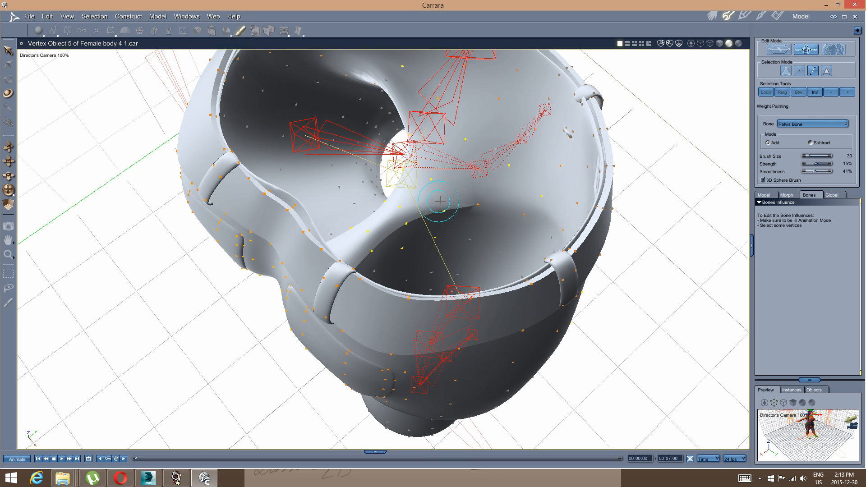
pyautogui.moveTo(514, 202); pyautogui.dragTo(357, 239, button='middle')
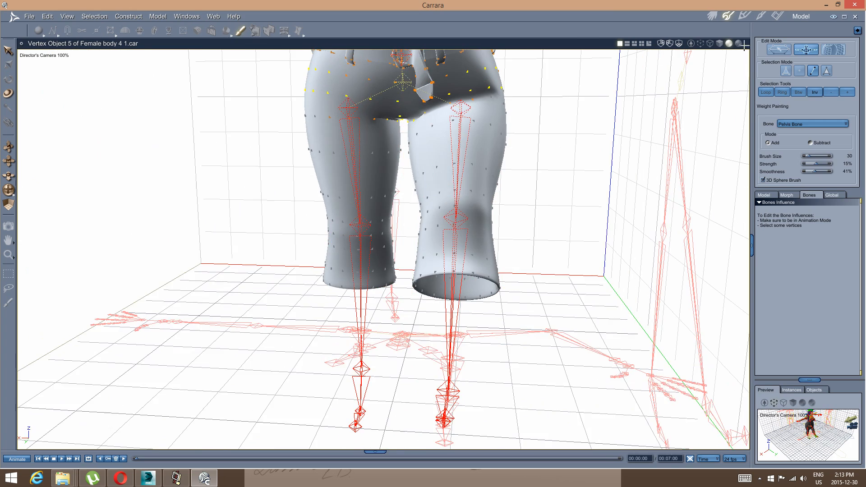
# Return to the full scene, select the R Knee bone and bend it backward to about -85° around X.
pyautogui.click(712, 17)
pyautogui.moveTo(493, 230); pyautogui.dragTo(1, 107, button='middle')
pyautogui.click(348, 242)
pyautogui.click(9, 80)
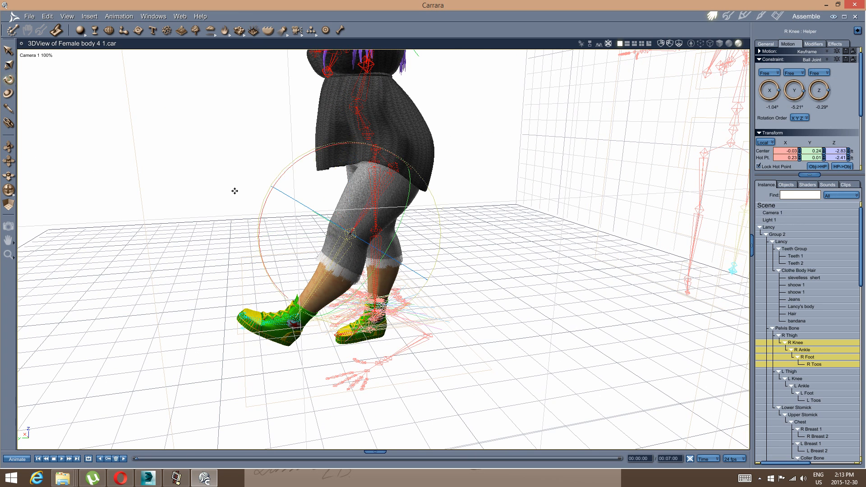
pyautogui.moveTo(234, 189); pyautogui.dragTo(283, 198, button='middle')
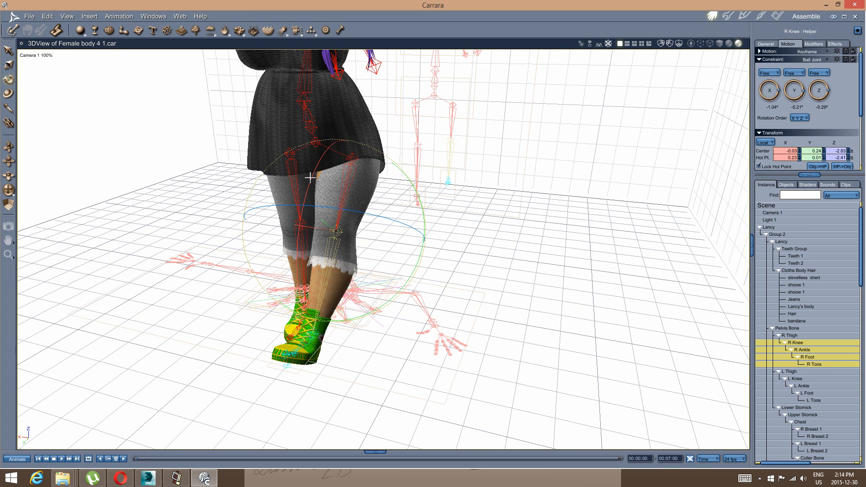
pyautogui.moveTo(311, 177); pyautogui.dragTo(283, 252)
pyautogui.moveTo(426, 230); pyautogui.dragTo(369, 207, button='middle')
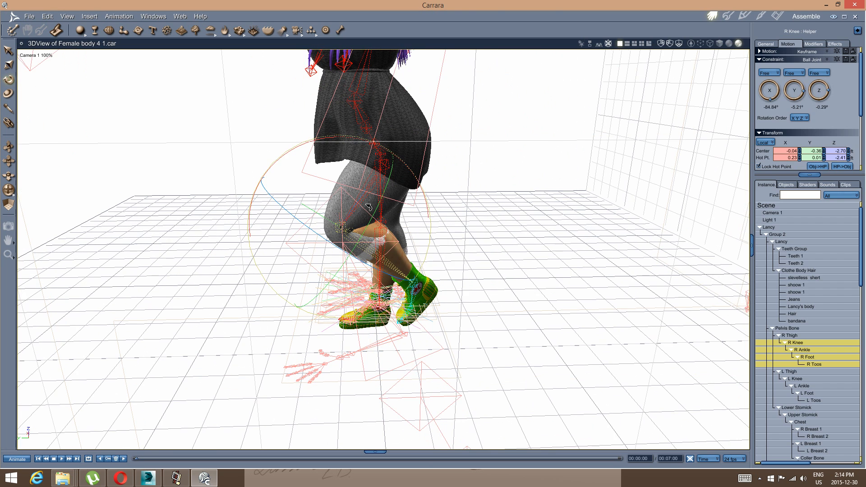
# In the jeans' animation mode, set the R Knee influence to 100% on the edge loops just below the right knee.
pyautogui.click(727, 17)
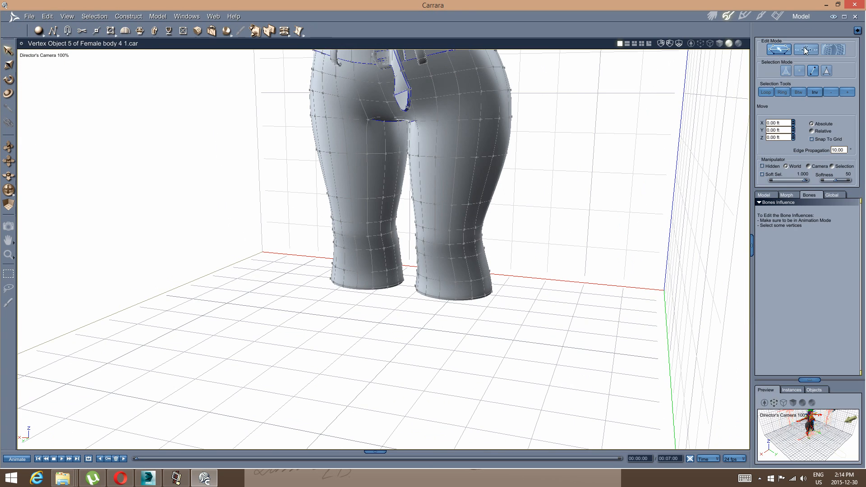
pyautogui.click(807, 51)
pyautogui.moveTo(605, 176); pyautogui.dragTo(437, 221, button='middle')
pyautogui.scroll(3, 341, 246)
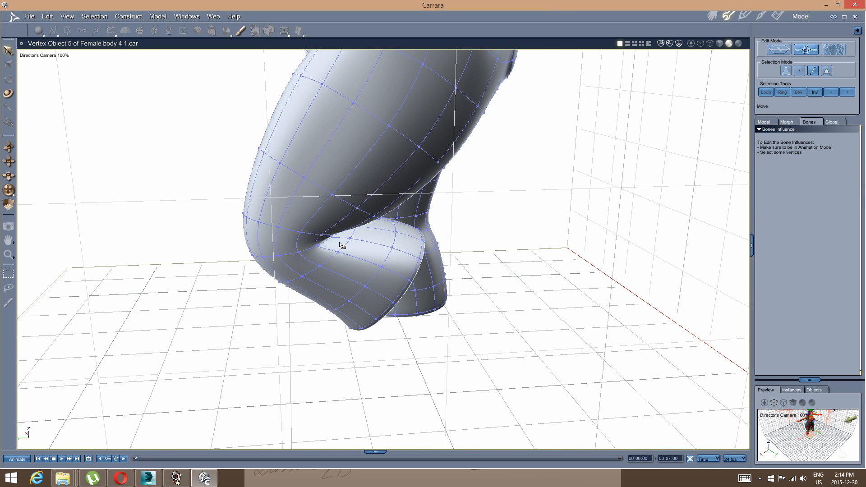
pyautogui.click(404, 228)
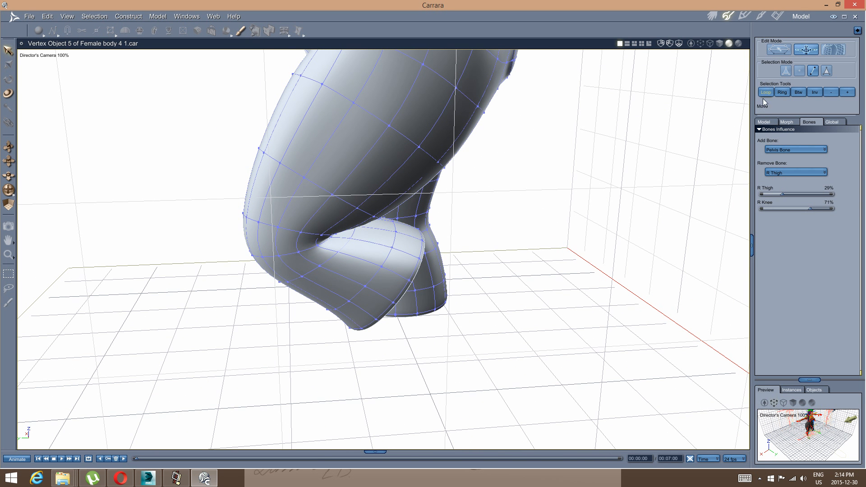
pyautogui.moveTo(425, 271); pyautogui.dragTo(420, 258, button='middle')
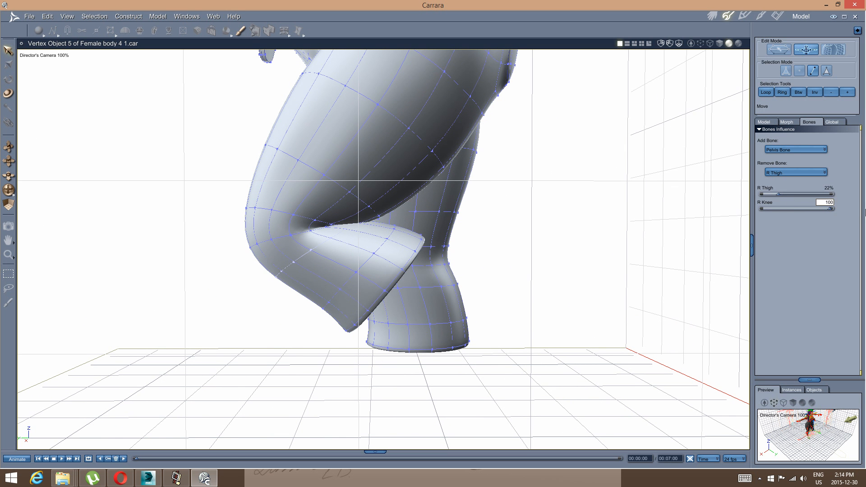
pyautogui.moveTo(865, 212); pyautogui.dragTo(865, 212)
pyautogui.click(382, 245)
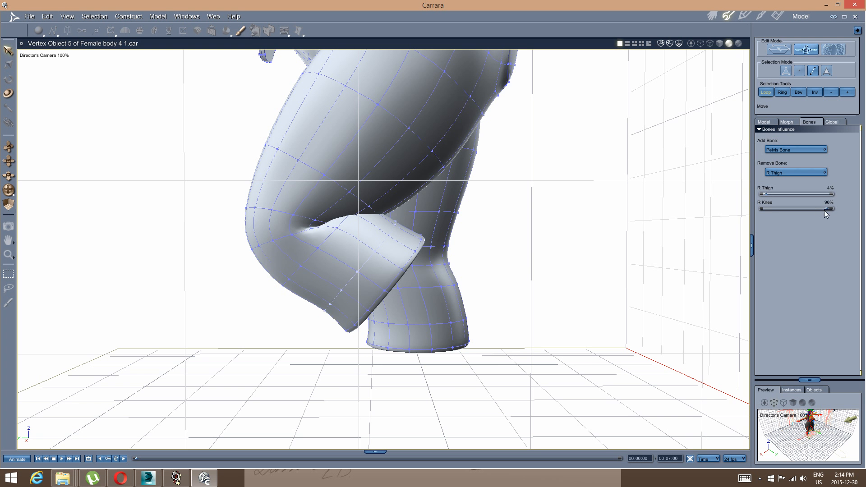
pyautogui.moveTo(865, 214); pyautogui.dragTo(865, 213)
# Set the L Knee influence to 100% on the matching edge loops below the left knee.
pyautogui.moveTo(256, 217); pyautogui.dragTo(333, 285, button='middle')
pyautogui.click(331, 301)
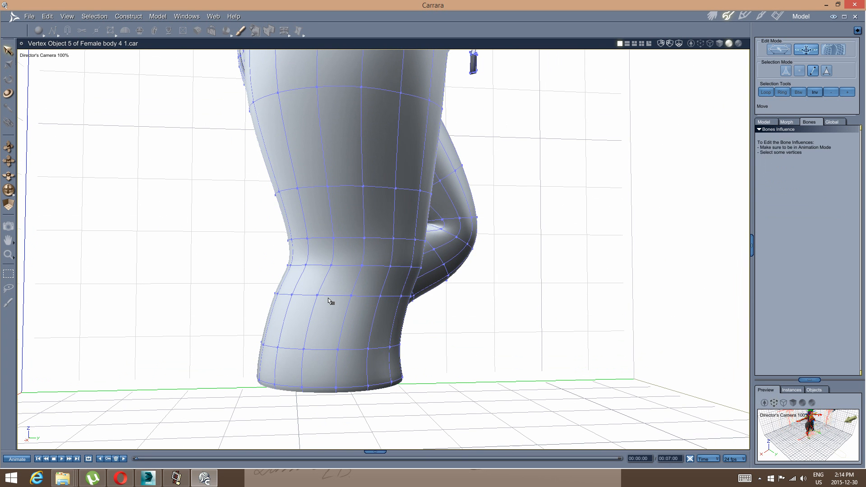
pyautogui.click(330, 298)
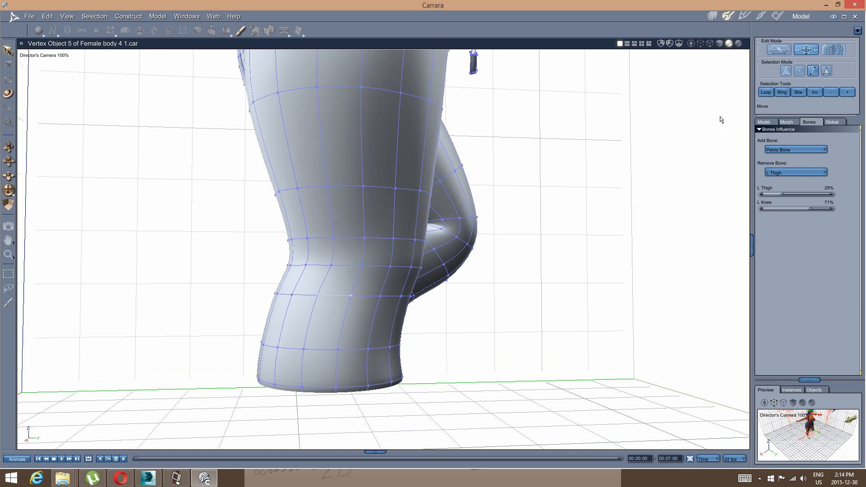
pyautogui.click(767, 92)
pyautogui.click(320, 352)
pyautogui.click(767, 94)
pyautogui.moveTo(827, 208); pyautogui.dragTo(855, 208)
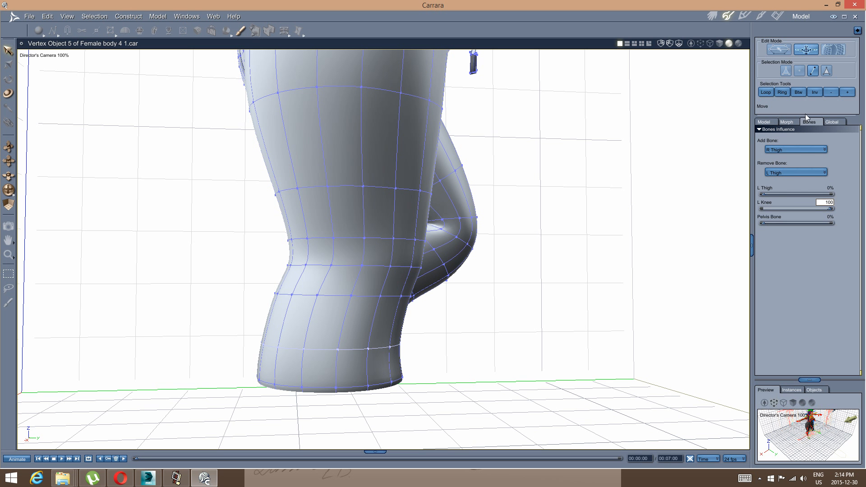
# Check the bent knee in the full scene, and set R Thigh influence to 100% on the jeans' loop just above the right knee.
pyautogui.click(713, 16)
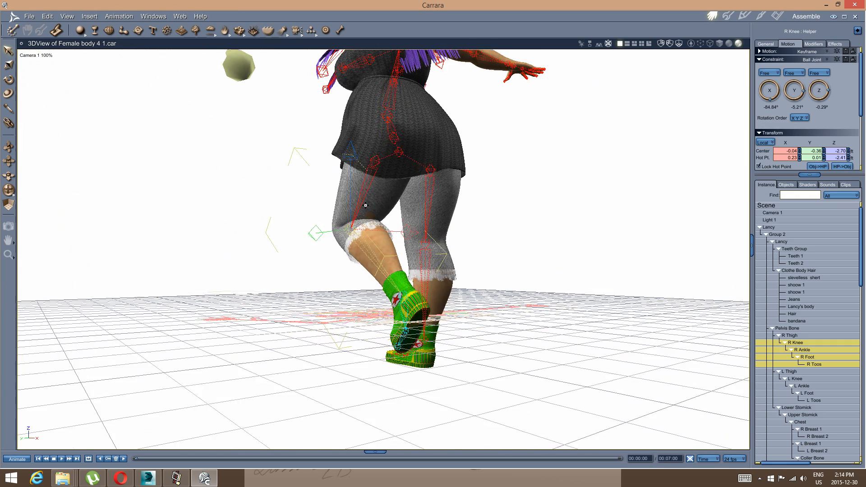
pyautogui.click(730, 18)
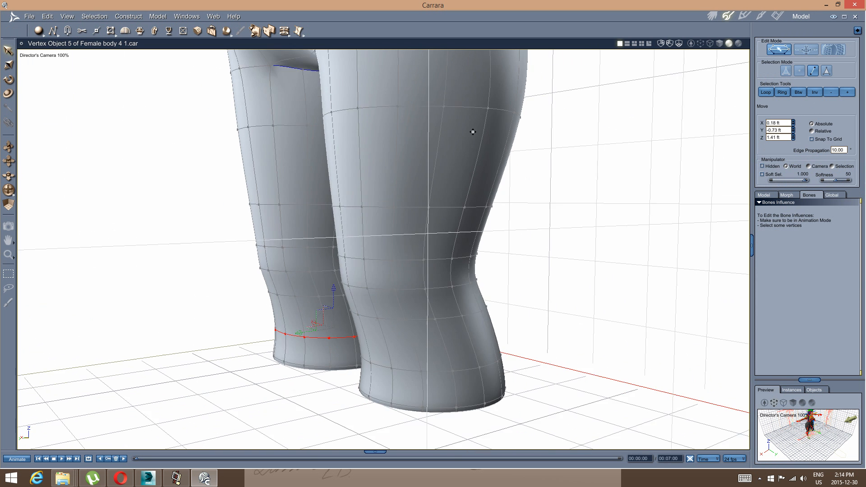
pyautogui.moveTo(473, 132); pyautogui.dragTo(274, 202, button='middle')
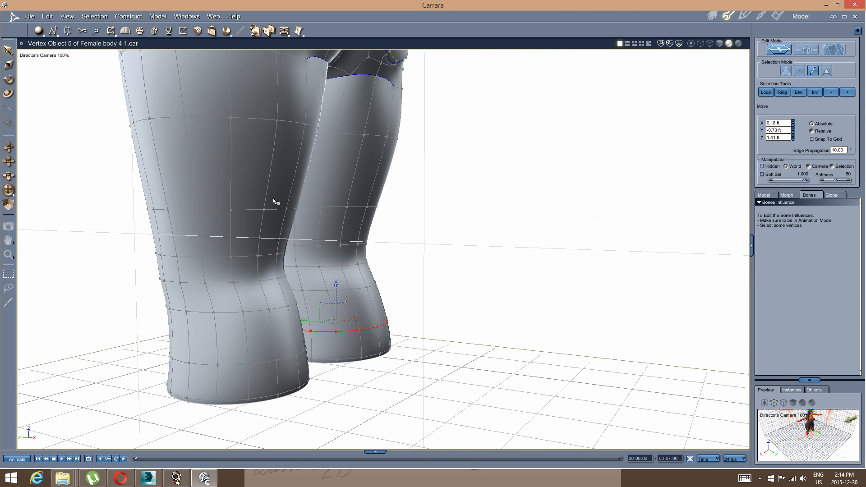
pyautogui.click(246, 212)
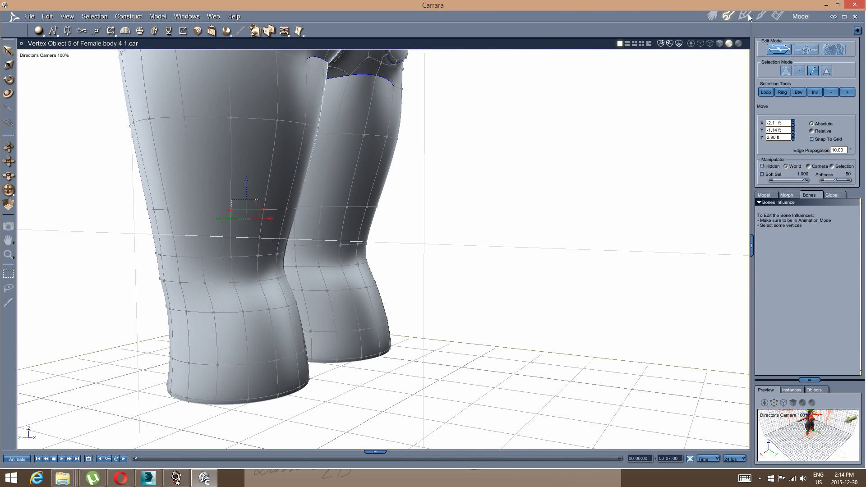
pyautogui.click(767, 92)
pyautogui.click(814, 51)
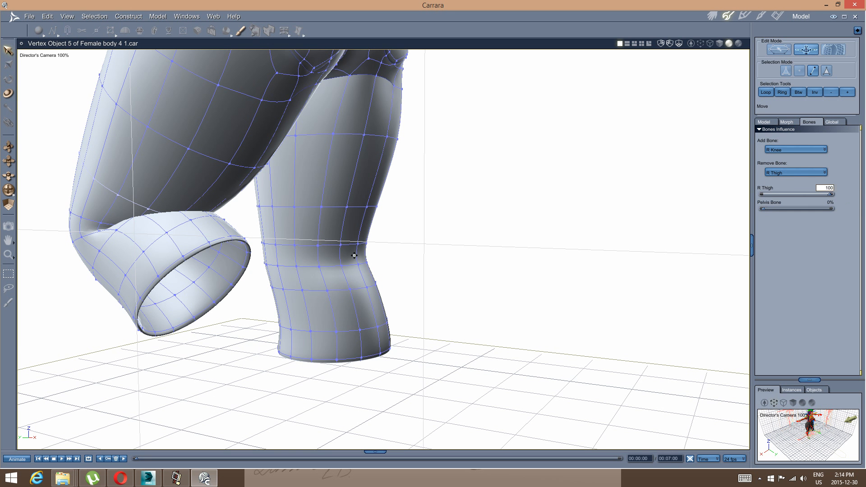
pyautogui.moveTo(354, 256); pyautogui.dragTo(318, 249, button='middle')
# Select the next edge loop higher up the right thigh and set its R Thigh influence to 100%.
pyautogui.click(712, 16)
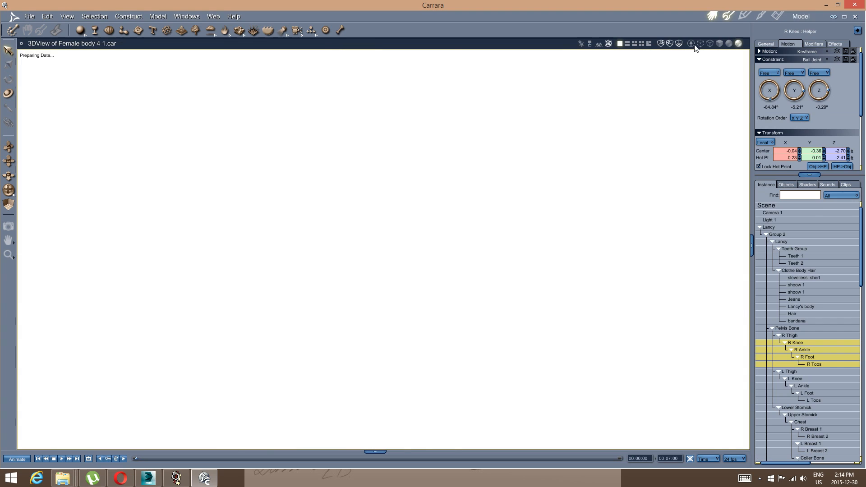
pyautogui.moveTo(533, 262); pyautogui.dragTo(693, 145, button='middle')
pyautogui.click(727, 17)
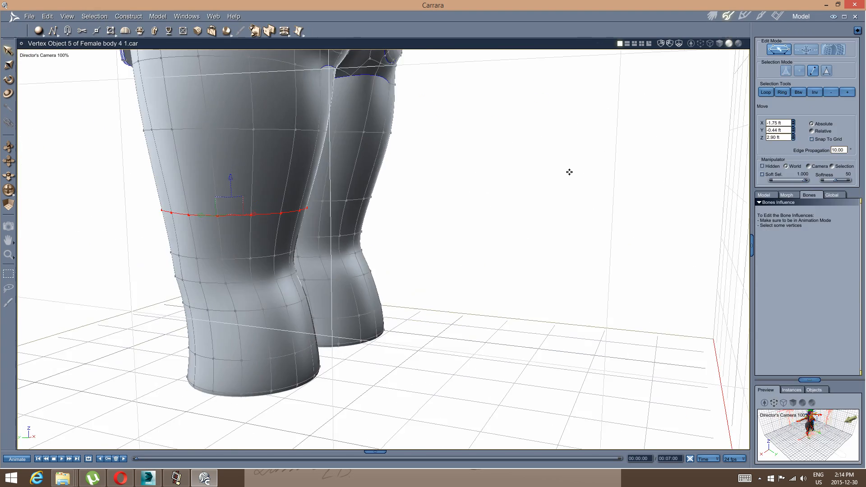
pyautogui.click(289, 130)
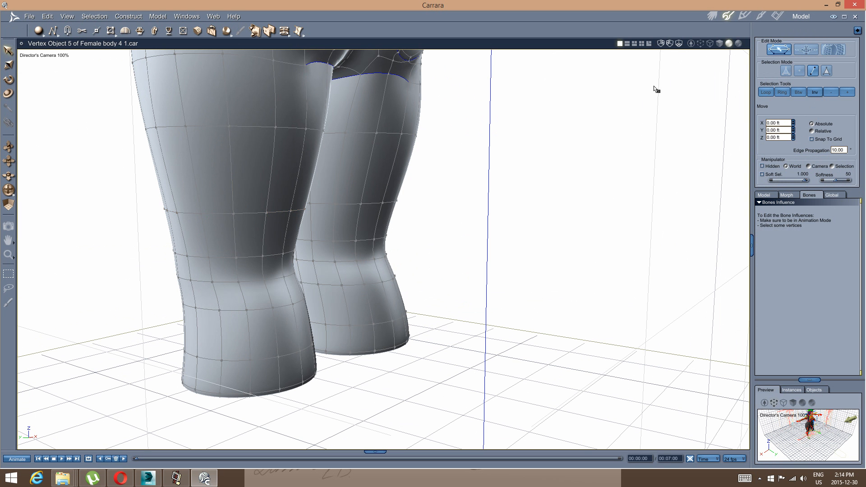
pyautogui.click(298, 131)
pyautogui.click(768, 93)
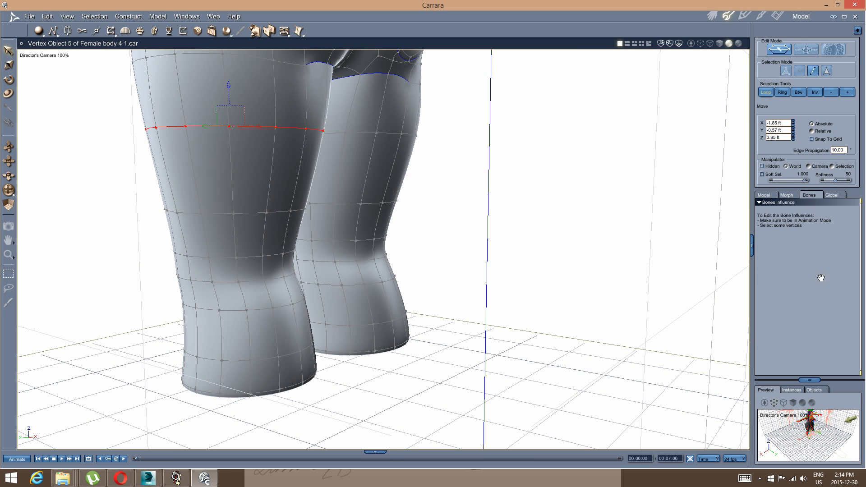
pyautogui.click(806, 49)
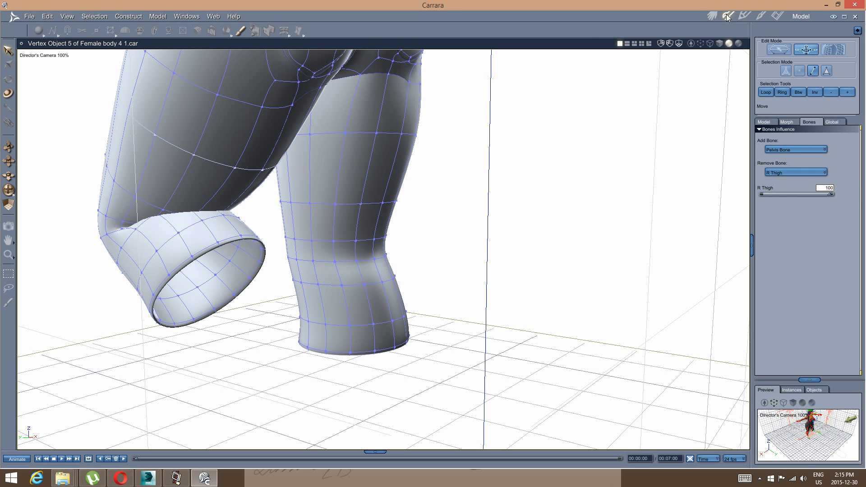
# In the full scene, swing the left thigh backward and bend the L Knee bone to about -40° around X to test the jeans.
pyautogui.click(712, 16)
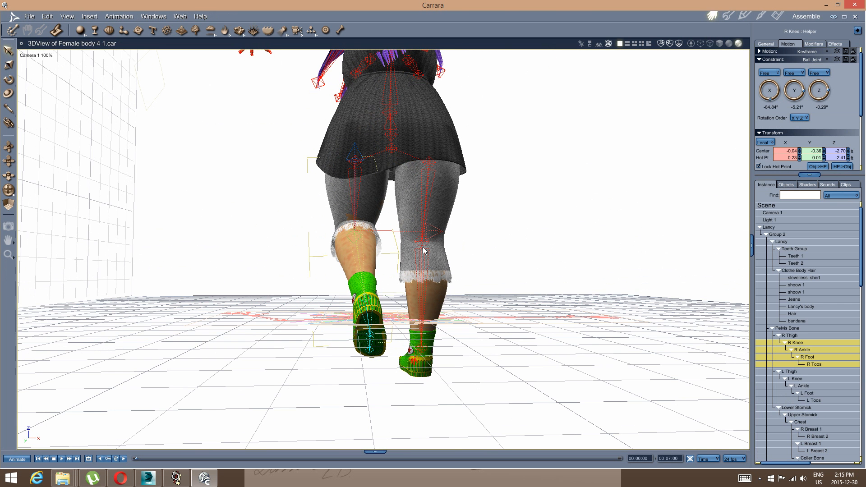
pyautogui.click(420, 244)
pyautogui.moveTo(387, 284); pyautogui.dragTo(423, 277, button='middle')
pyautogui.moveTo(361, 240); pyautogui.dragTo(408, 238)
pyautogui.moveTo(572, 258); pyautogui.dragTo(404, 267, button='middle')
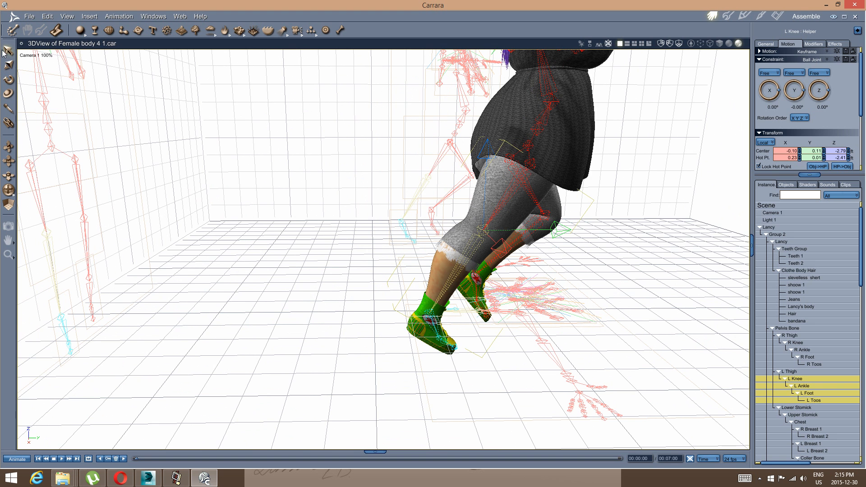
pyautogui.click(7, 81)
pyautogui.moveTo(112, 132); pyautogui.dragTo(379, 239, button='middle')
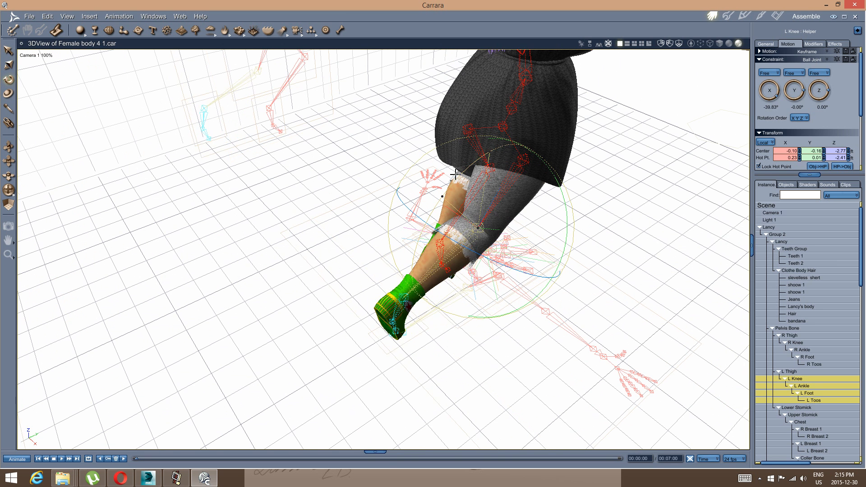
pyautogui.moveTo(481, 208); pyautogui.dragTo(364, 255, button='middle')
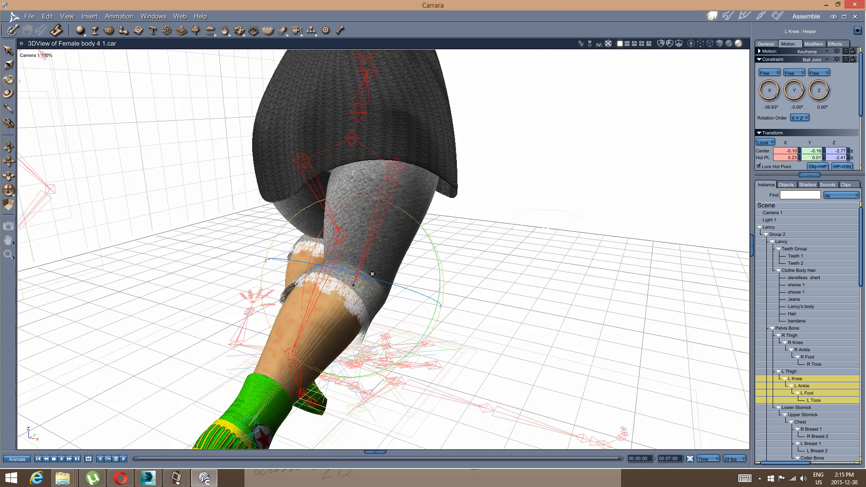
pyautogui.moveTo(425, 270); pyautogui.dragTo(379, 226, button='middle')
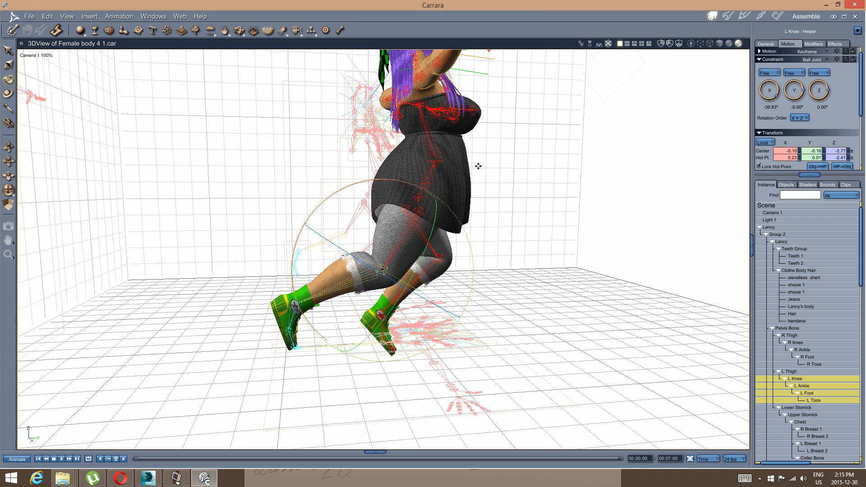
pyautogui.moveTo(478, 166); pyautogui.dragTo(449, 166, button='middle')
pyautogui.moveTo(465, 139); pyautogui.dragTo(299, 208, button='middle')
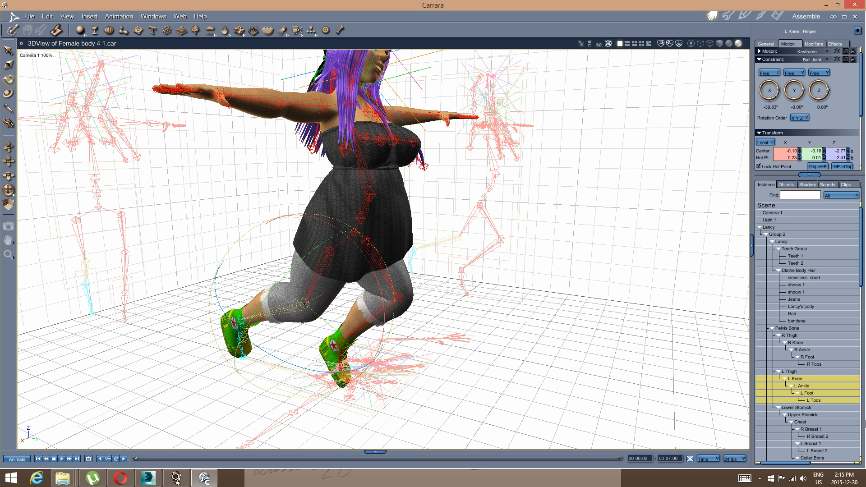
# Send the bones of Lancy's body back to their reference position to clear the leg test pose.
pyautogui.click(785, 371)
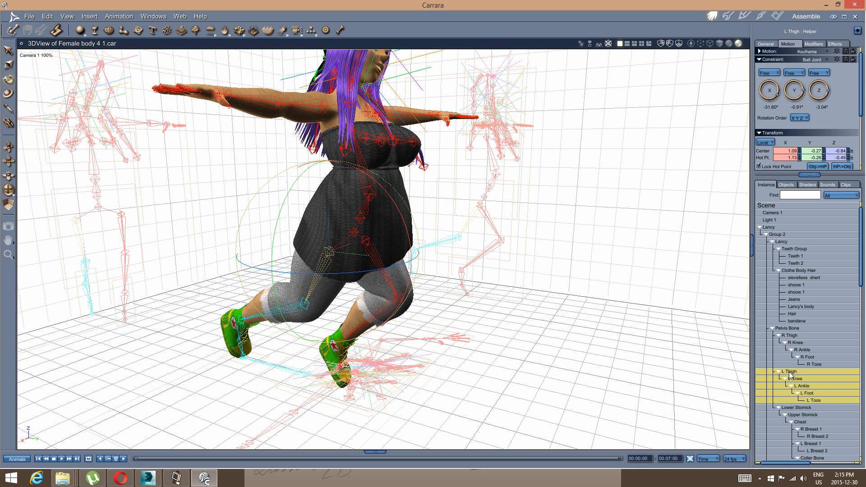
pyautogui.moveTo(382, 336); pyautogui.dragTo(322, 266, button='middle')
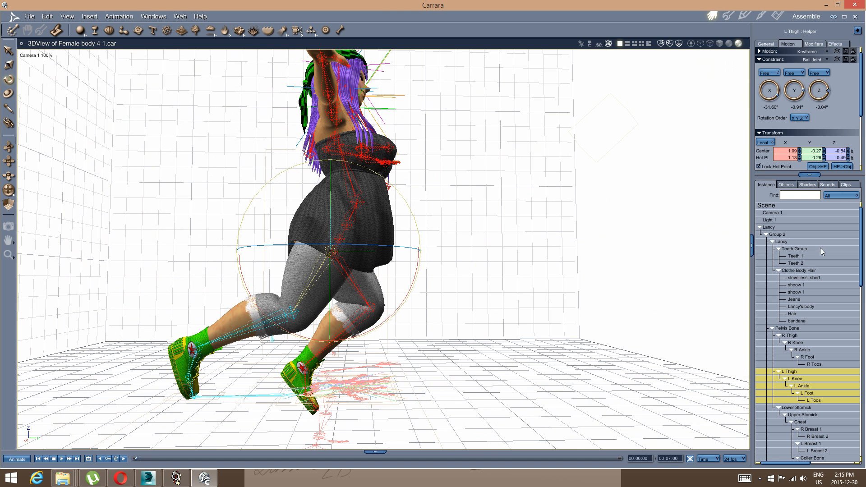
pyautogui.click(803, 306)
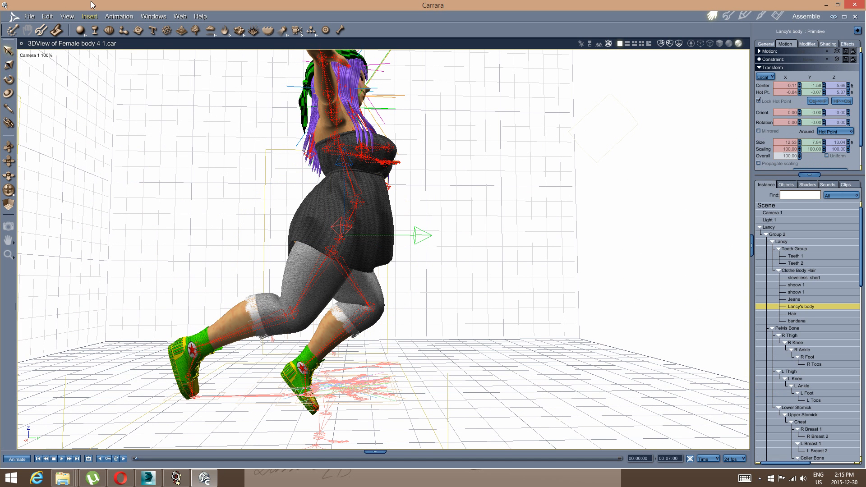
pyautogui.click(124, 15)
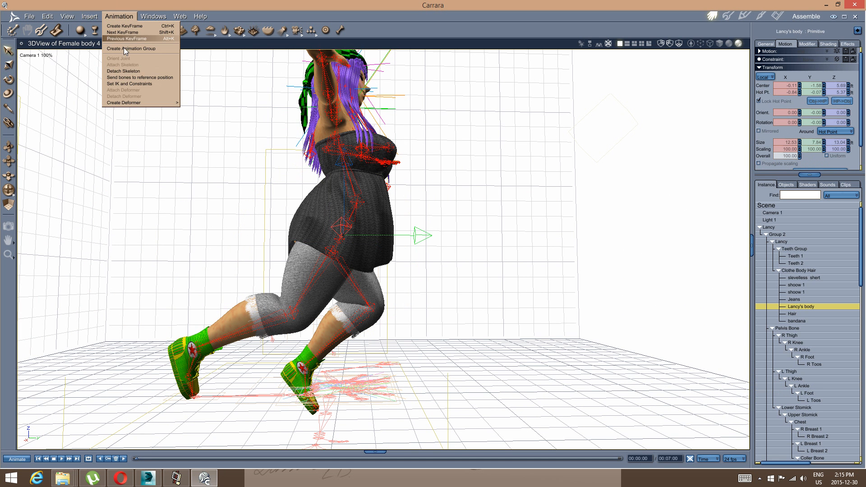
pyautogui.click(123, 75)
pyautogui.moveTo(139, 90); pyautogui.dragTo(247, 197, button='middle')
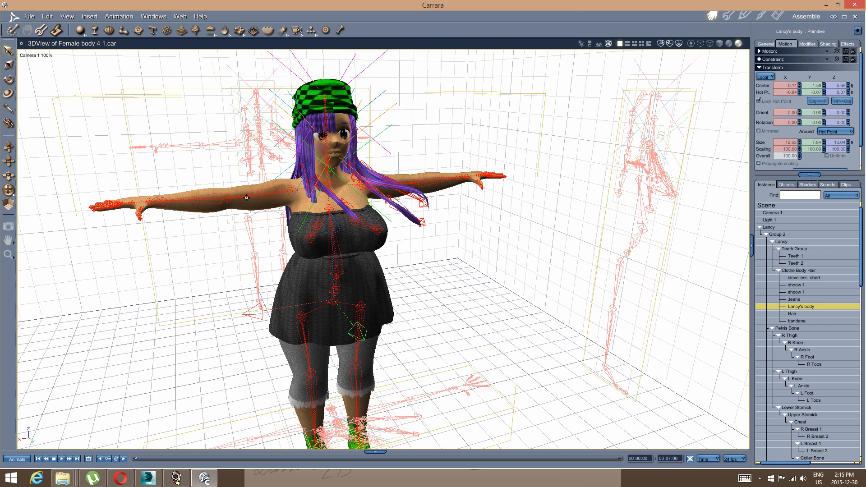
pyautogui.moveTo(231, 154); pyautogui.dragTo(234, 155, button='middle')
# Send the Hair object's bones to their reference position.
pyautogui.click(779, 313)
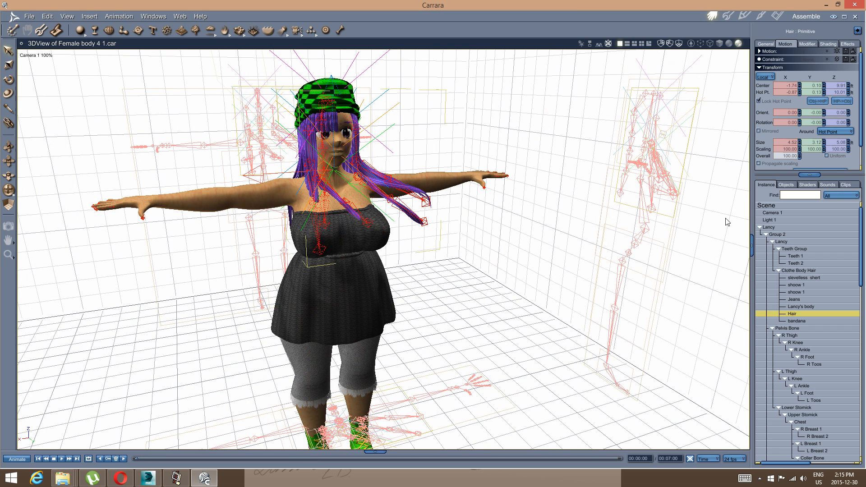
pyautogui.click(123, 17)
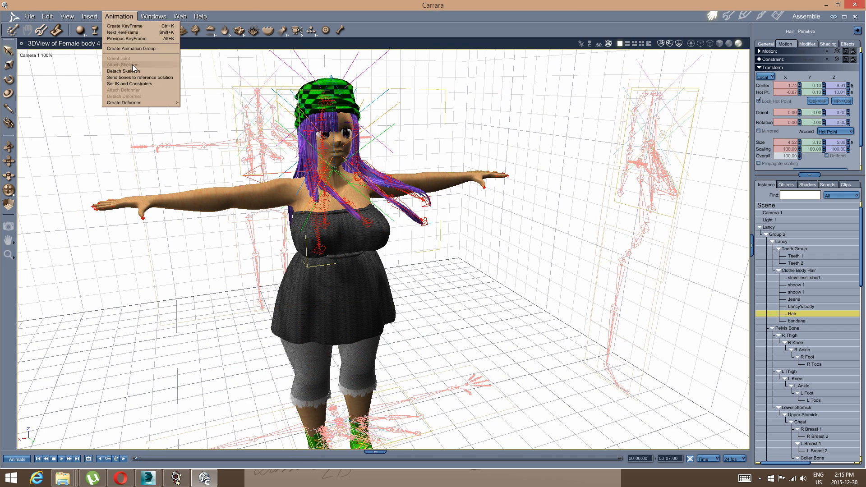
pyautogui.click(136, 79)
# Inspect the left hand's fingertip bones L Finger 4 4 and L Finger 3 4 up close.
pyautogui.moveTo(305, 161); pyautogui.dragTo(332, 206, button='middle')
pyautogui.scroll(5, 332, 206)
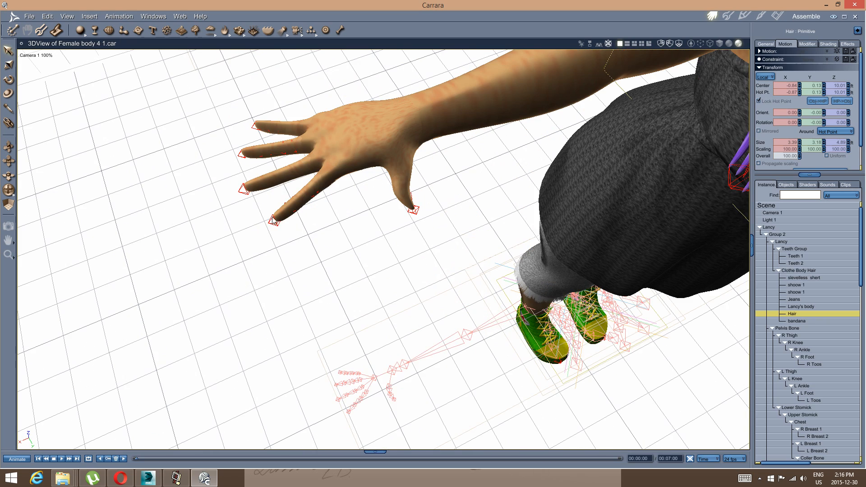
pyautogui.click(276, 224)
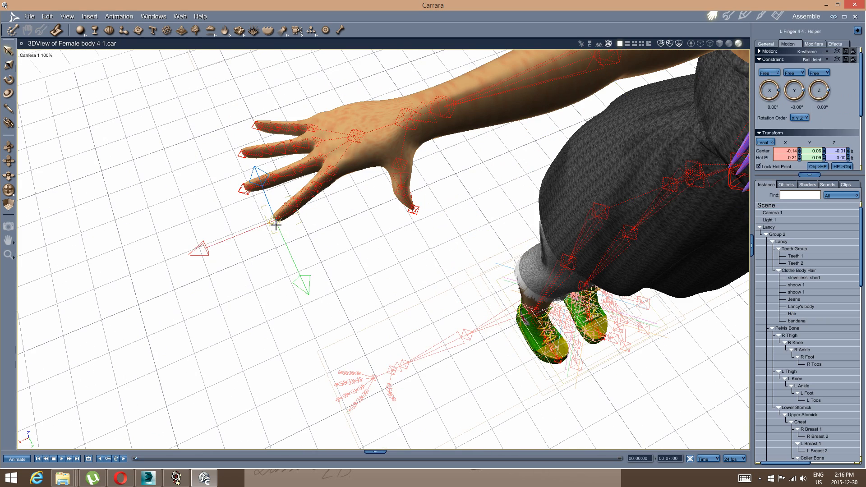
pyautogui.click(246, 195)
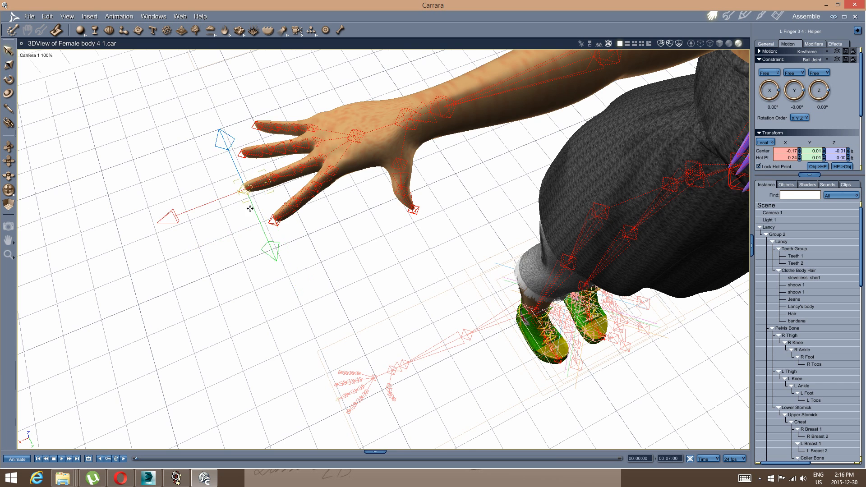
pyautogui.moveTo(250, 207); pyautogui.dragTo(172, 239, button='middle')
pyautogui.hotkey('ctrl', 'z')
pyautogui.hotkey('ctrl', 'z')
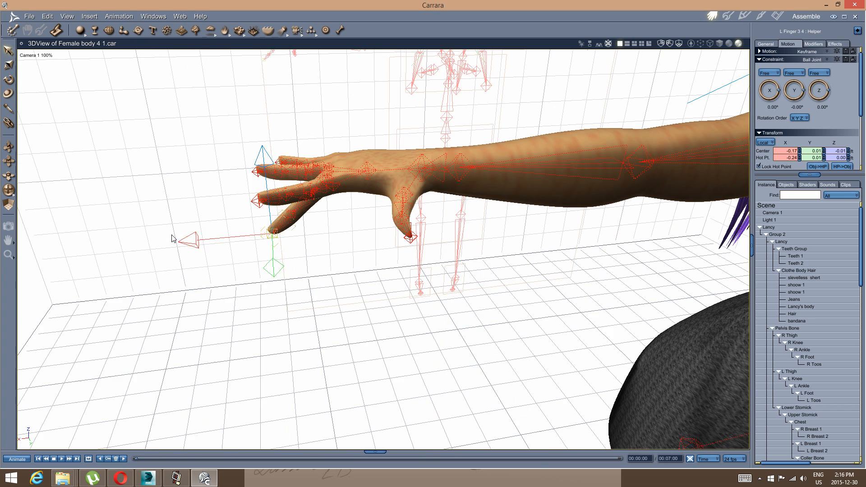
# Examine the whole character in its reference pose from several sides, including the dress and torso bones.
pyautogui.scroll(-5, 444, 132)
pyautogui.moveTo(433, 184); pyautogui.dragTo(335, 132, button='middle')
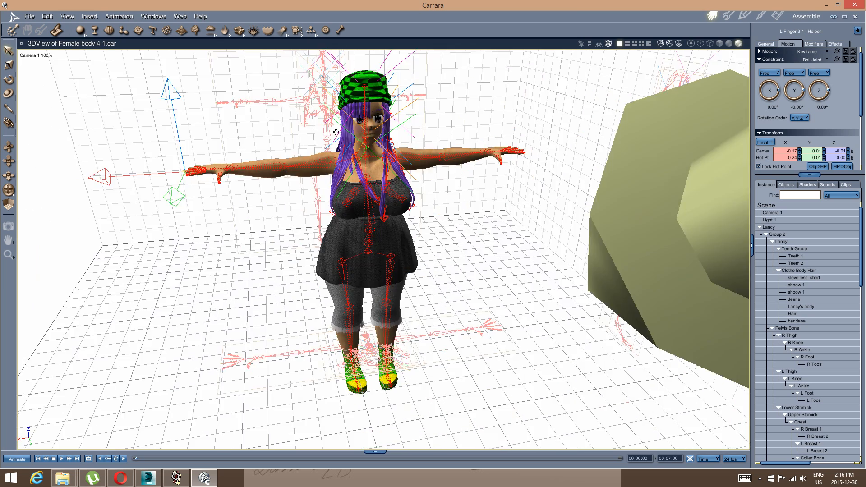
pyautogui.moveTo(364, 165); pyautogui.dragTo(291, 105, button='middle')
pyautogui.scroll(-3, 285, 159)
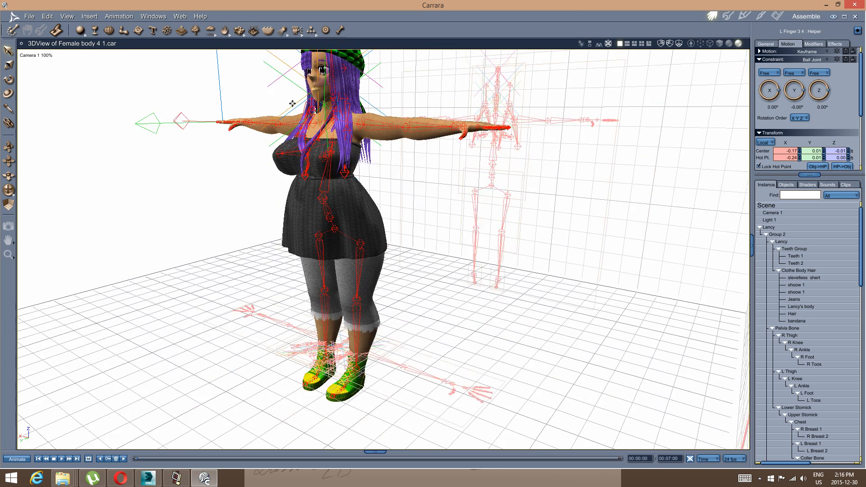
pyautogui.moveTo(242, 154)
pyautogui.mouseDown(button='middle')
pyautogui.moveTo(280, 147)
pyautogui.moveTo(256, 151)
pyautogui.mouseUp(button='middle')
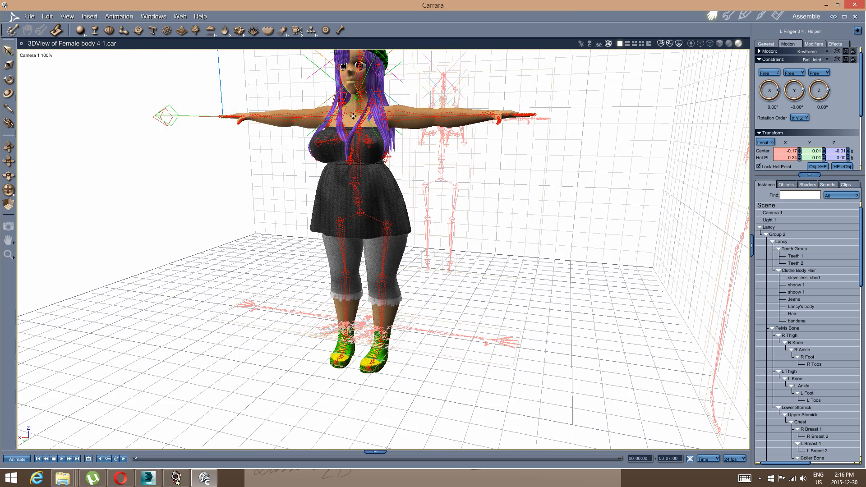
pyautogui.moveTo(316, 113); pyautogui.dragTo(373, 156, button='middle')
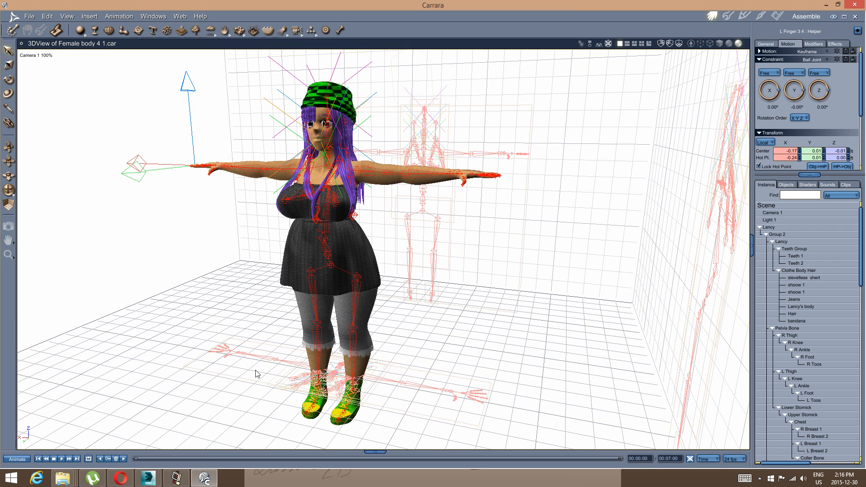
pyautogui.scroll(10, 333, 254)
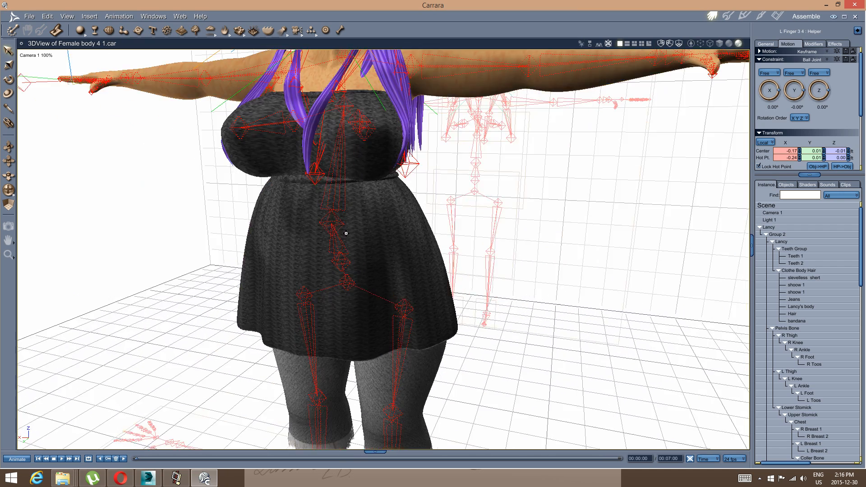
pyautogui.scroll(-3, 304, 242)
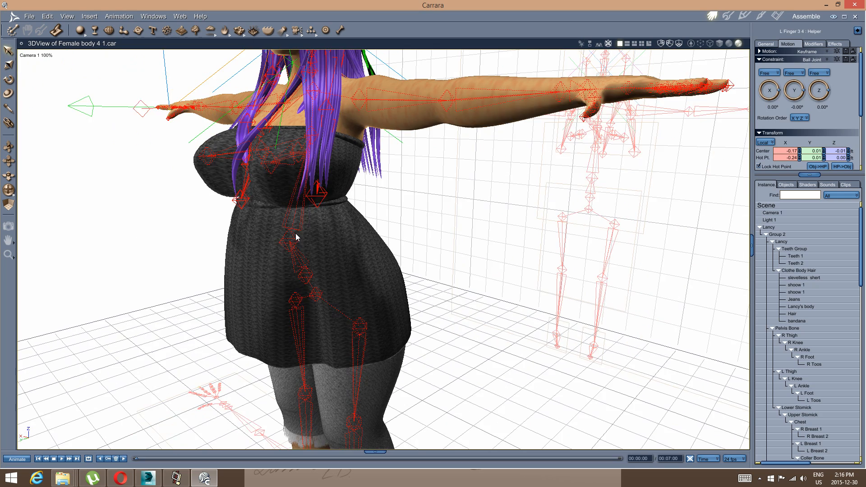
# Bend the Upper Stomick bone forward to about -59° around X to test how the dress deforms.
pyautogui.click(293, 244)
pyautogui.moveTo(294, 244); pyautogui.dragTo(302, 219, button='middle')
pyautogui.click(139, 136)
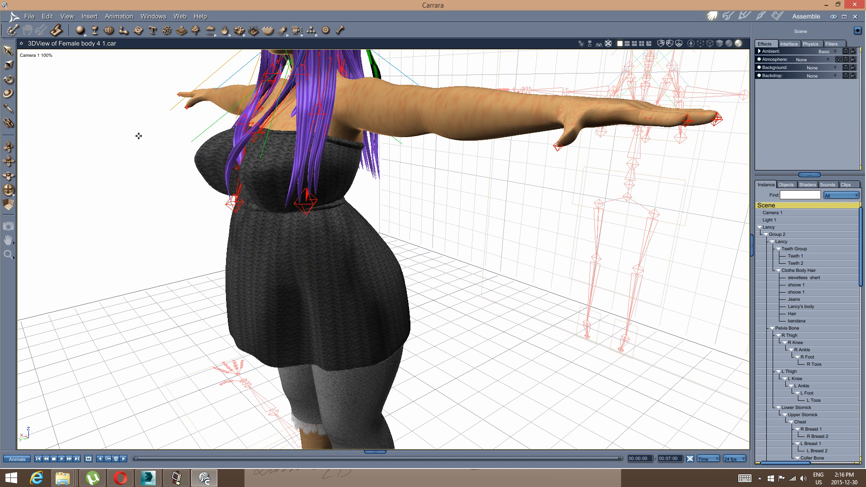
pyautogui.click(296, 251)
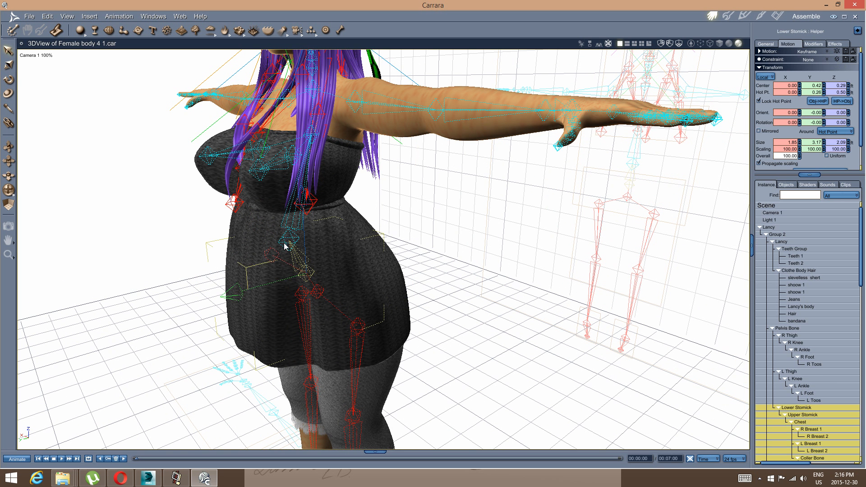
pyautogui.click(7, 92)
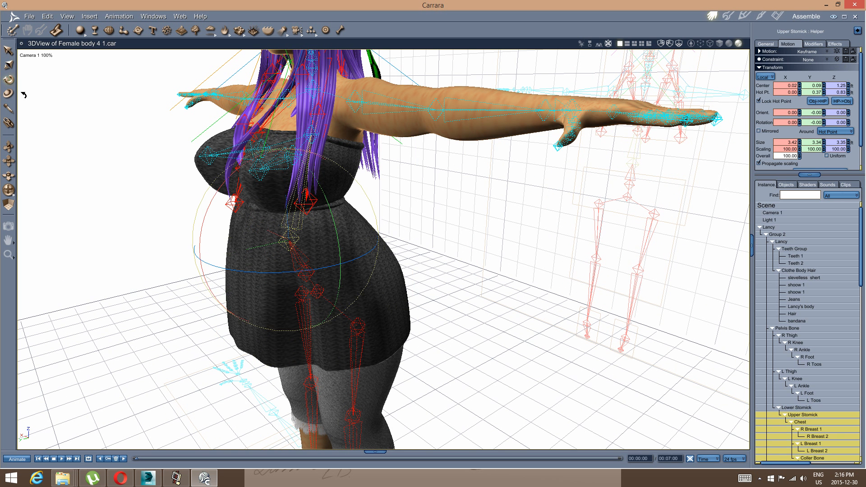
pyautogui.moveTo(151, 209); pyautogui.dragTo(239, 209, button='middle')
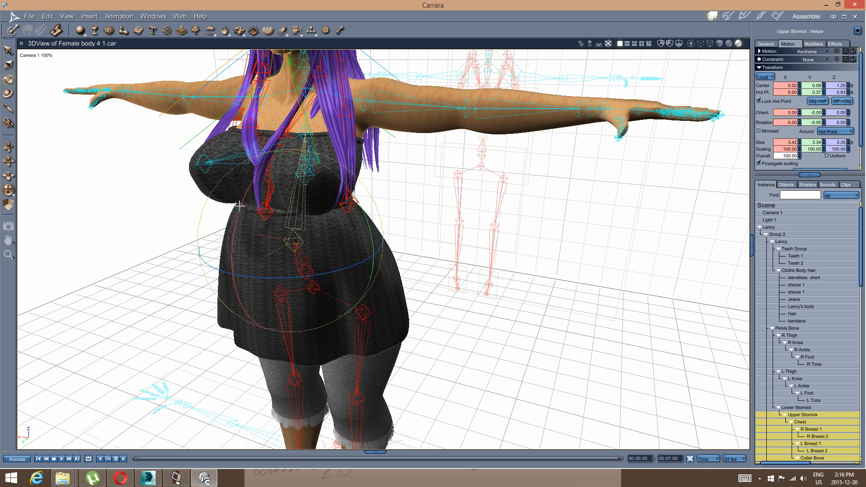
pyautogui.moveTo(239, 206); pyautogui.dragTo(180, 215)
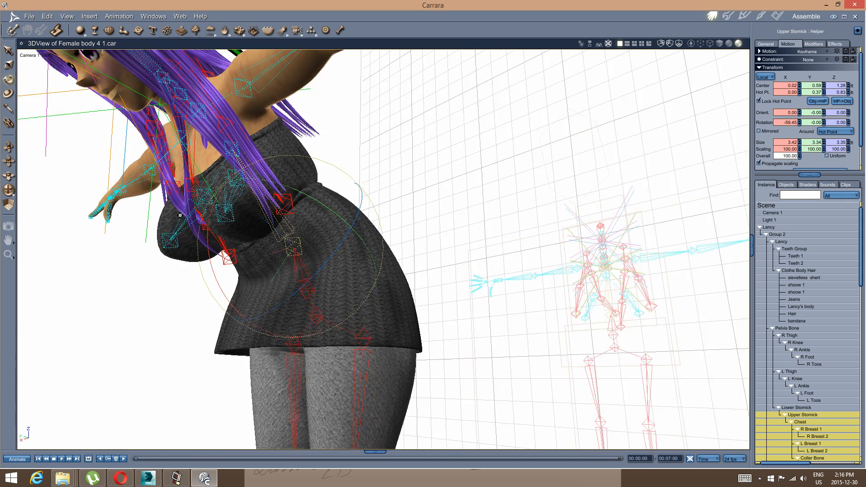
pyautogui.moveTo(180, 215); pyautogui.dragTo(262, 235, button='middle')
# Try rotating the Lower Stomick bone, undo the torso bend test, and deselect all bones.
pyautogui.click(252, 297)
pyautogui.moveTo(252, 296); pyautogui.dragTo(305, 248, button='middle')
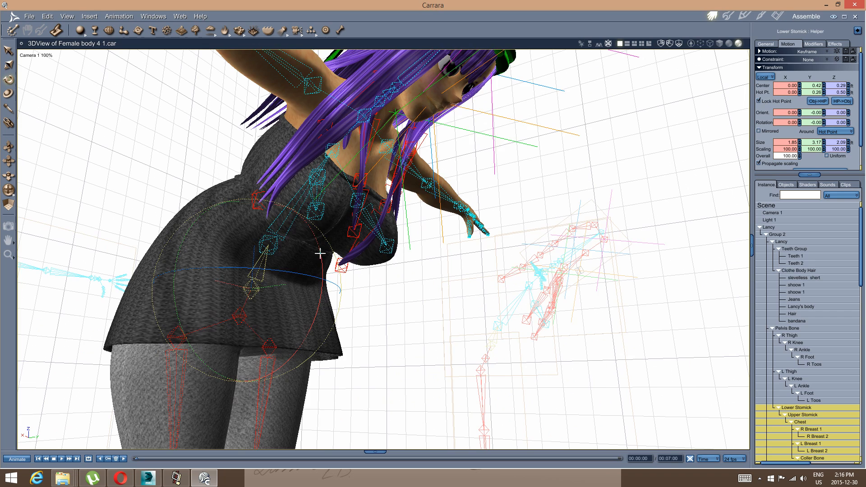
pyautogui.moveTo(320, 253); pyautogui.dragTo(323, 278)
pyautogui.moveTo(322, 279); pyautogui.dragTo(305, 285, button='middle')
pyautogui.hotkey('ctrl', 'z')
pyautogui.scroll(-4, 325, 246)
pyautogui.click(501, 354)
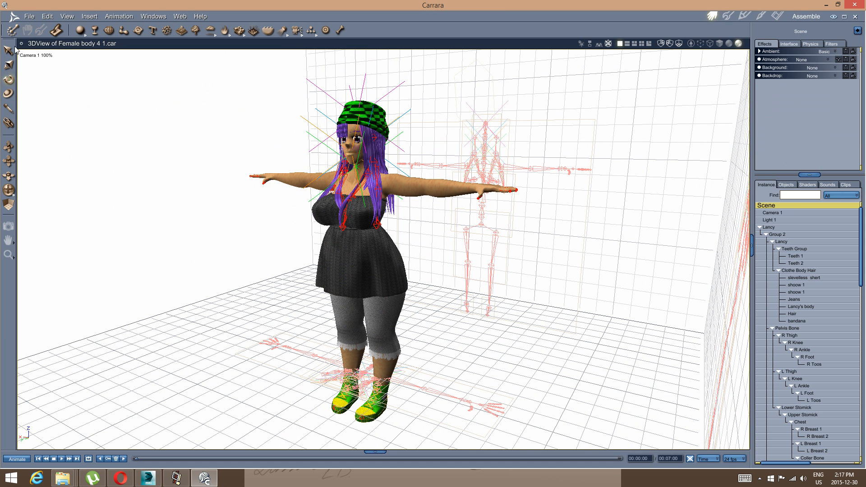
# Save the rigged character scene.
pyautogui.click(29, 17)
pyautogui.click(37, 55)
pyautogui.click(176, 477)
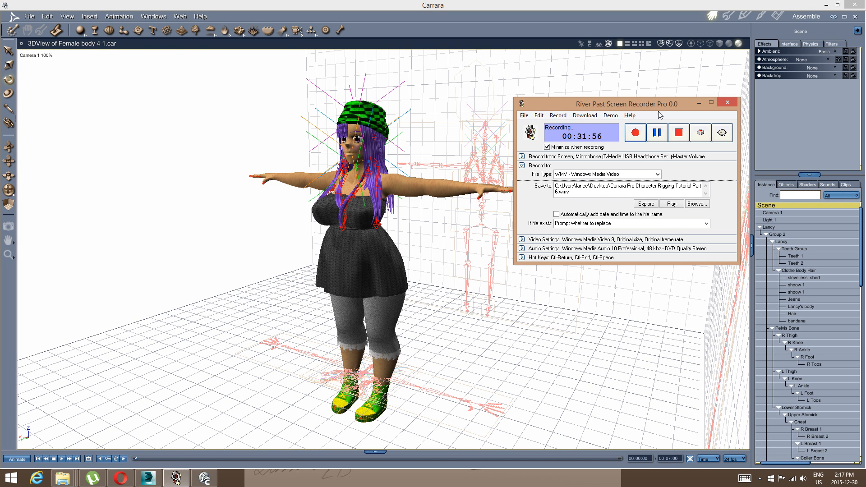
pyautogui.click(676, 135)
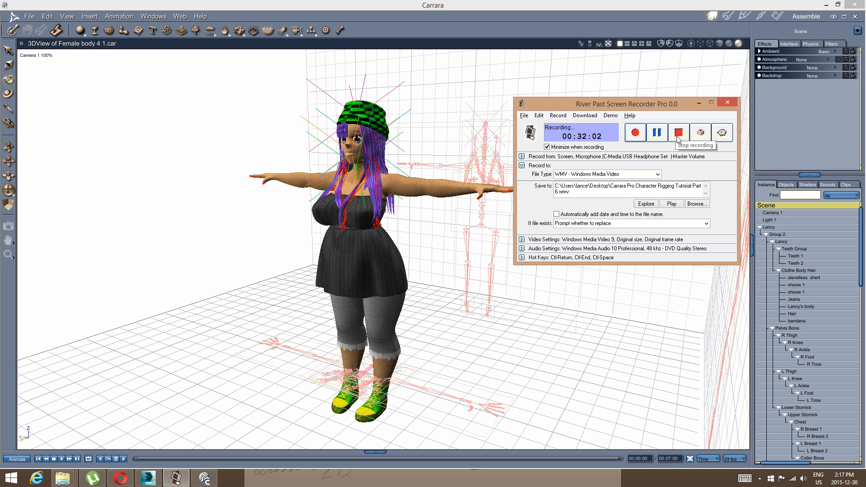